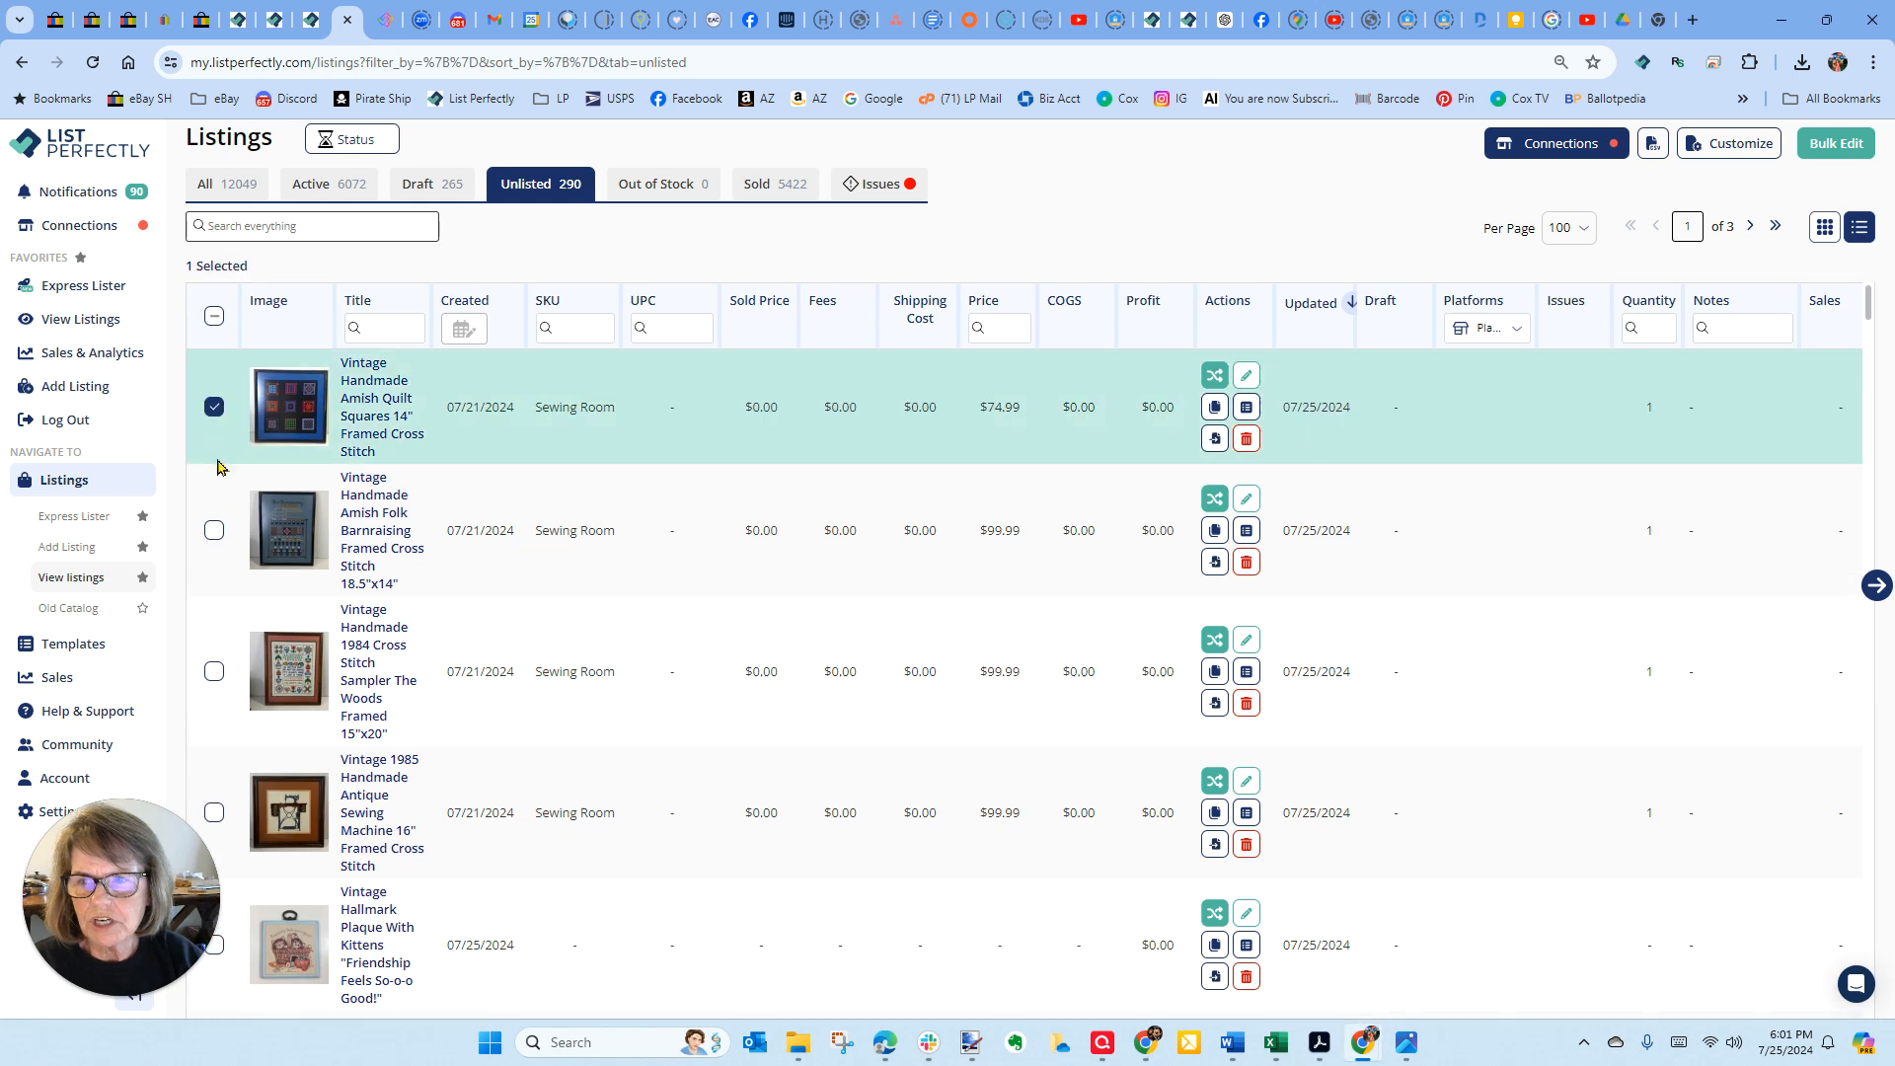
- Add the Amish Folk Barnraising listing to the selection and copy both selected listings to eBay
{"action": "left_click", "coordinate": [214, 530]}
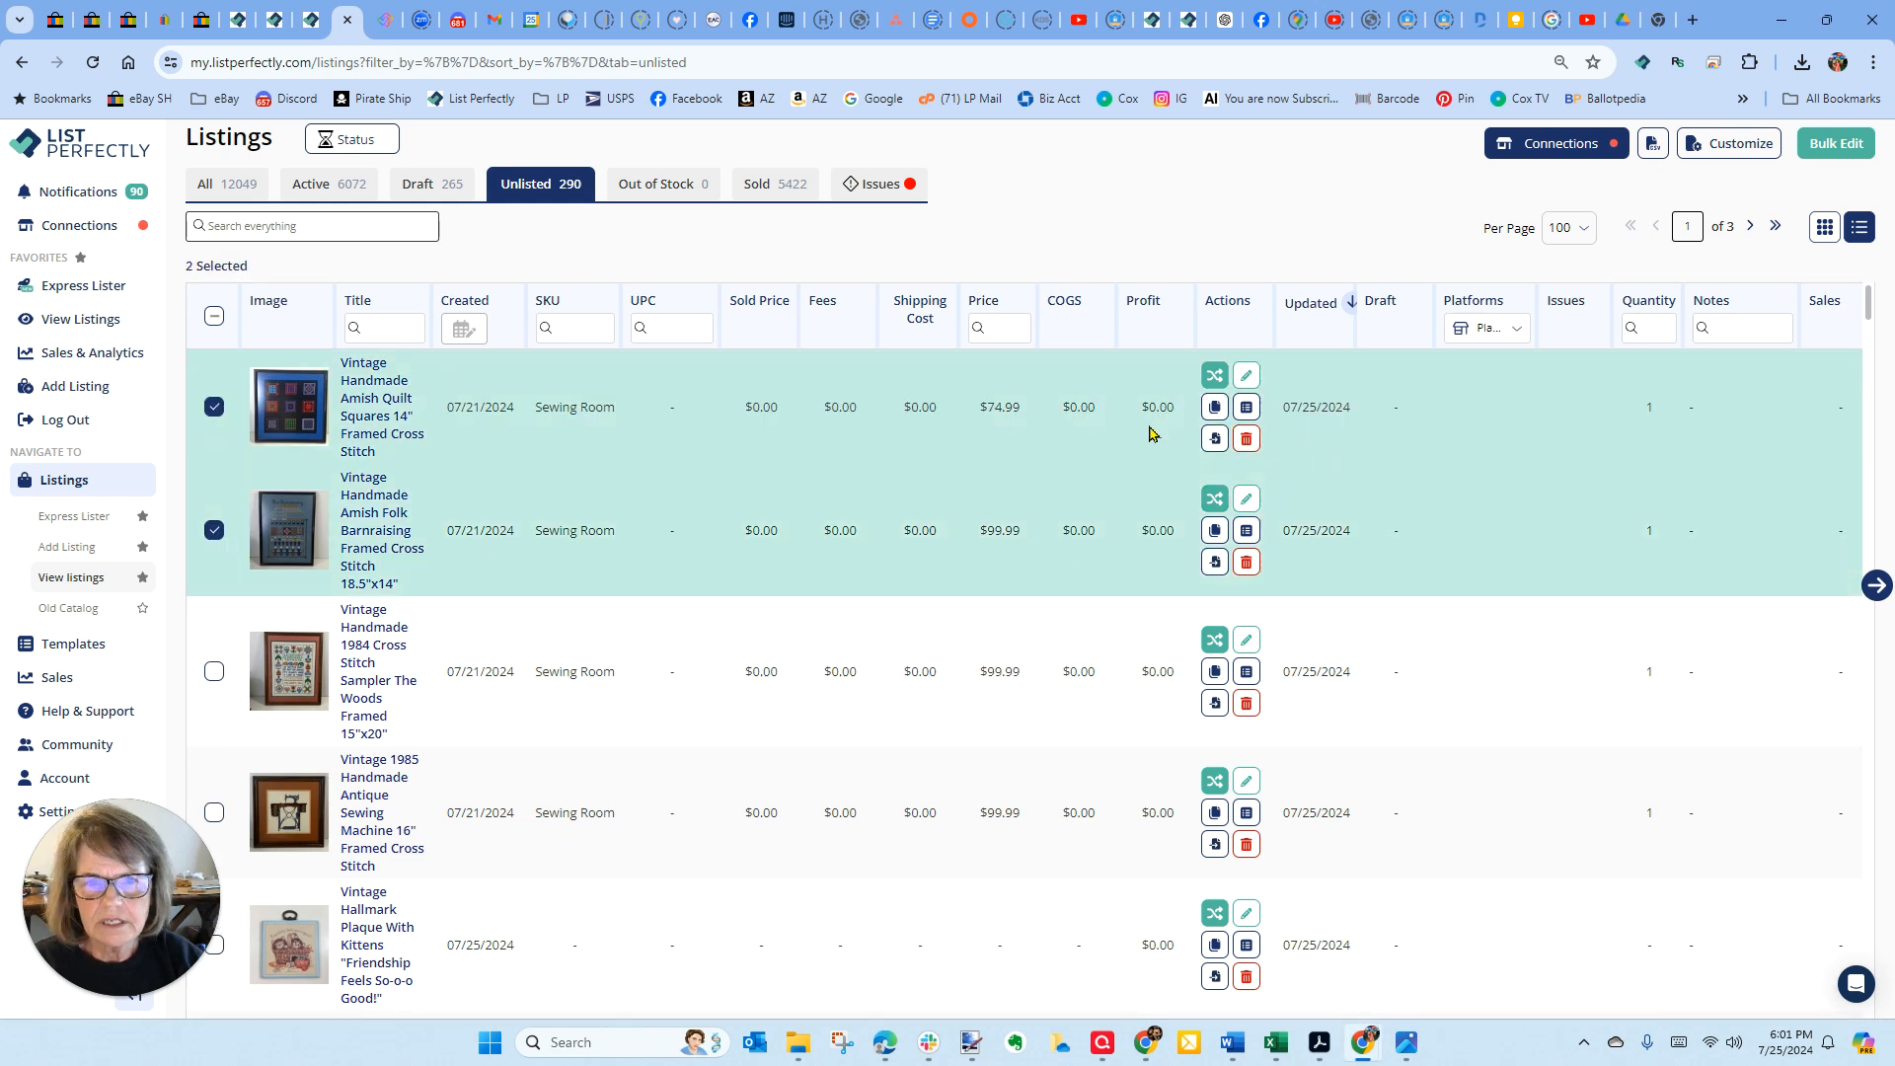
{"action": "left_click", "coordinate": [1215, 377]}
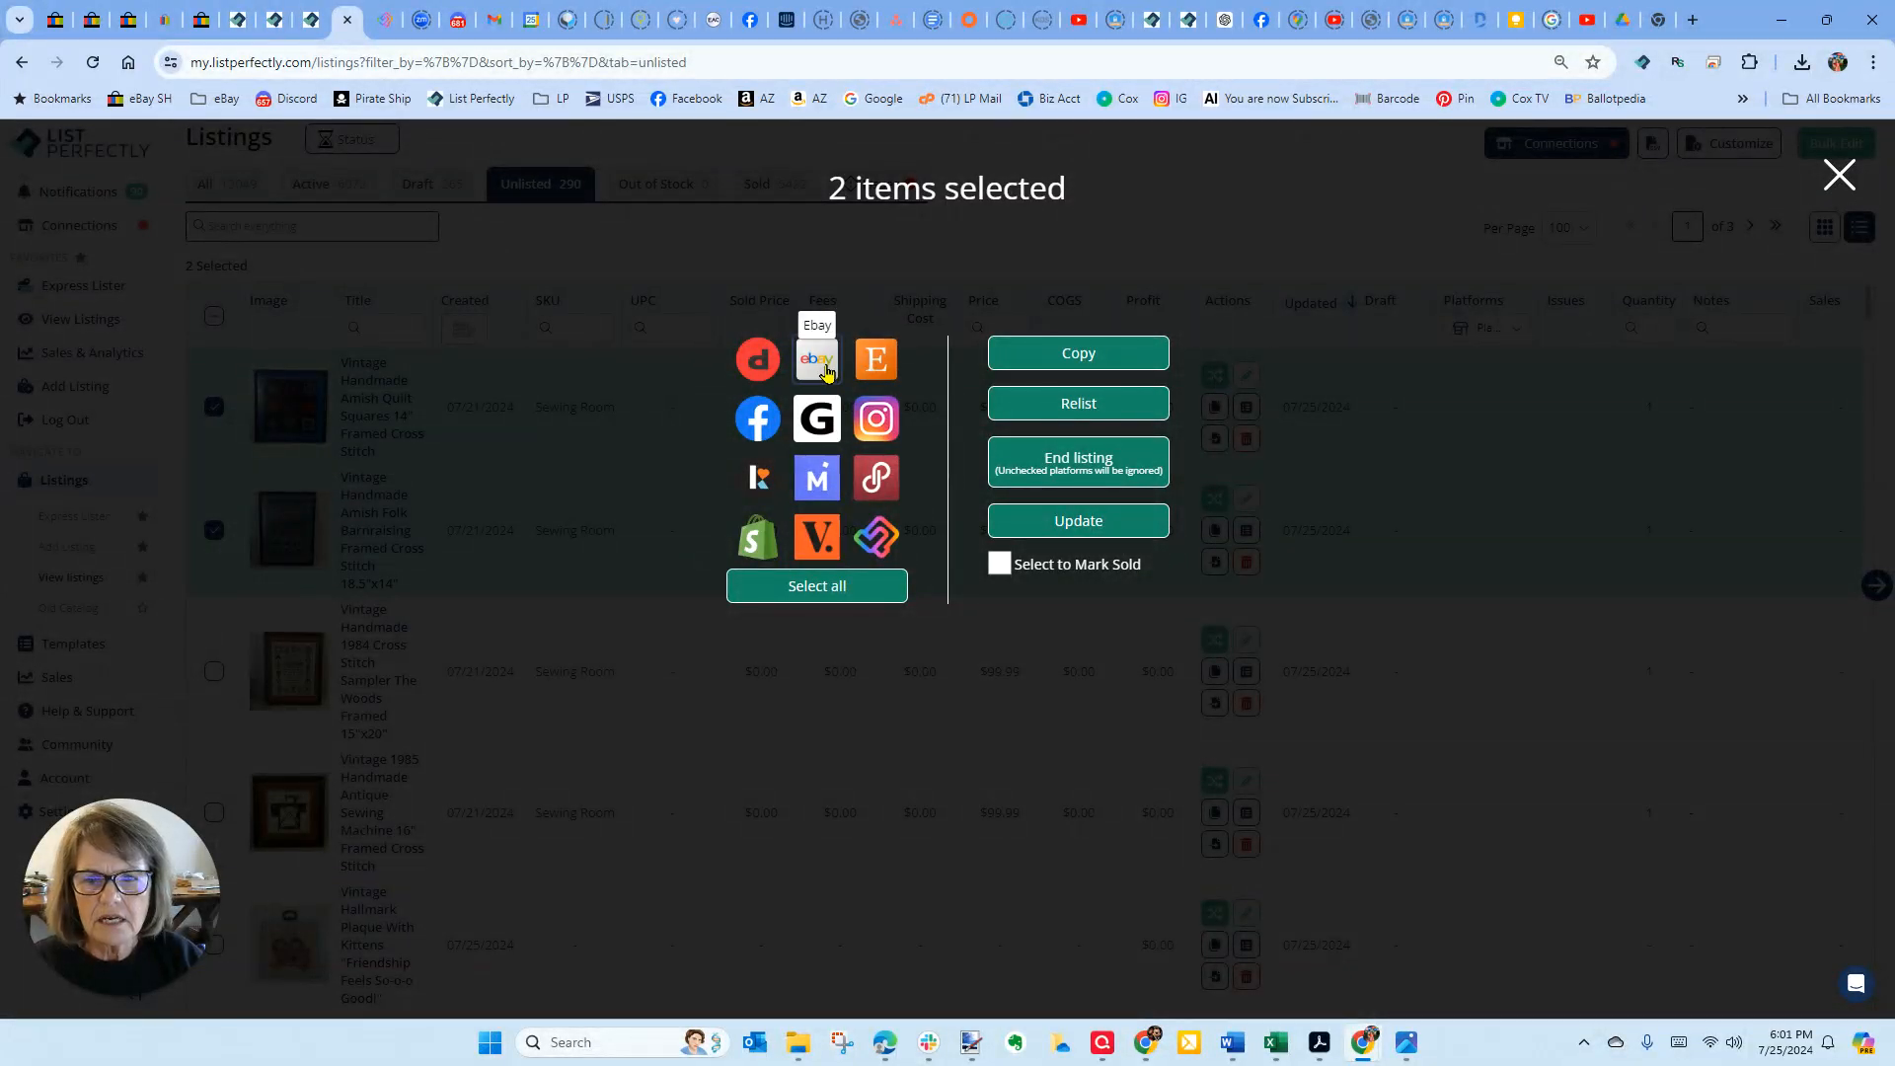
{"action": "left_click", "coordinate": [825, 370]}
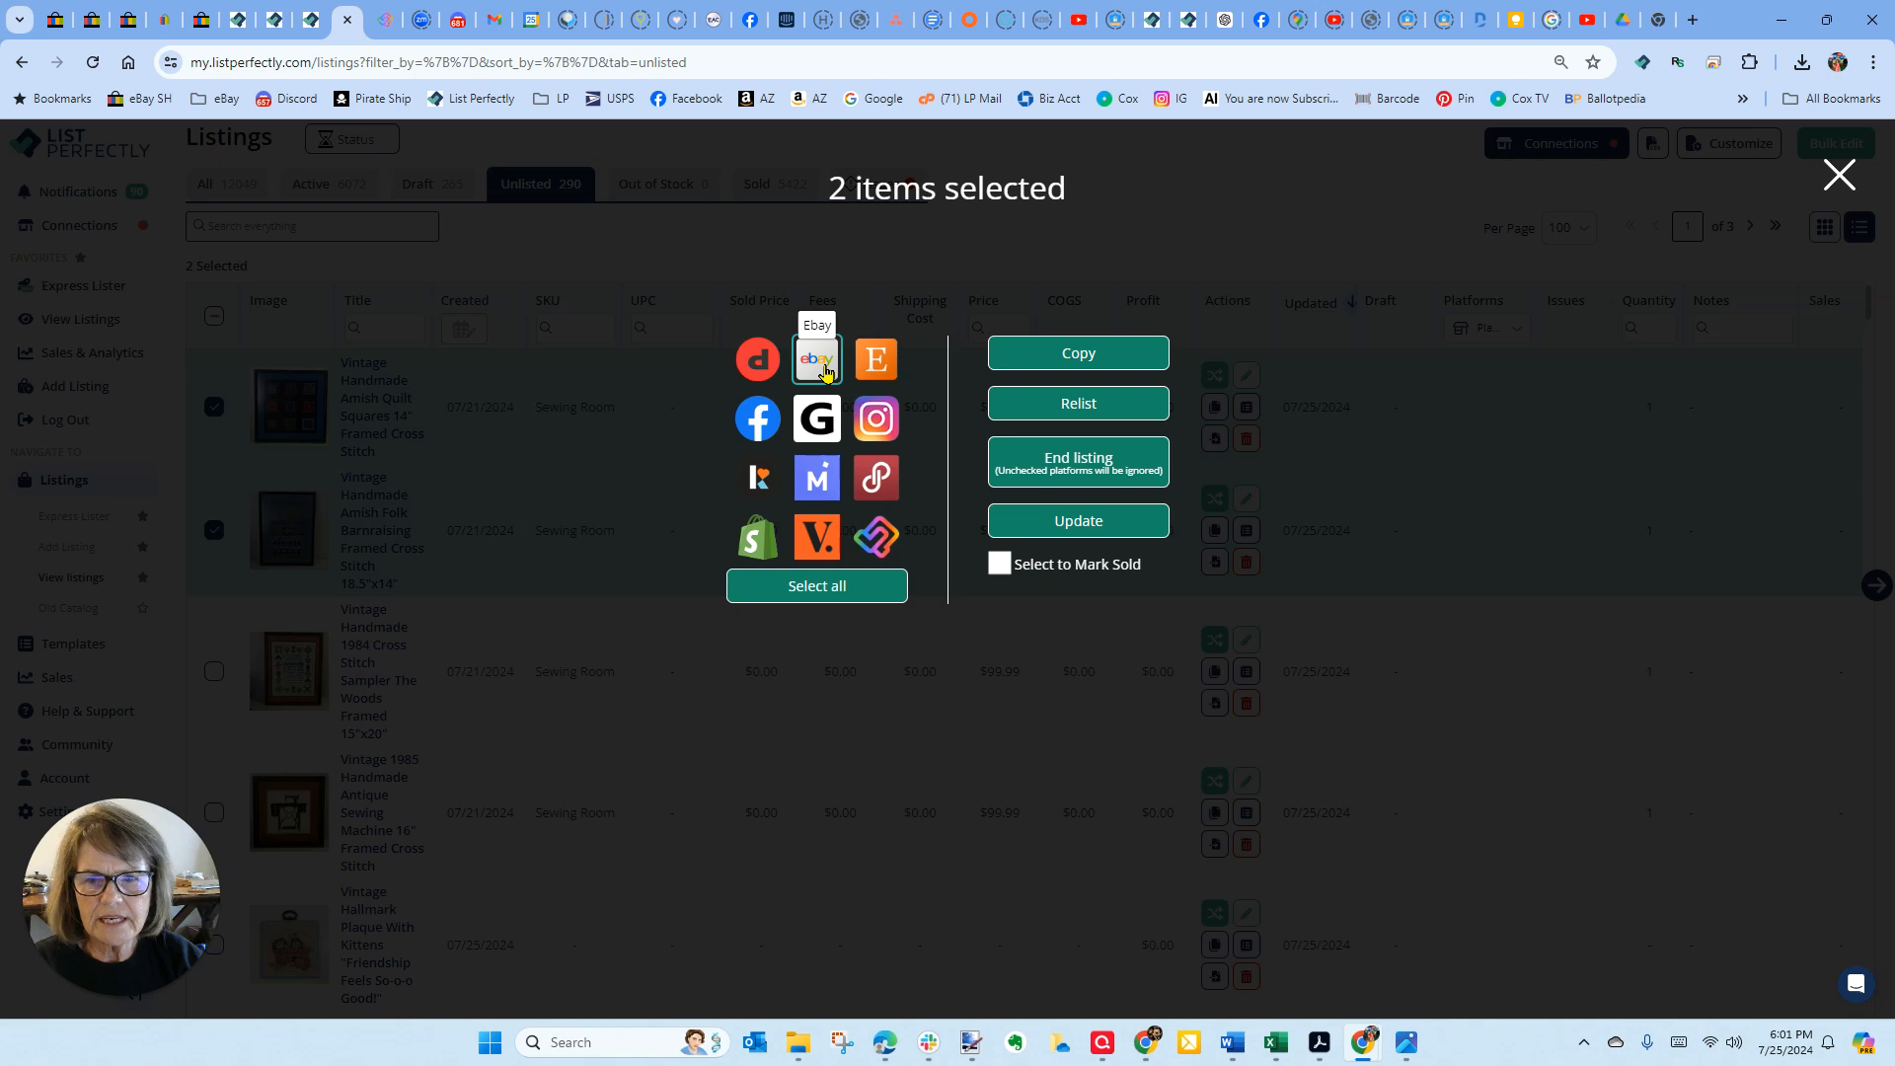
{"action": "left_click", "coordinate": [1056, 355]}
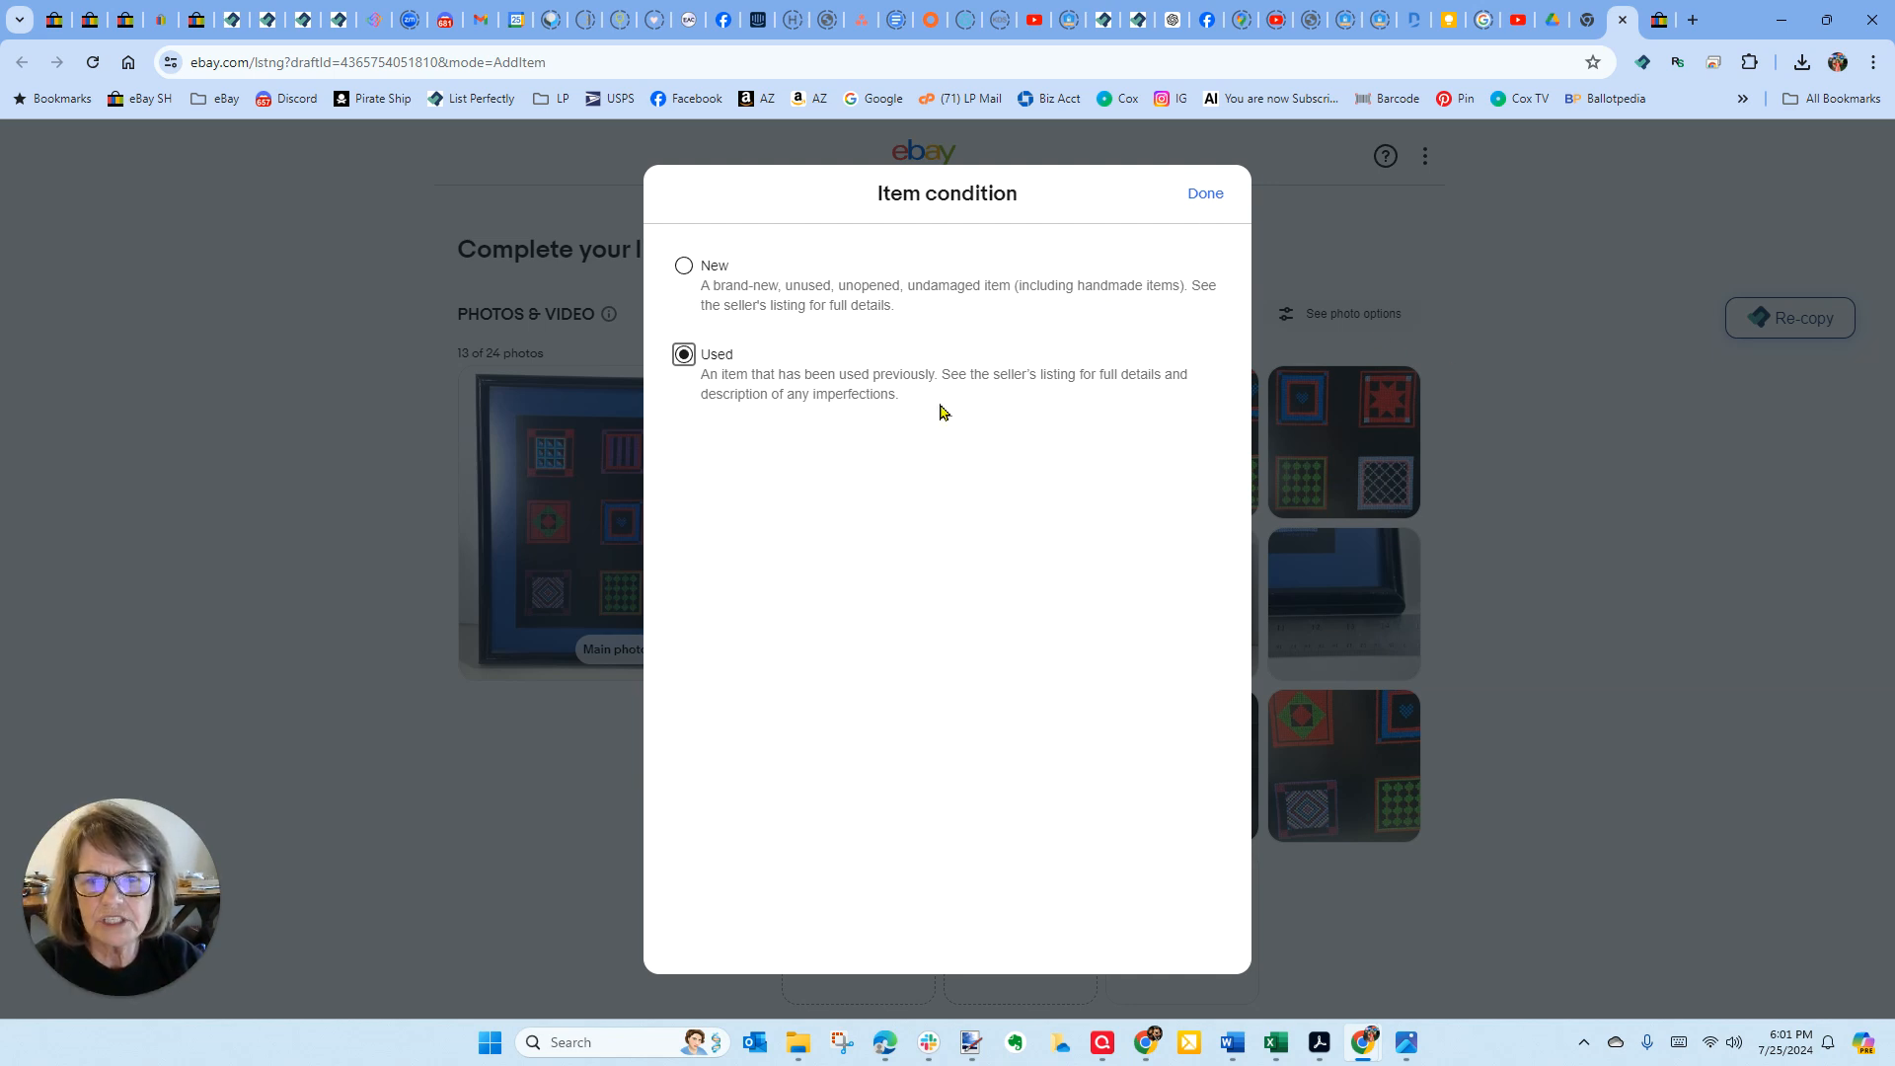
- Confirm the item condition as Used and delete the last three photos from the Amish Quilt Squares listing
{"action": "left_click", "coordinate": [1206, 194]}
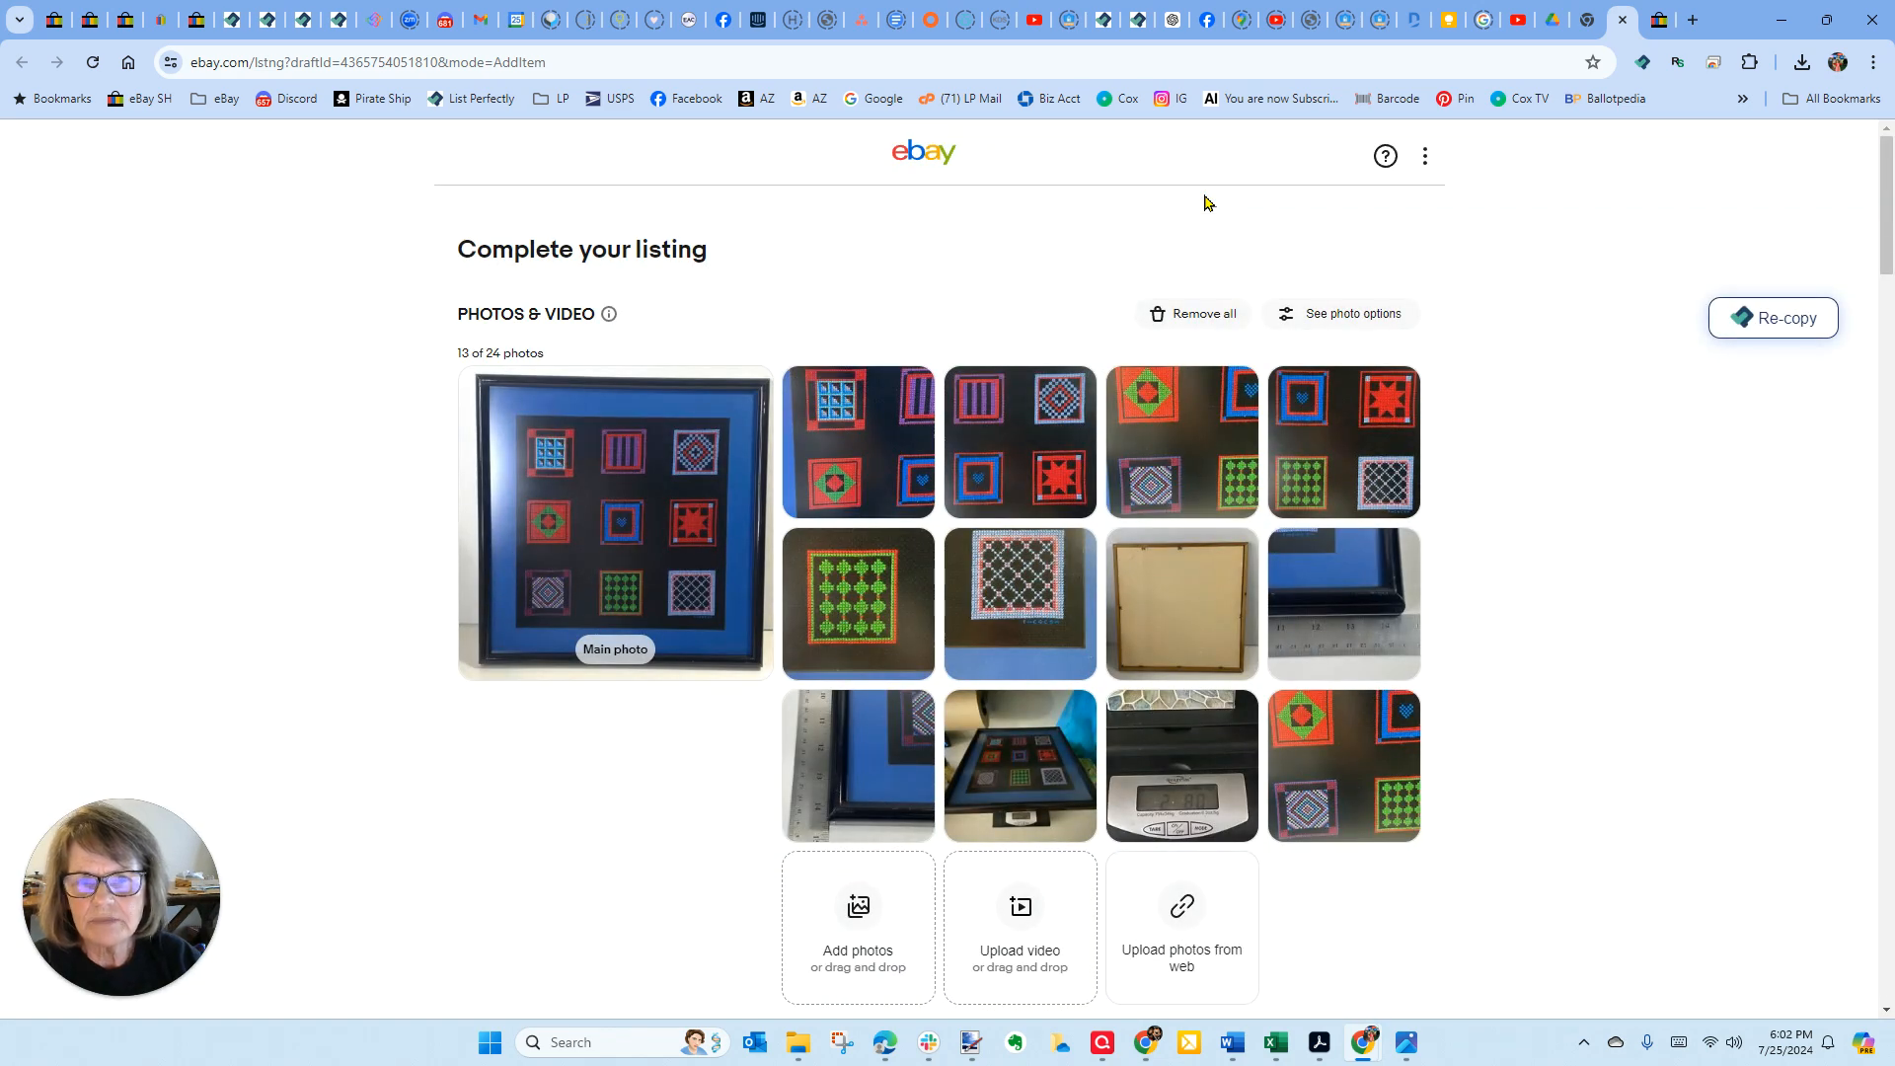
{"action": "scroll", "coordinate": [1036, 524], "scroll_direction": "down", "scroll_amount": 1}
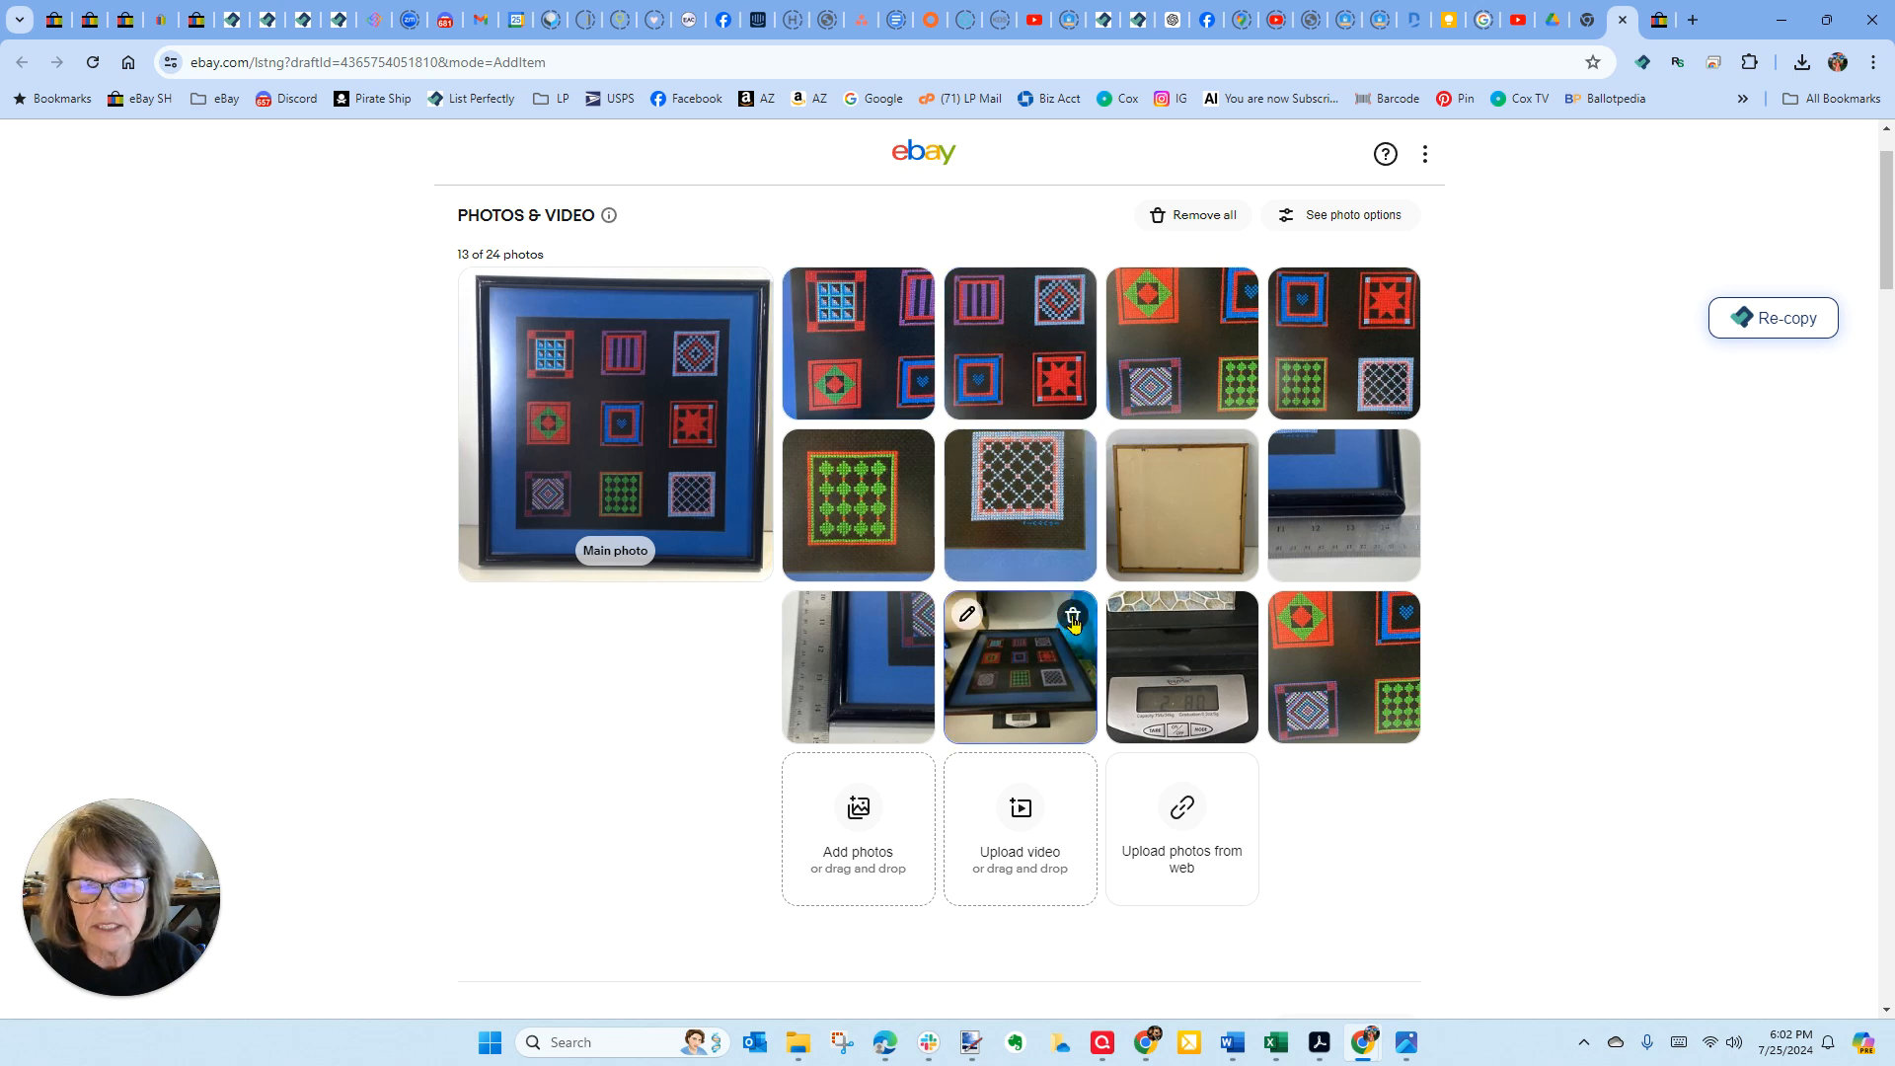
{"action": "left_click", "coordinate": [1073, 618]}
{"action": "left_click", "coordinate": [1074, 619]}
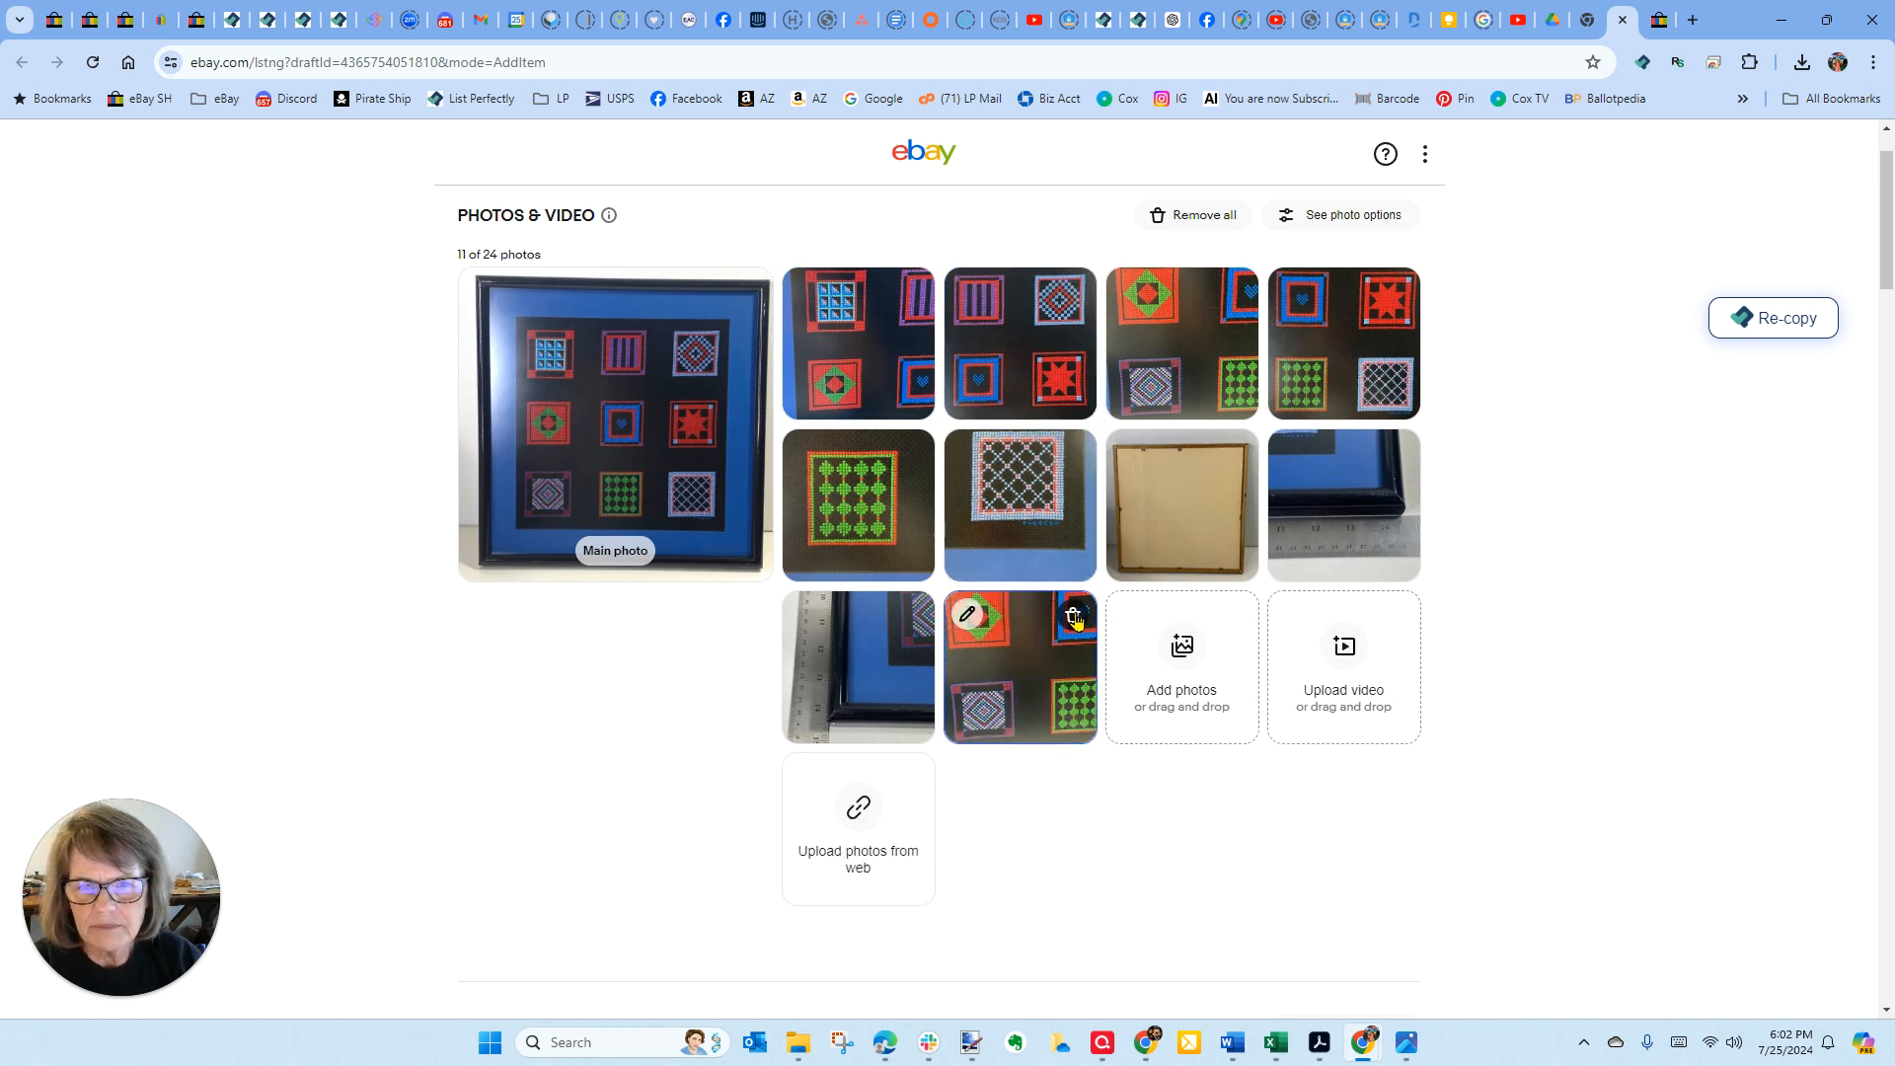
{"action": "left_click", "coordinate": [1074, 619]}
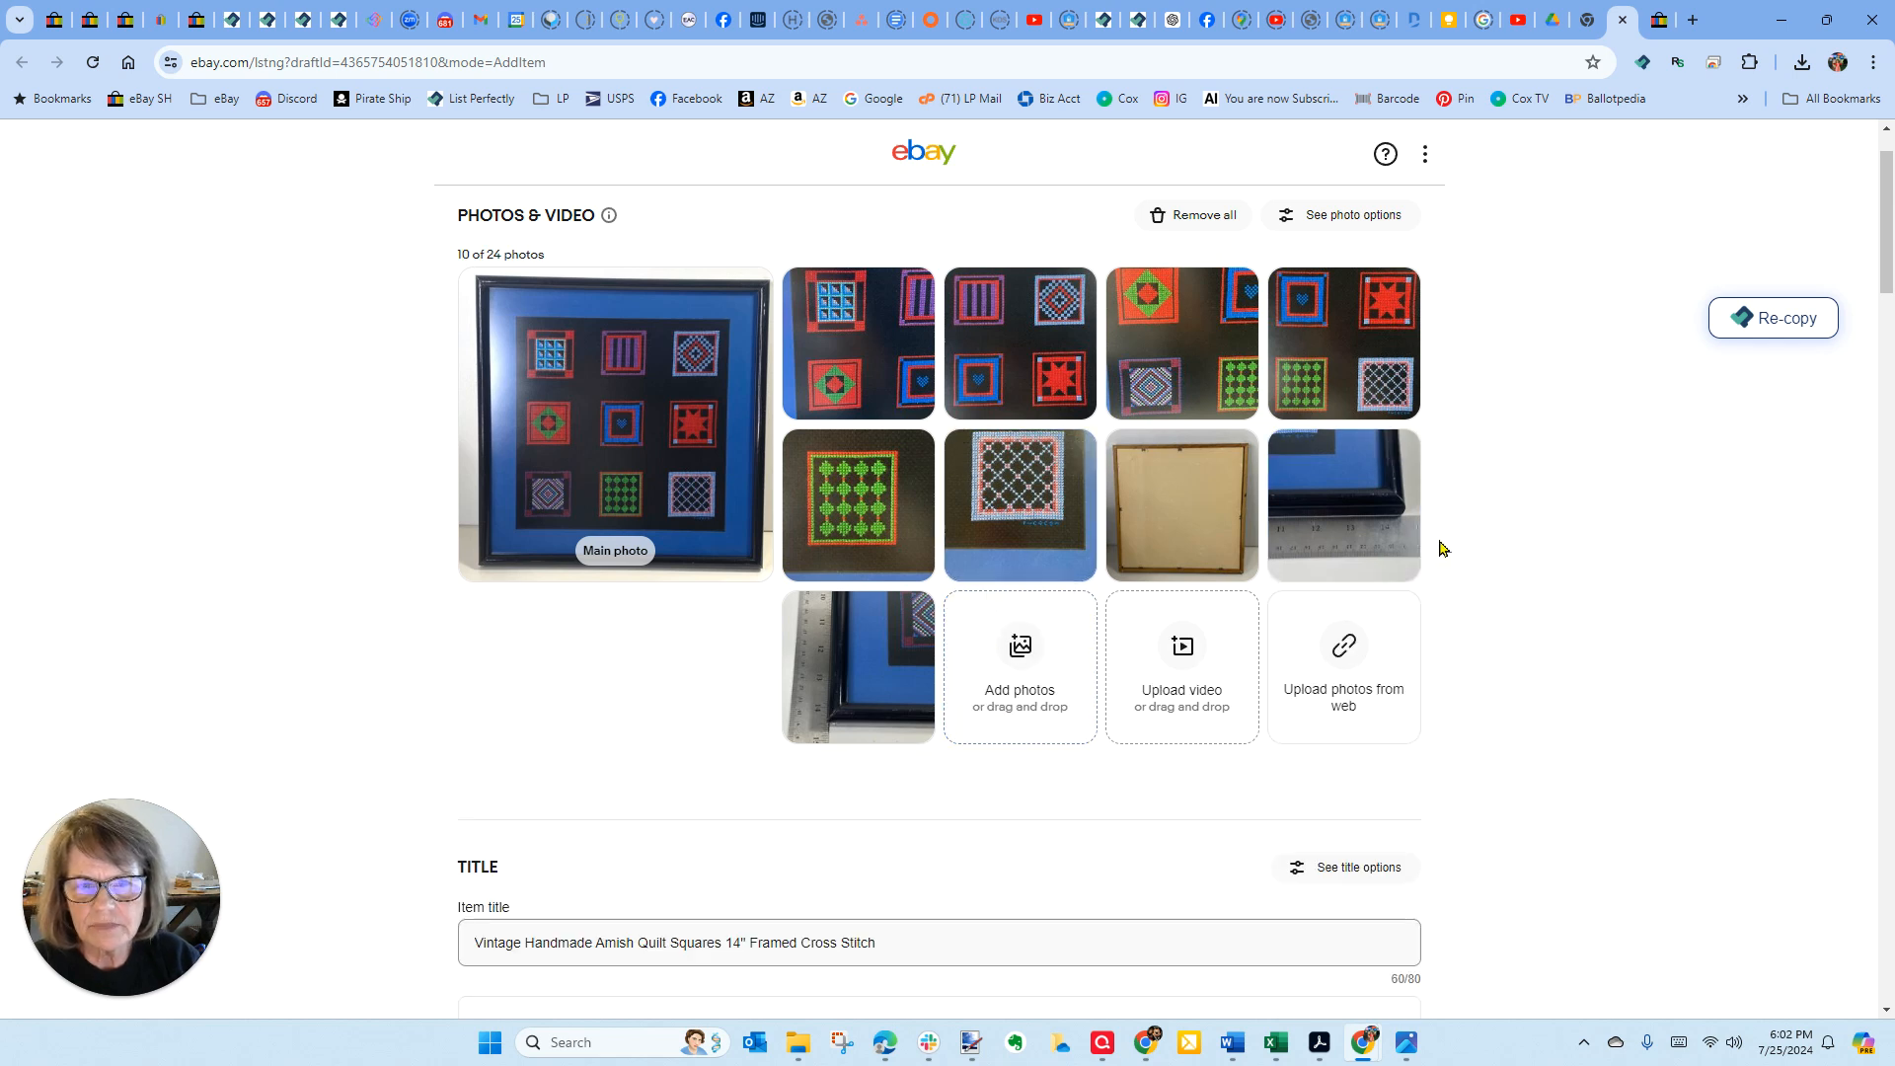
- Review the Amish Quilt Squares draft's title, SKU, categories, item specifics, condition, description and pricing
{"action": "scroll", "coordinate": [1508, 550], "scroll_direction": "down", "scroll_amount": 4}
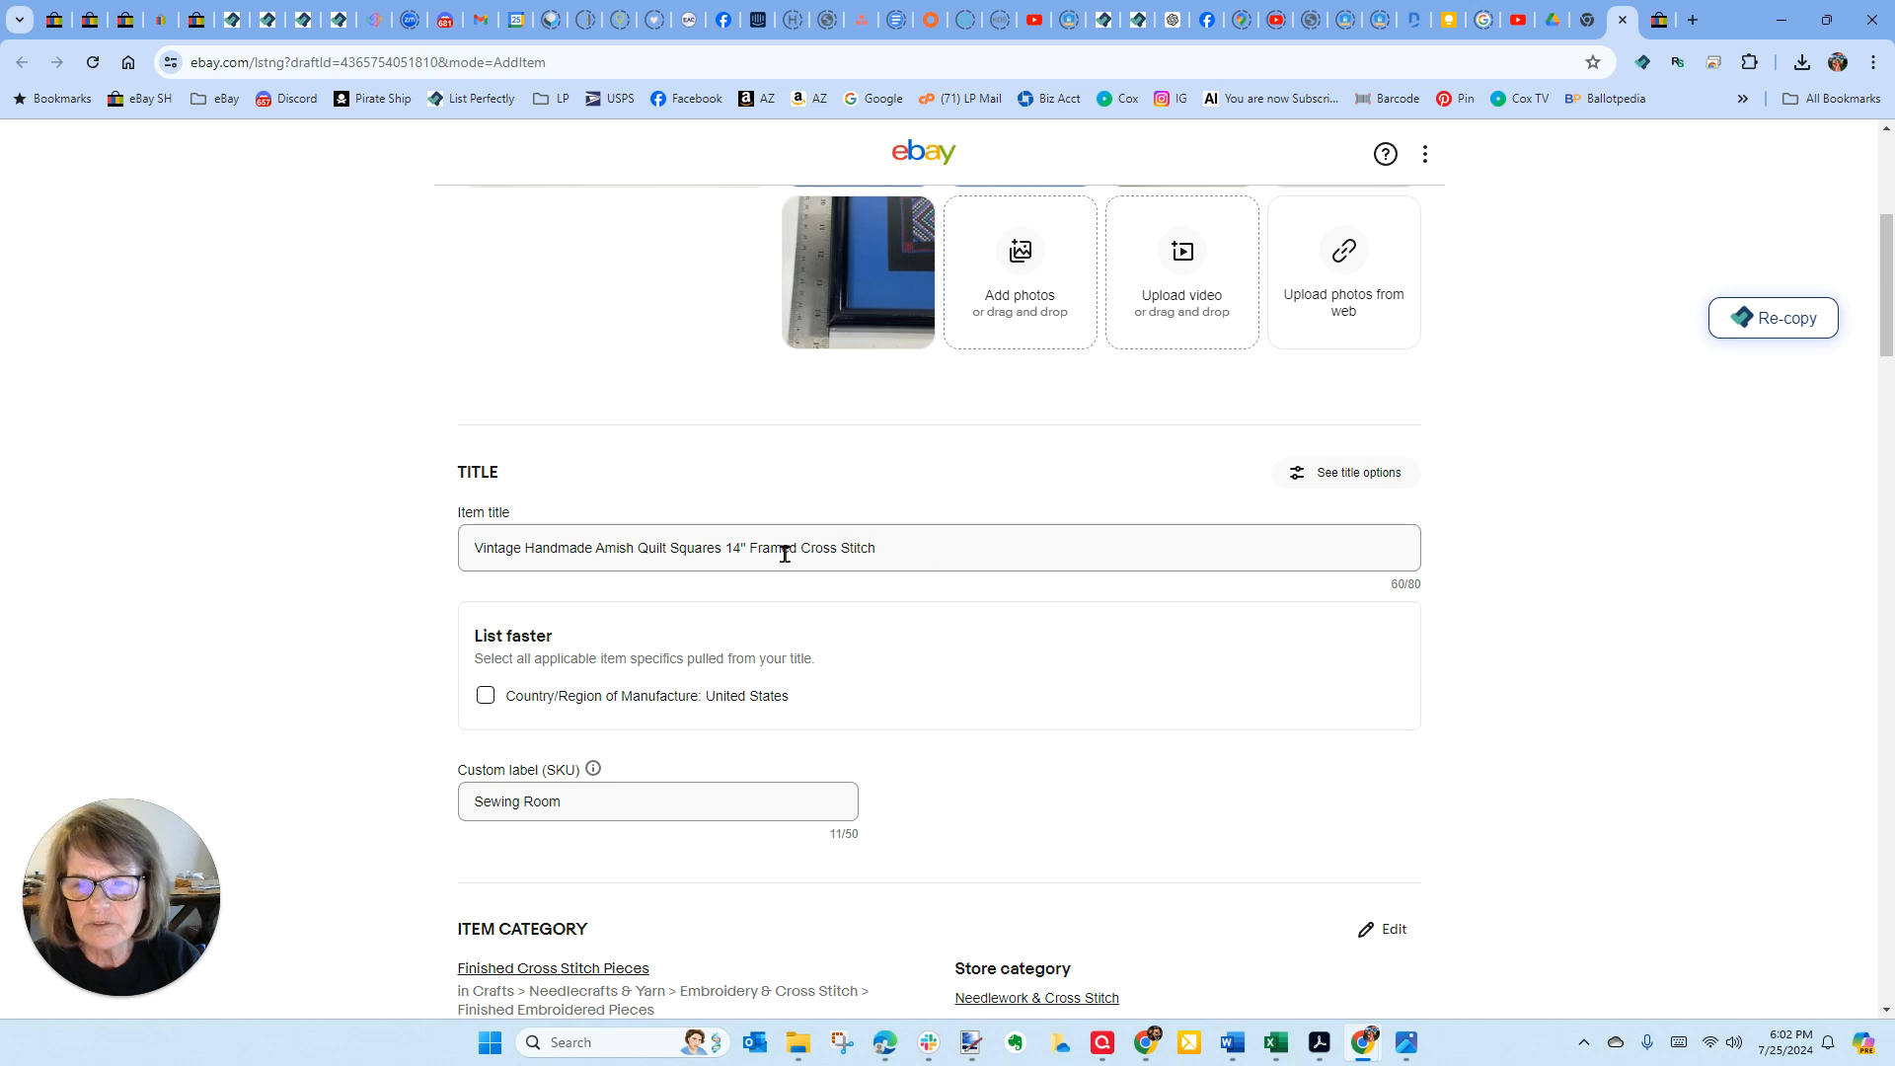
{"action": "scroll", "coordinate": [444, 569], "scroll_direction": "down", "scroll_amount": 1}
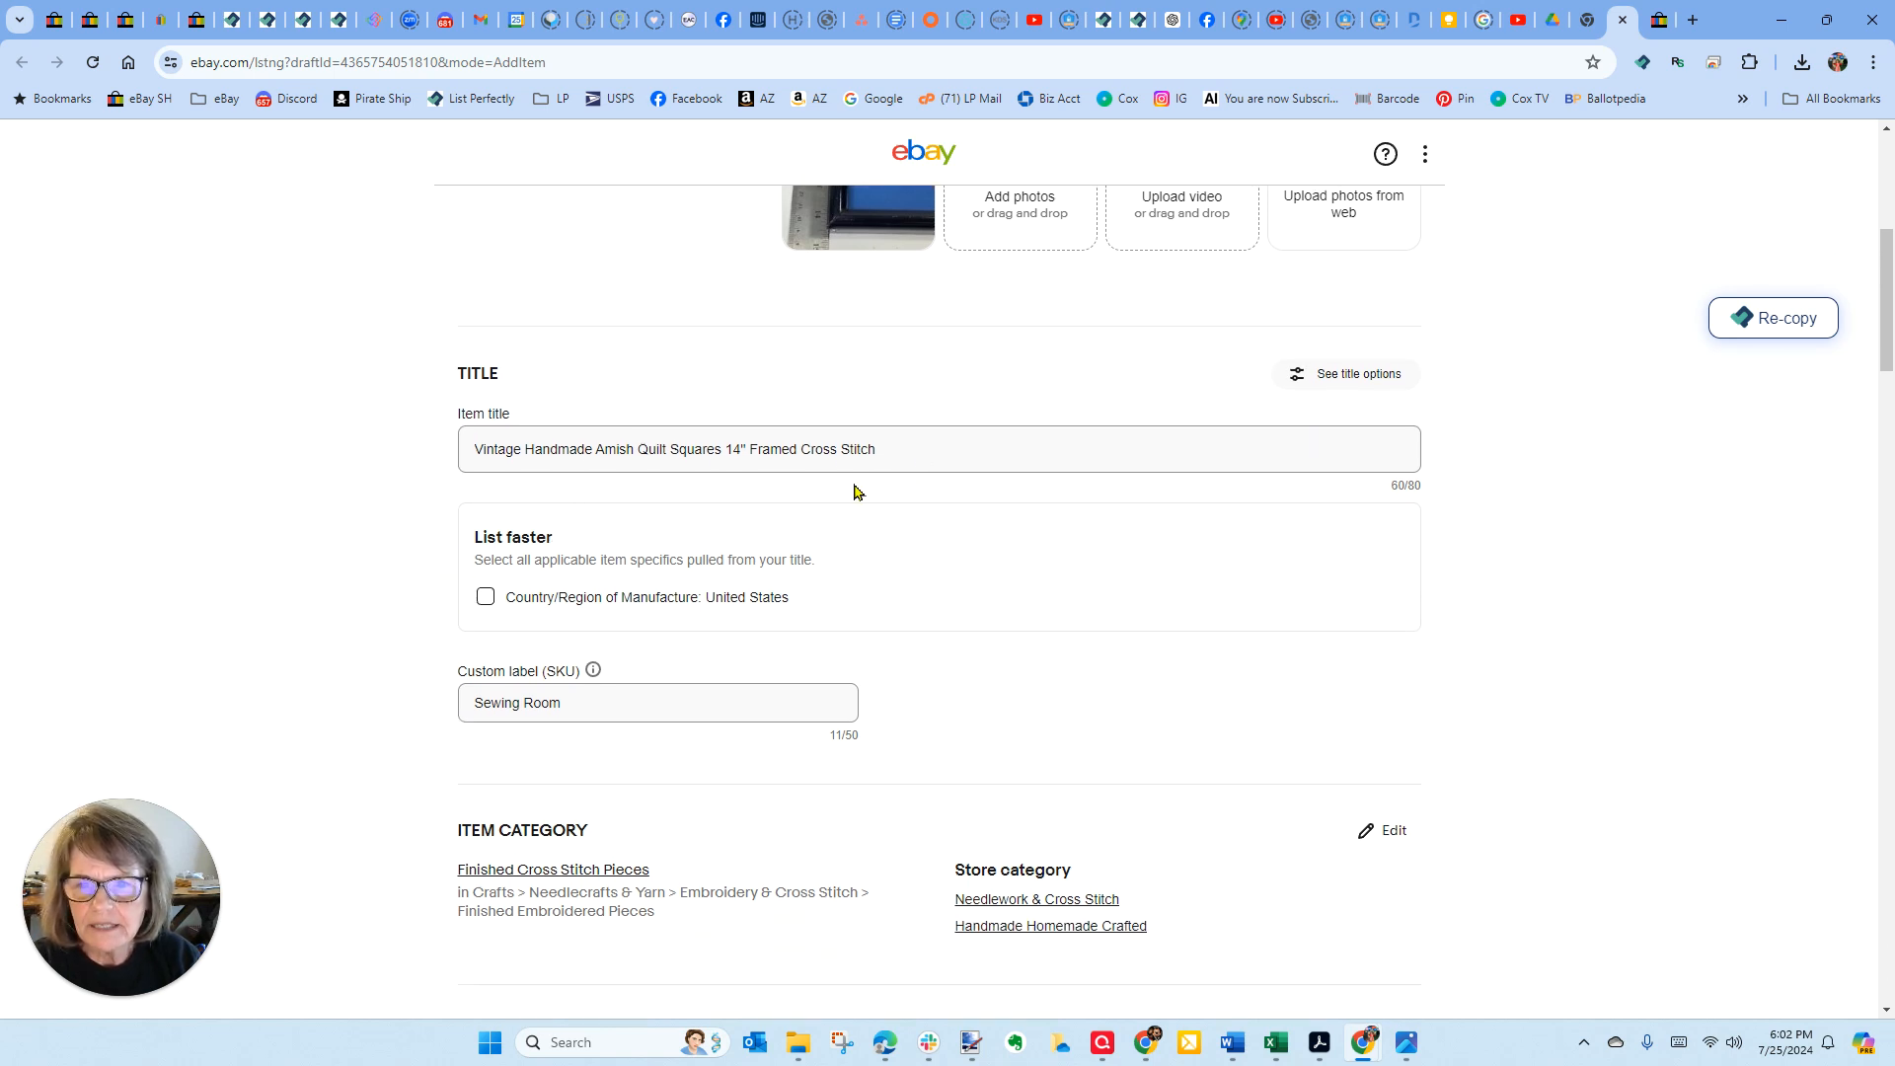
{"action": "scroll", "coordinate": [924, 479], "scroll_direction": "down", "scroll_amount": 3}
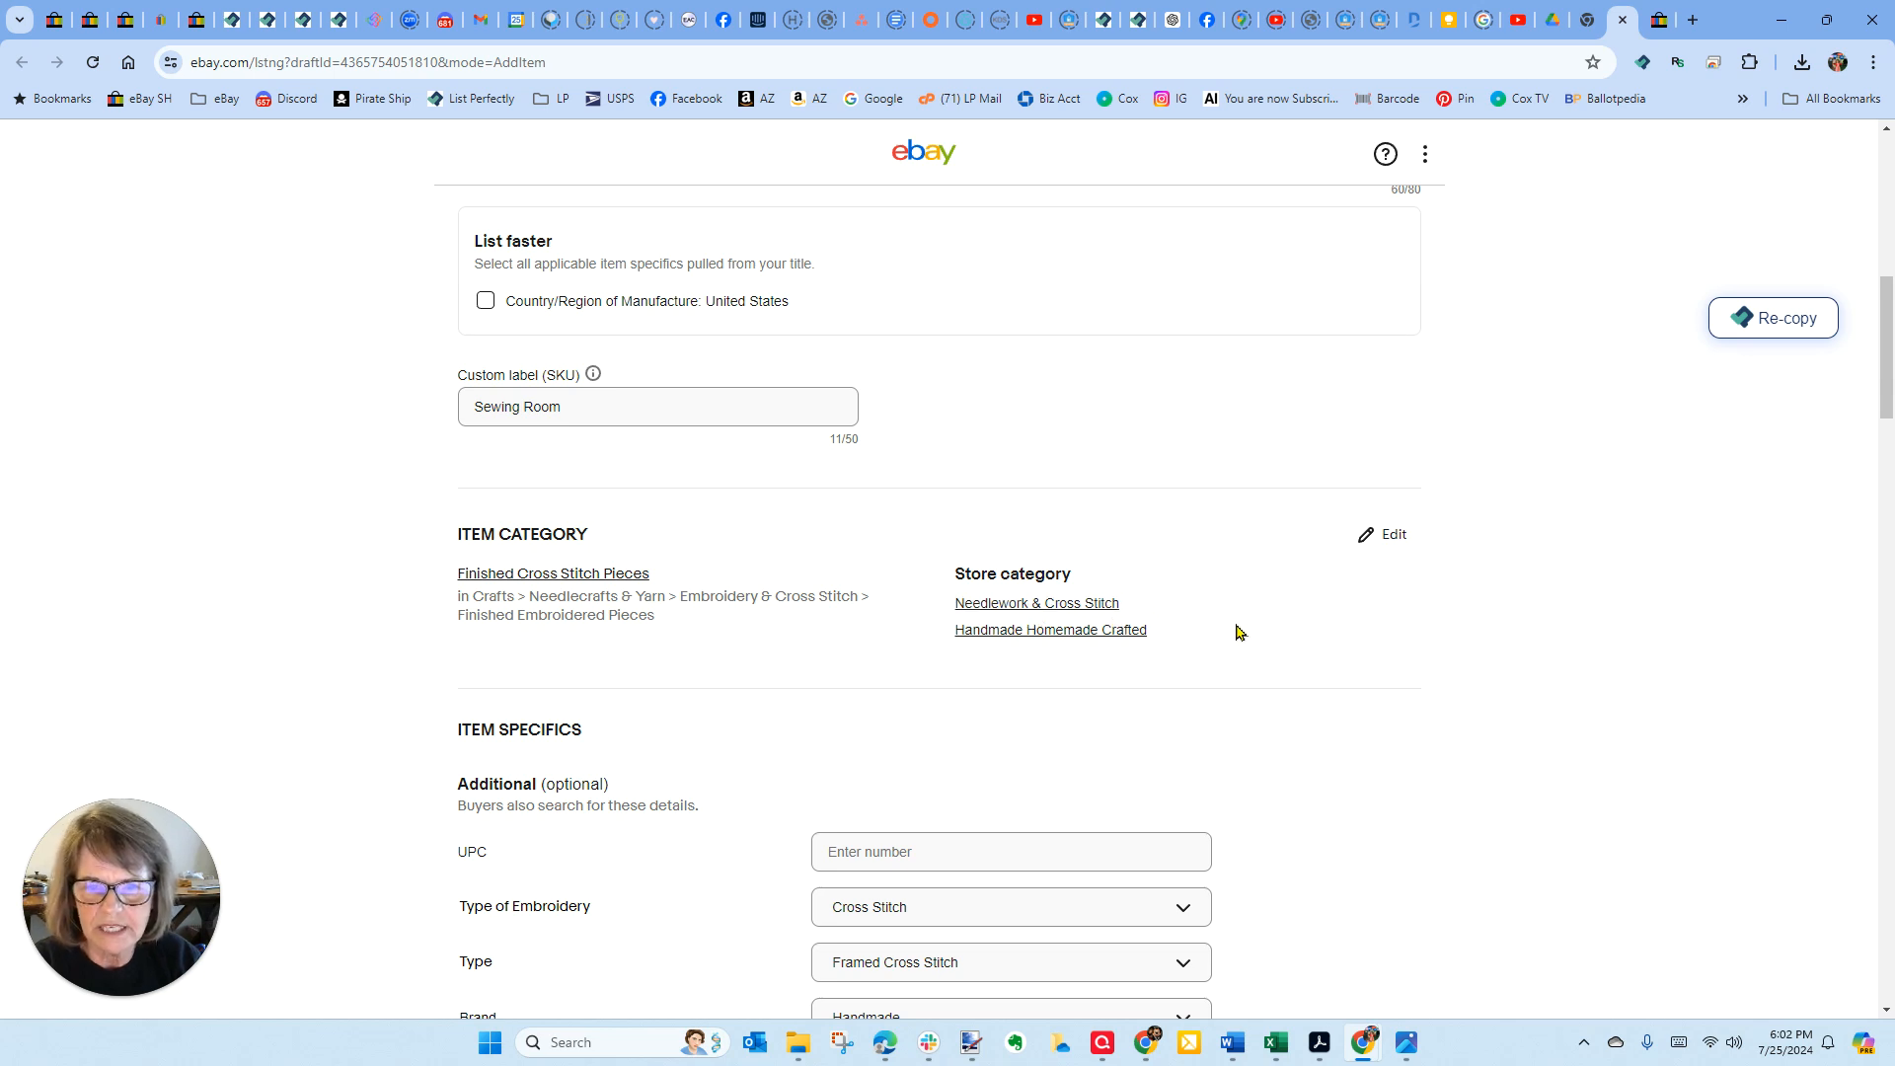
{"action": "scroll", "coordinate": [1238, 632], "scroll_direction": "down", "scroll_amount": 2}
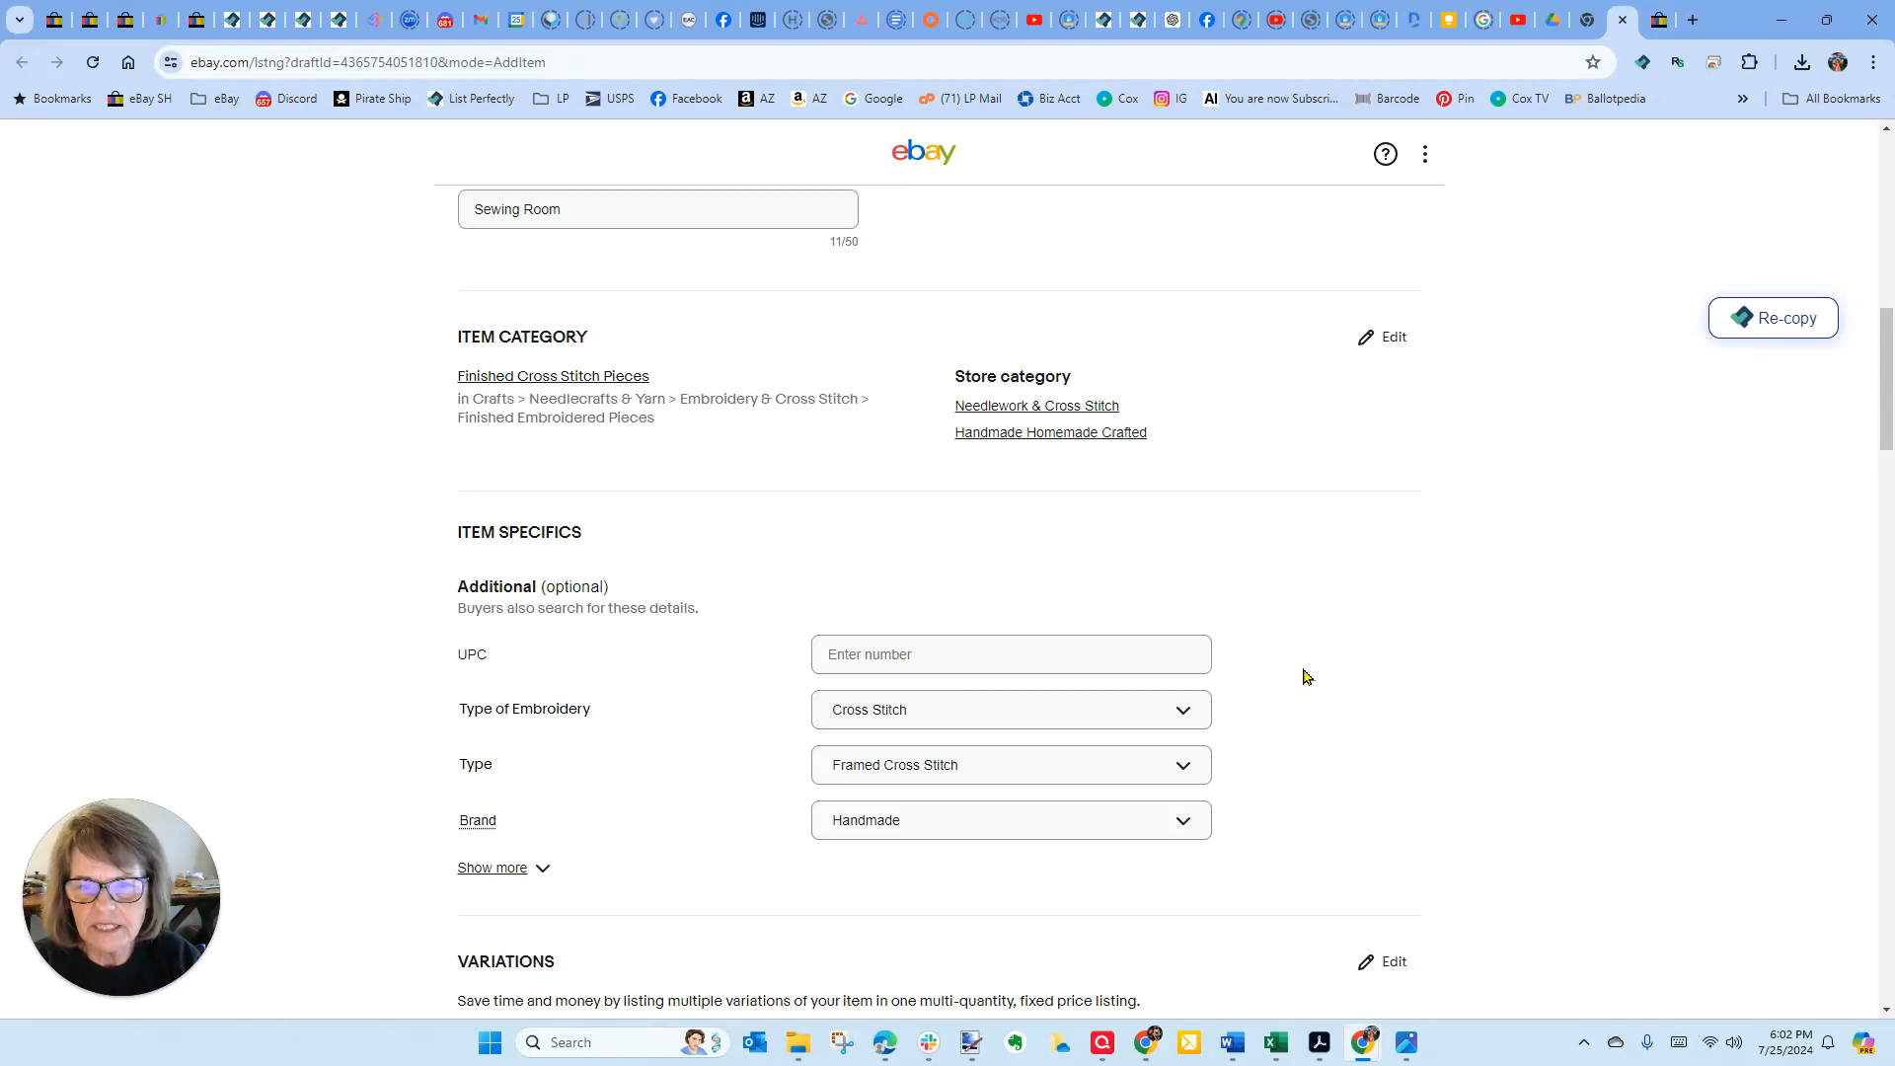
{"action": "scroll", "coordinate": [1303, 676], "scroll_direction": "down", "scroll_amount": 1}
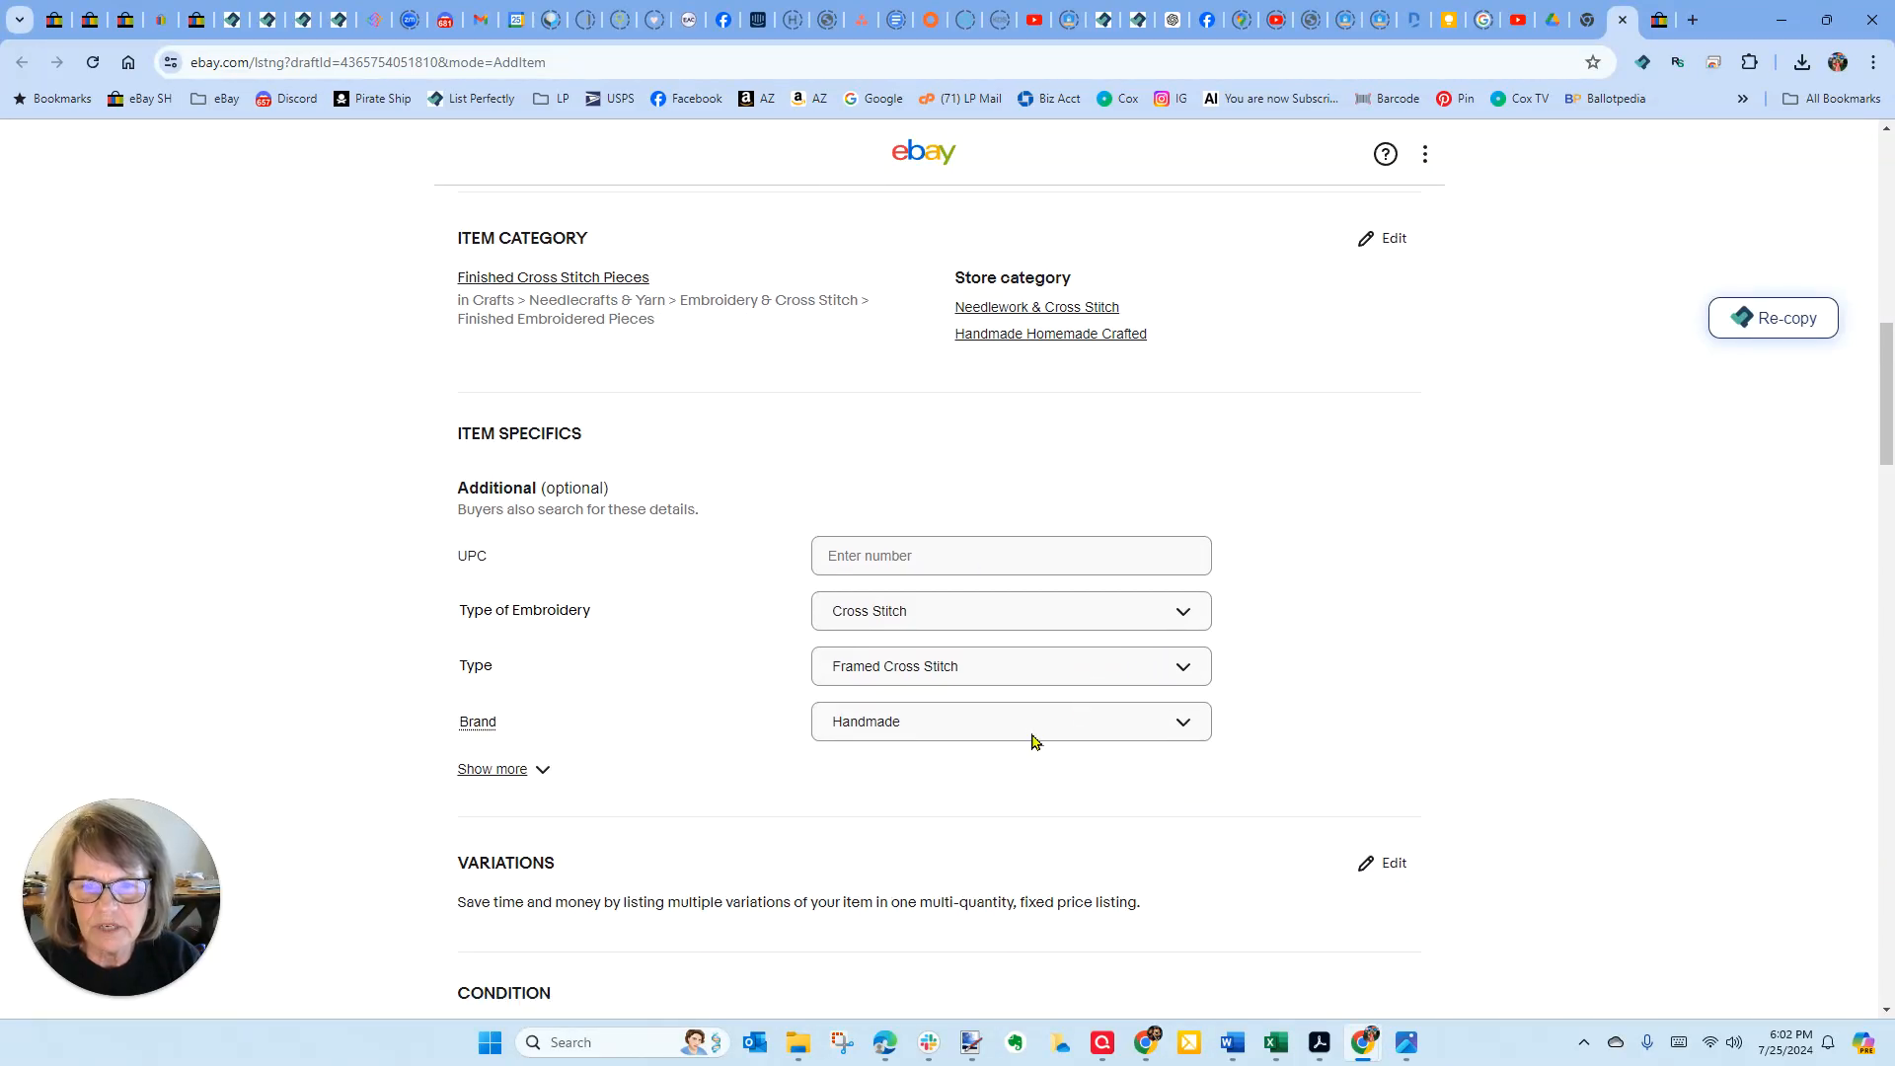
{"action": "scroll", "coordinate": [1457, 694], "scroll_direction": "down", "scroll_amount": 5}
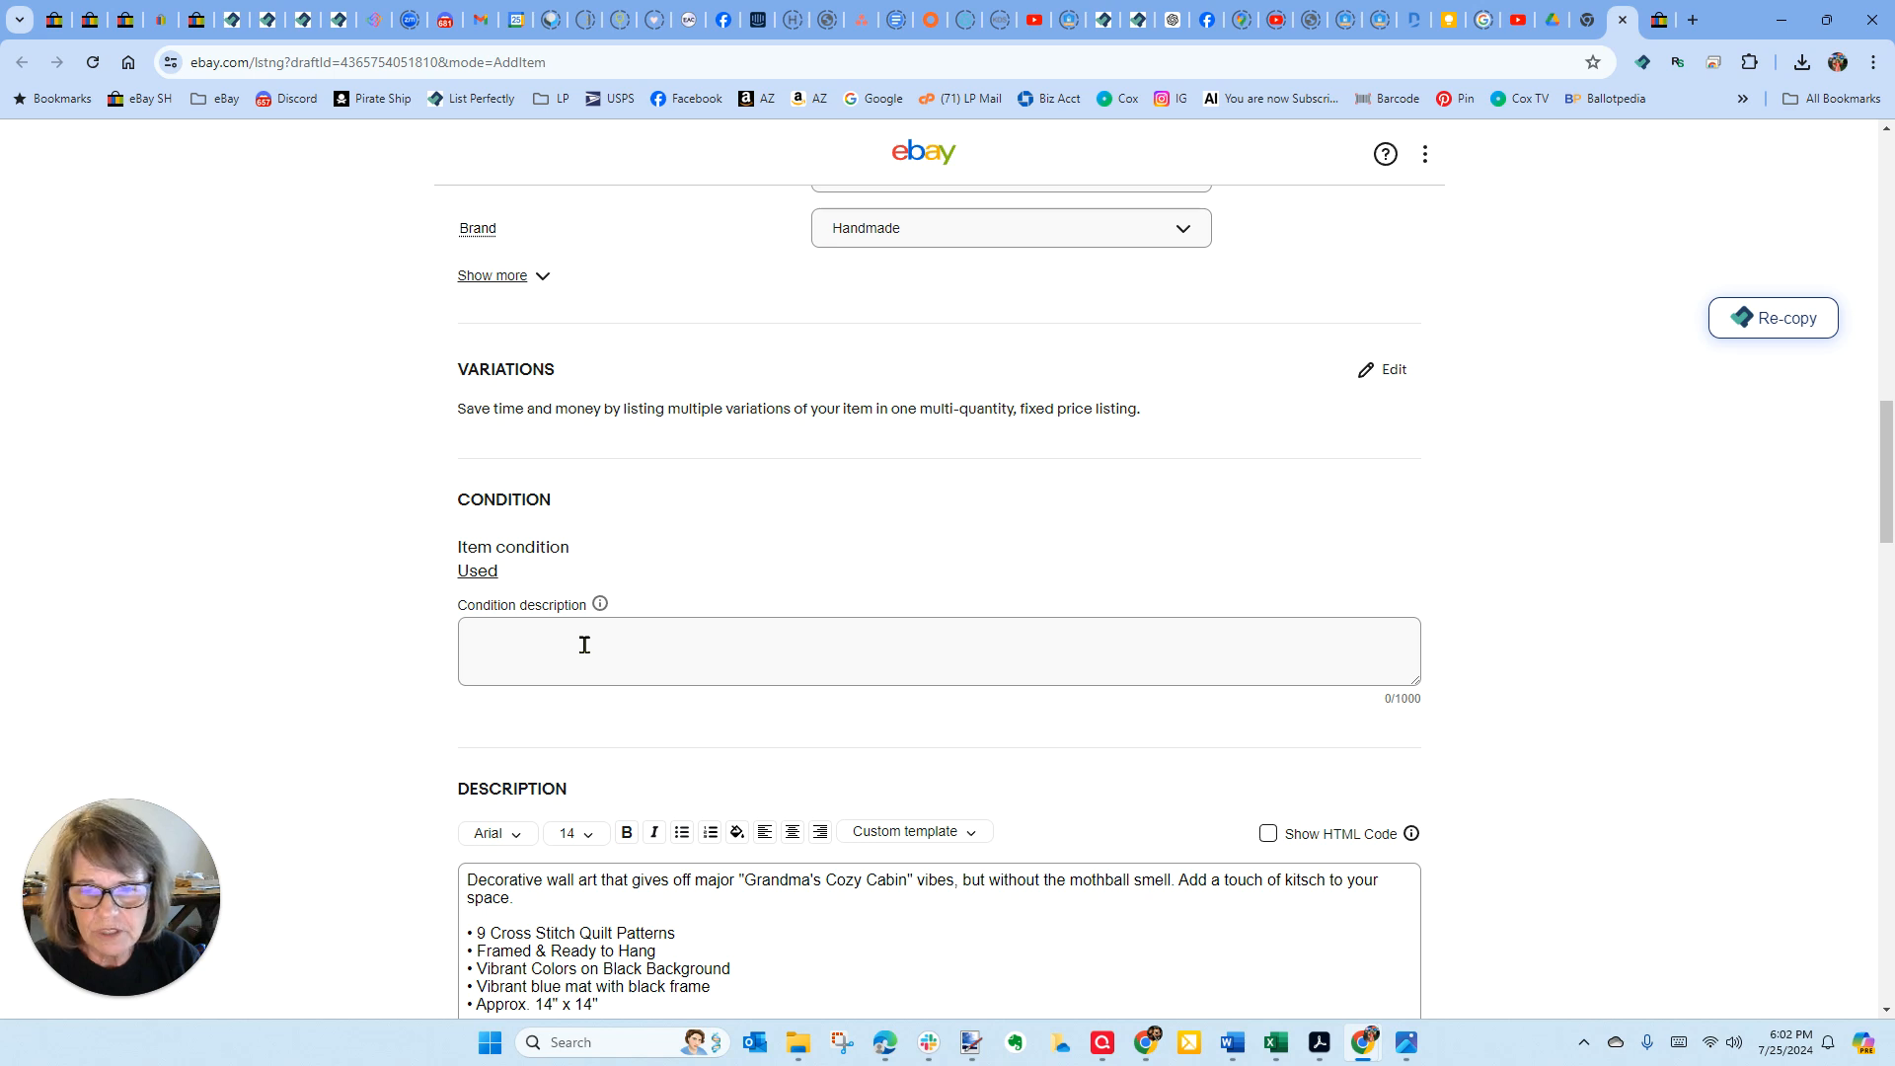
{"action": "scroll", "coordinate": [587, 647], "scroll_direction": "down", "scroll_amount": 1}
{"action": "scroll", "coordinate": [1283, 661], "scroll_direction": "down", "scroll_amount": 2}
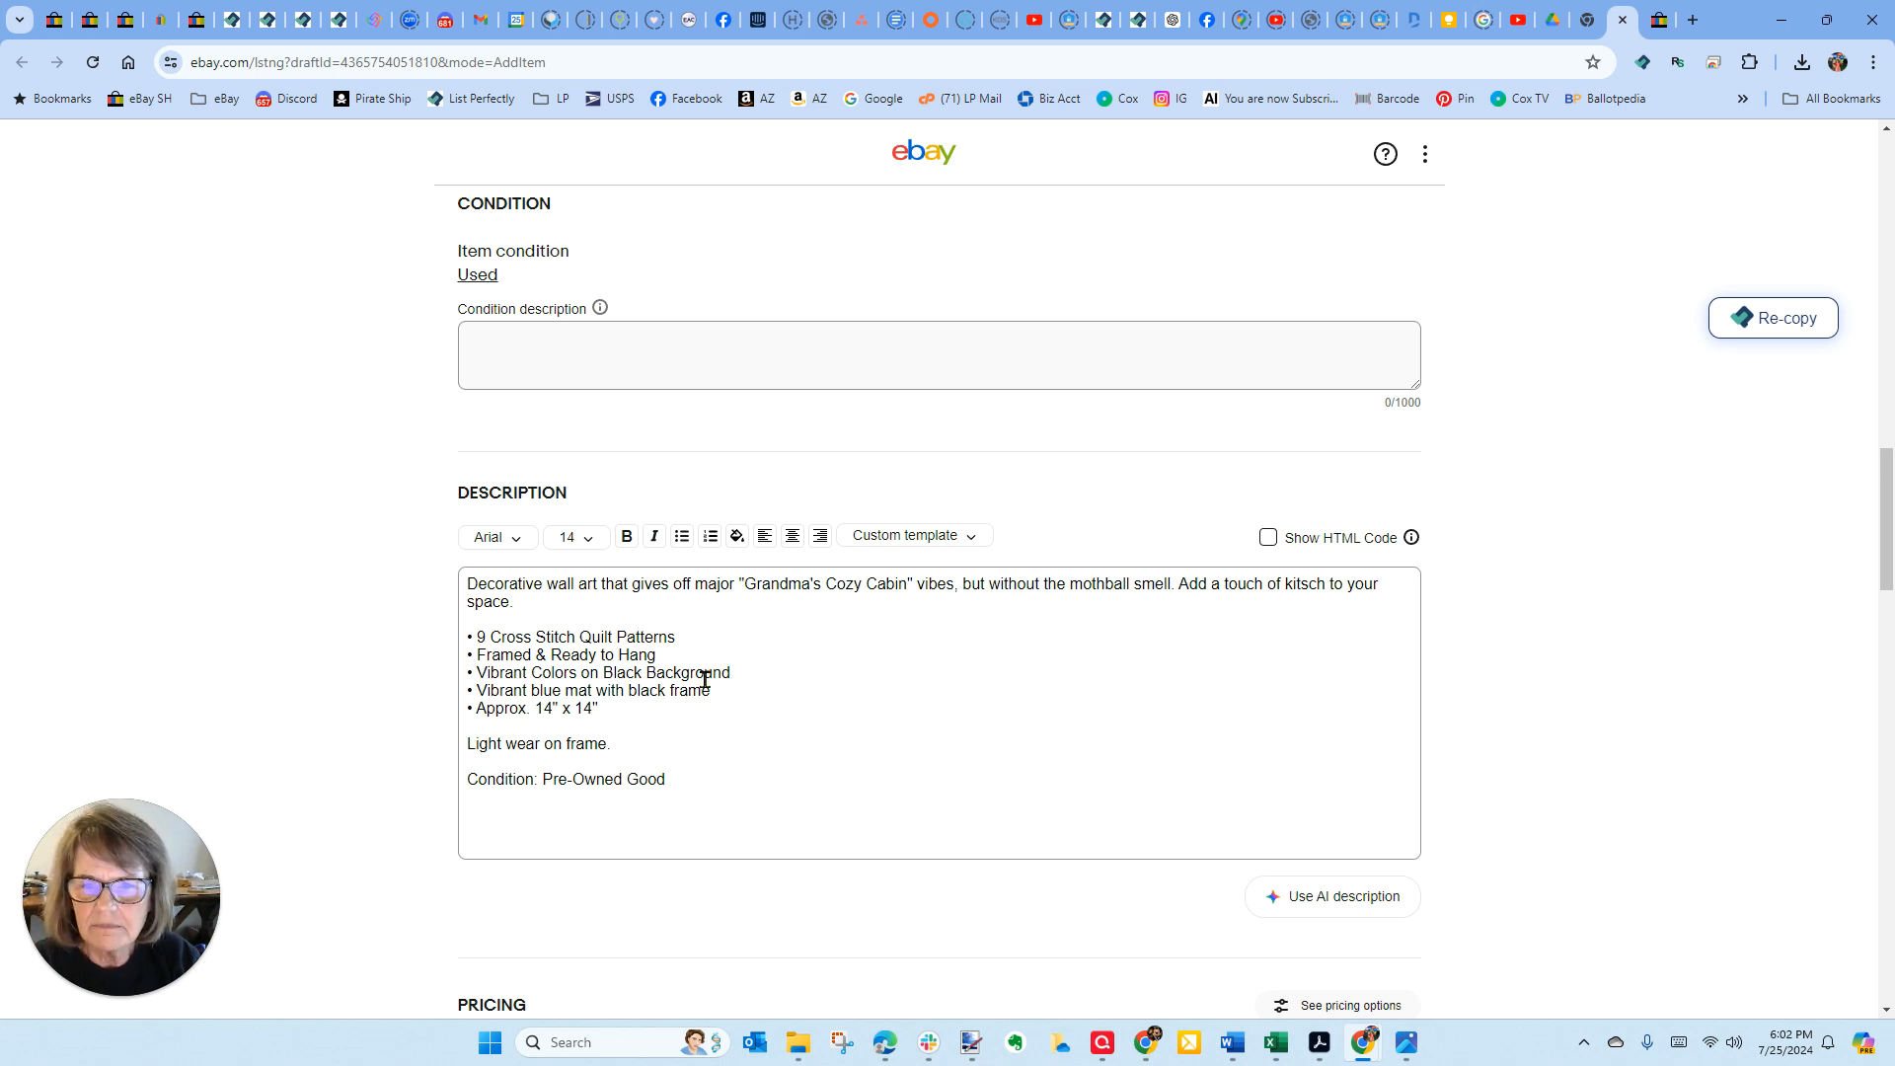
{"action": "scroll", "coordinate": [972, 706], "scroll_direction": "down", "scroll_amount": 3}
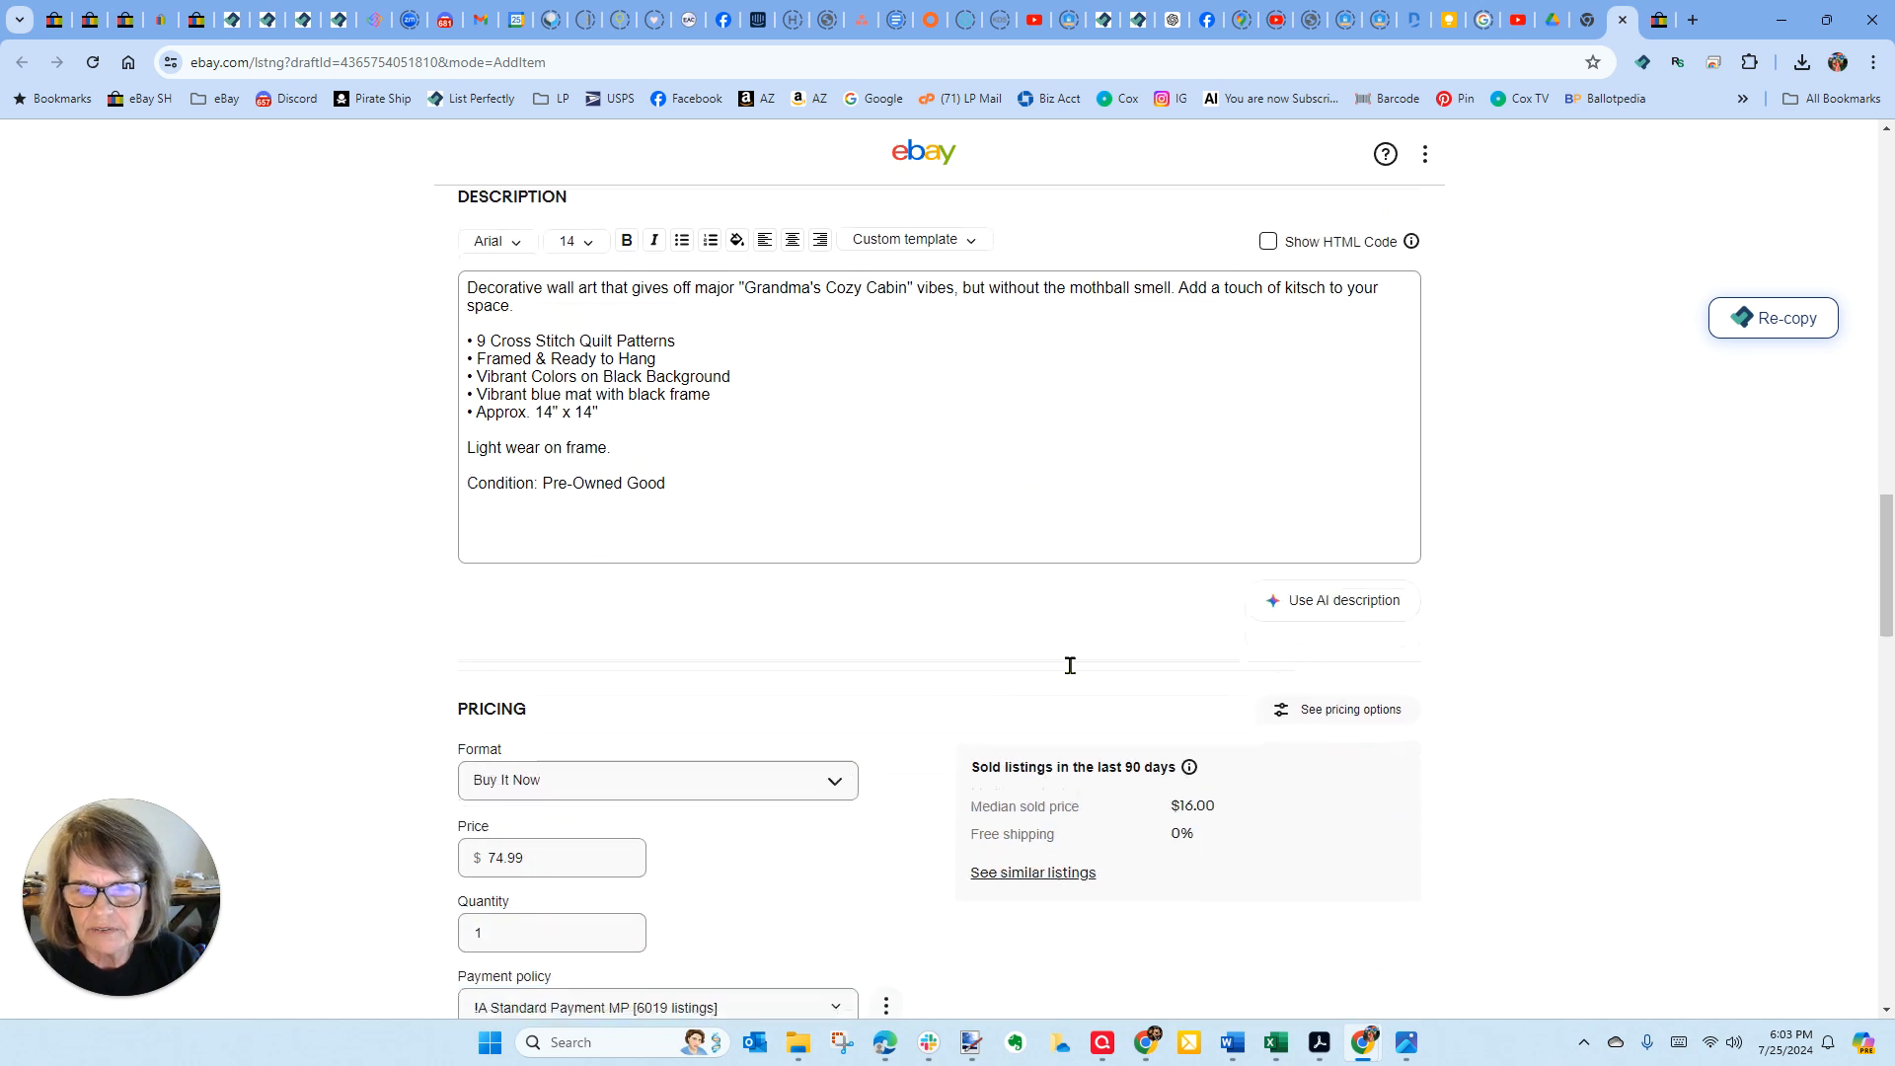
{"action": "scroll", "coordinate": [1075, 674], "scroll_direction": "down", "scroll_amount": 2}
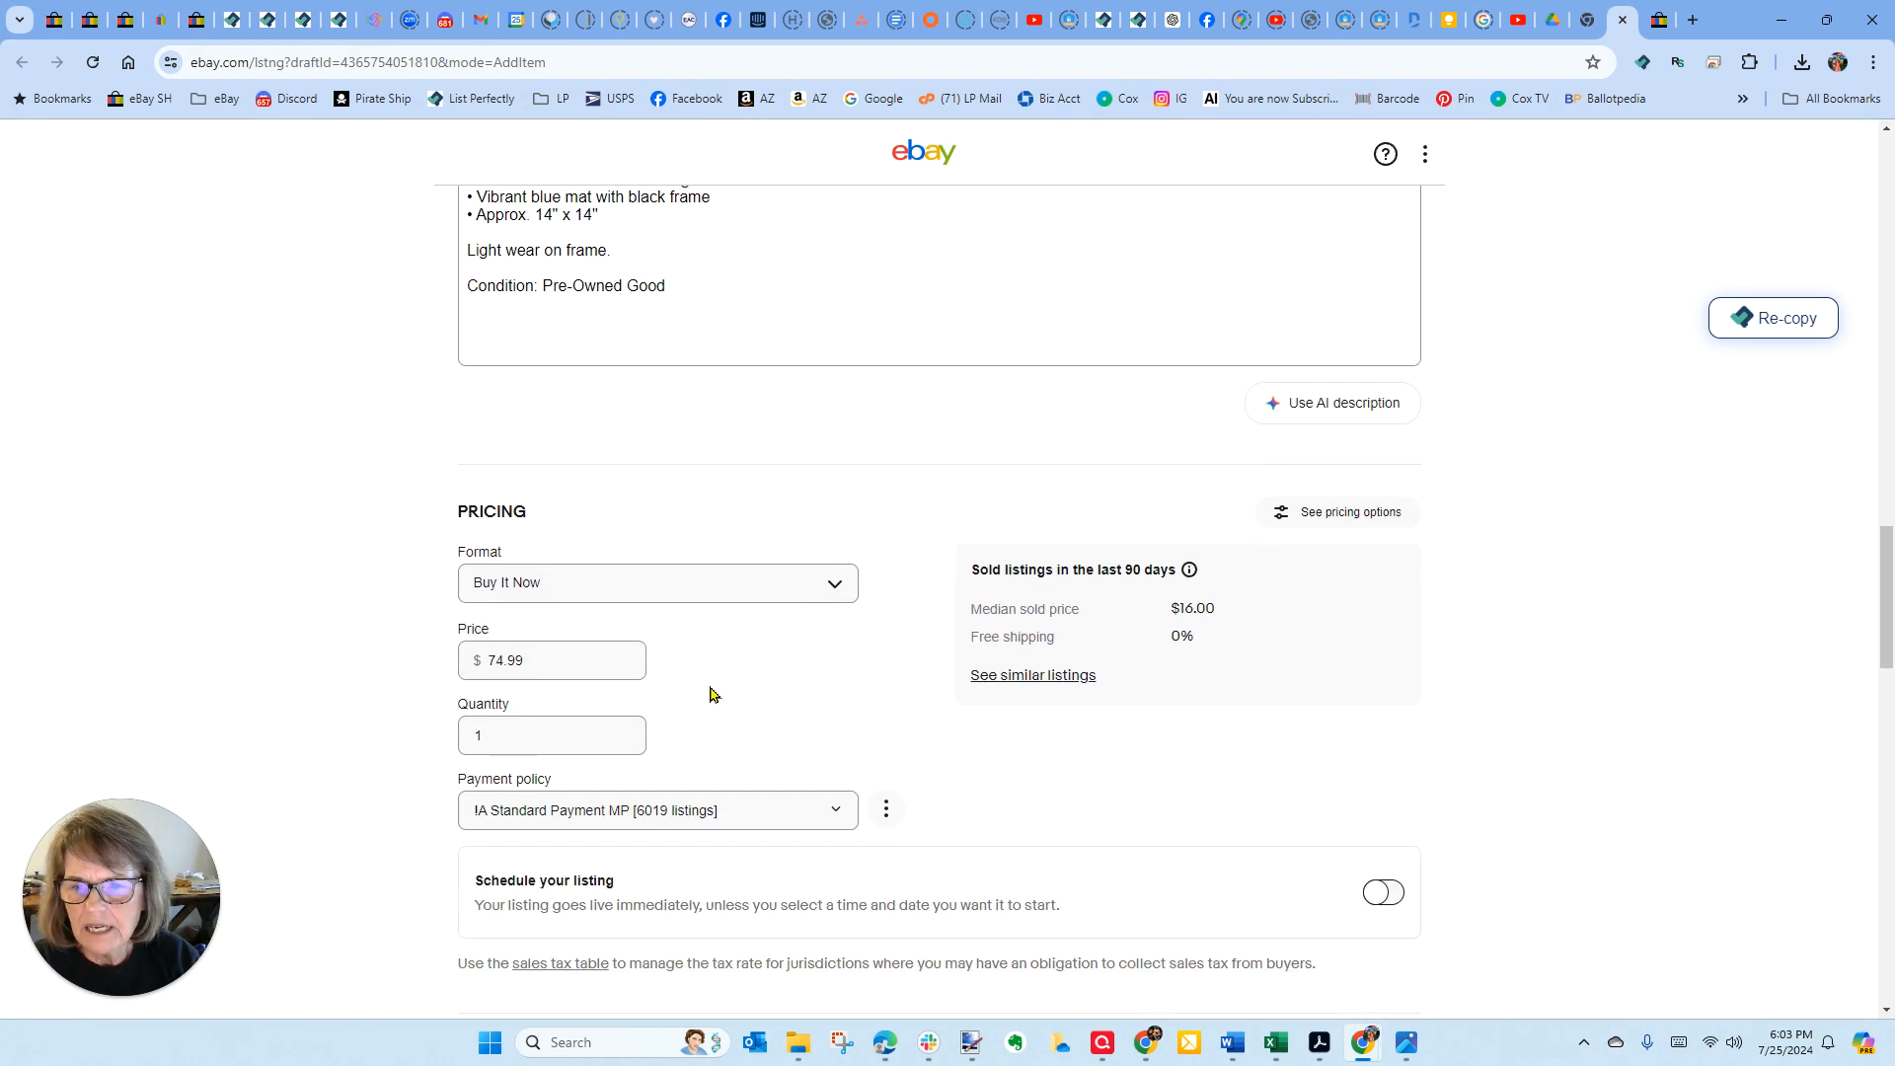
{"action": "scroll", "coordinate": [850, 648], "scroll_direction": "down", "scroll_amount": 1}
{"action": "scroll", "coordinate": [1019, 668], "scroll_direction": "down", "scroll_amount": 2}
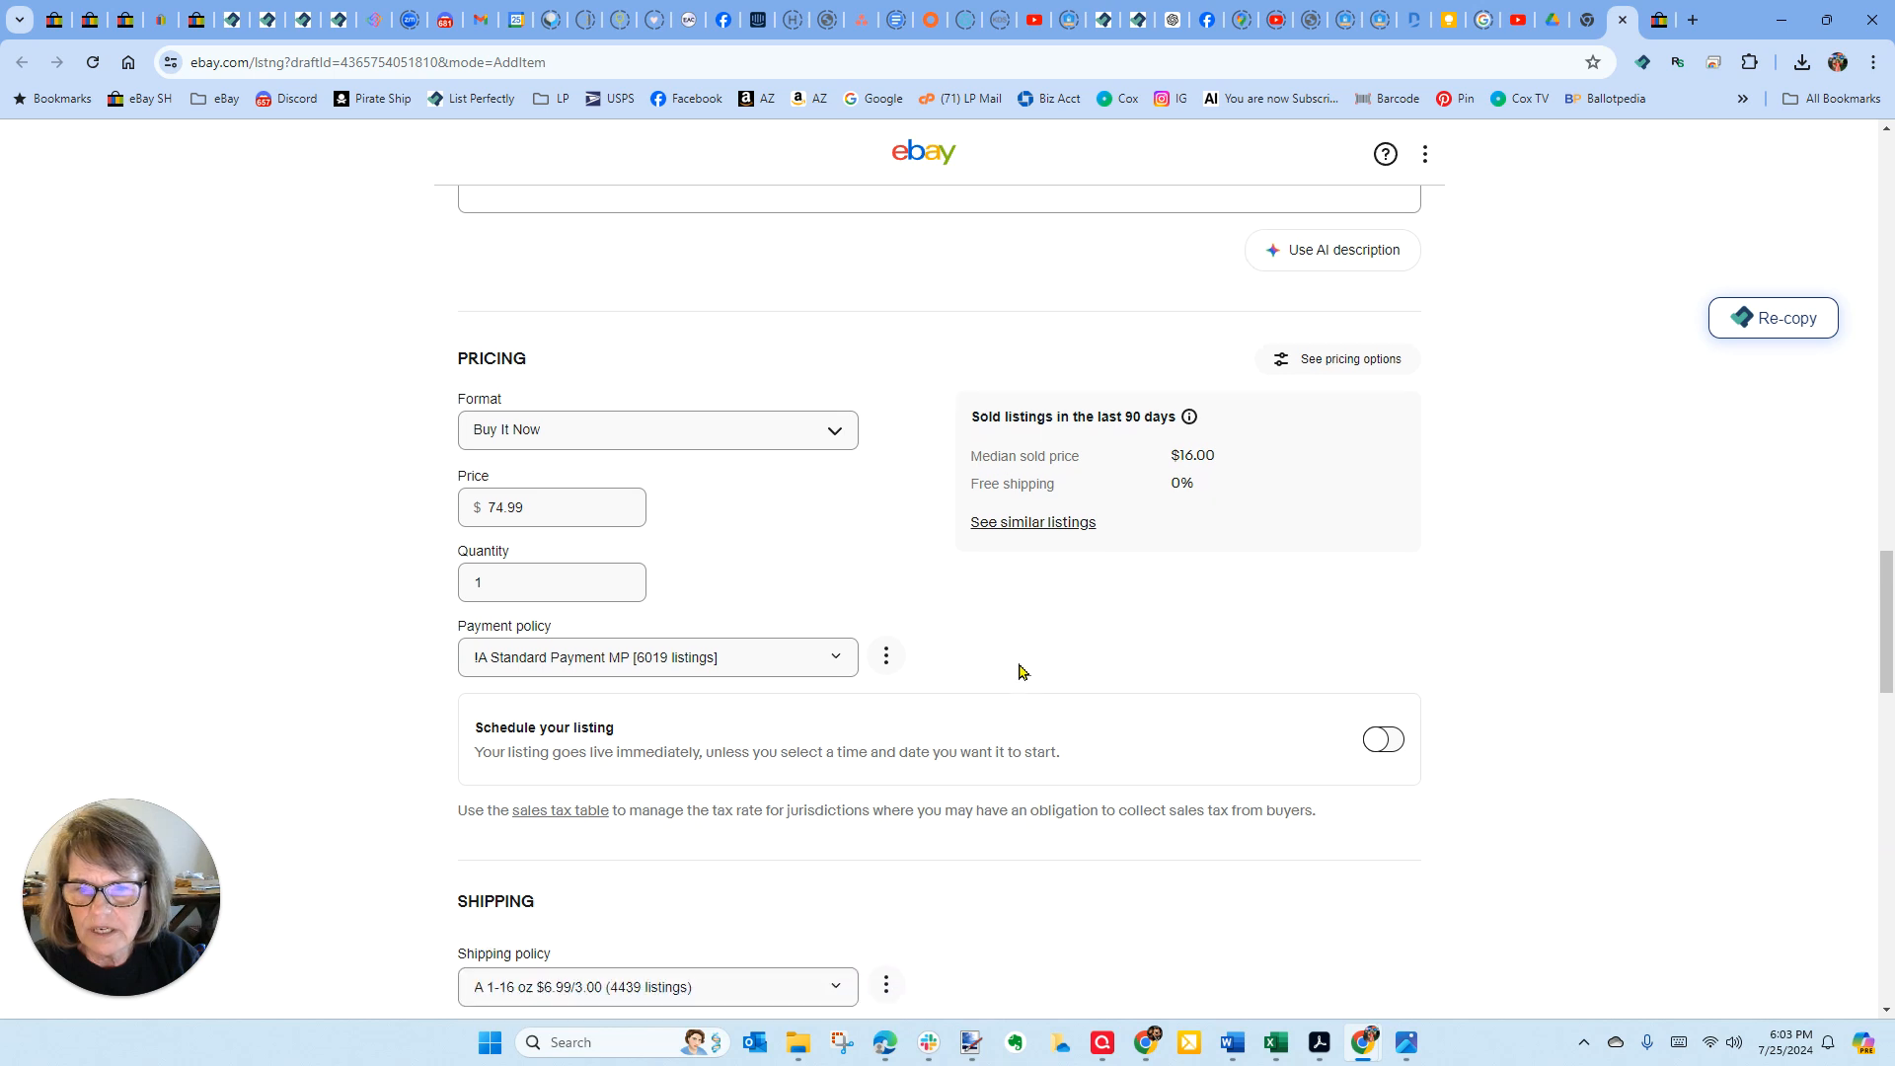
- Set the Amish Quilt Squares listing's shipping policy to C 2-3 lbs $16.00/8.00
{"action": "scroll", "coordinate": [1031, 663], "scroll_direction": "down", "scroll_amount": 3}
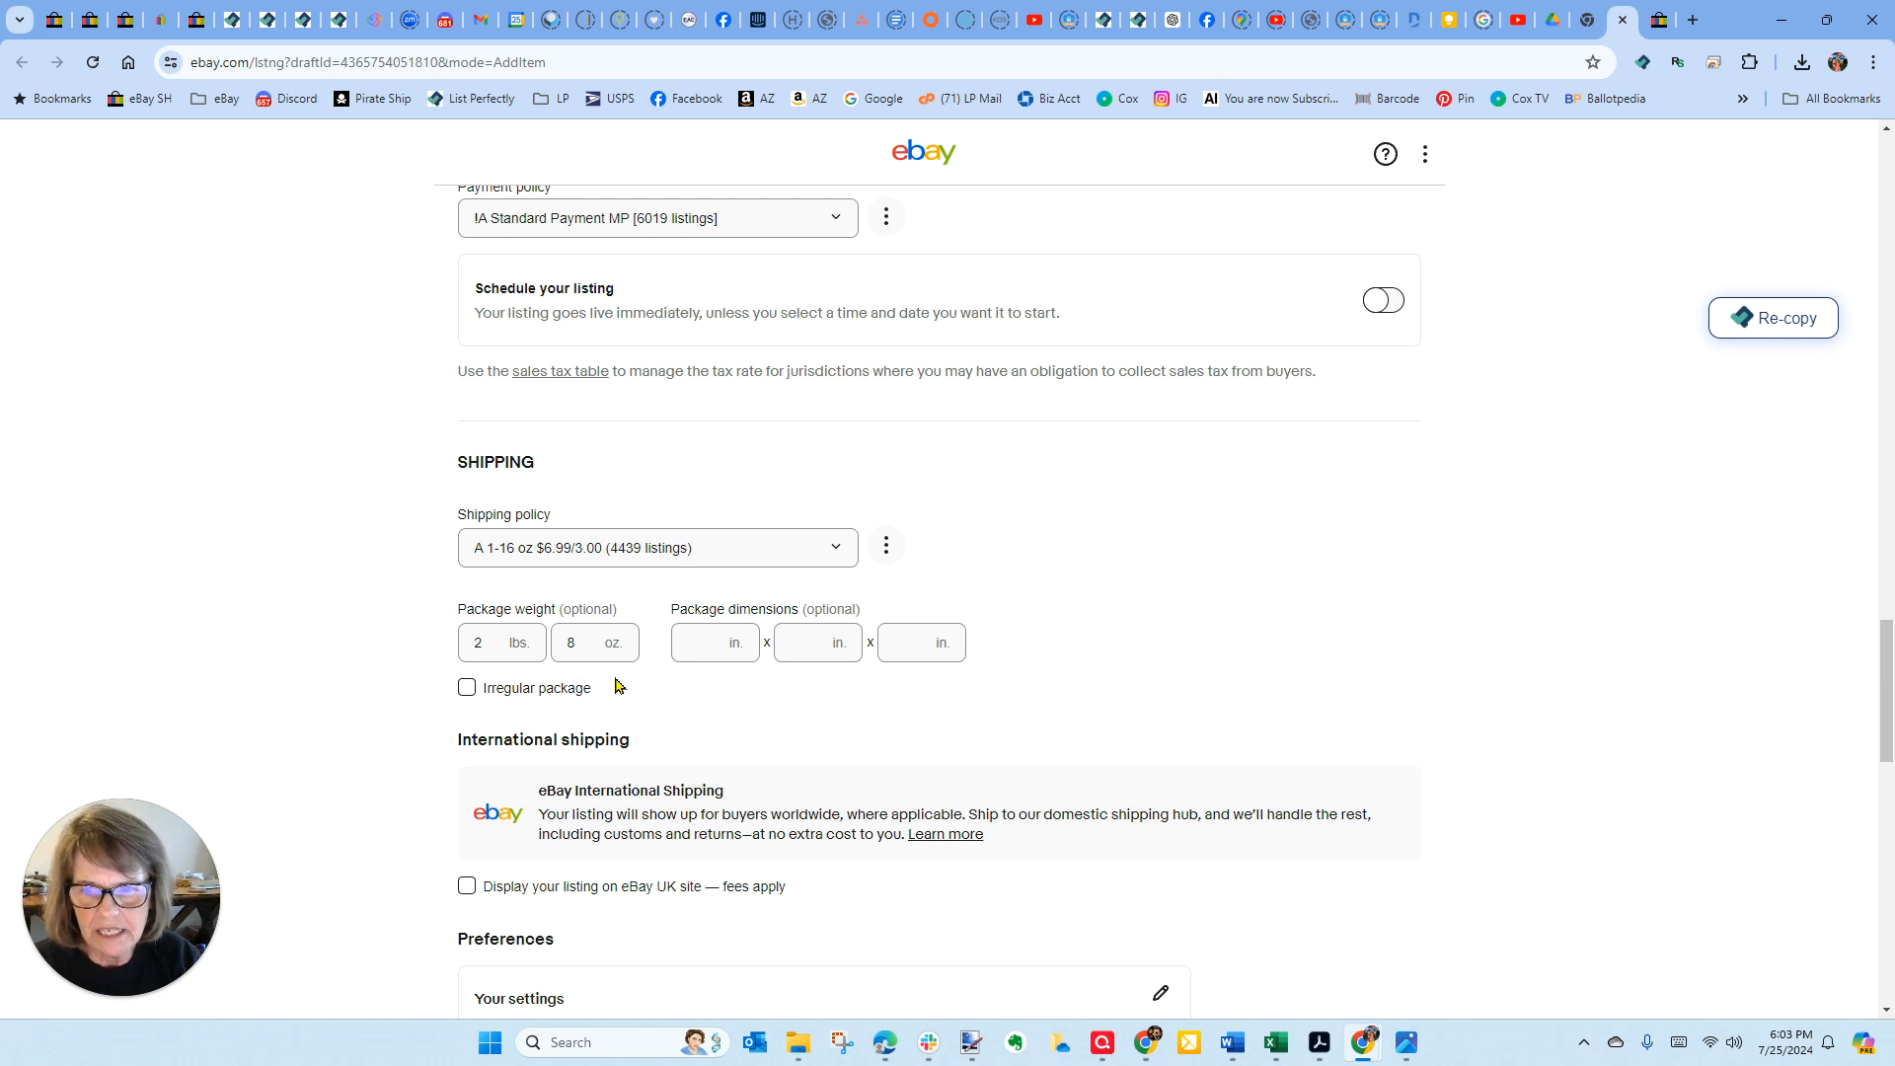
{"action": "left_click", "coordinate": [837, 547]}
{"action": "left_click", "coordinate": [555, 701]}
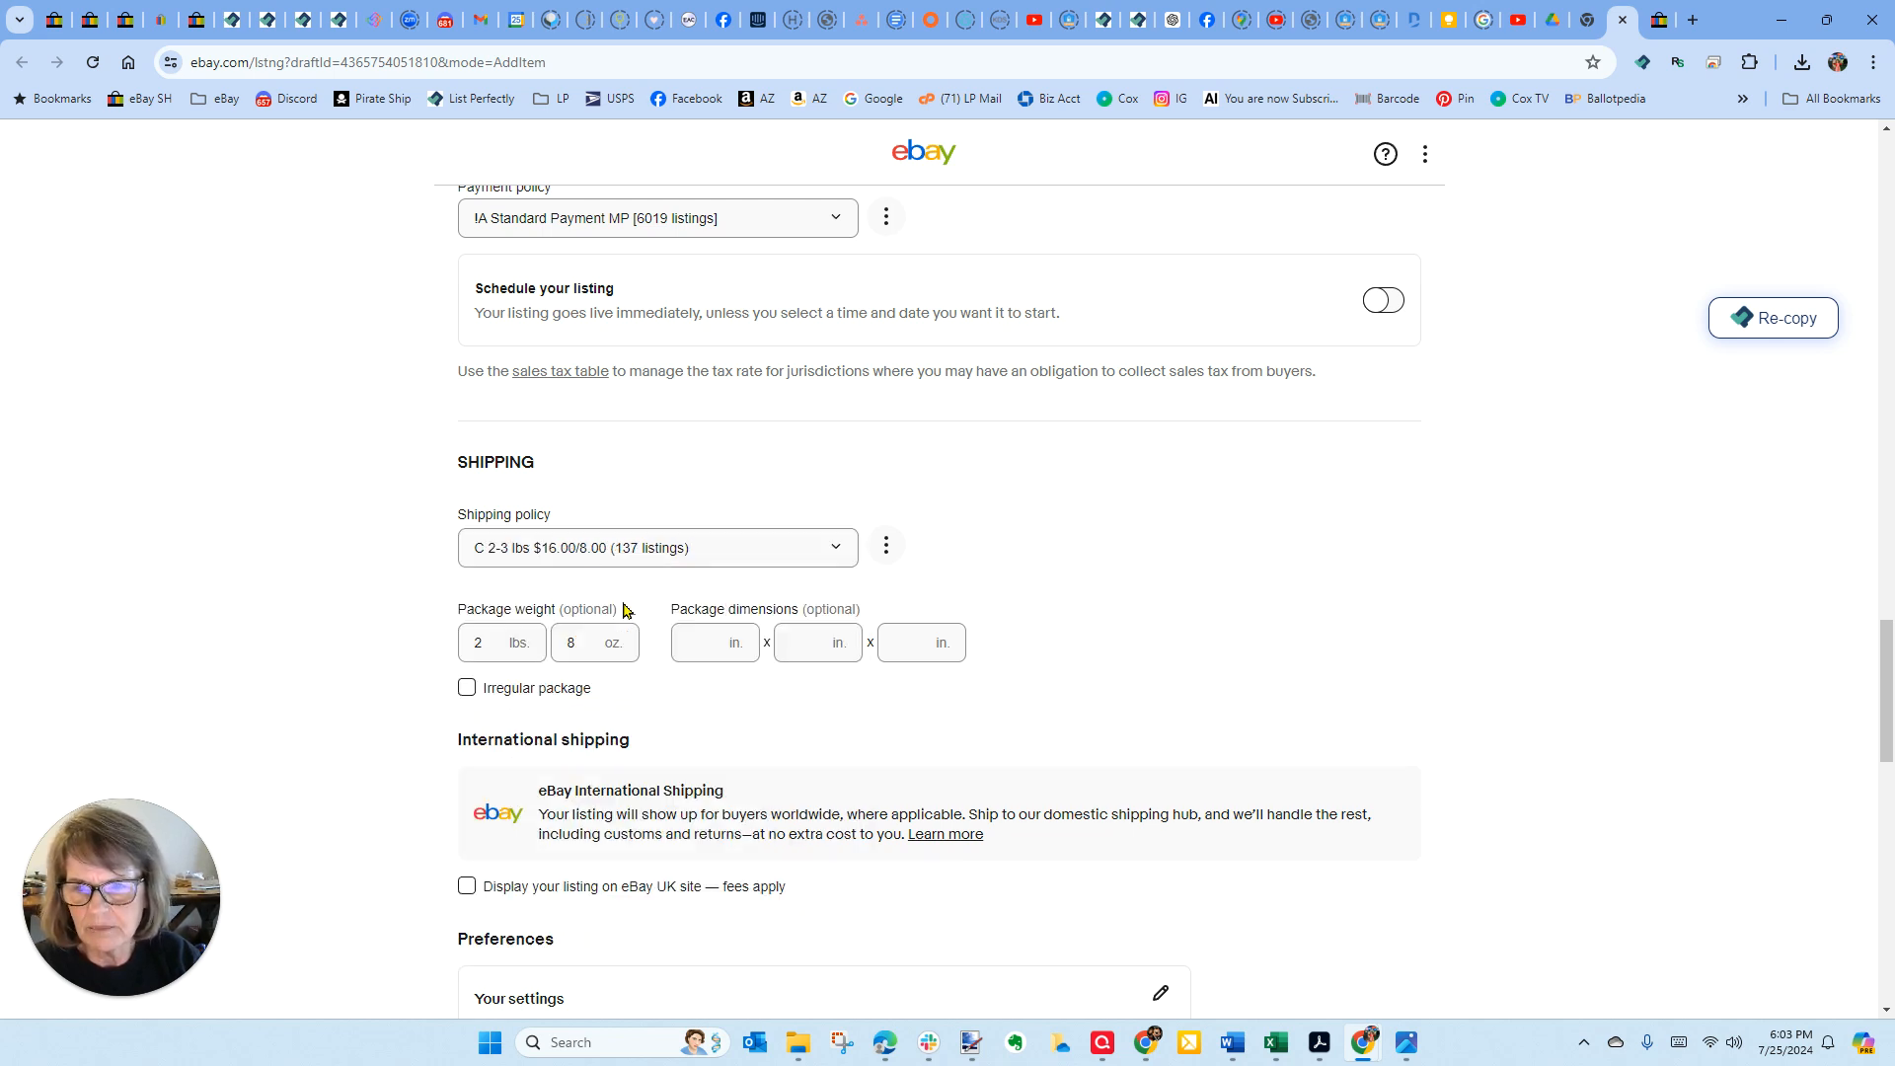
- Check the remaining shipping, preference and promotion settings and publish the Amish Quilt Squares listing
{"action": "scroll", "coordinate": [1125, 656], "scroll_direction": "down", "scroll_amount": 2}
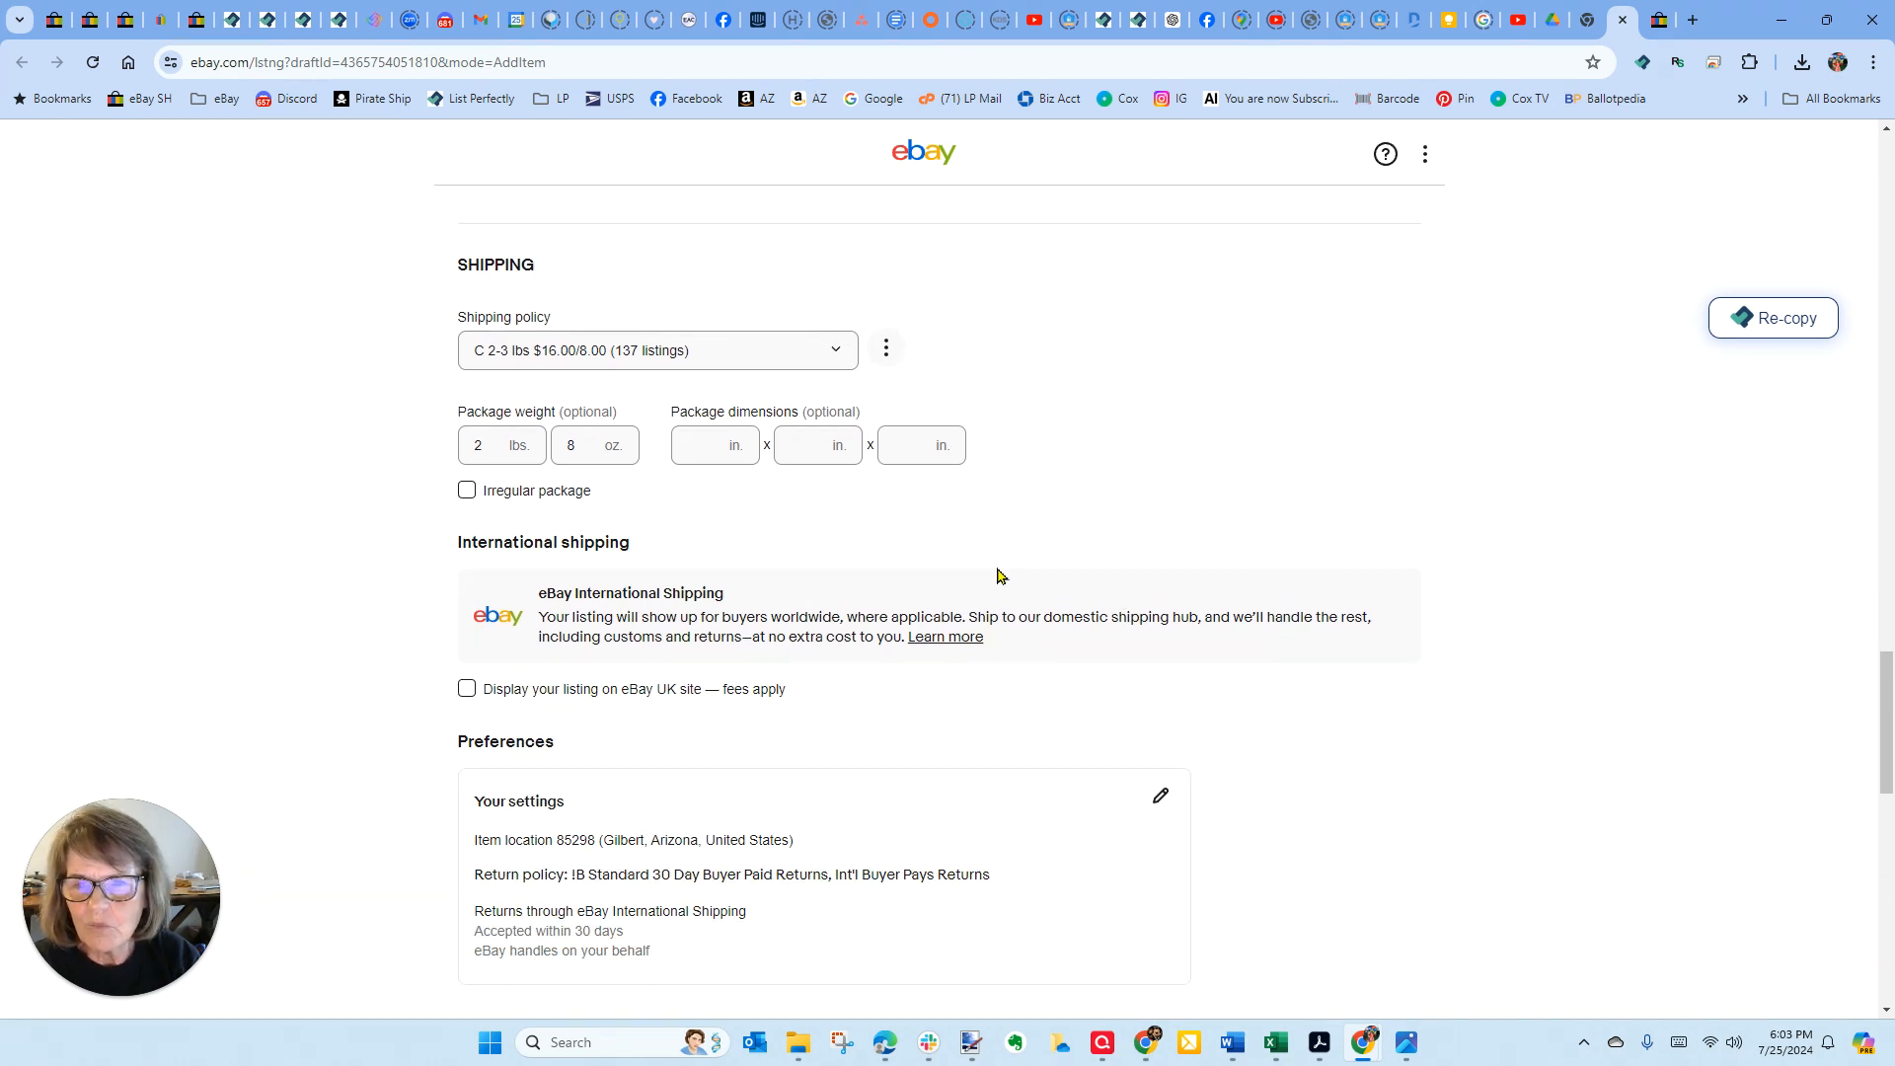
{"action": "scroll", "coordinate": [1056, 642], "scroll_direction": "down", "scroll_amount": 9}
{"action": "scroll", "coordinate": [1054, 701], "scroll_direction": "down", "scroll_amount": 3}
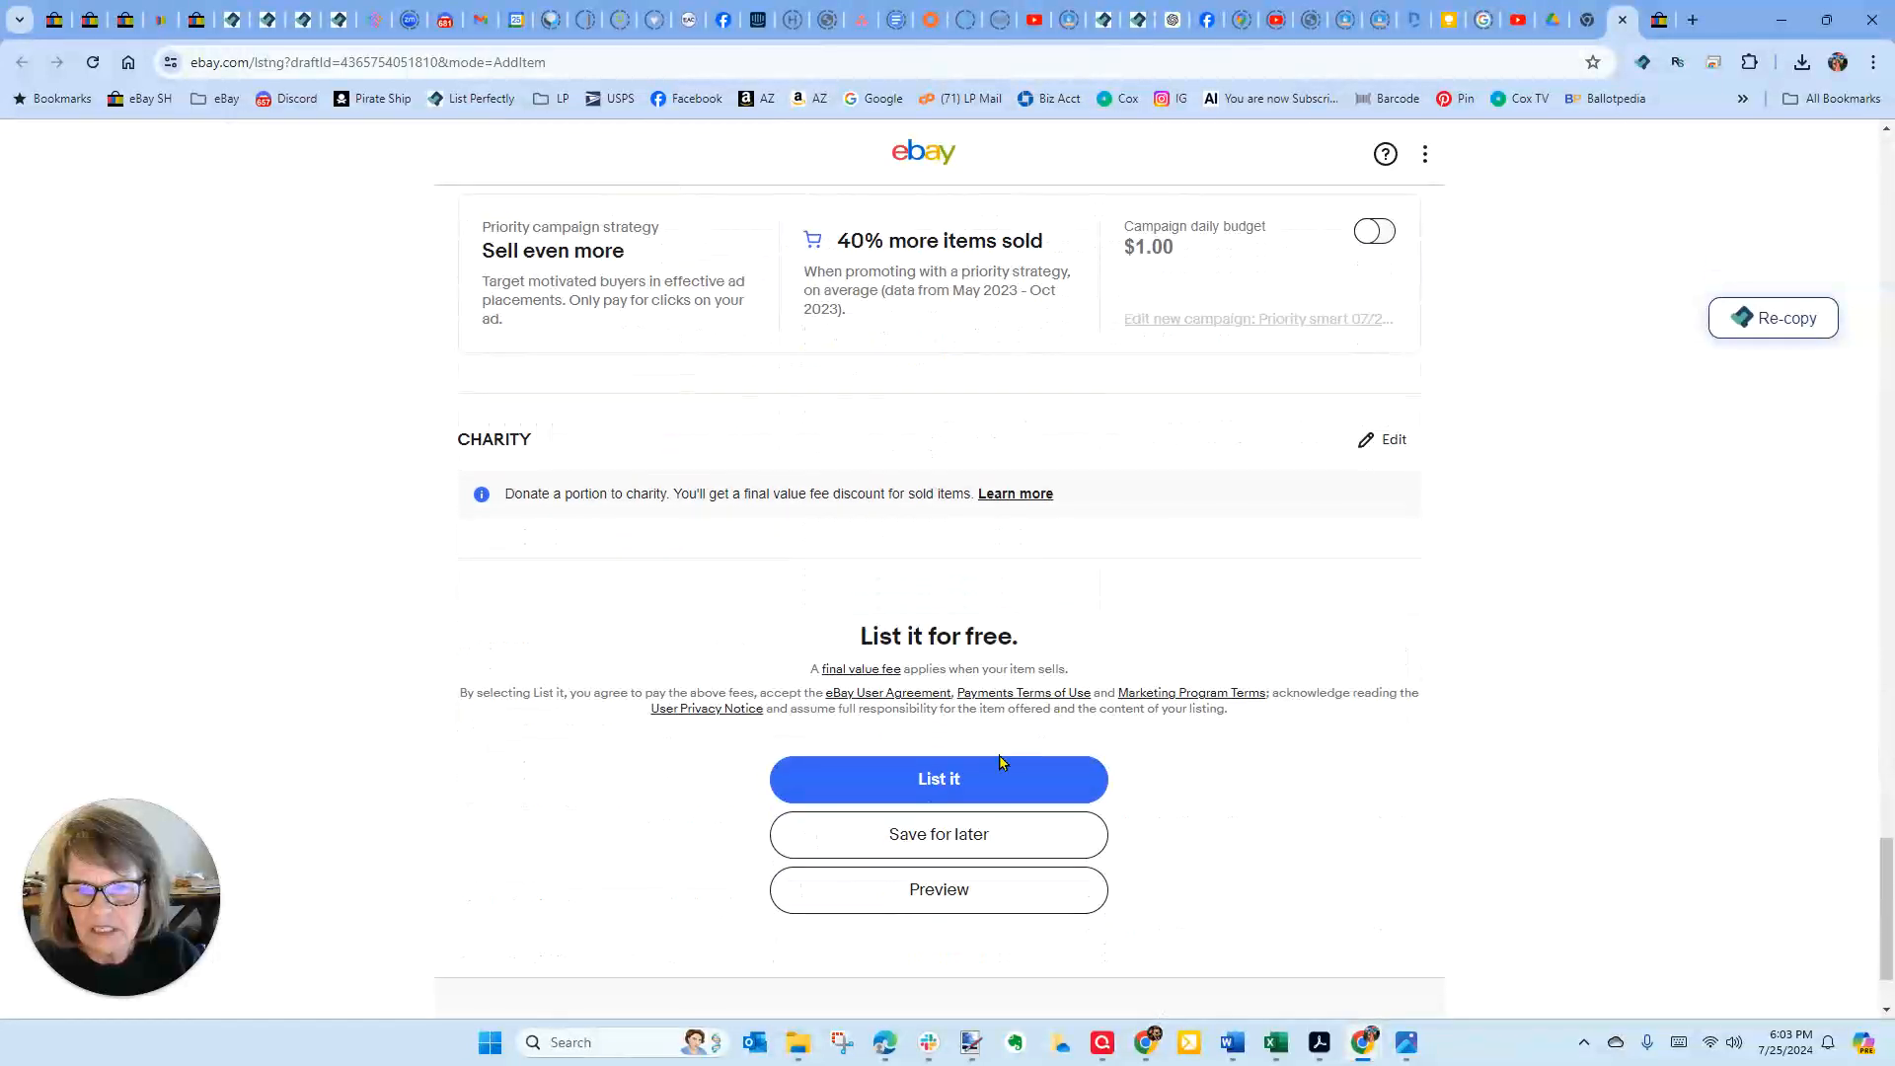
{"action": "left_click", "coordinate": [920, 794]}
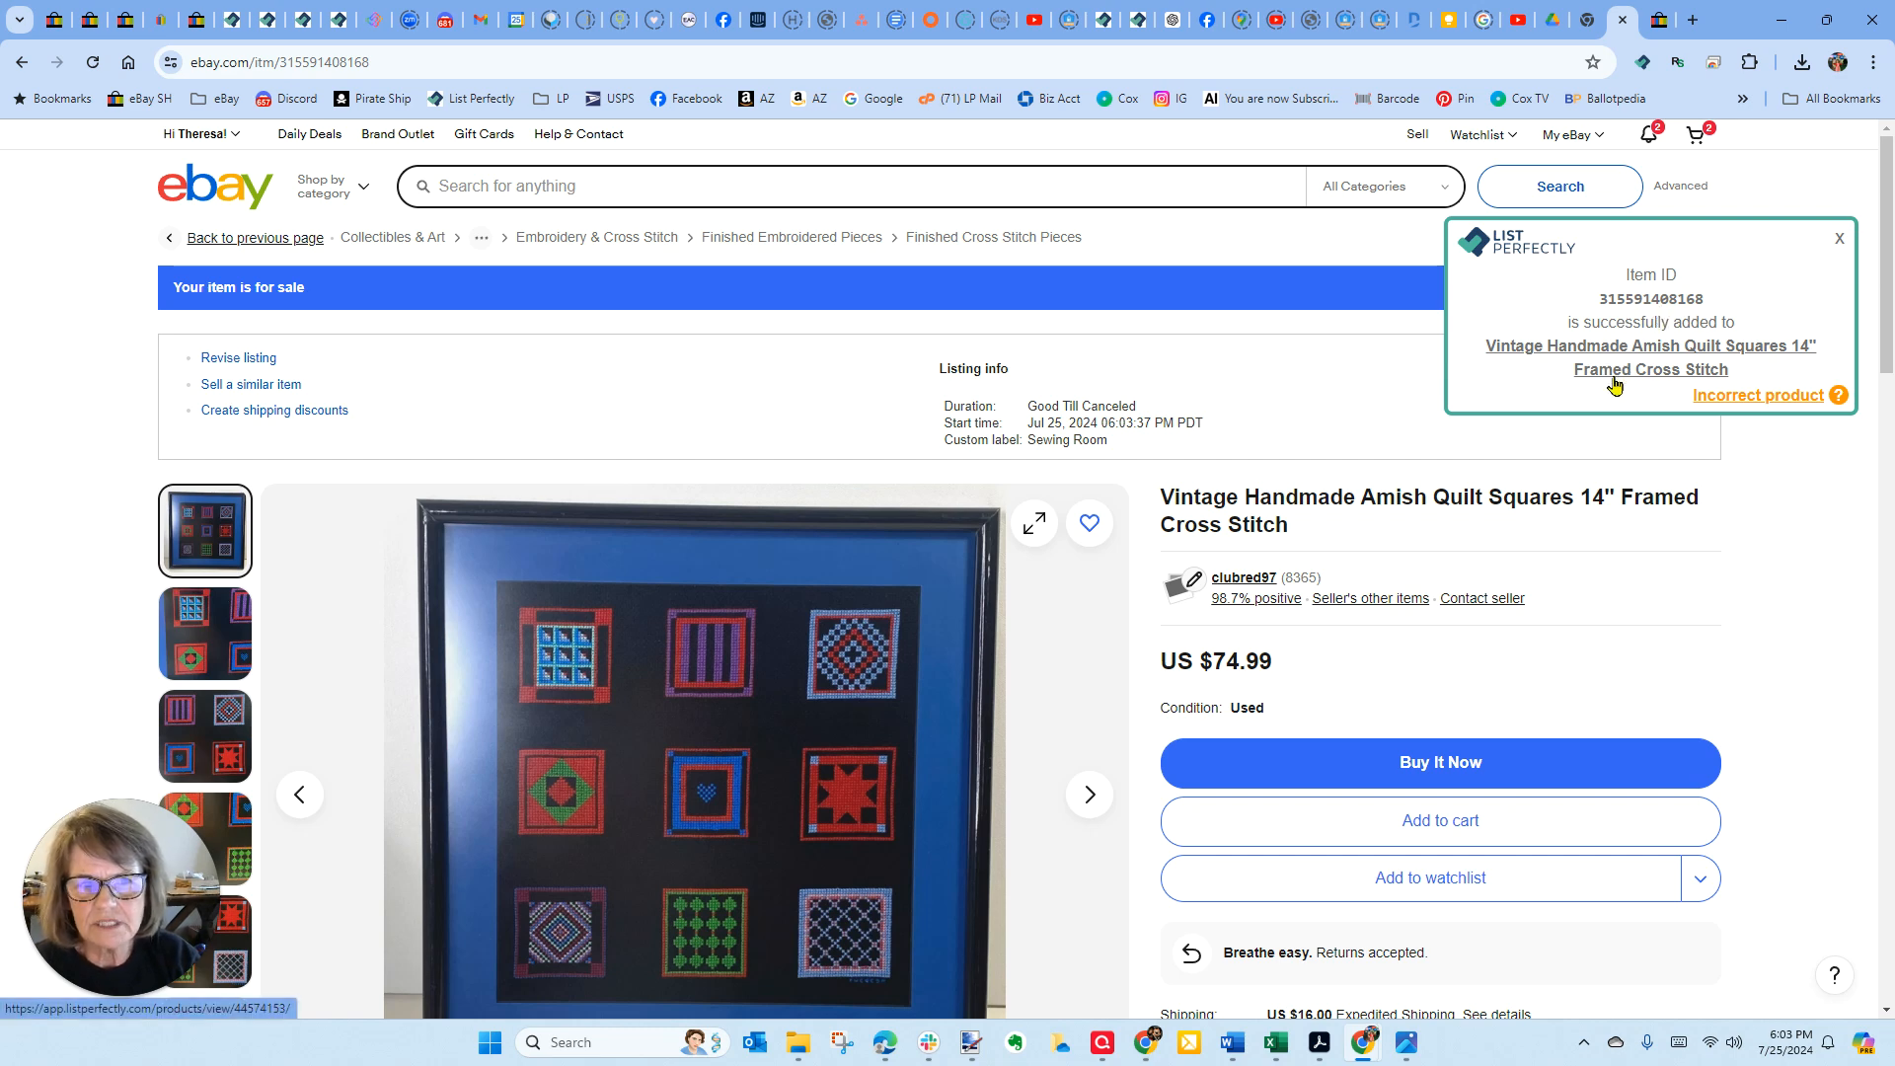
- In the Amish Folk Barnraising draft, confirm the item condition as Used and delete the last three photos
{"action": "left_click", "coordinate": [1657, 29]}
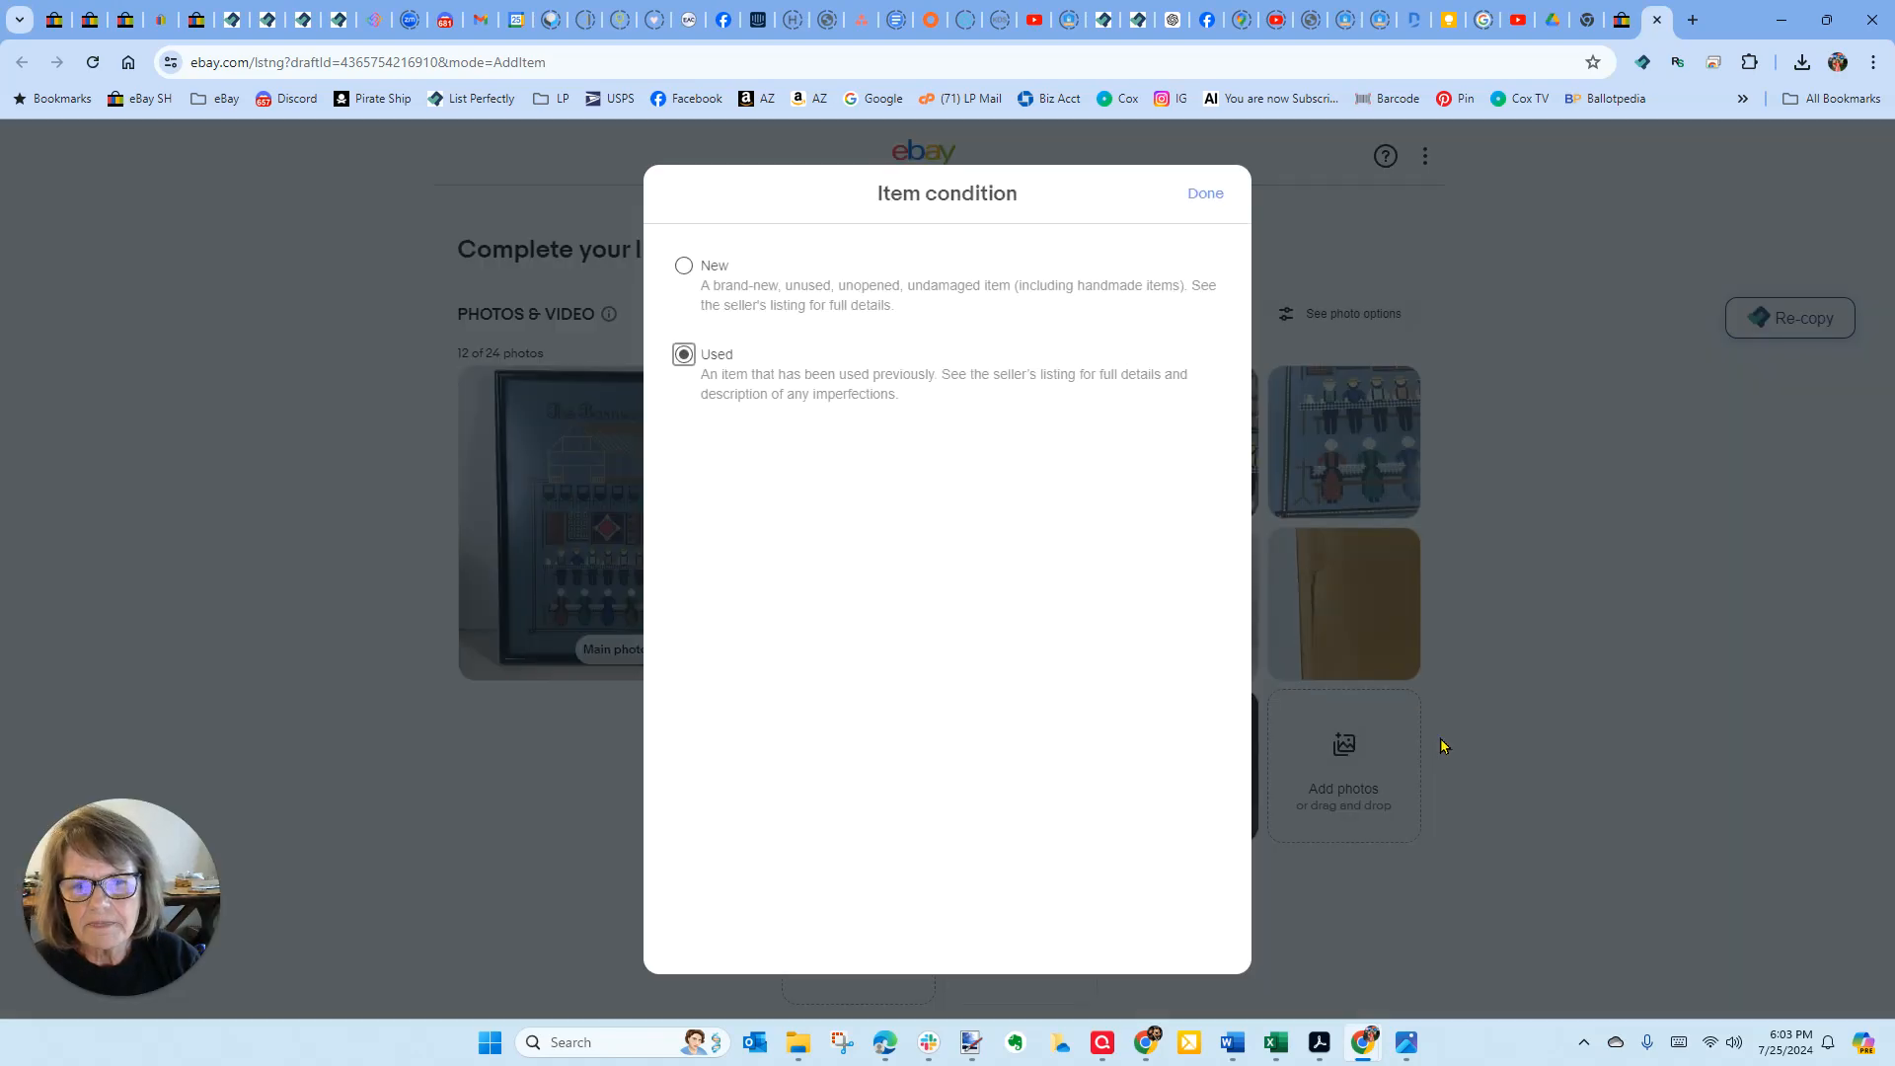
{"action": "left_click", "coordinate": [1205, 195]}
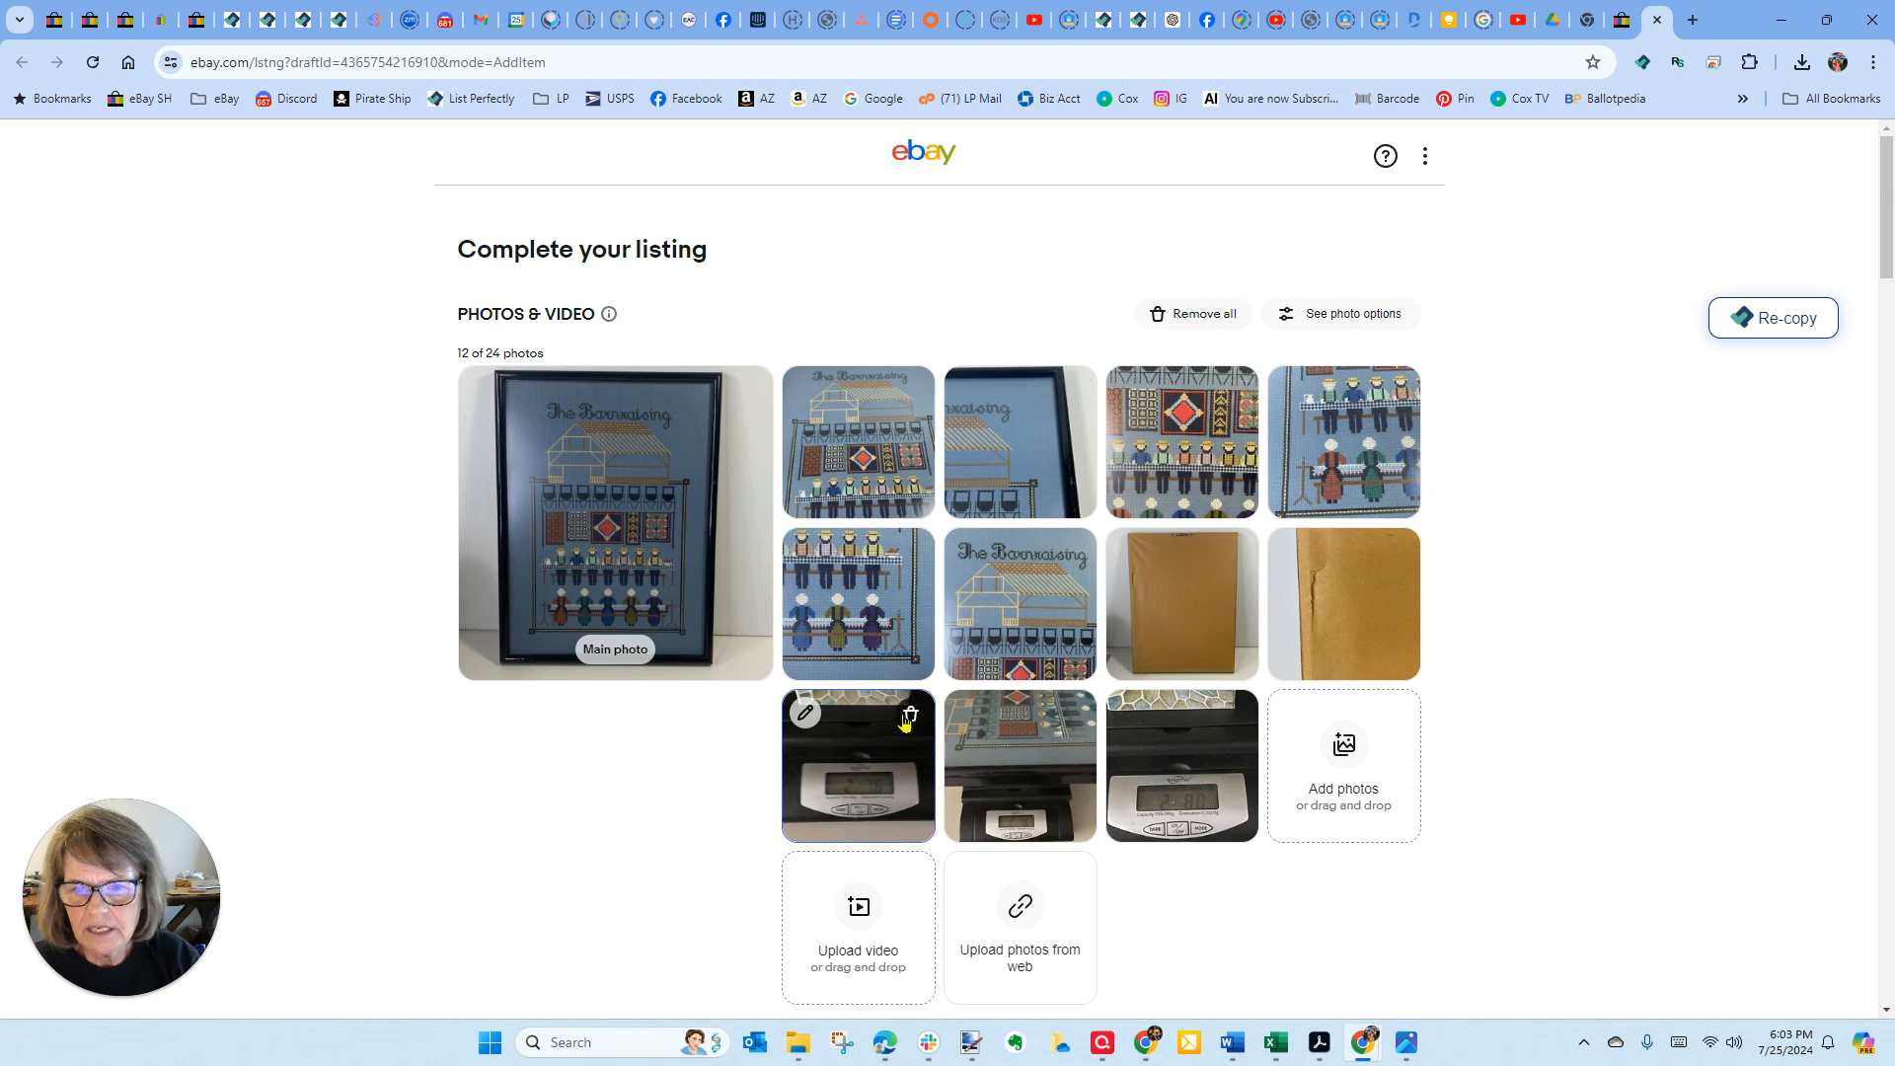
{"action": "left_click", "coordinate": [904, 720]}
{"action": "left_click", "coordinate": [906, 721]}
{"action": "left_click", "coordinate": [908, 723]}
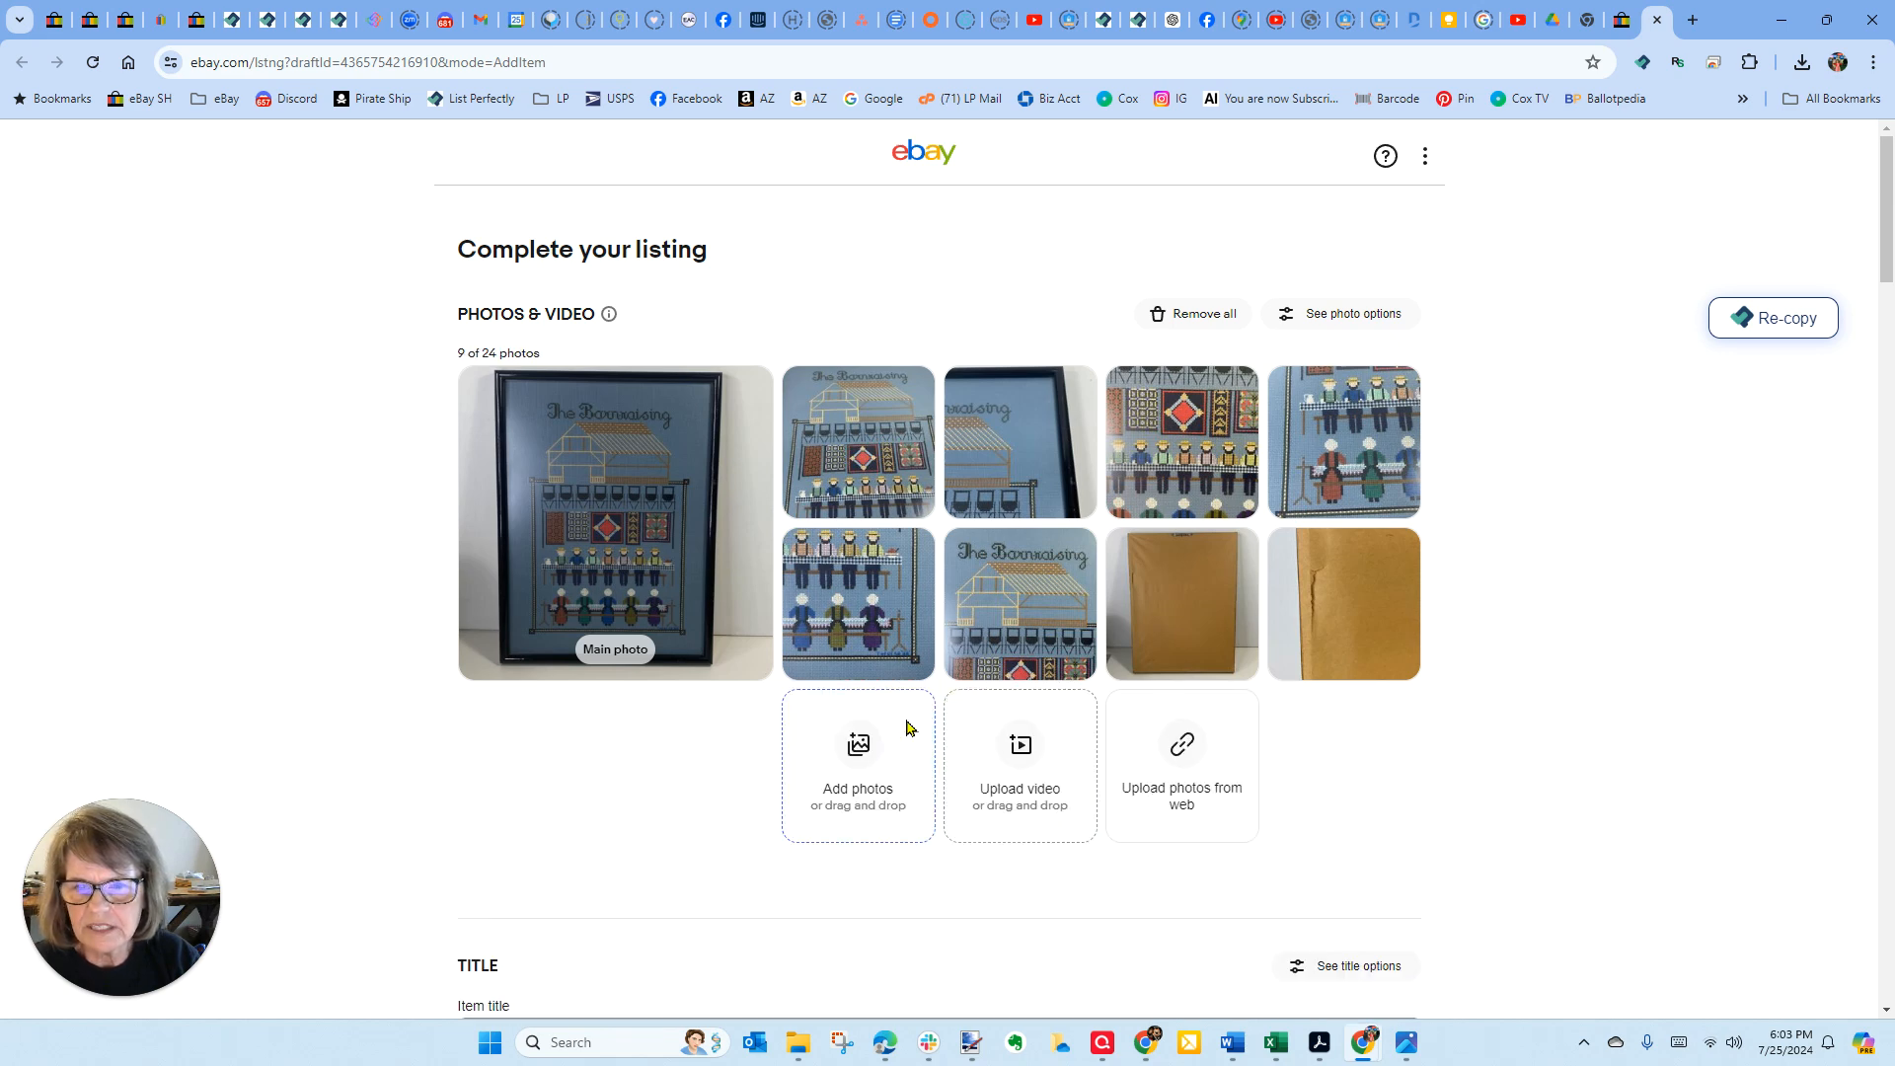
- Review the Amish Folk Barnraising draft's title, SKU, categories, item specifics, condition, description and pricing
{"action": "scroll", "coordinate": [1534, 491], "scroll_direction": "down", "scroll_amount": 4}
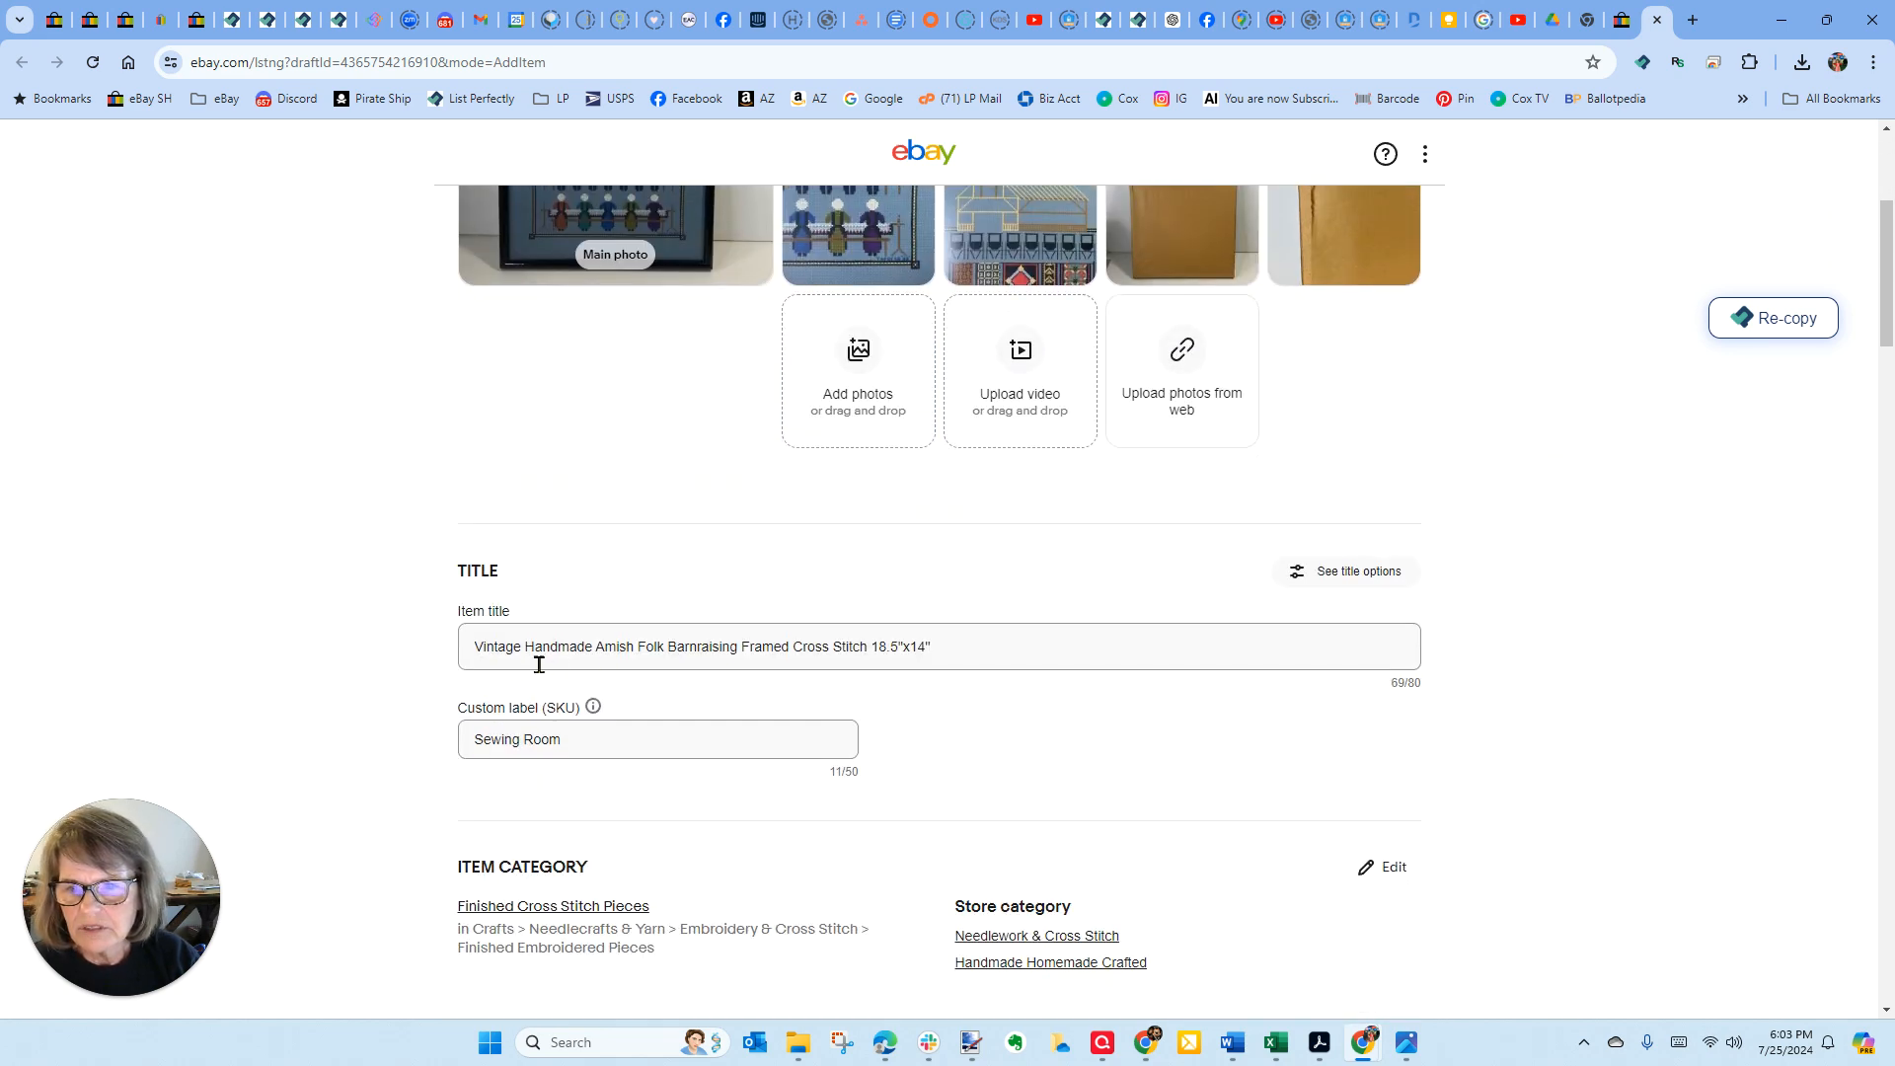
{"action": "scroll", "coordinate": [942, 691], "scroll_direction": "down", "scroll_amount": 1}
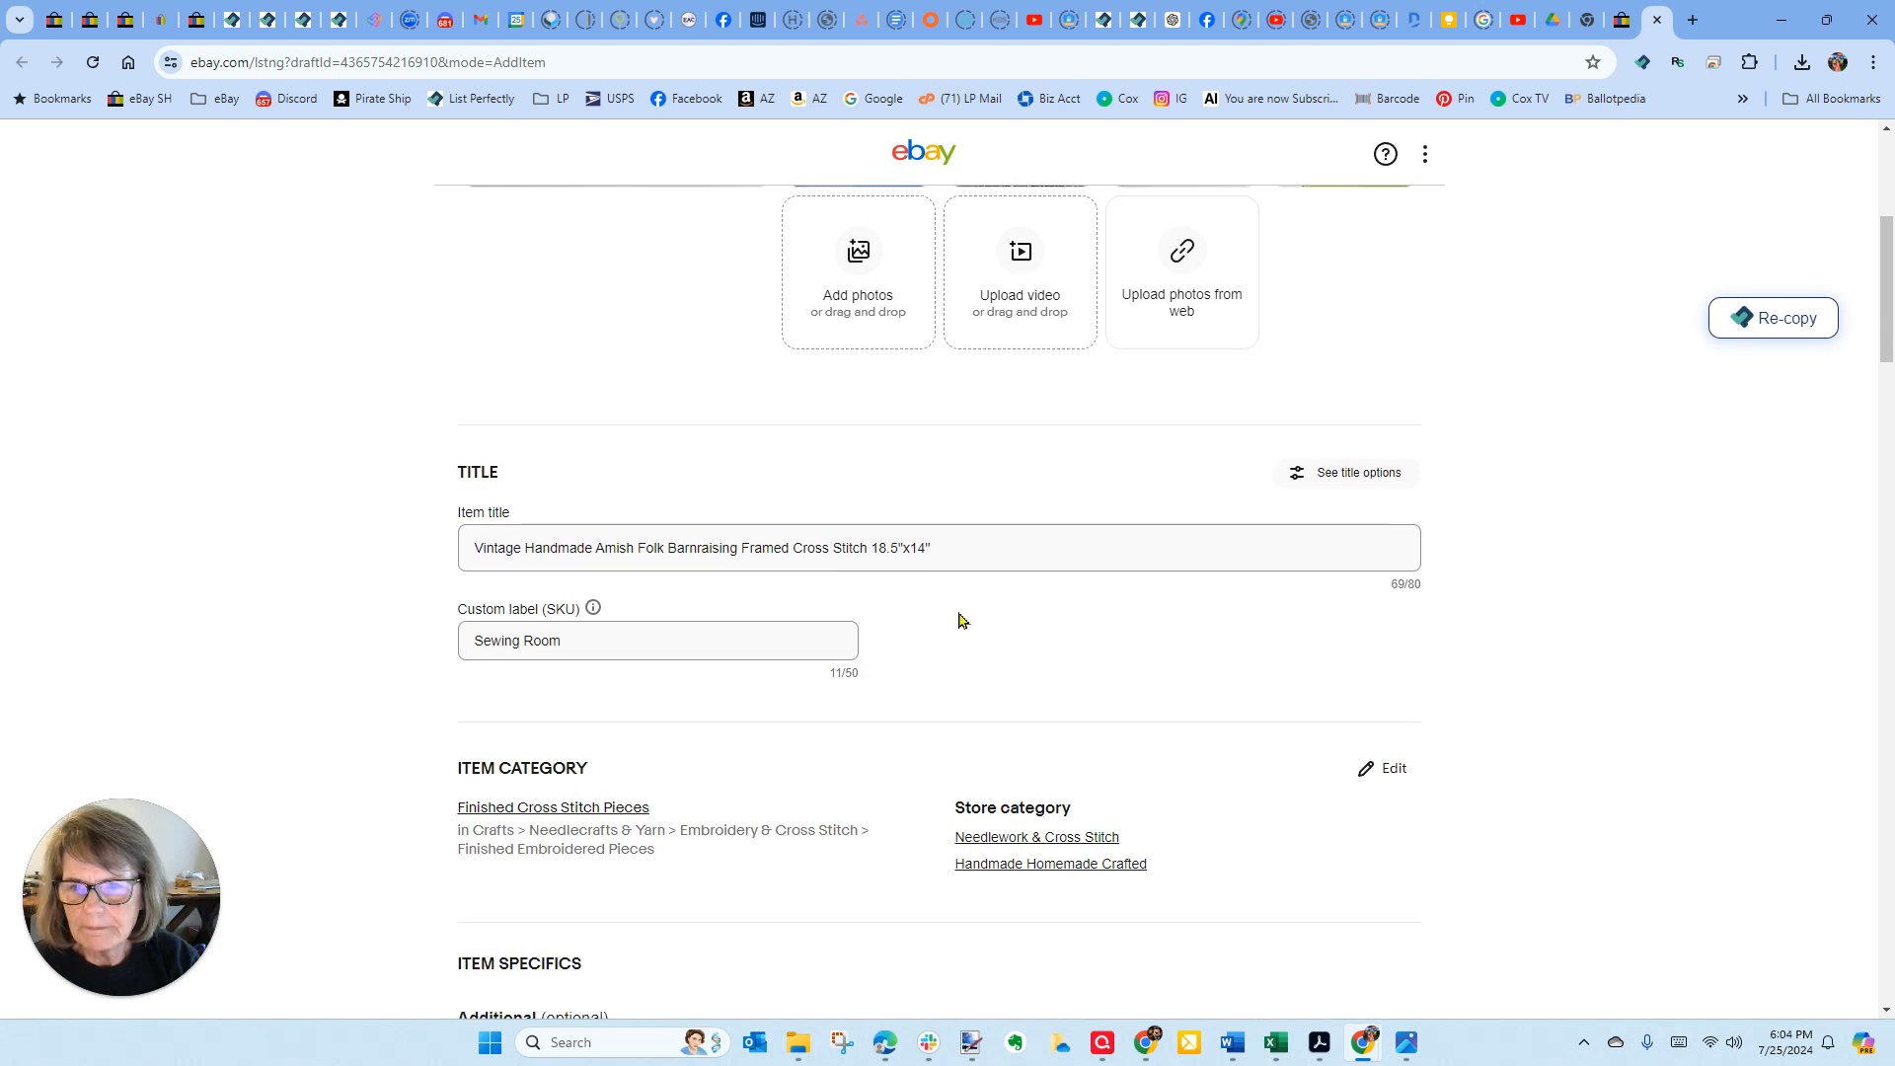
{"action": "scroll", "coordinate": [958, 620], "scroll_direction": "down", "scroll_amount": 2}
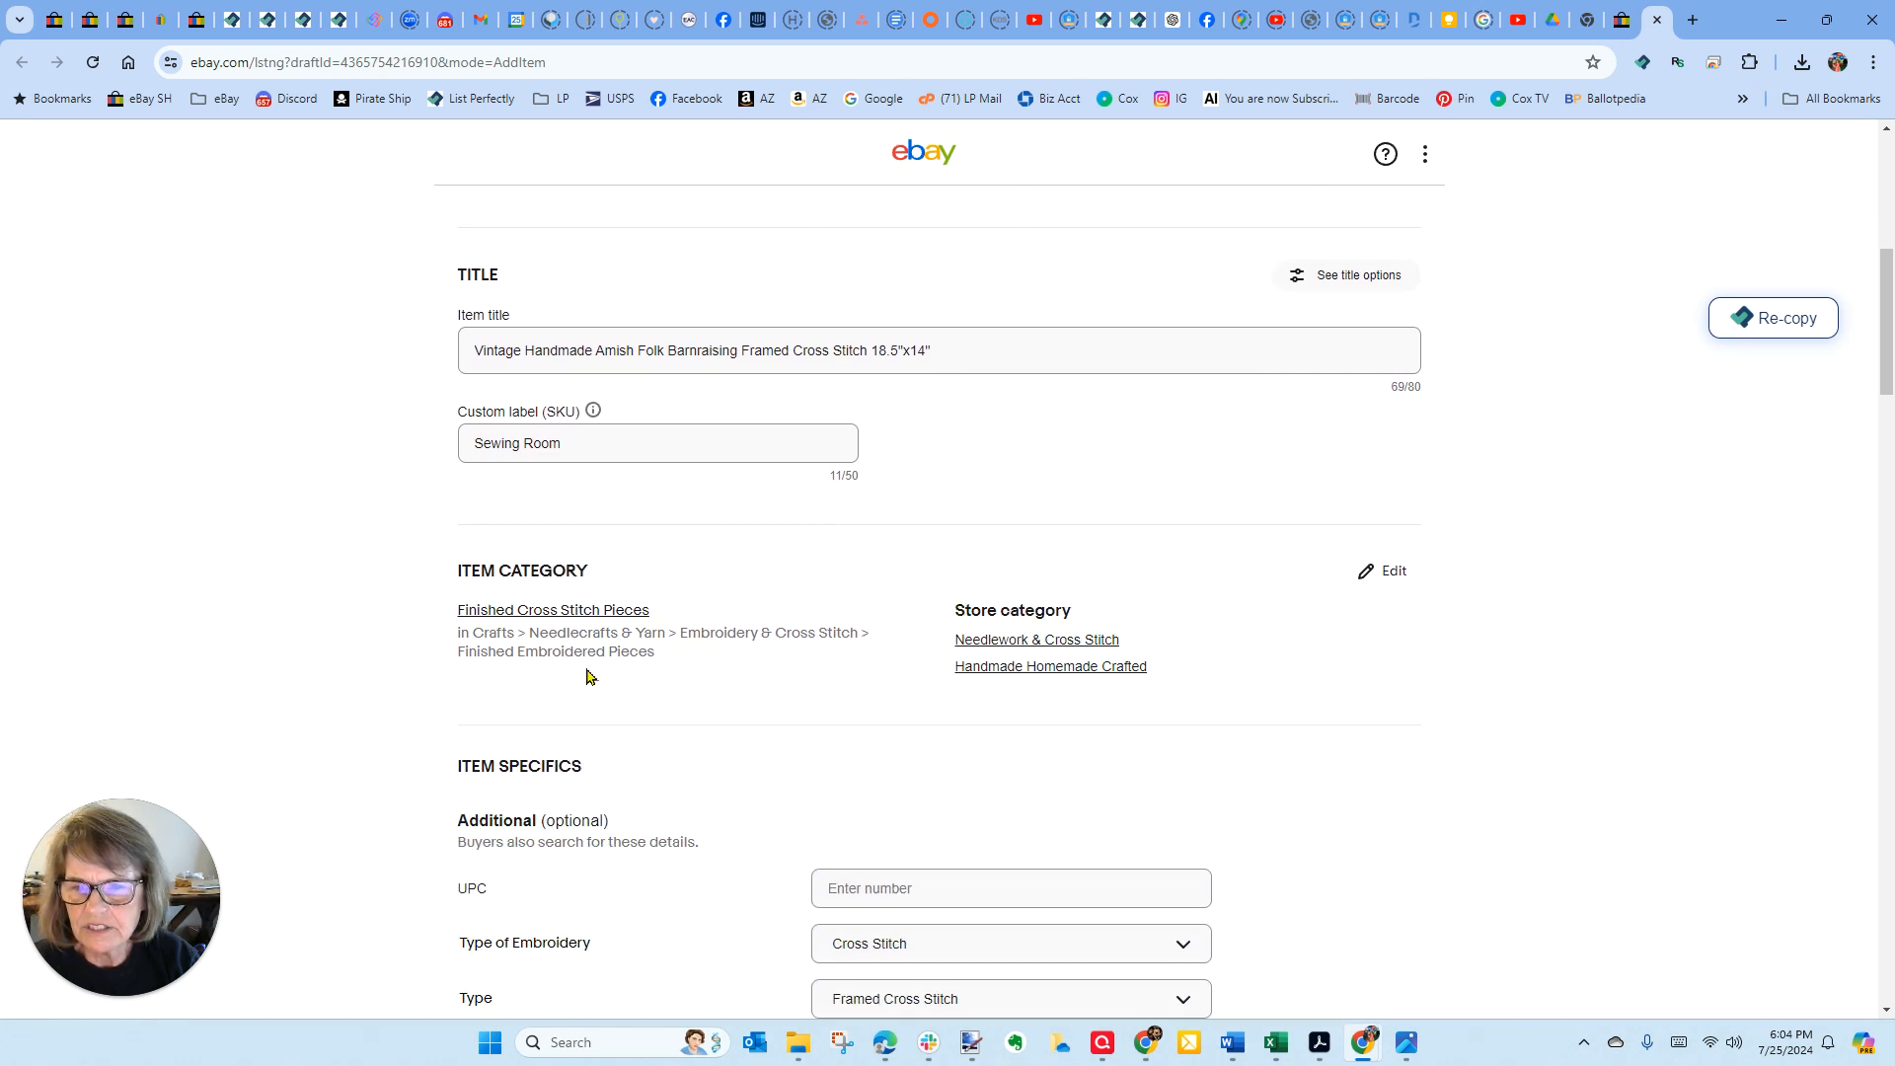
{"action": "scroll", "coordinate": [1274, 685], "scroll_direction": "down", "scroll_amount": 3}
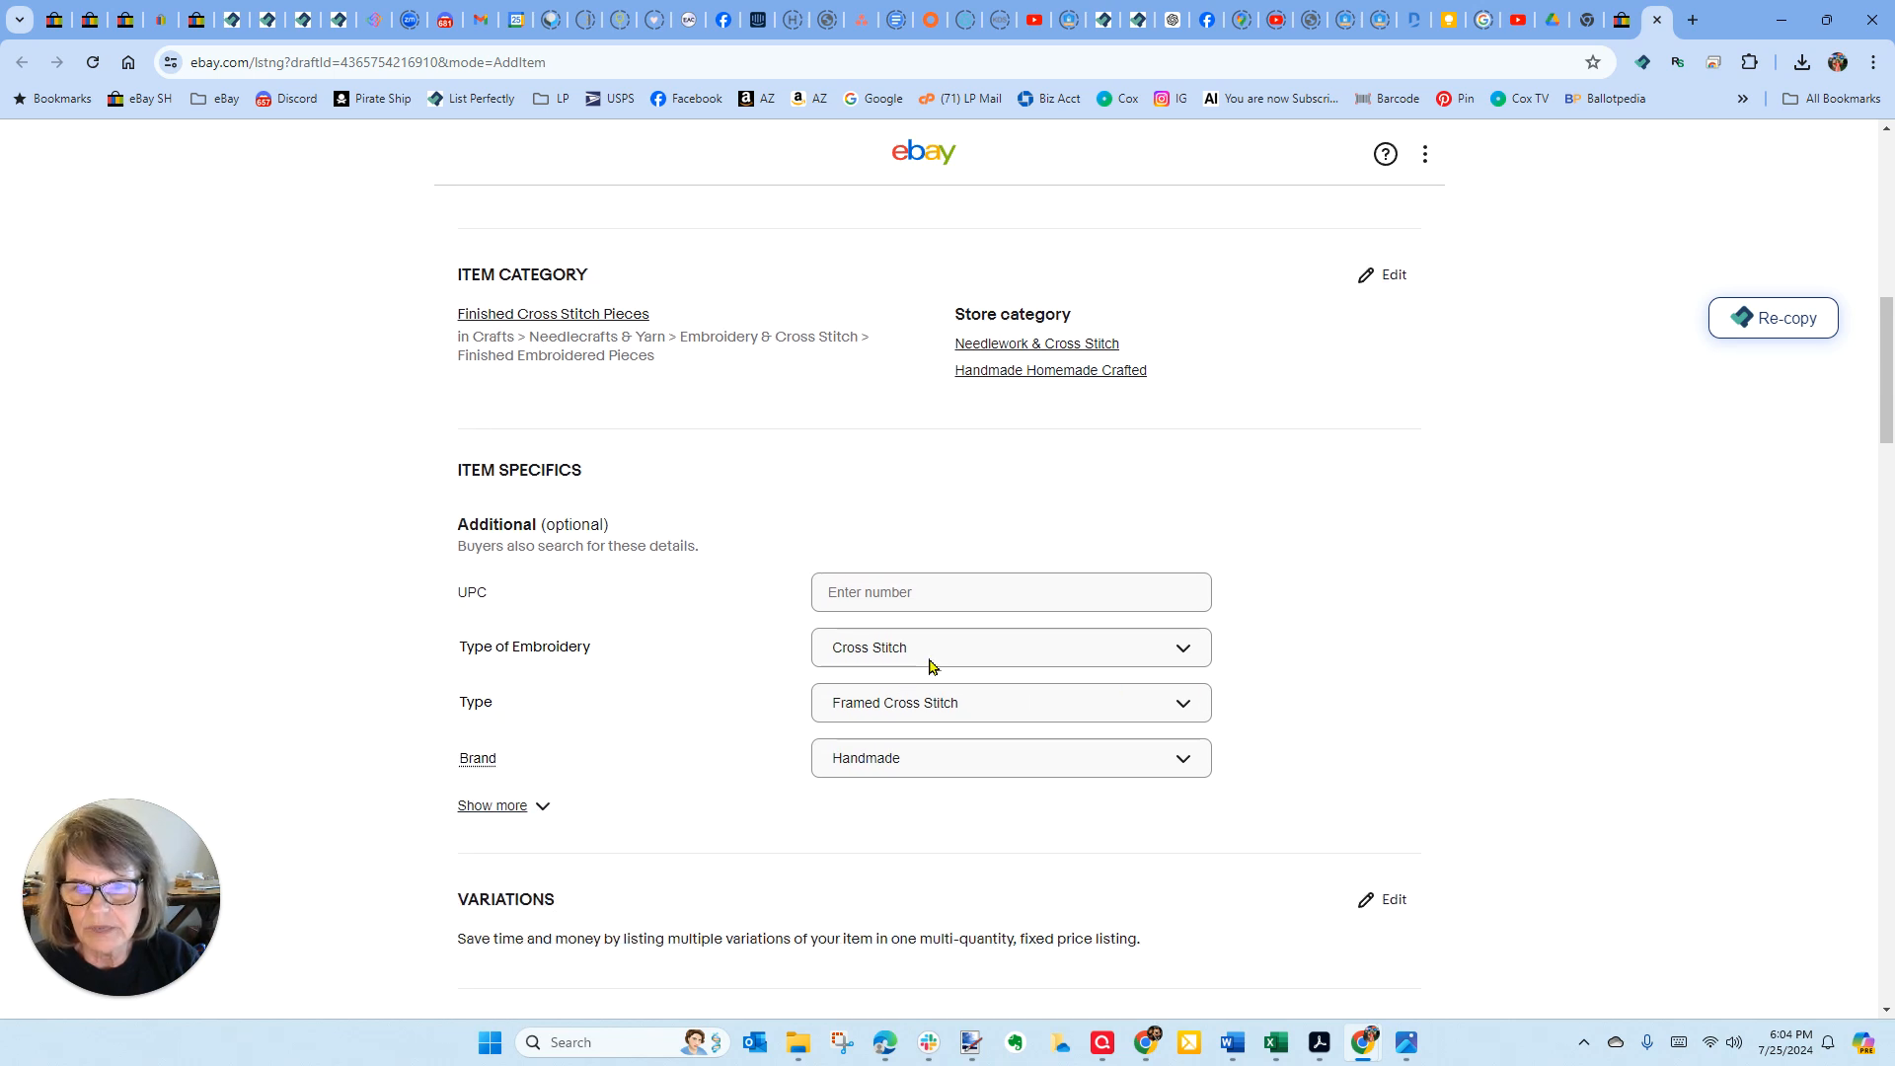
{"action": "scroll", "coordinate": [1293, 676], "scroll_direction": "down", "scroll_amount": 1}
{"action": "scroll", "coordinate": [1292, 675], "scroll_direction": "down", "scroll_amount": 7}
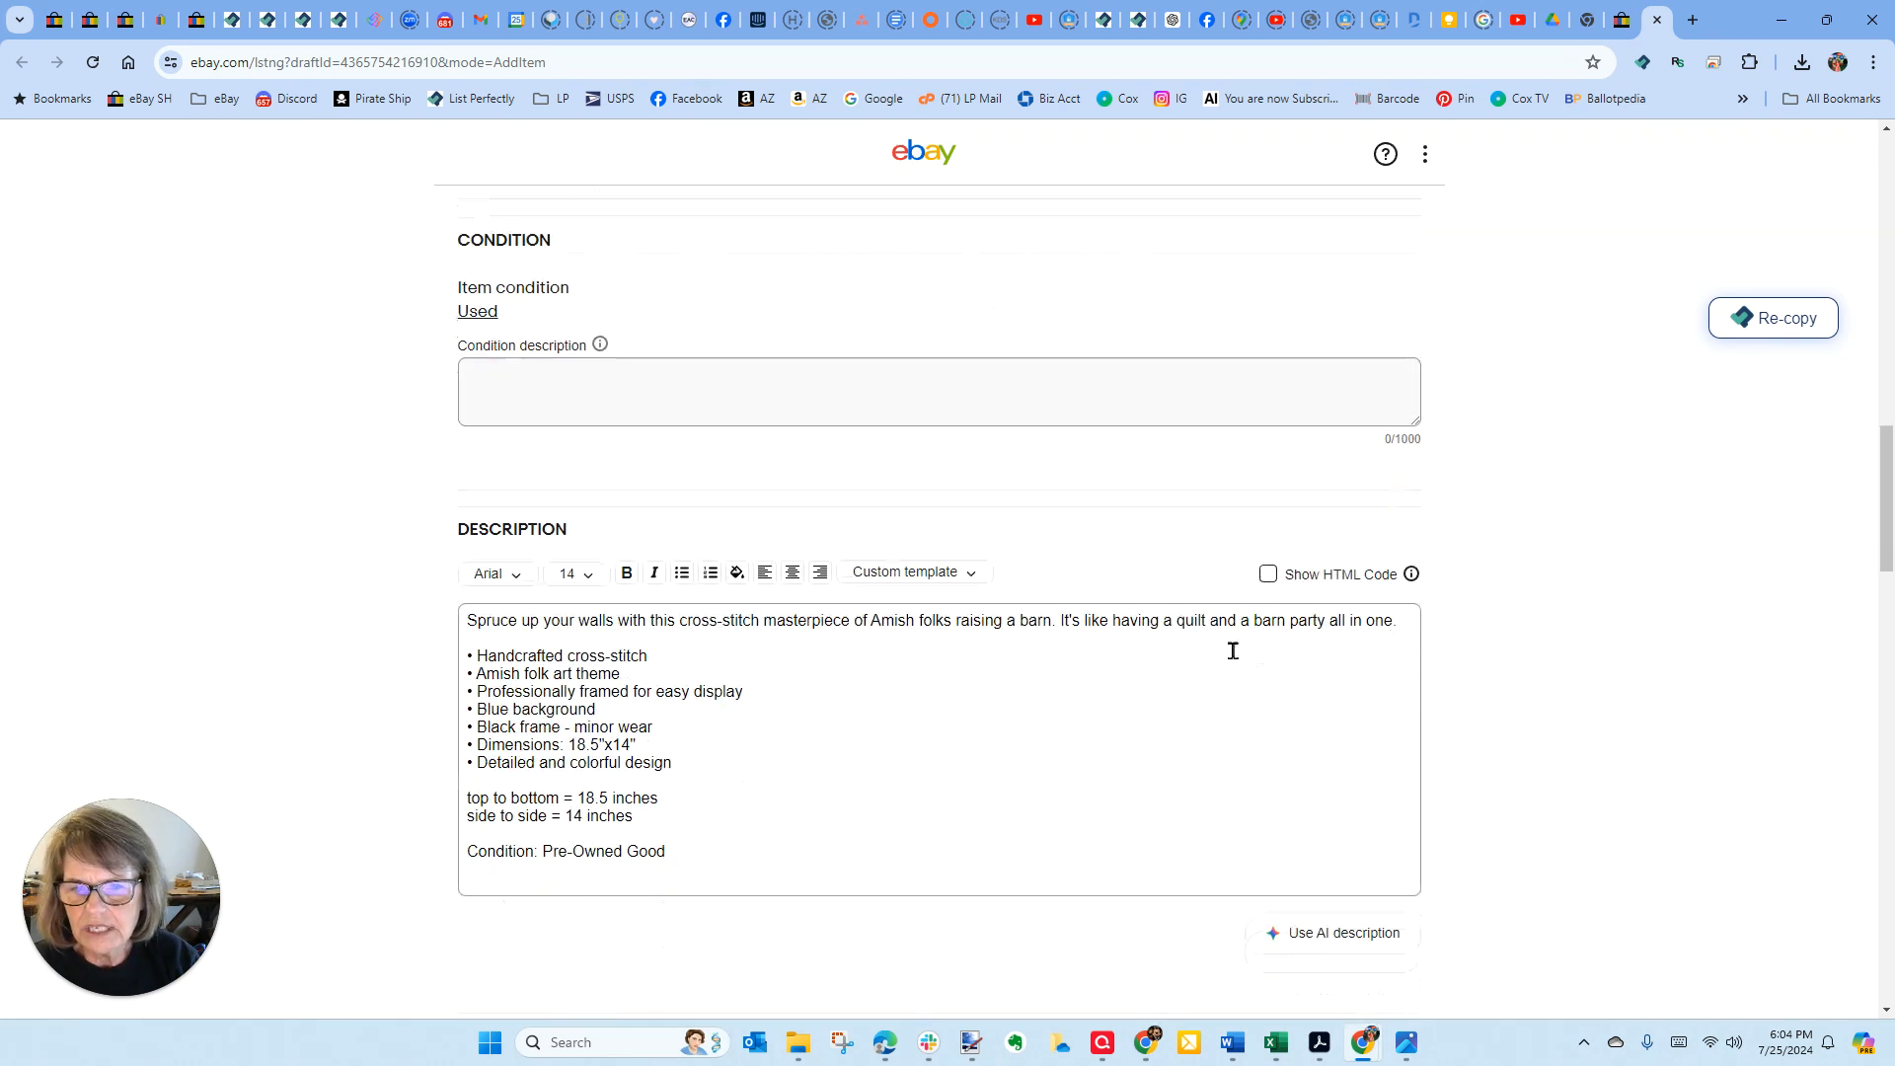
{"action": "scroll", "coordinate": [779, 681], "scroll_direction": "down", "scroll_amount": 2}
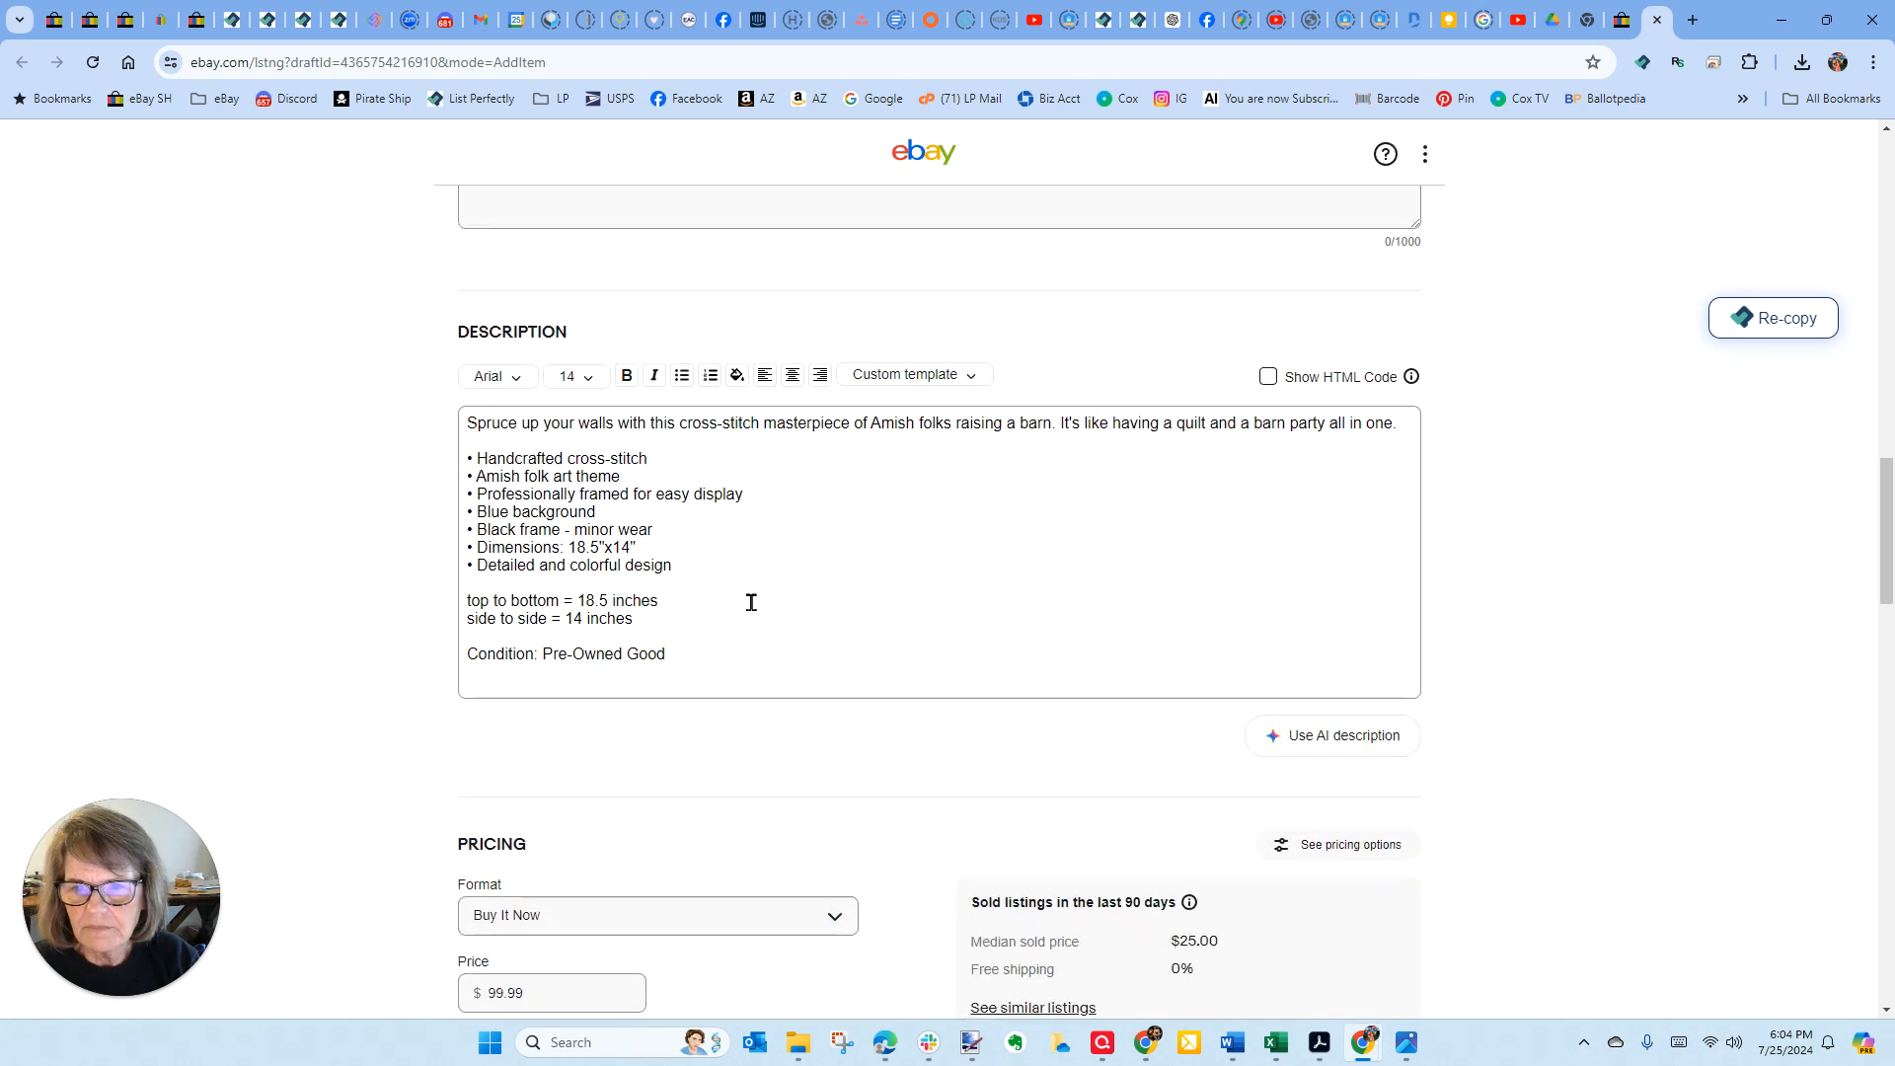
{"action": "scroll", "coordinate": [753, 612], "scroll_direction": "down", "scroll_amount": 2}
{"action": "scroll", "coordinate": [780, 592], "scroll_direction": "down", "scroll_amount": 3}
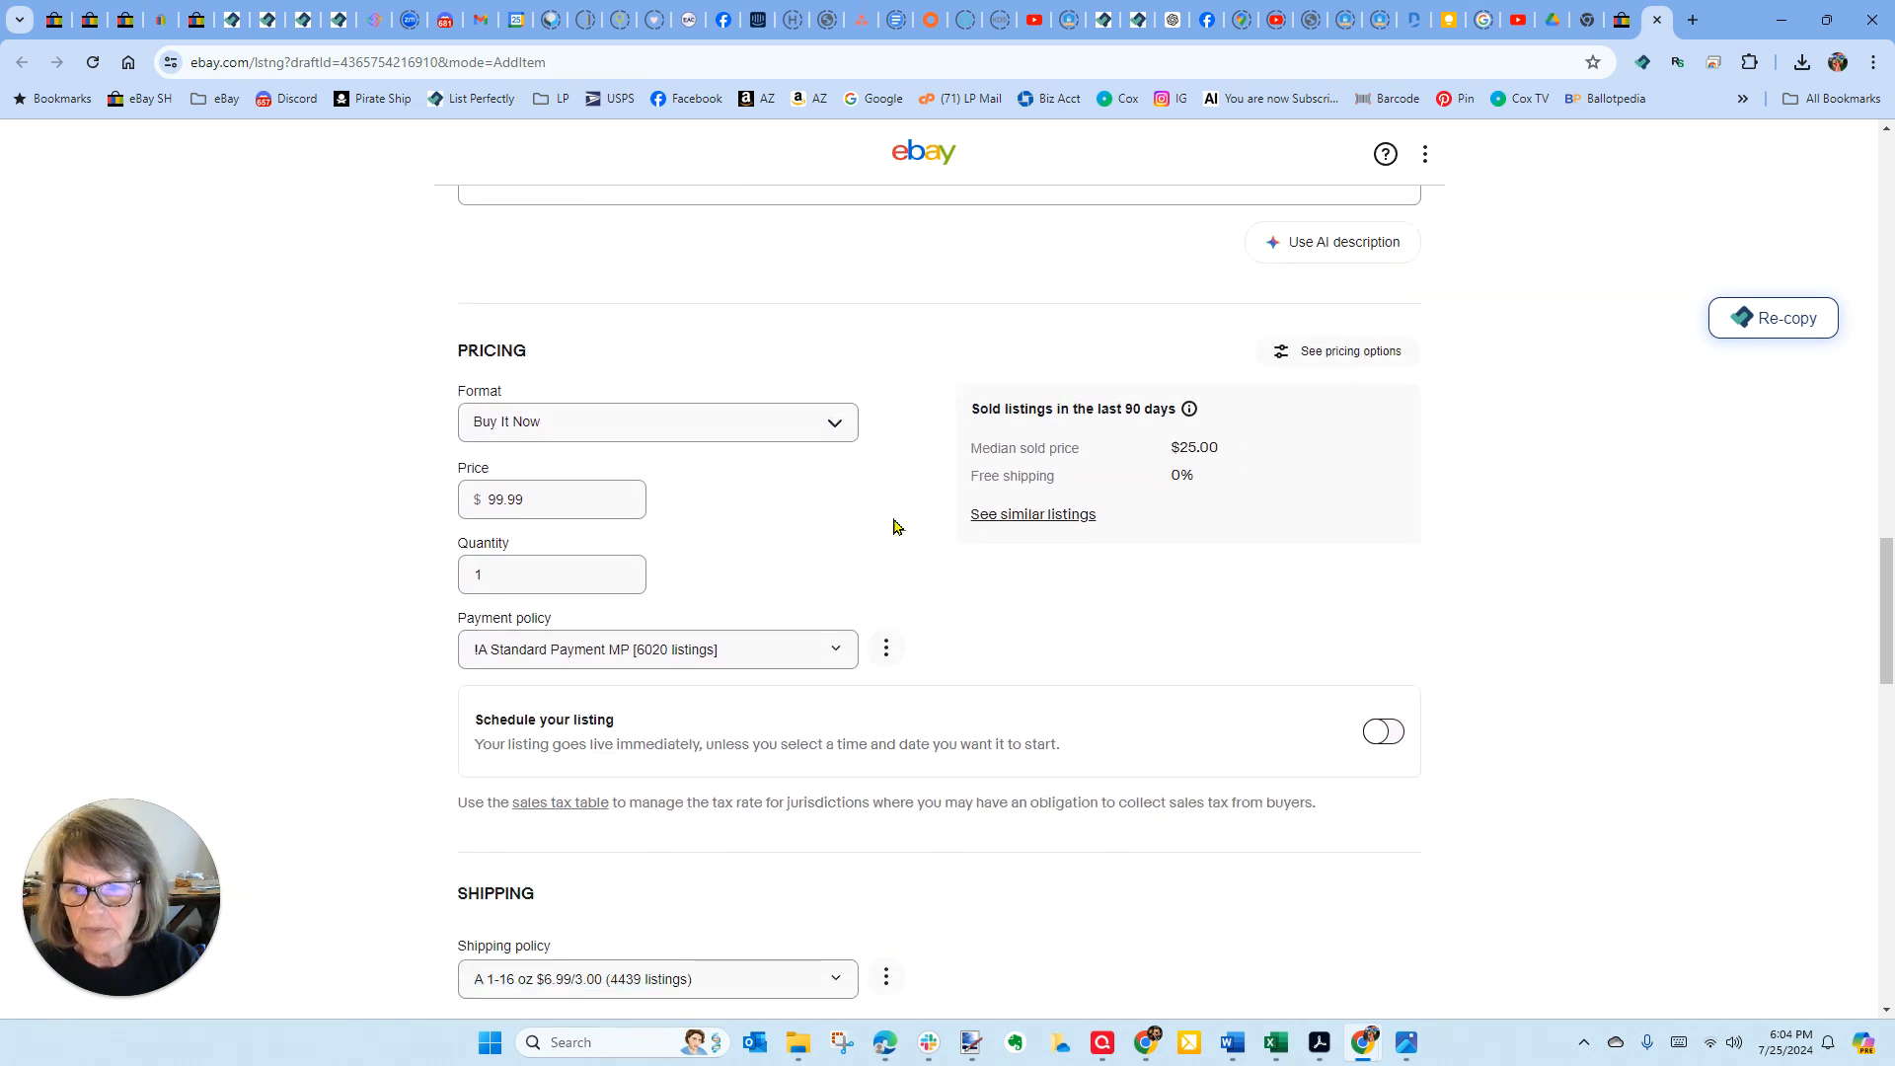
- Set the Amish Folk Barnraising draft's shipping policy to C 2-3 lbs $16.00/8.00
{"action": "scroll", "coordinate": [897, 525], "scroll_direction": "down", "scroll_amount": 1}
{"action": "scroll", "coordinate": [1007, 579], "scroll_direction": "down", "scroll_amount": 3}
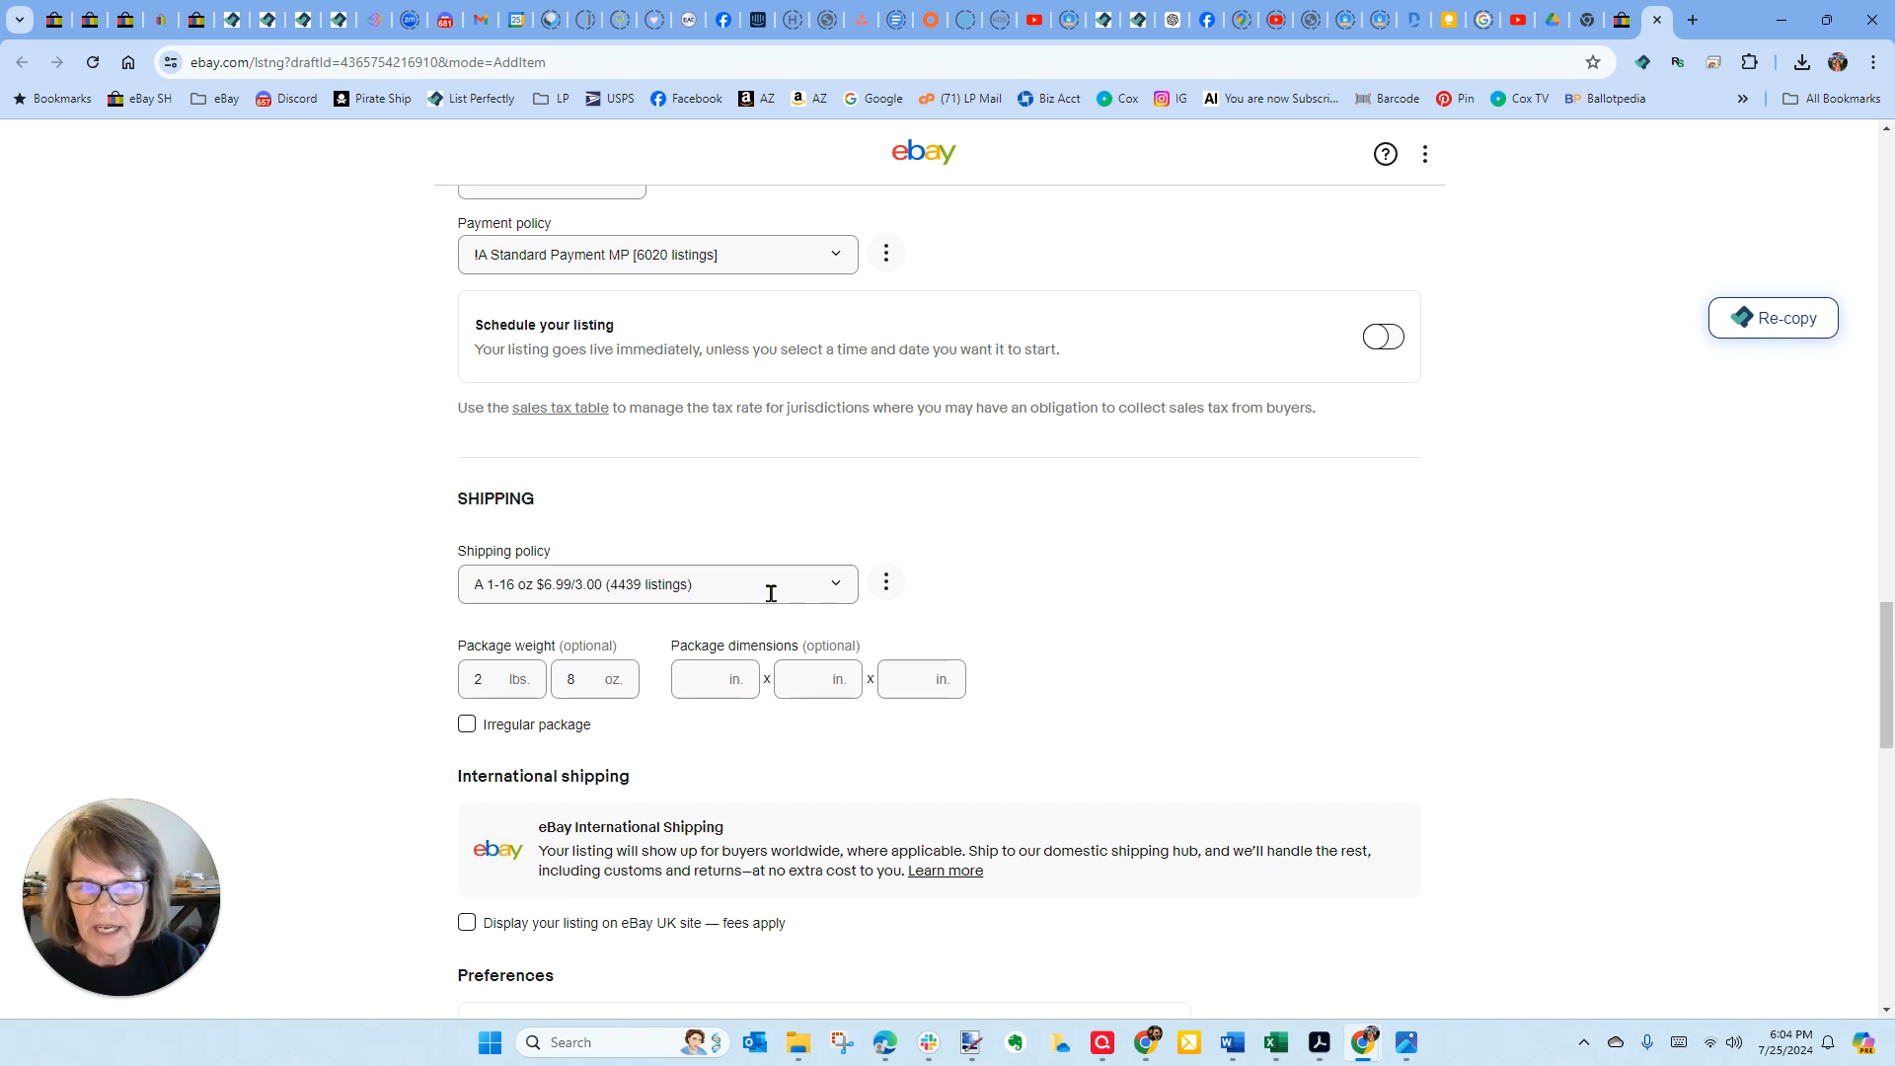
{"action": "left_click", "coordinate": [775, 593]}
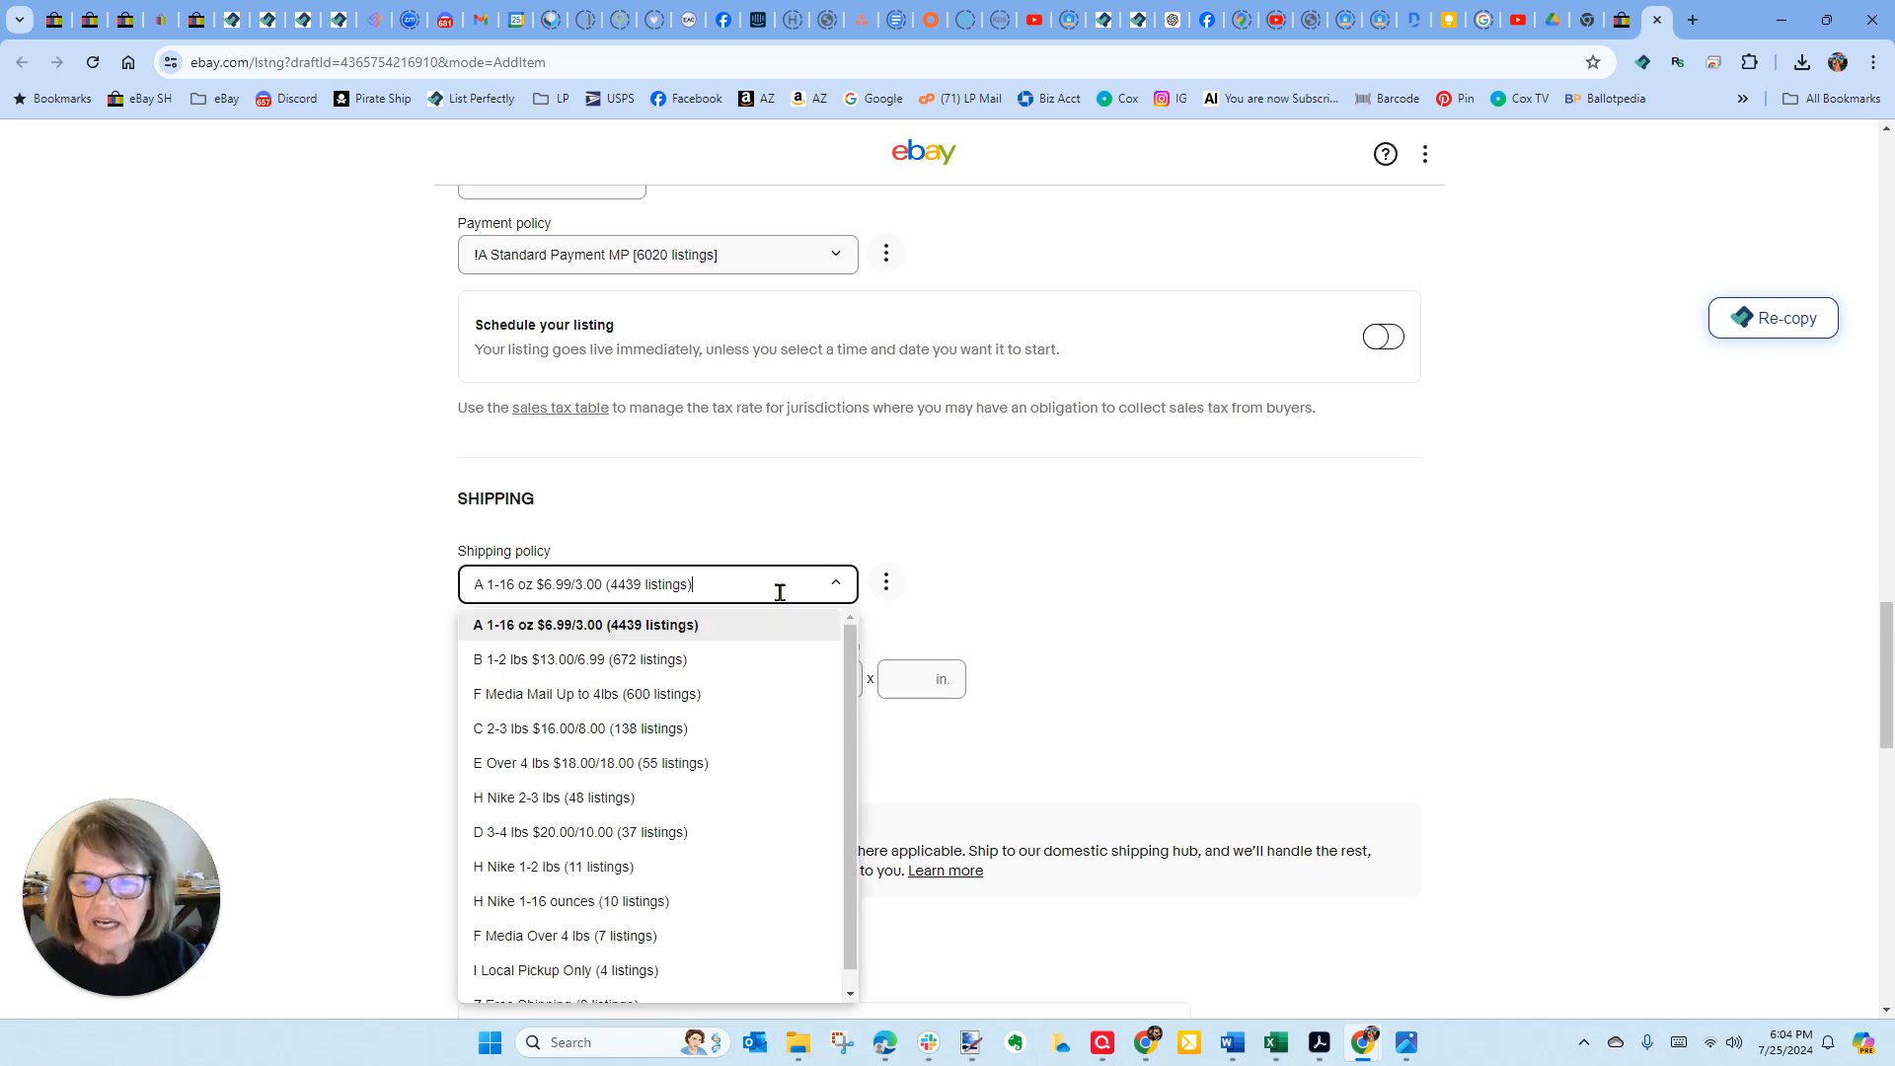
{"action": "left_click", "coordinate": [613, 728]}
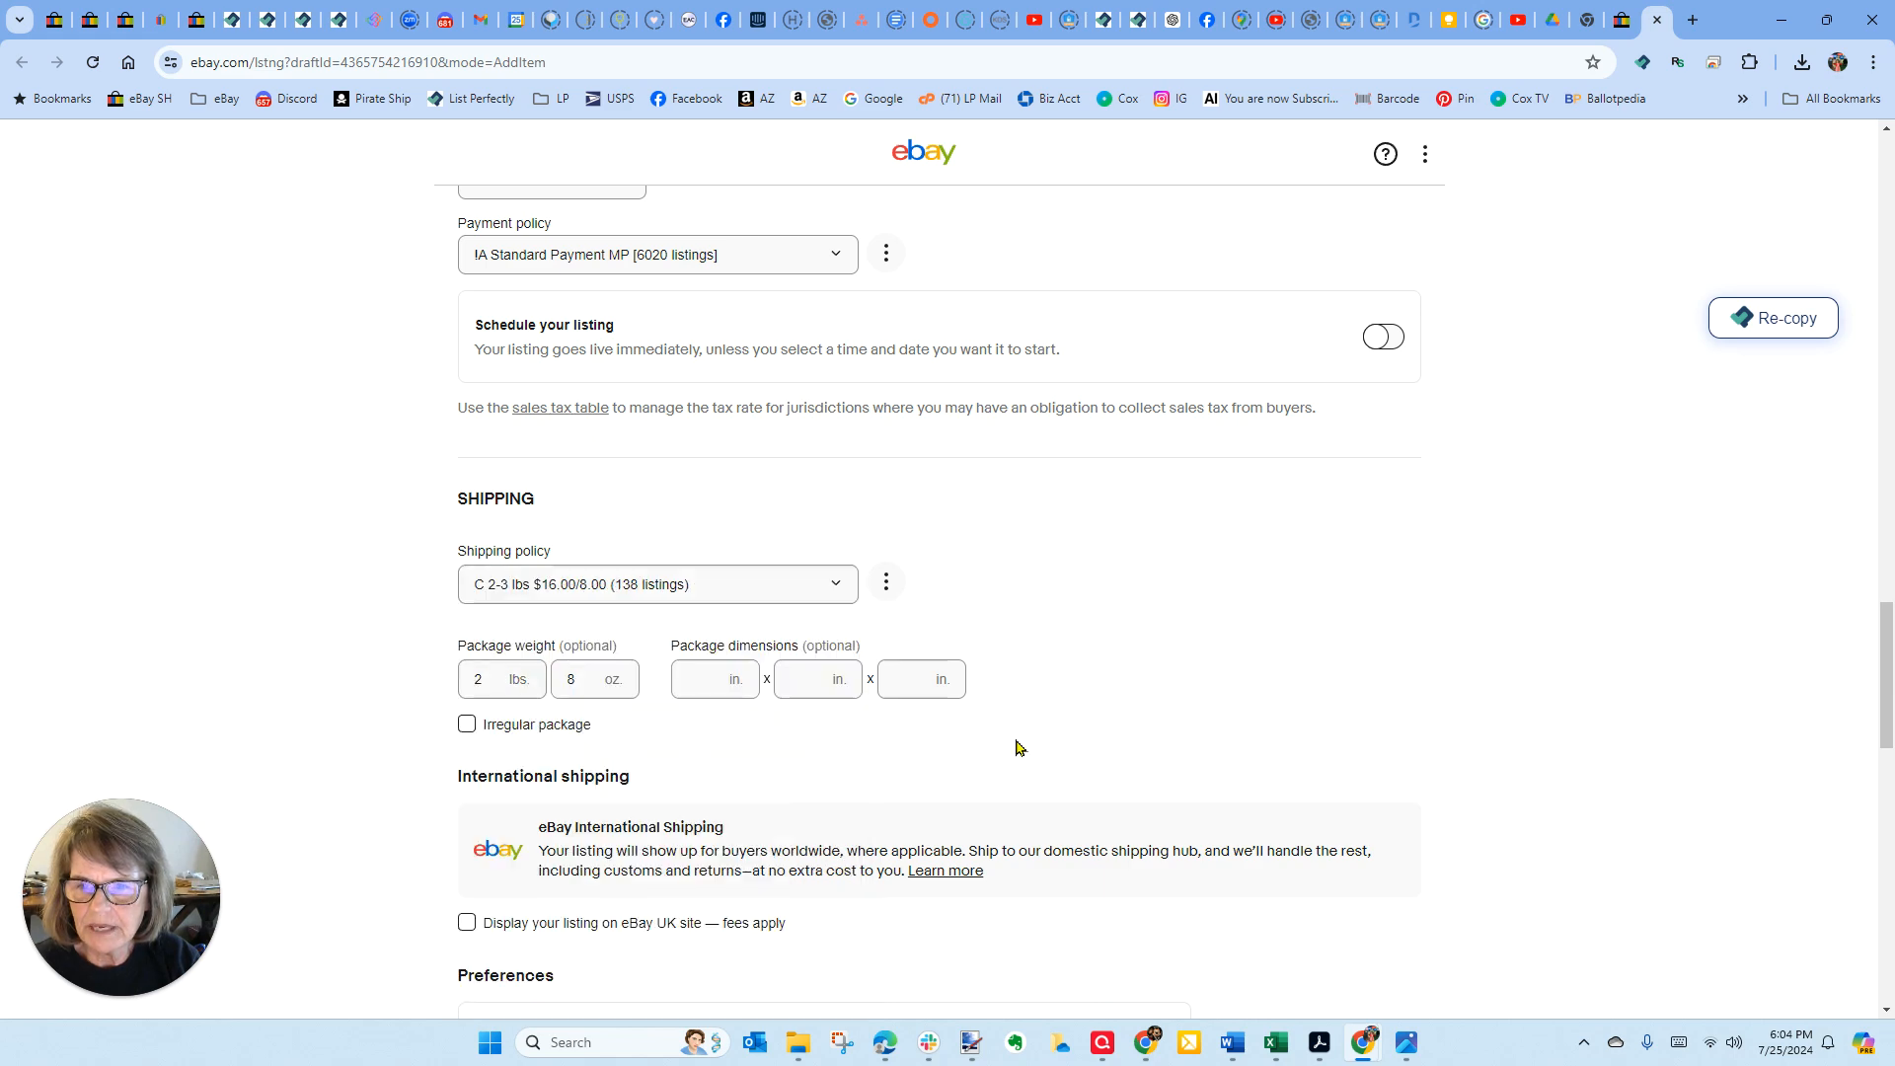
- Check the remaining preference, promotion and charity settings and publish the Amish Folk Barnraising listing
{"action": "scroll", "coordinate": [1146, 656], "scroll_direction": "down", "scroll_amount": 8}
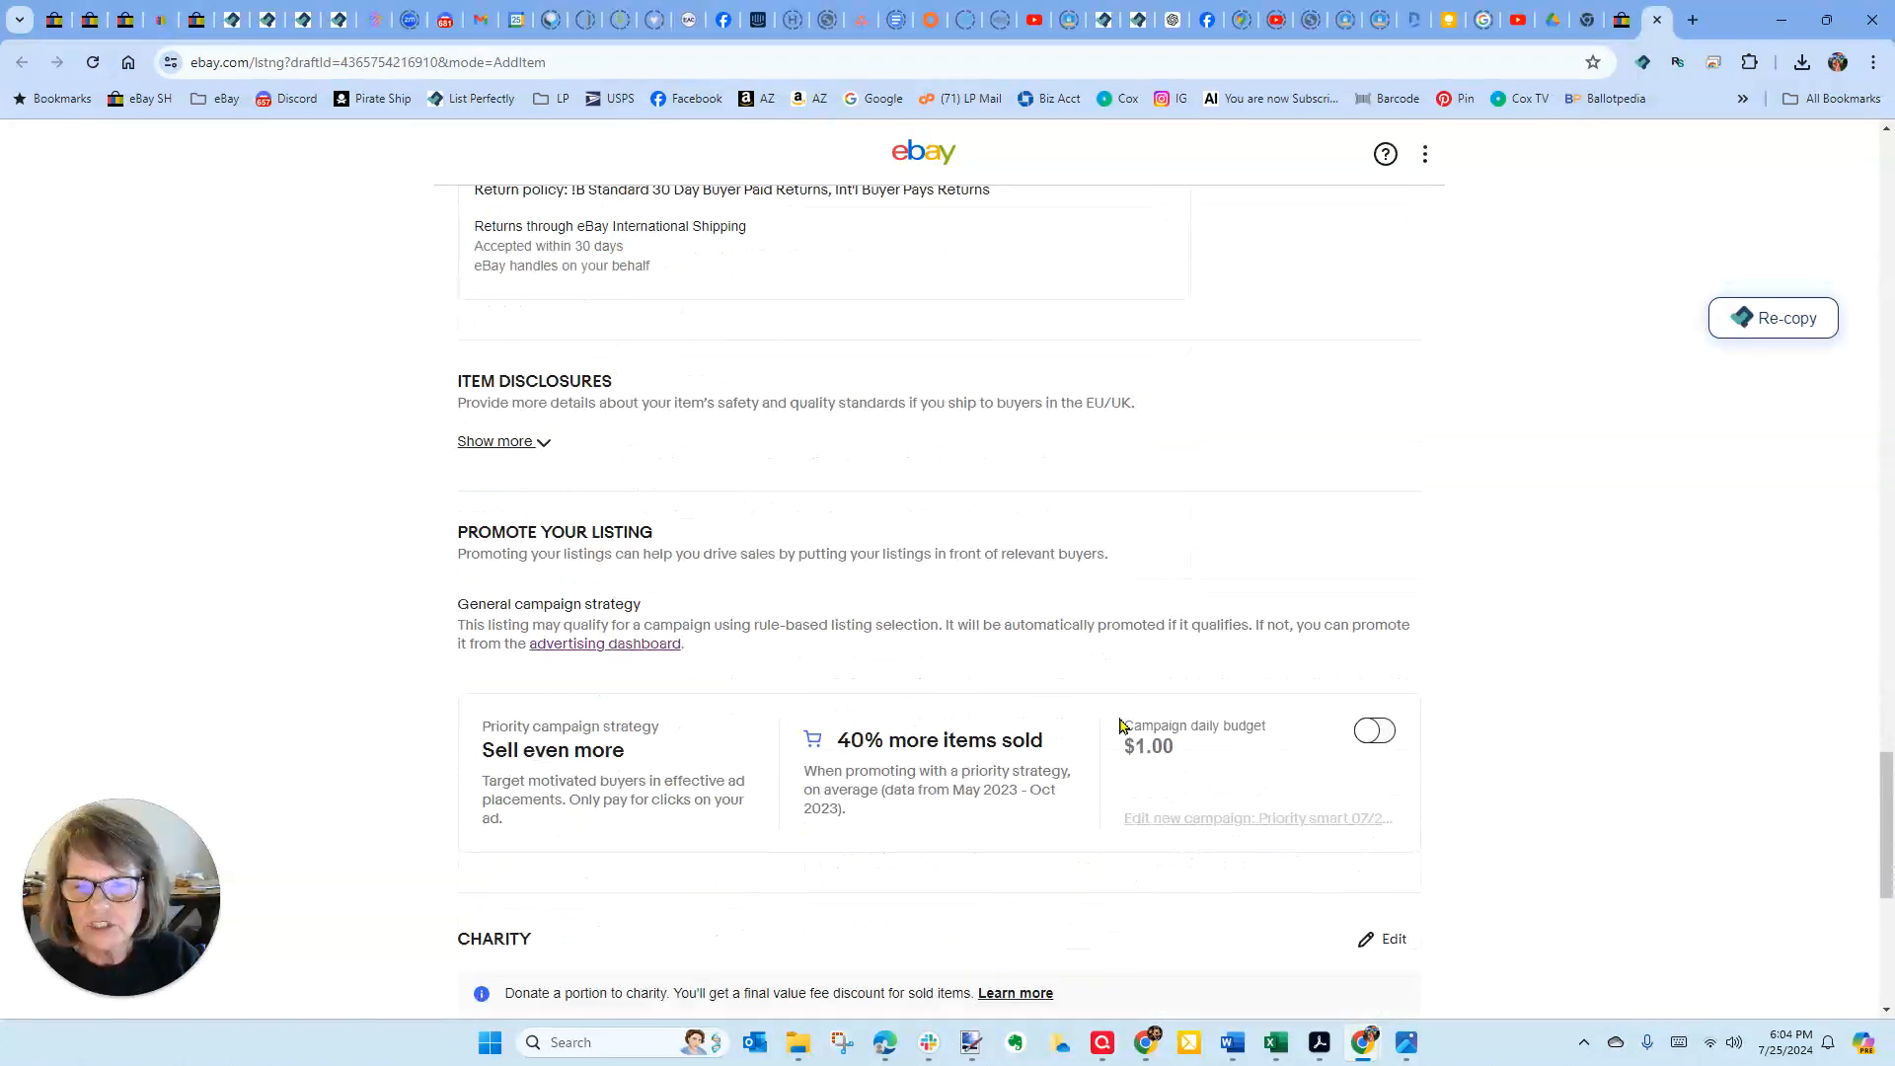
{"action": "scroll", "coordinate": [1129, 713], "scroll_direction": "down", "scroll_amount": 6}
{"action": "left_click", "coordinate": [939, 727]}
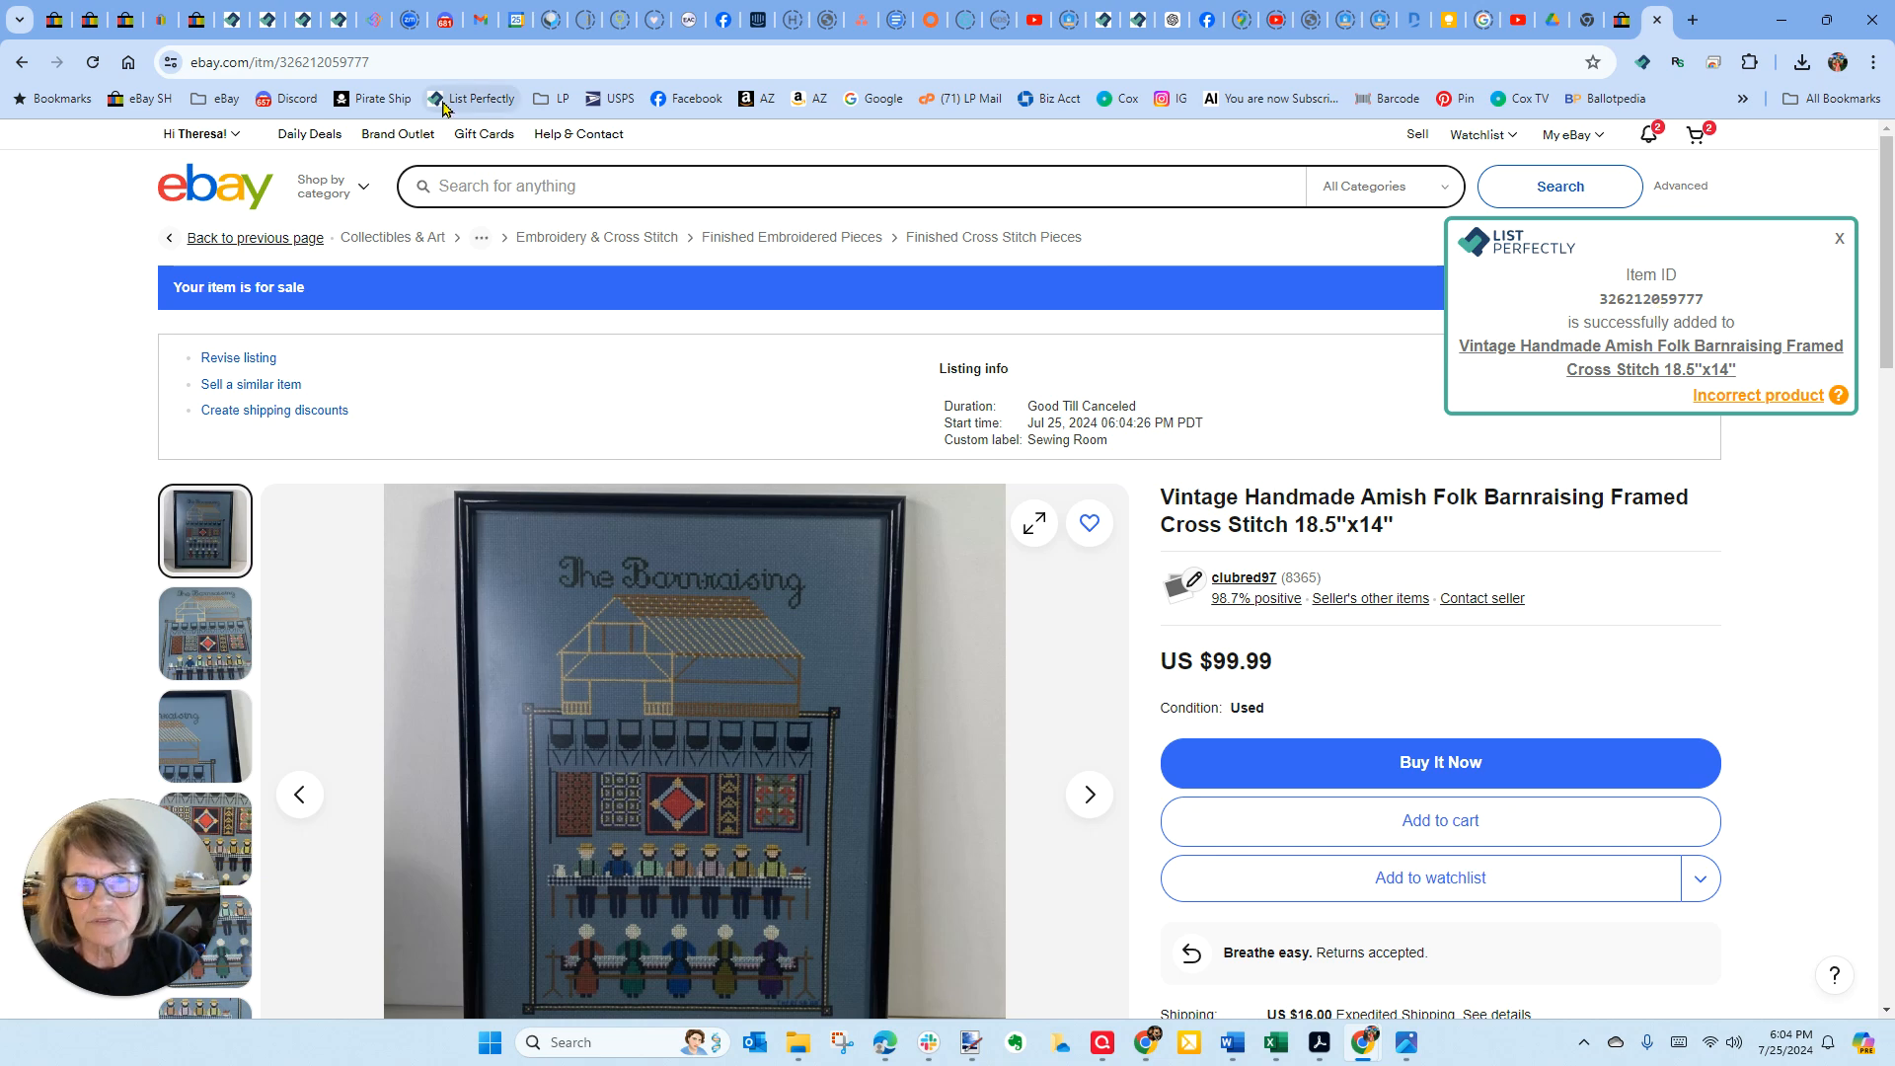
- Return to List Perfectly and copy the two selected cross stitch listings to Etsy instead of eBay
{"action": "left_click", "coordinate": [342, 30]}
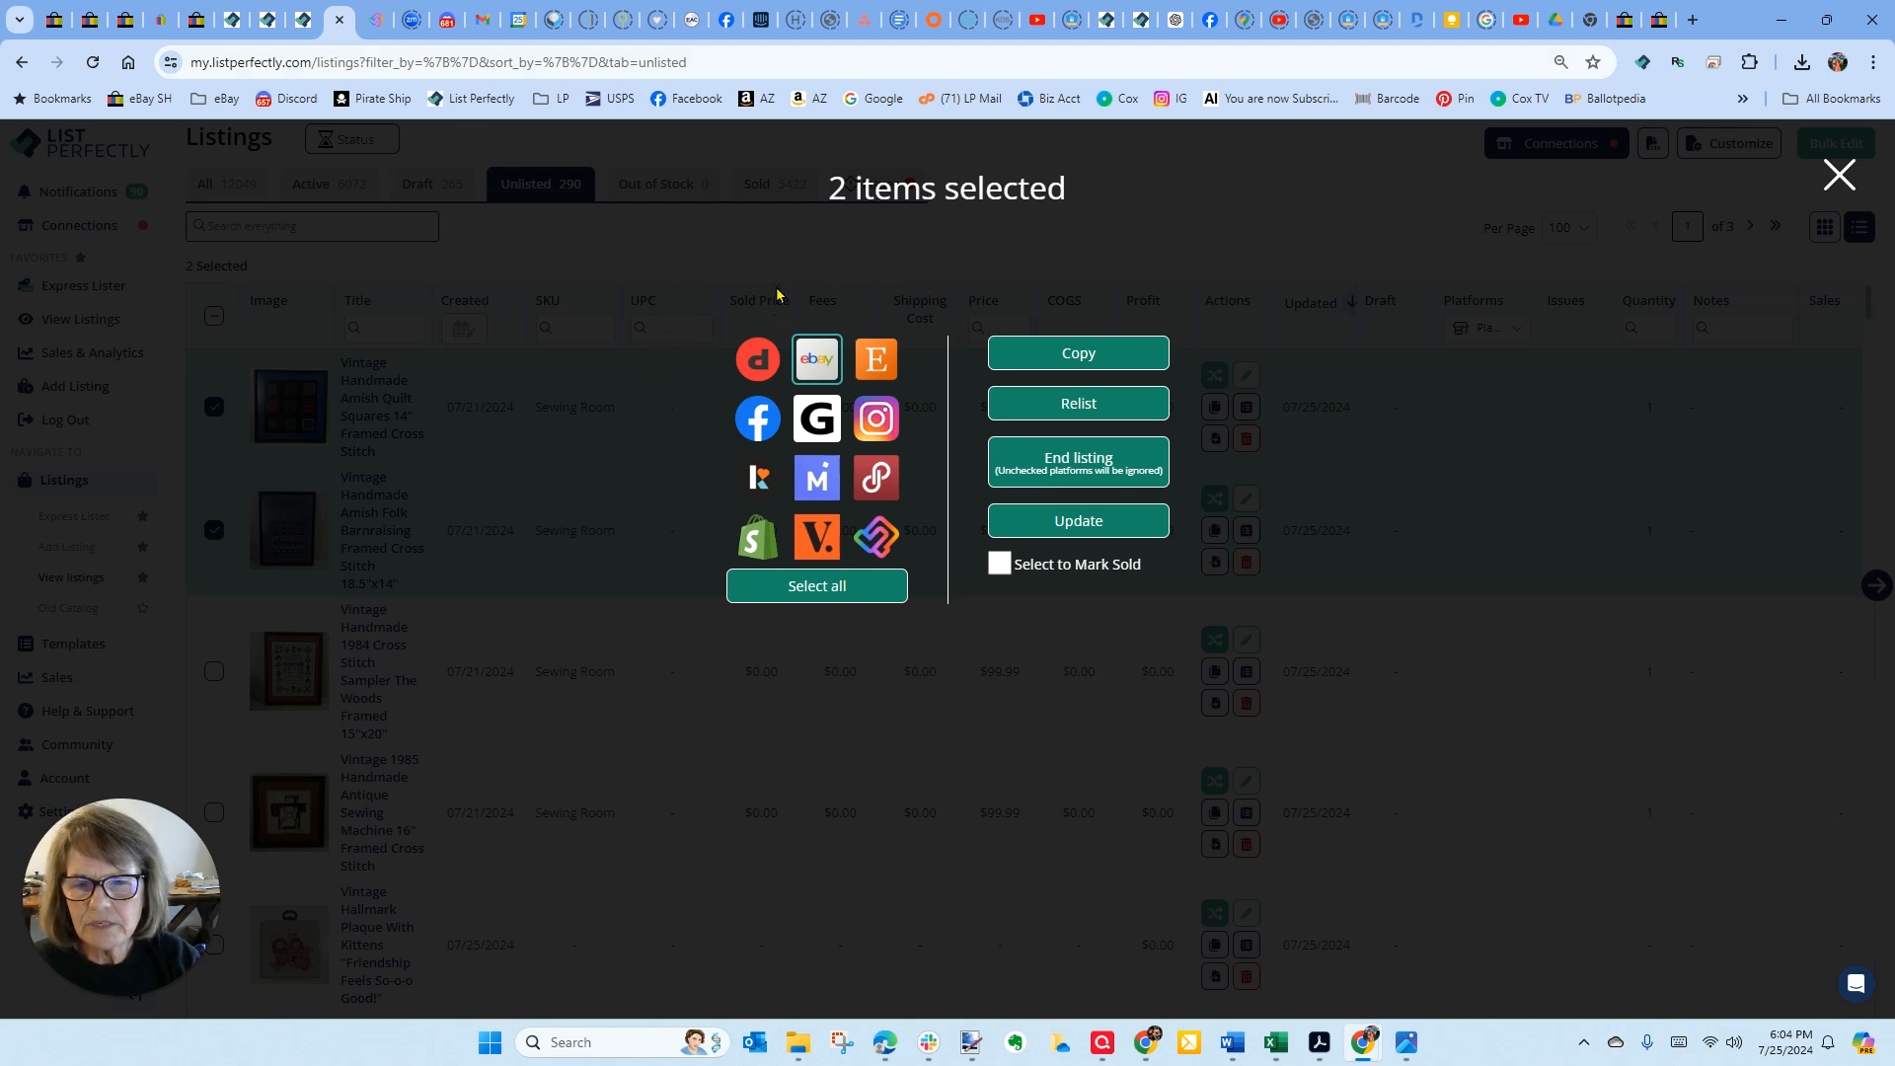
{"action": "left_click", "coordinate": [875, 367]}
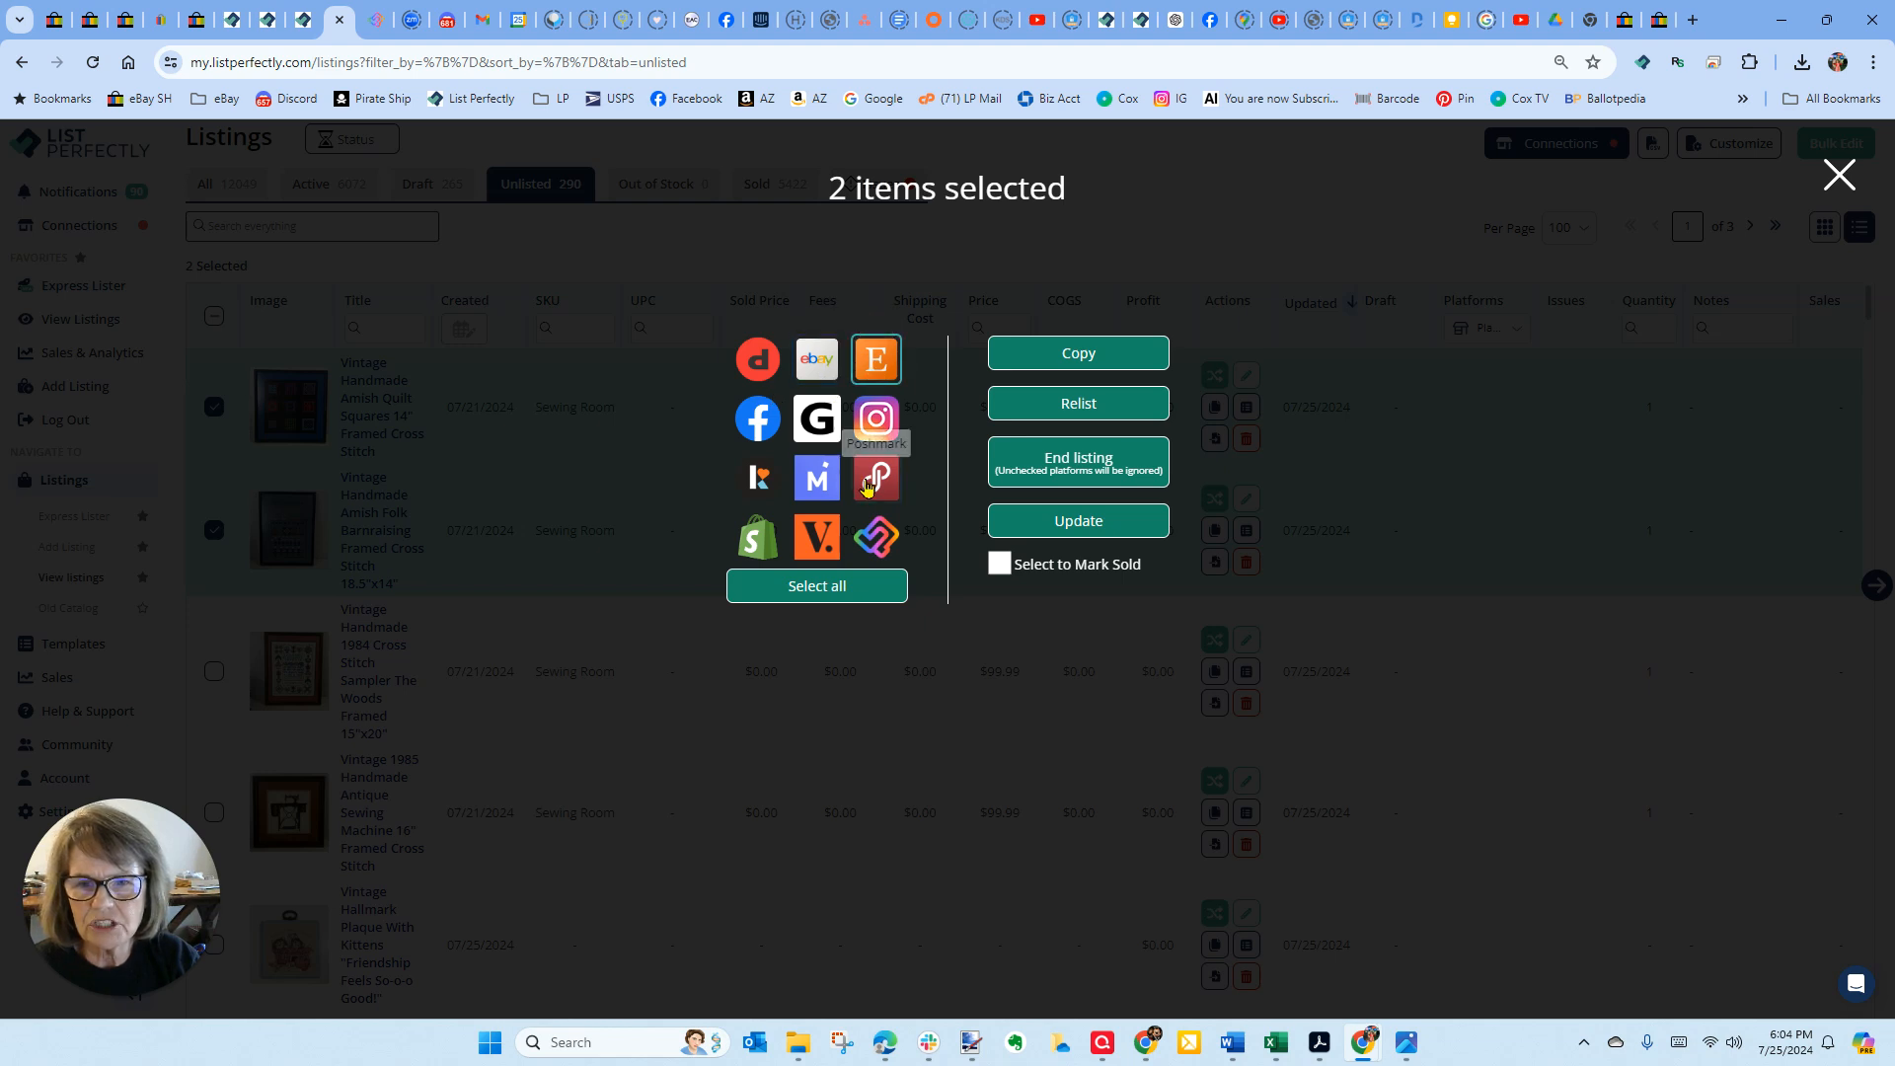
{"action": "left_click", "coordinate": [1060, 354]}
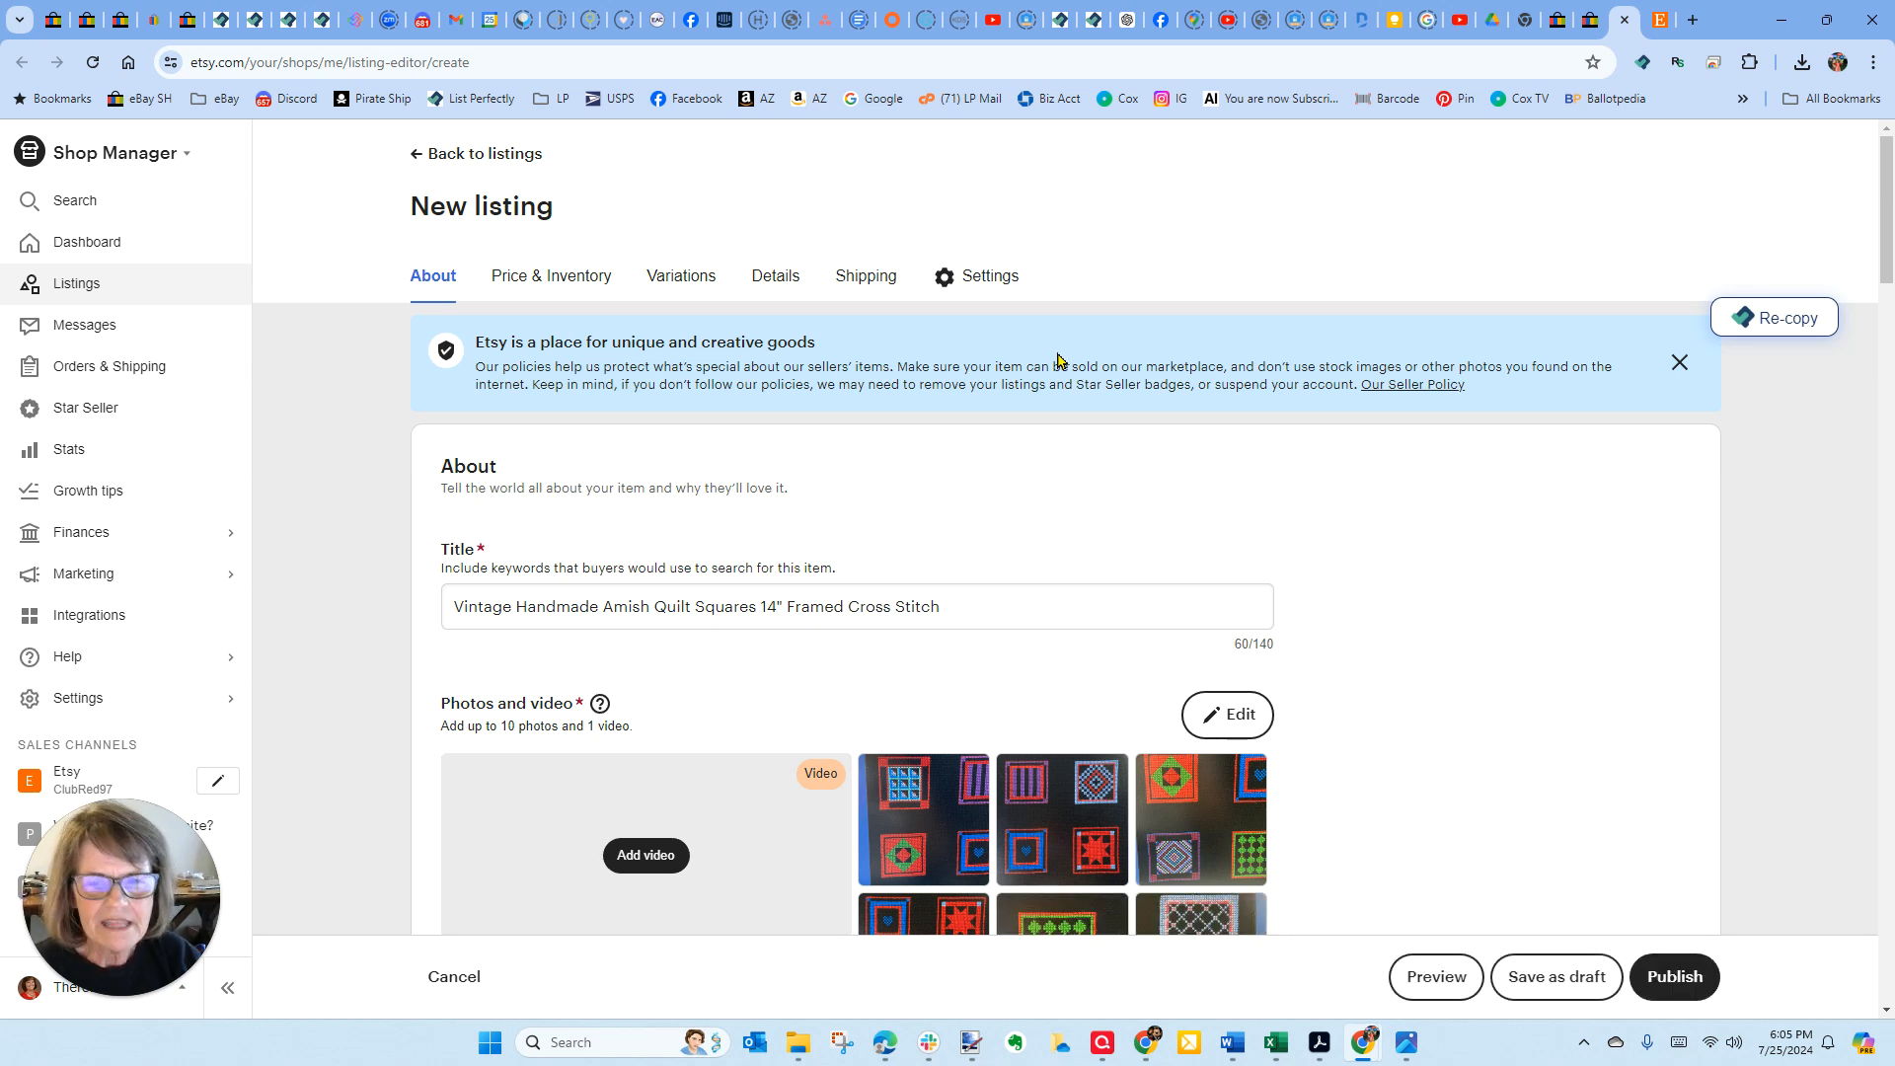
- Review the Etsy Amish Quilt Squares draft's title, photos, thumbnail, description, price, quantity, SKU and core details
{"action": "scroll", "coordinate": [1092, 427], "scroll_direction": "down", "scroll_amount": 4}
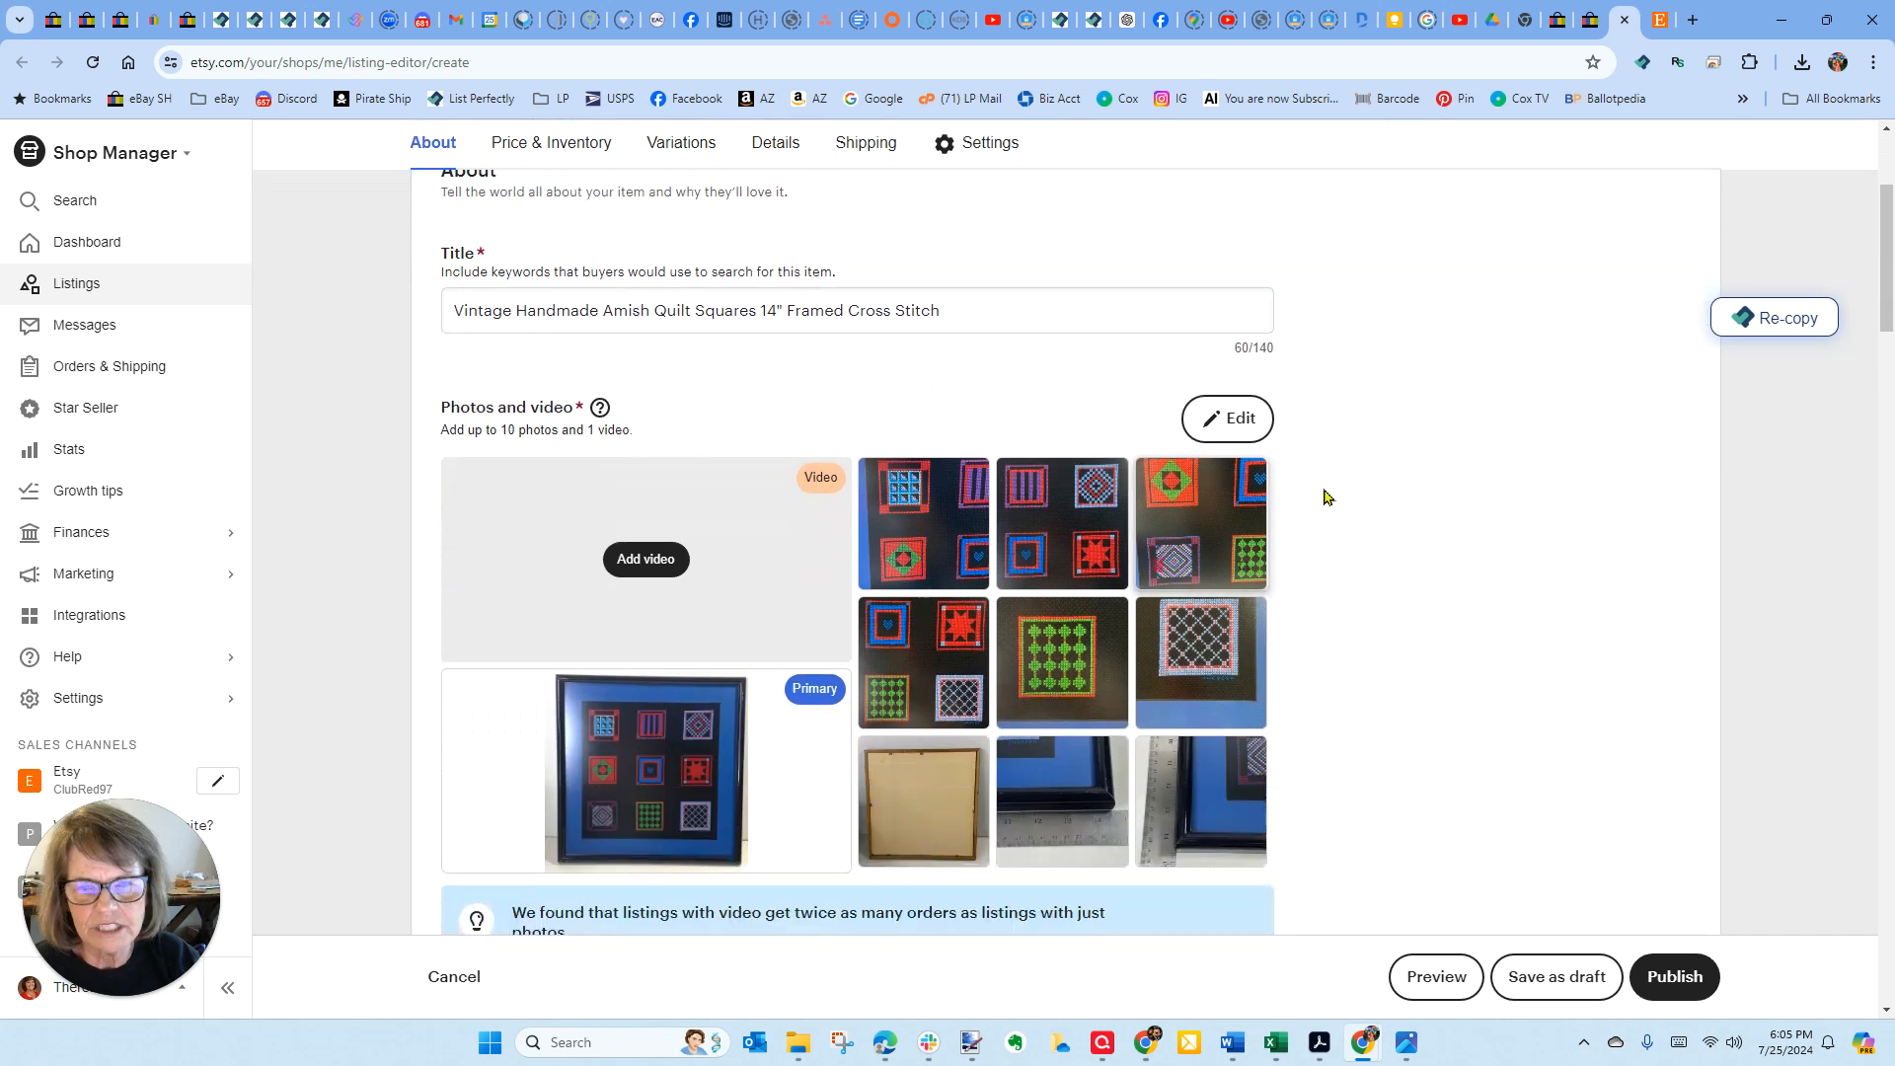
{"action": "mouse_move", "coordinate": [1198, 740]}
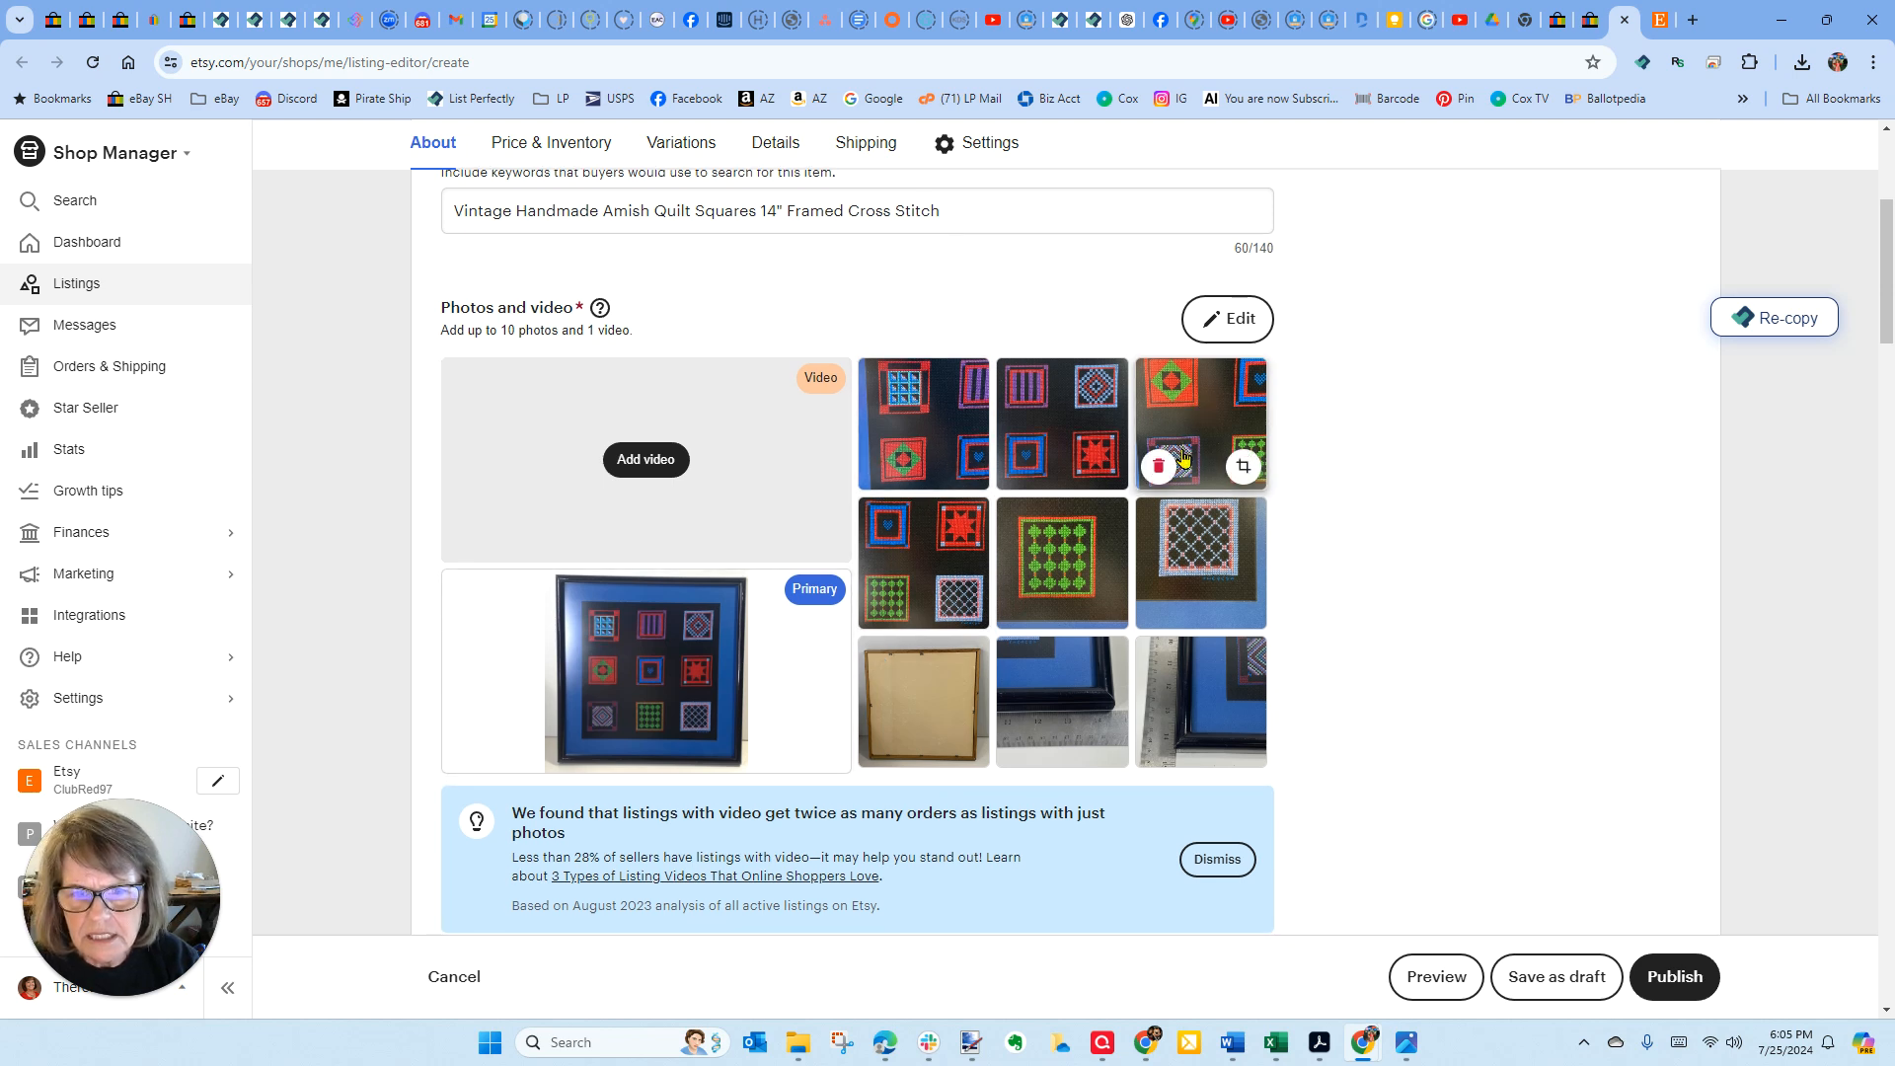
{"action": "scroll", "coordinate": [990, 632], "scroll_direction": "down", "scroll_amount": 1}
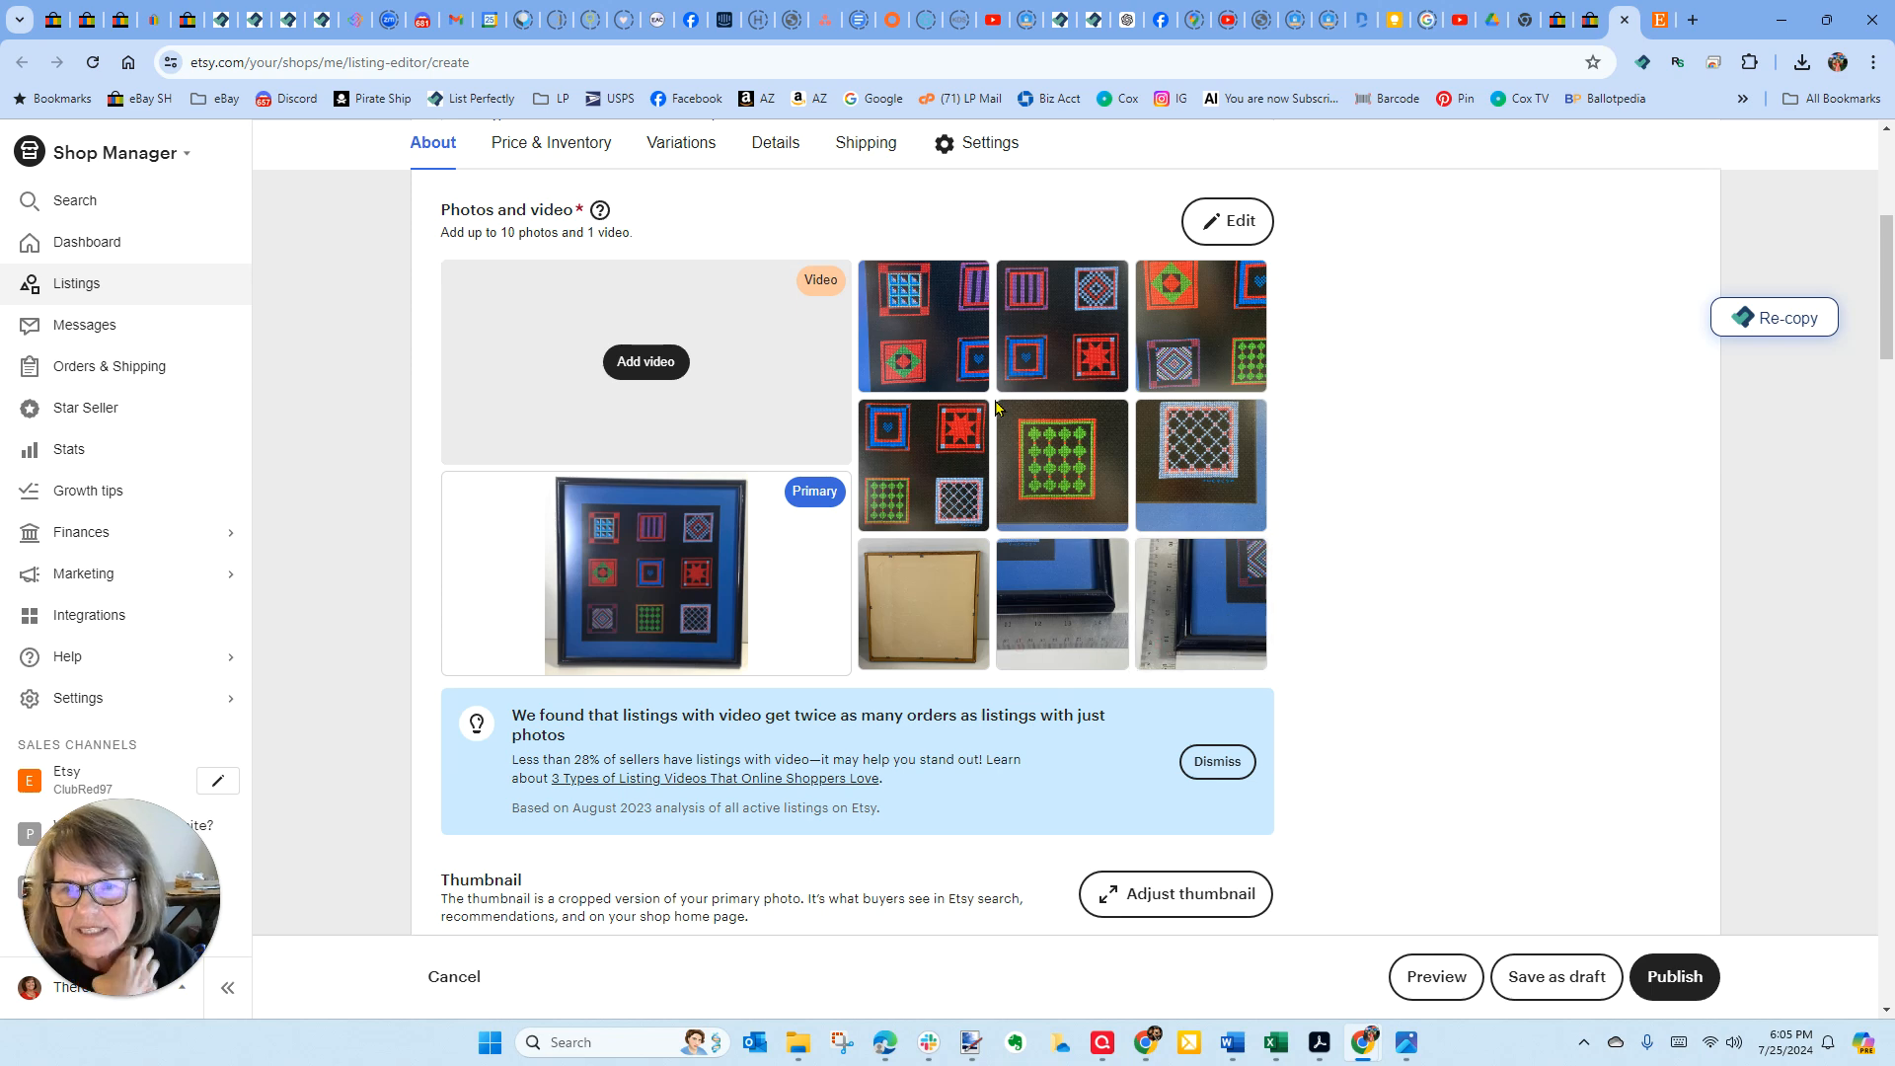
{"action": "scroll", "coordinate": [1079, 424], "scroll_direction": "down", "scroll_amount": 1}
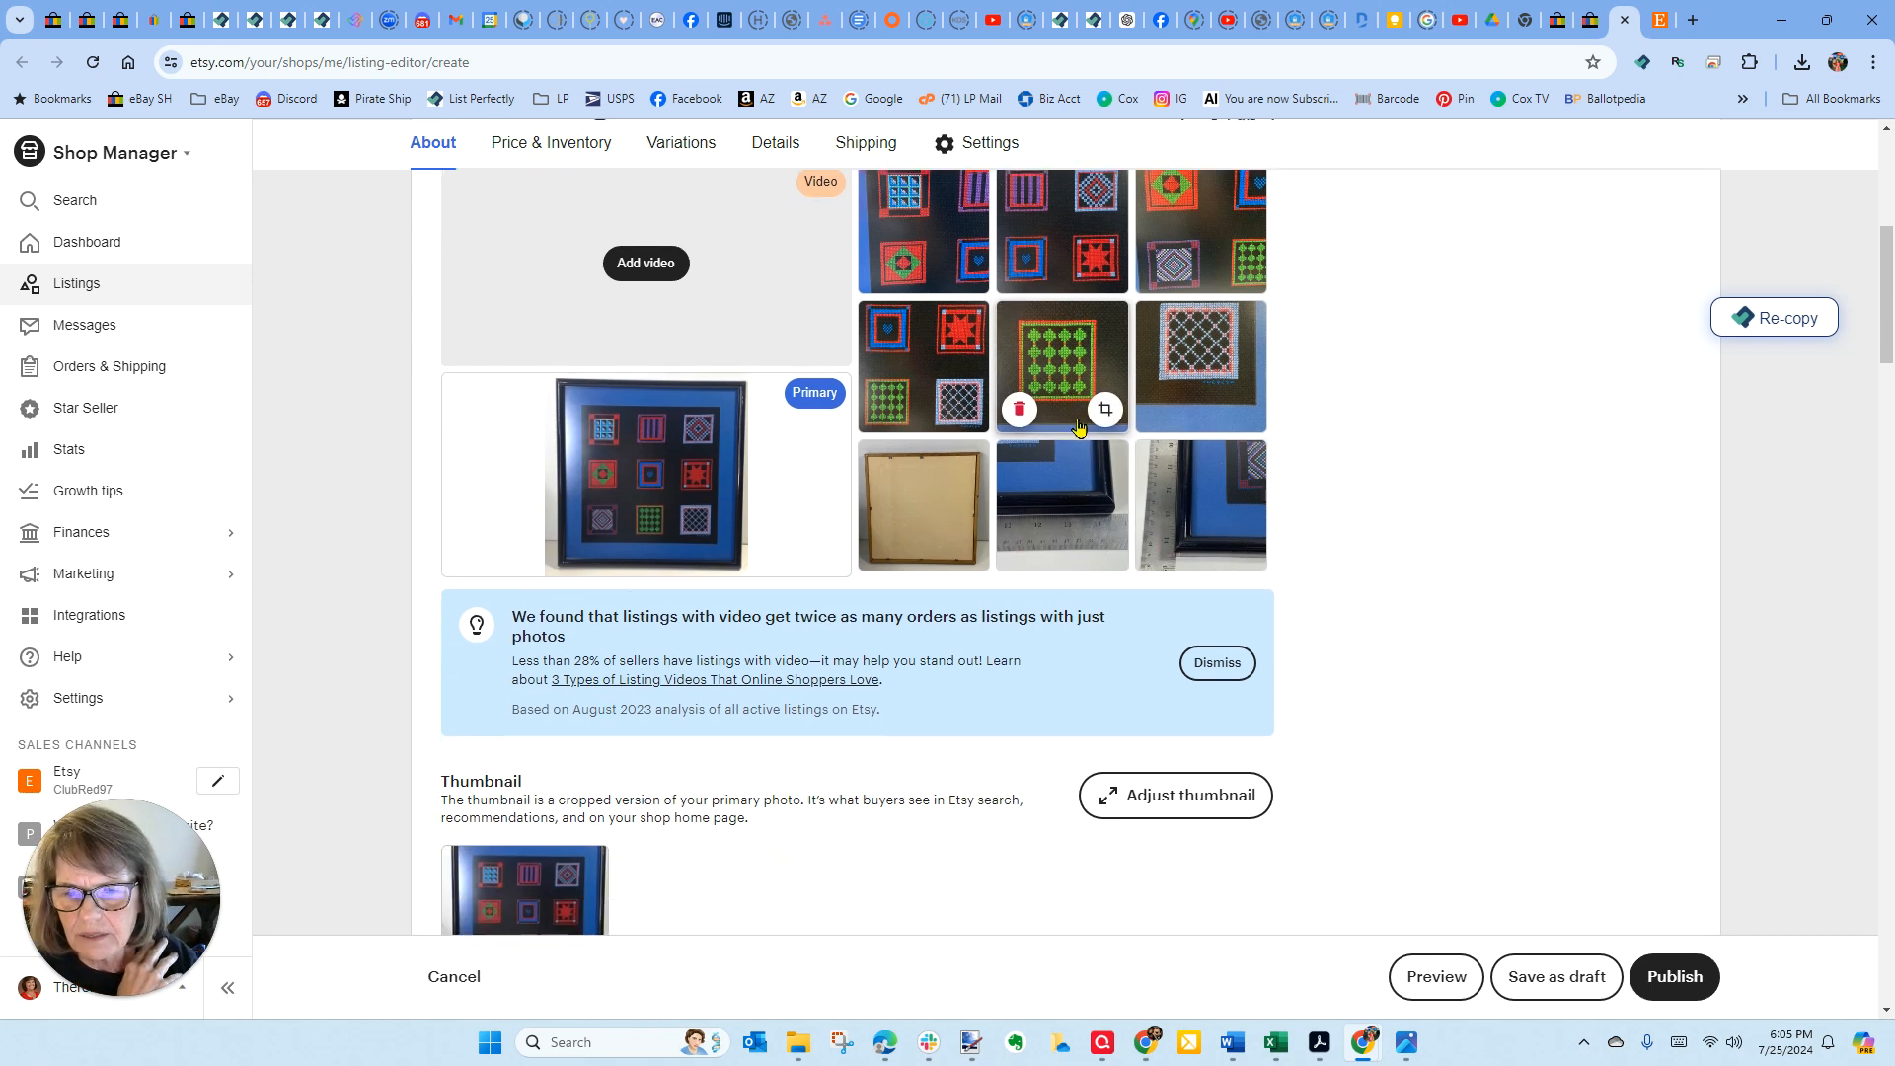
{"action": "scroll", "coordinate": [1079, 427], "scroll_direction": "down", "scroll_amount": 4}
{"action": "scroll", "coordinate": [1074, 449], "scroll_direction": "up", "scroll_amount": 3}
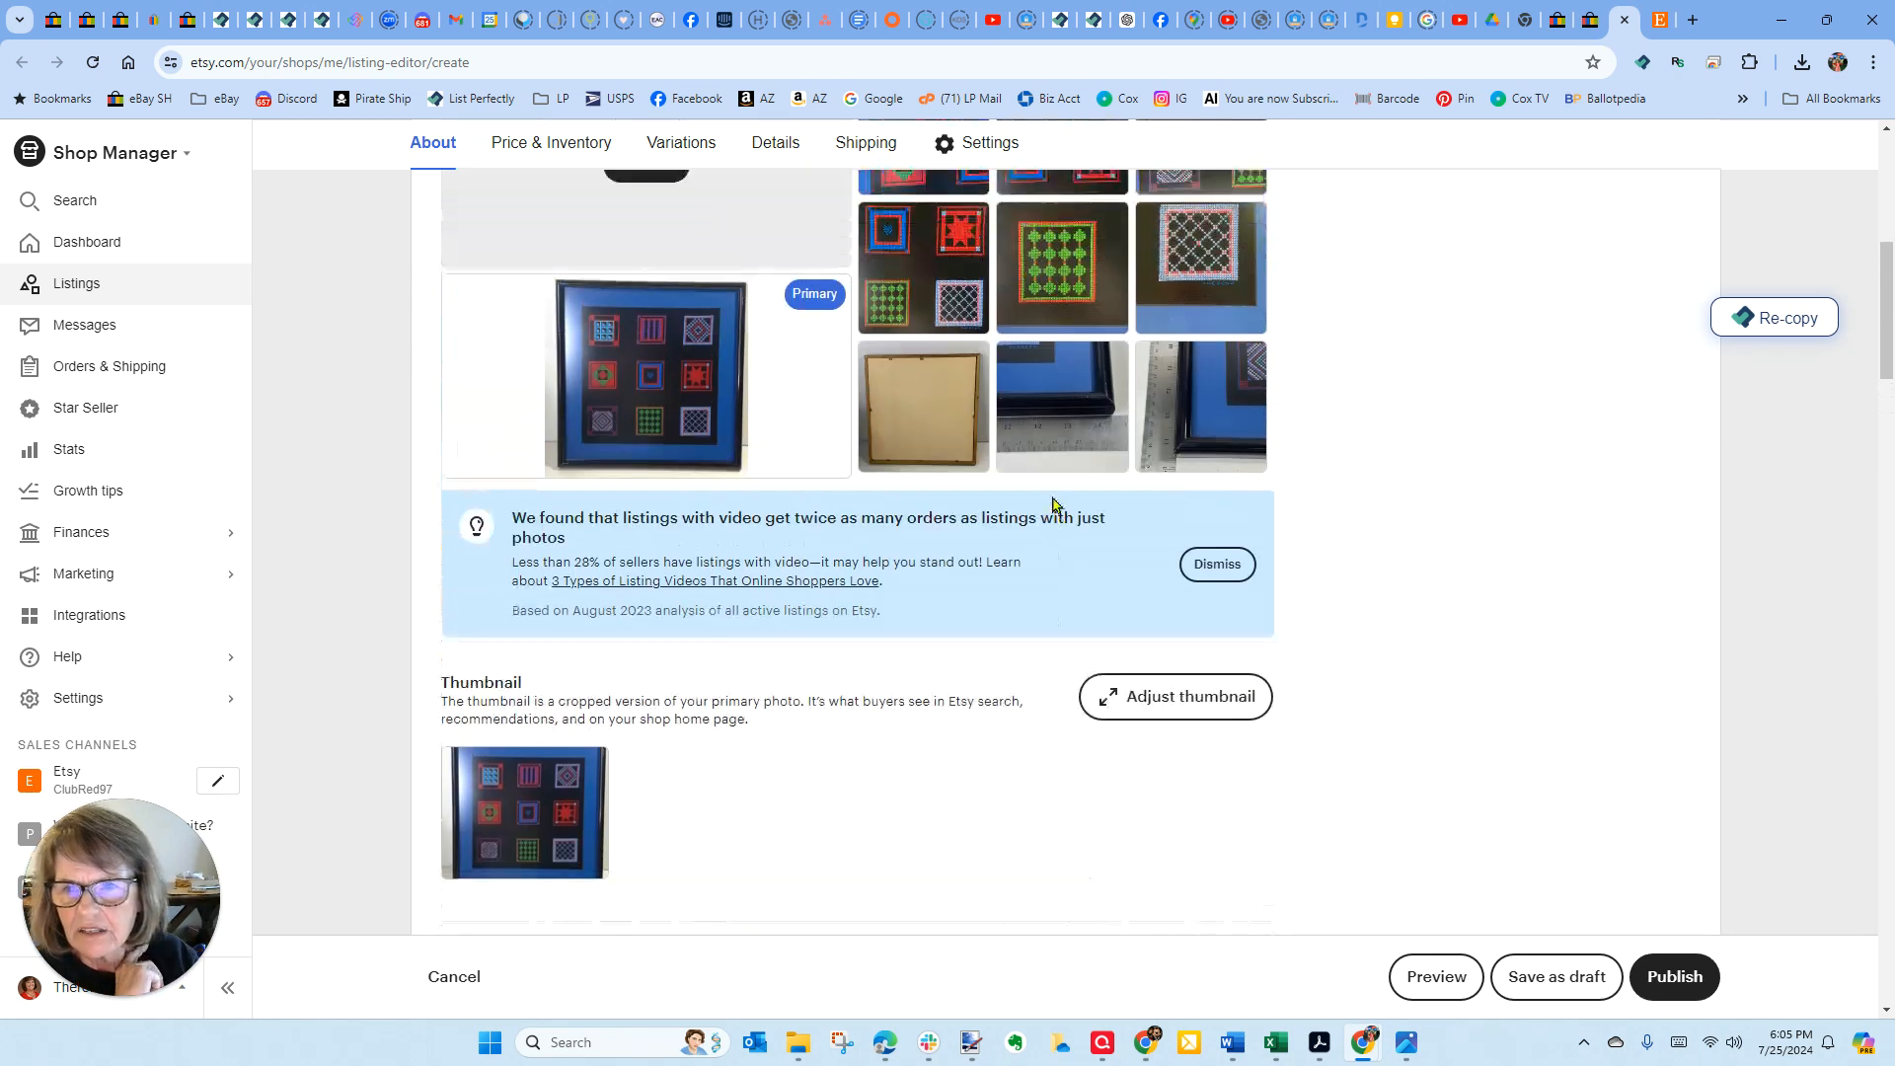
{"action": "scroll", "coordinate": [1035, 512], "scroll_direction": "up", "scroll_amount": 2}
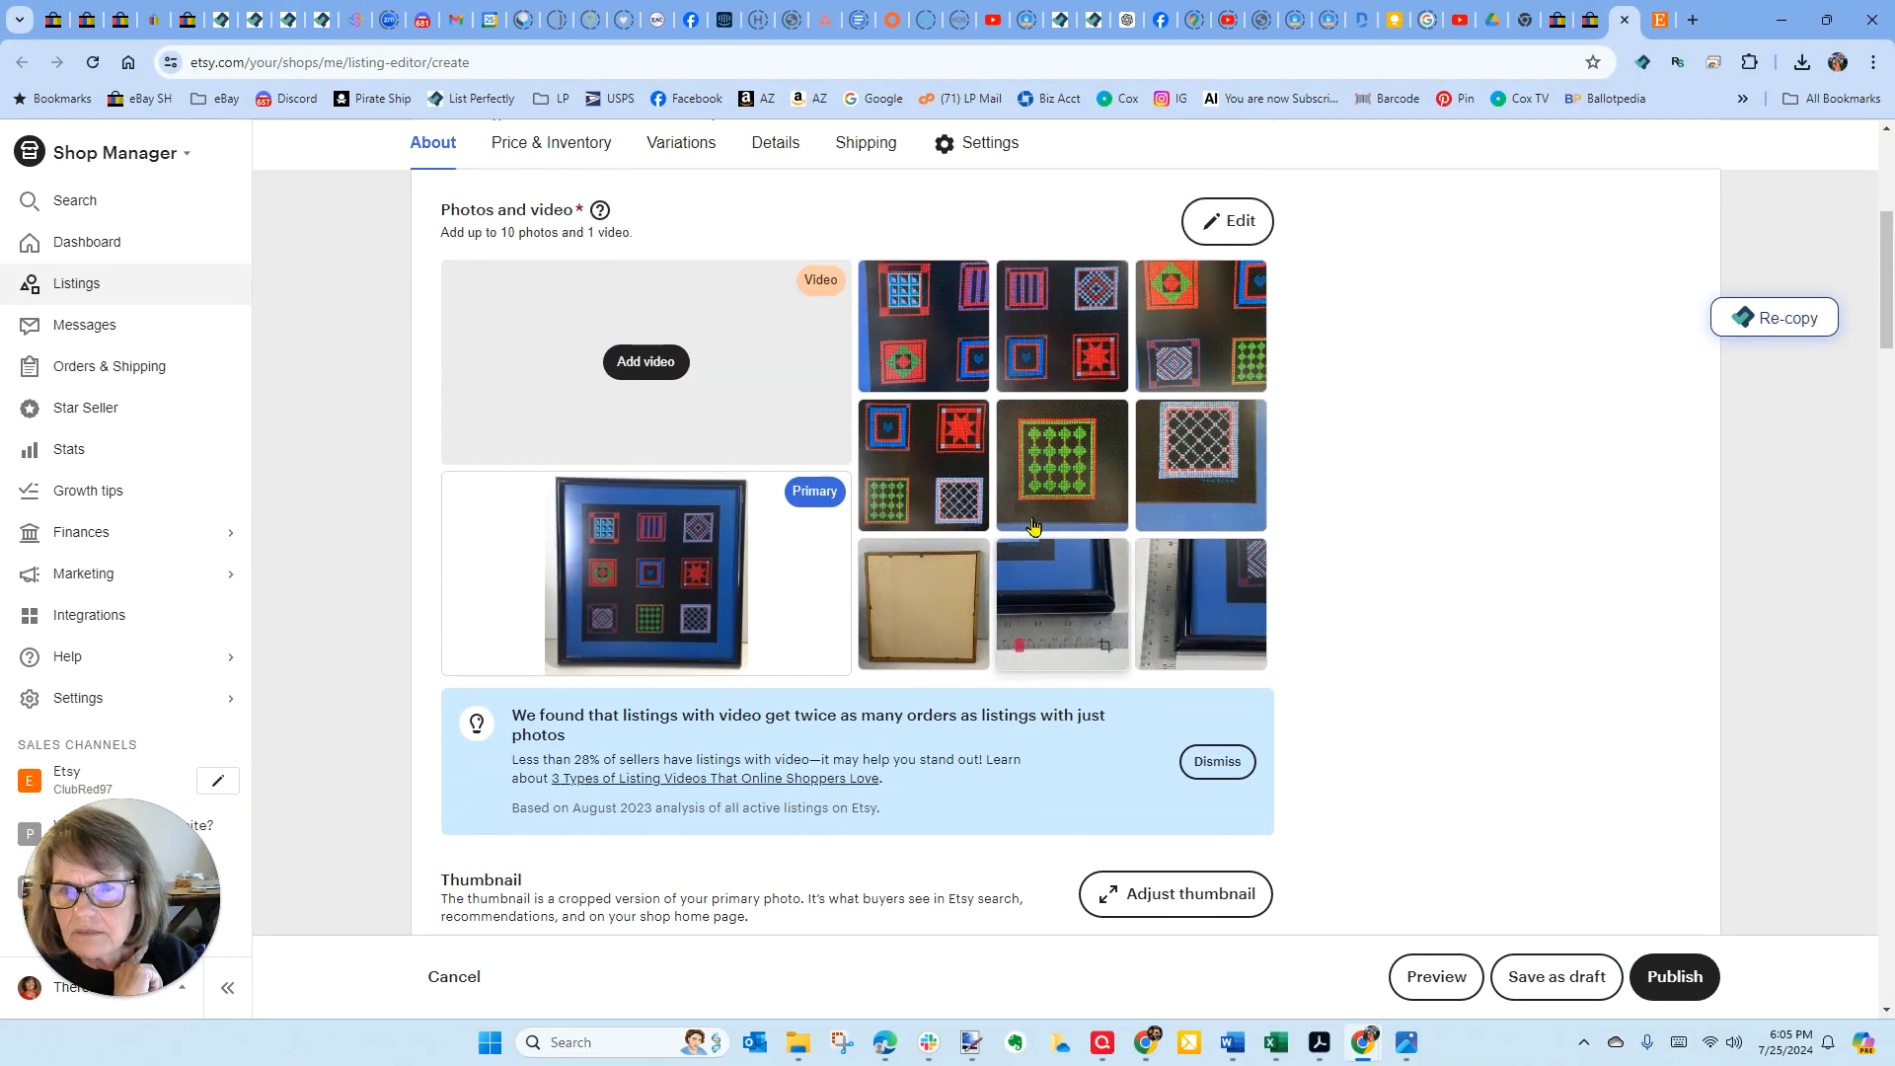
{"action": "scroll", "coordinate": [1095, 494], "scroll_direction": "down", "scroll_amount": 2}
{"action": "scroll", "coordinate": [1093, 474], "scroll_direction": "down", "scroll_amount": 3}
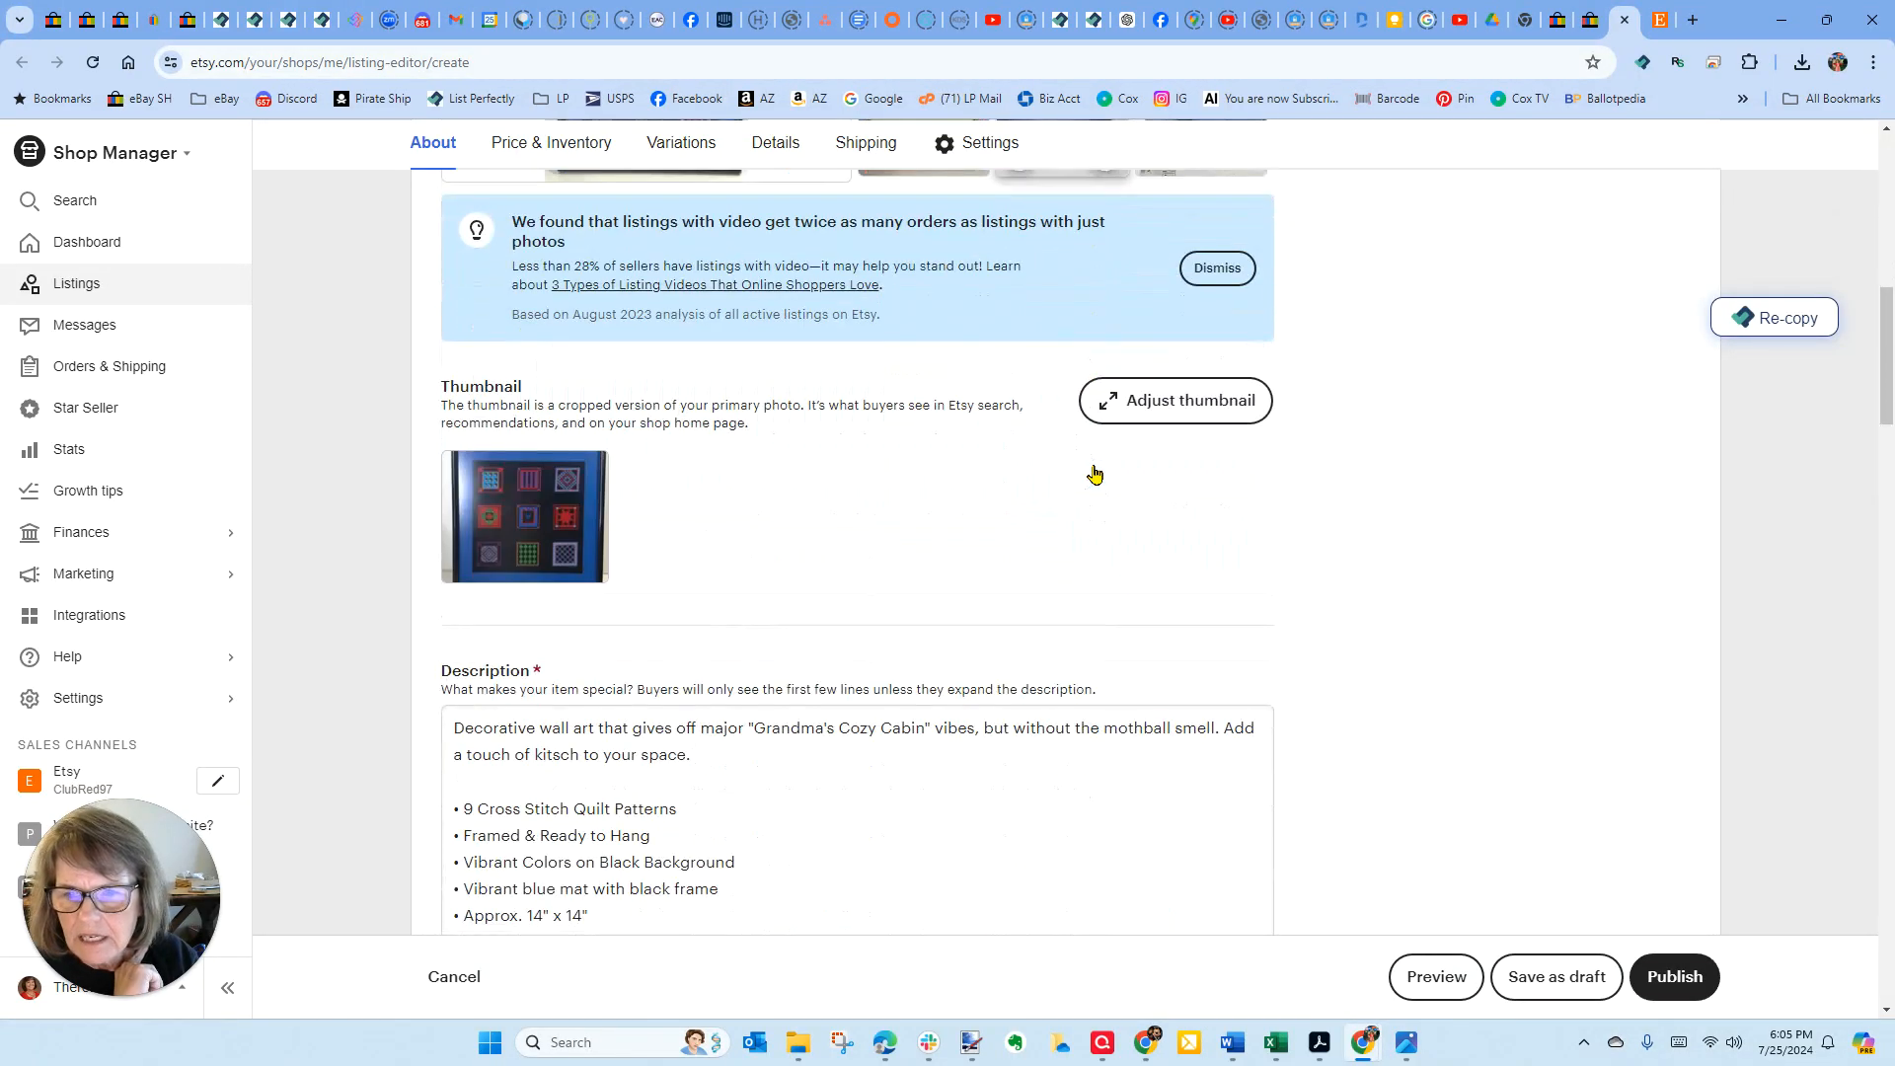
{"action": "scroll", "coordinate": [1093, 476], "scroll_direction": "up", "scroll_amount": 6}
{"action": "scroll", "coordinate": [1094, 481], "scroll_direction": "down", "scroll_amount": 1}
{"action": "scroll", "coordinate": [1094, 482], "scroll_direction": "up", "scroll_amount": 1}
{"action": "scroll", "coordinate": [973, 233], "scroll_direction": "down", "scroll_amount": 10}
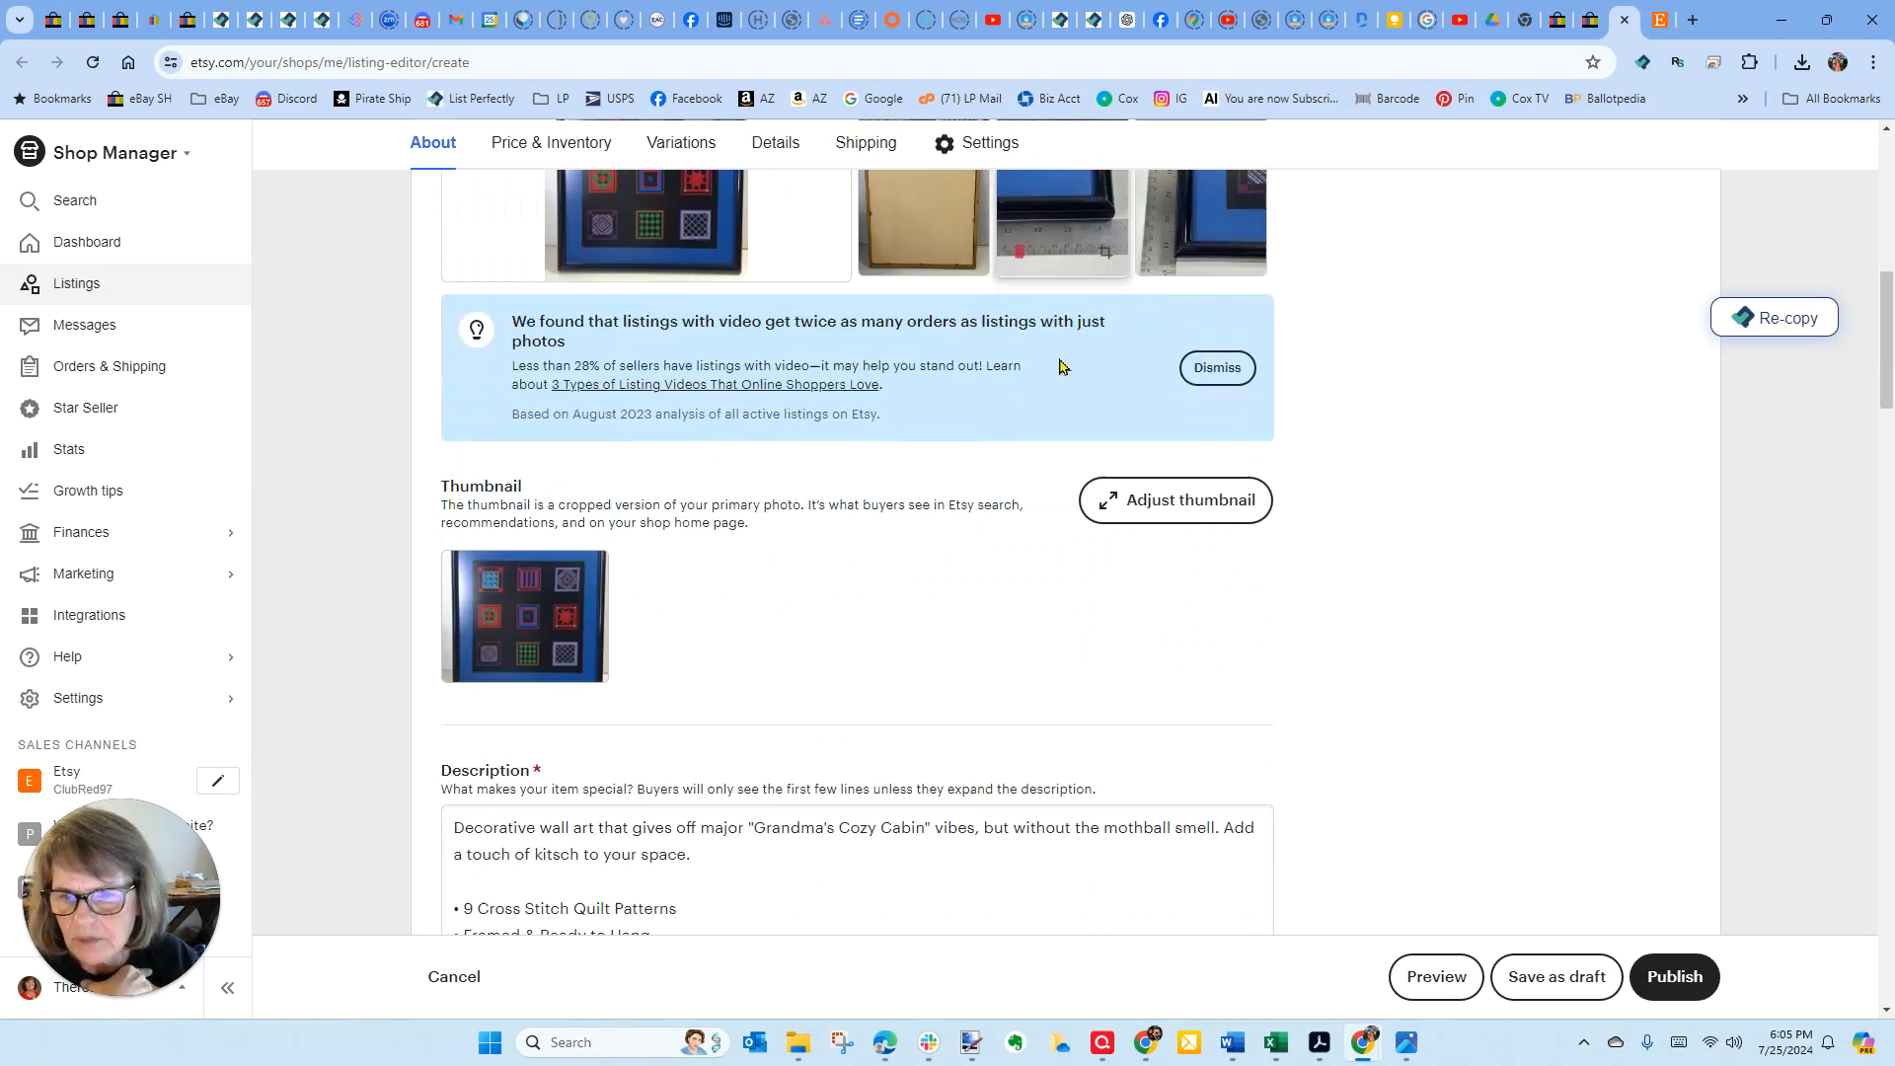
{"action": "scroll", "coordinate": [930, 455], "scroll_direction": "down", "scroll_amount": 7}
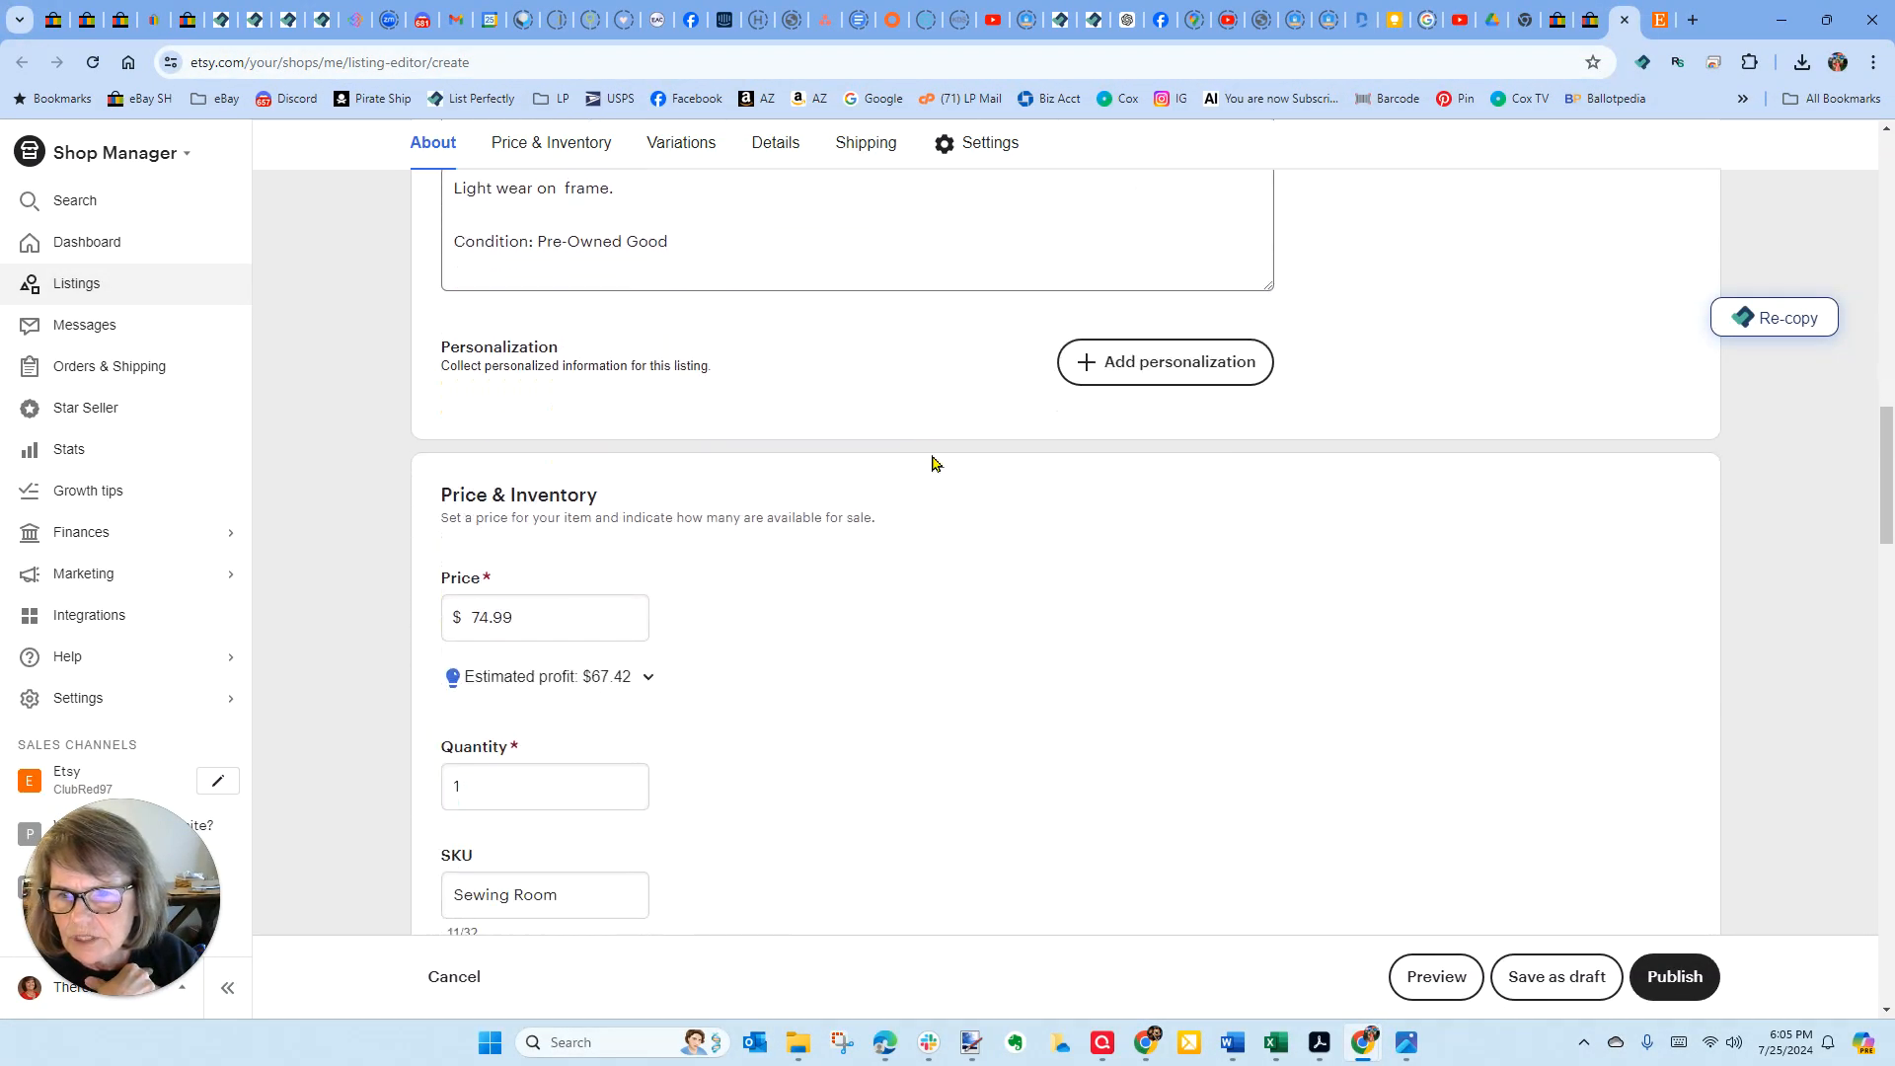
{"action": "scroll", "coordinate": [937, 462], "scroll_direction": "down", "scroll_amount": 4}
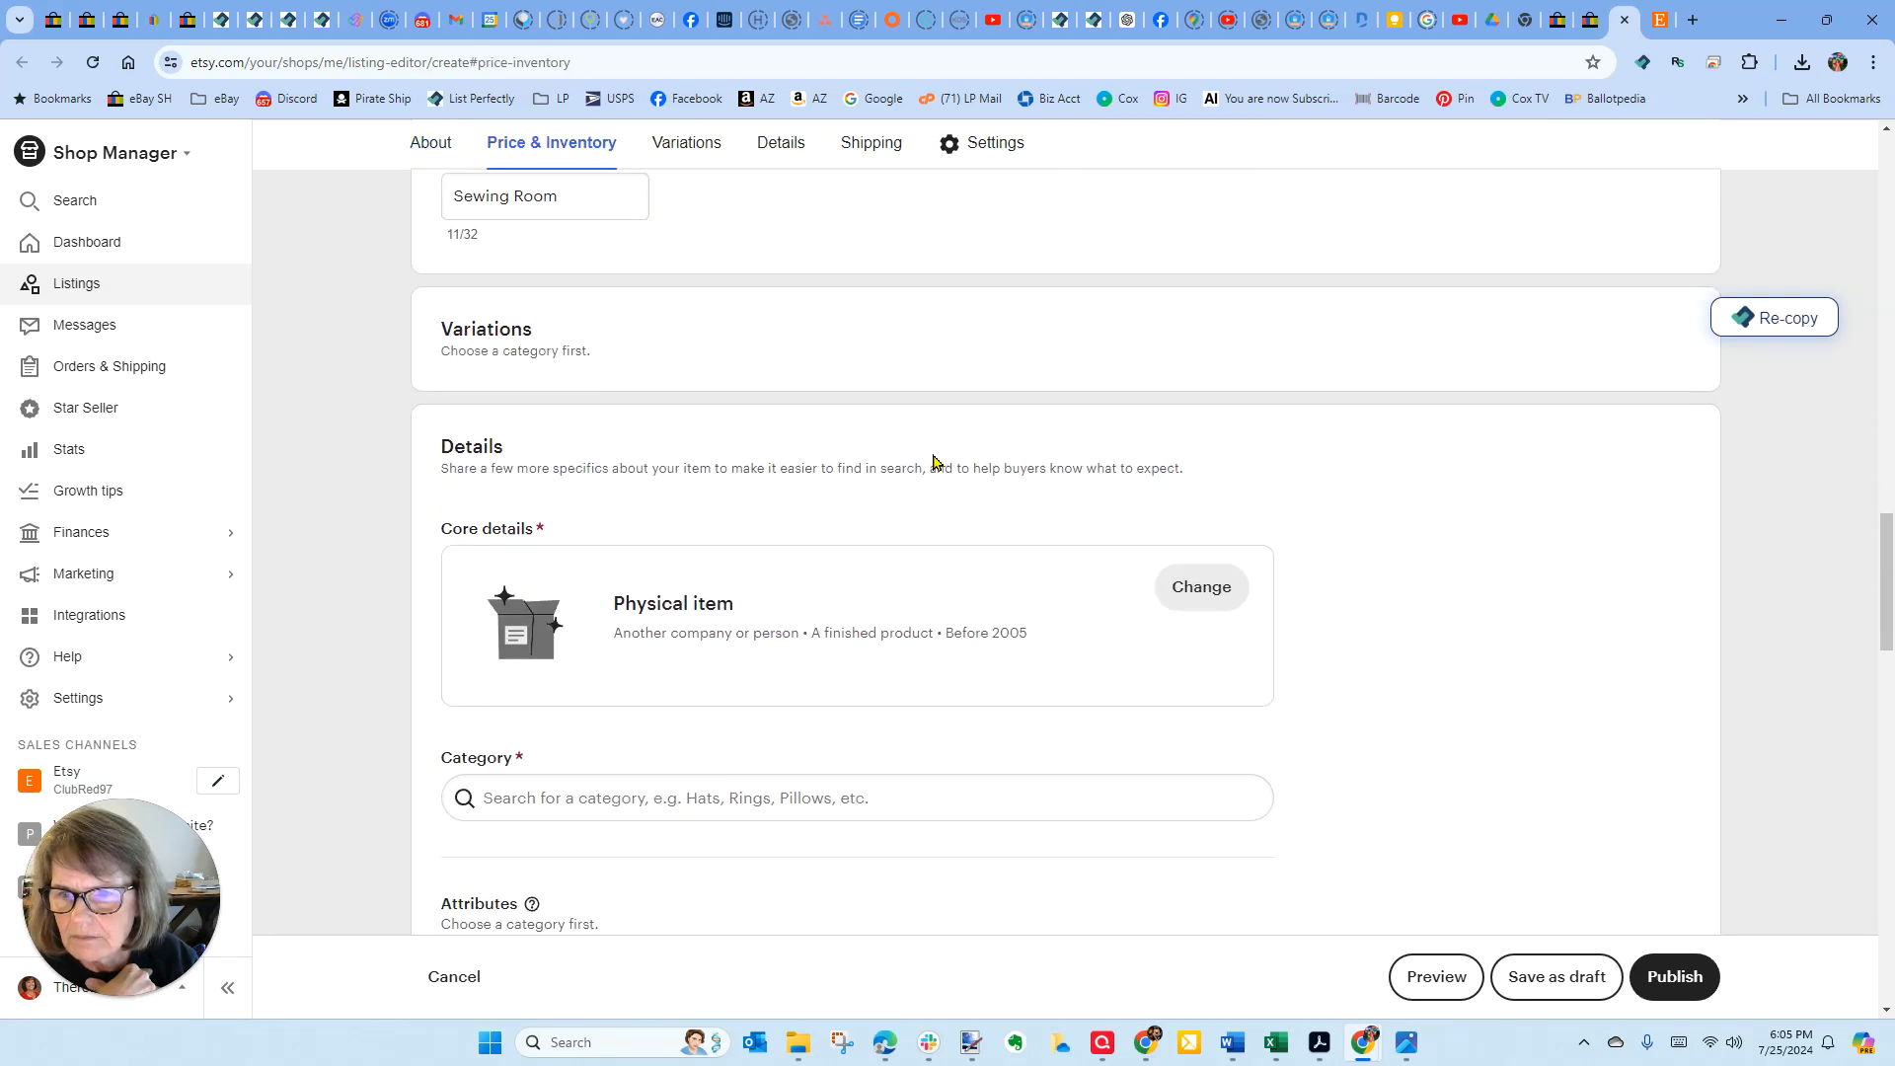
- Search the Etsy categories for "cross stitch picture" and assign Cross Stitch under Art & Collectibles, Fiber Arts
{"action": "left_click", "coordinate": [561, 585]}
{"action": "type", "text": "cross"}
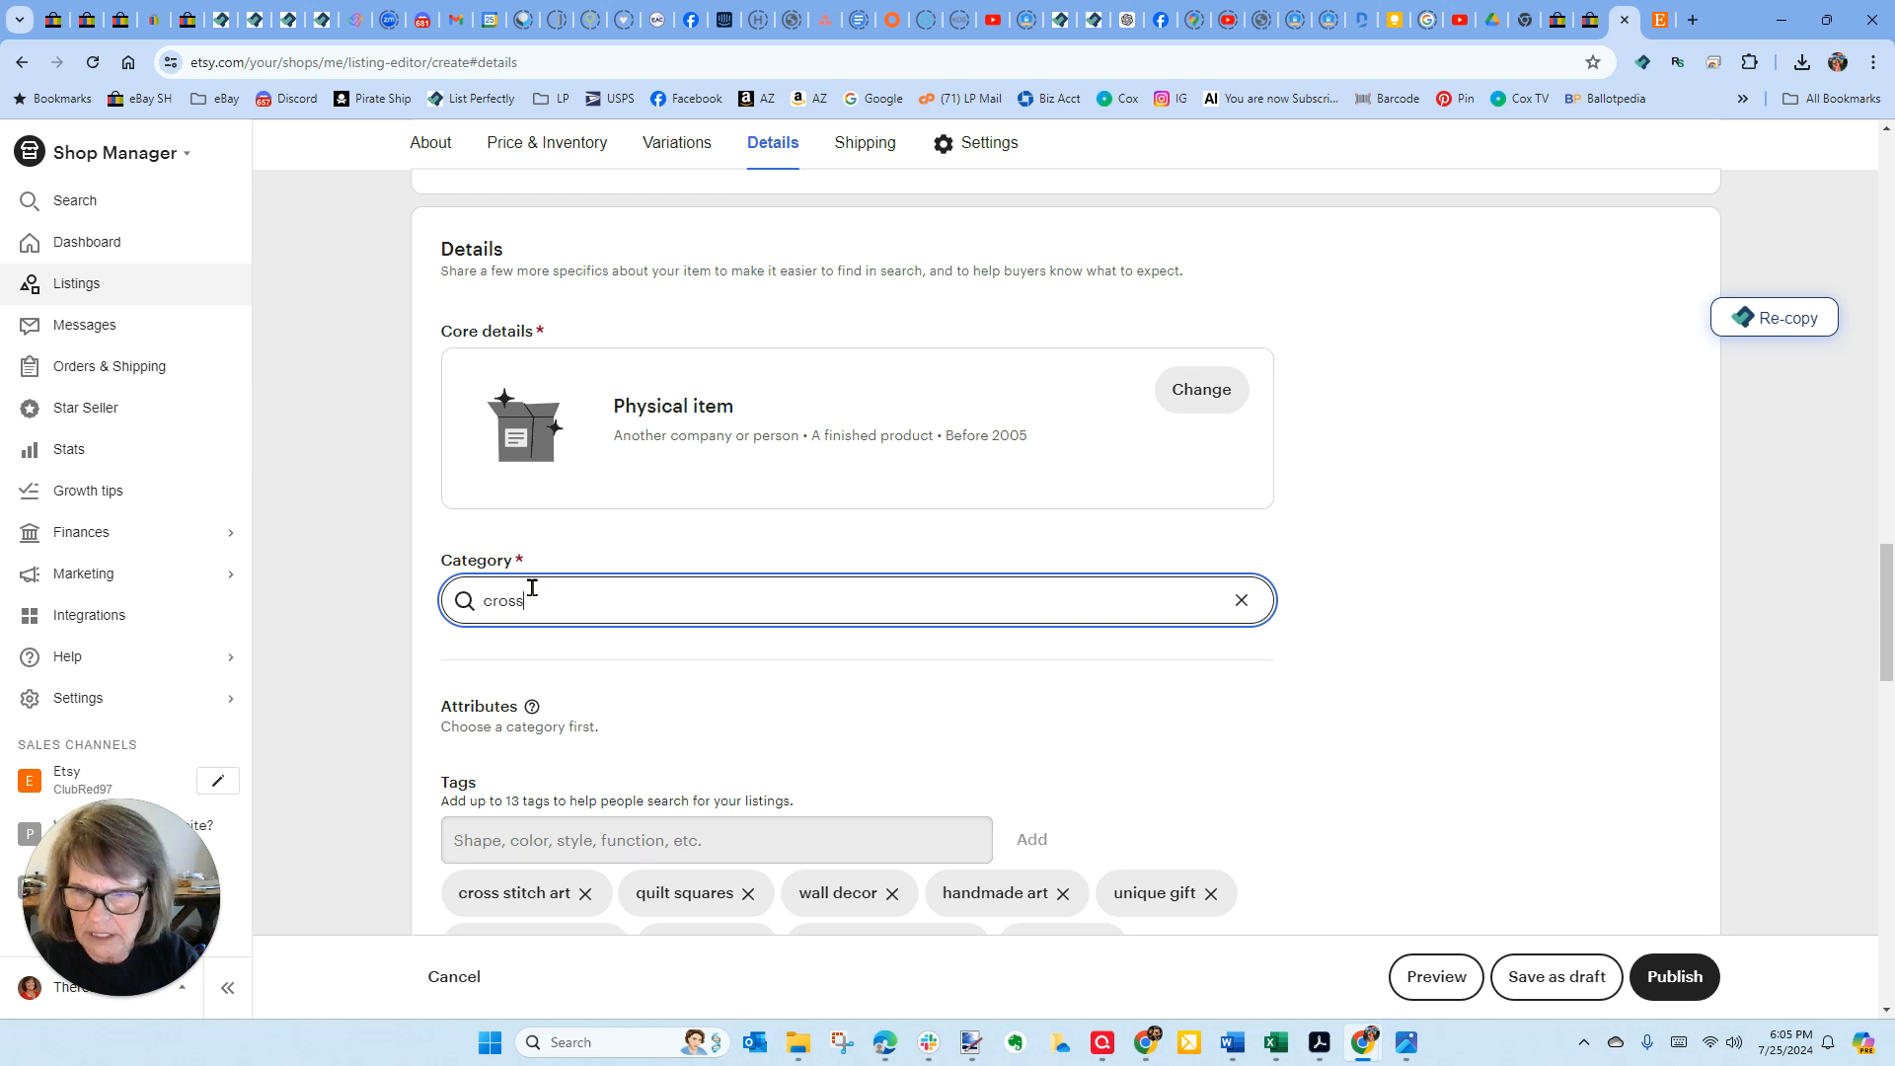
{"action": "type", "text": " stic"}
{"action": "key", "text": "BackSpace"}
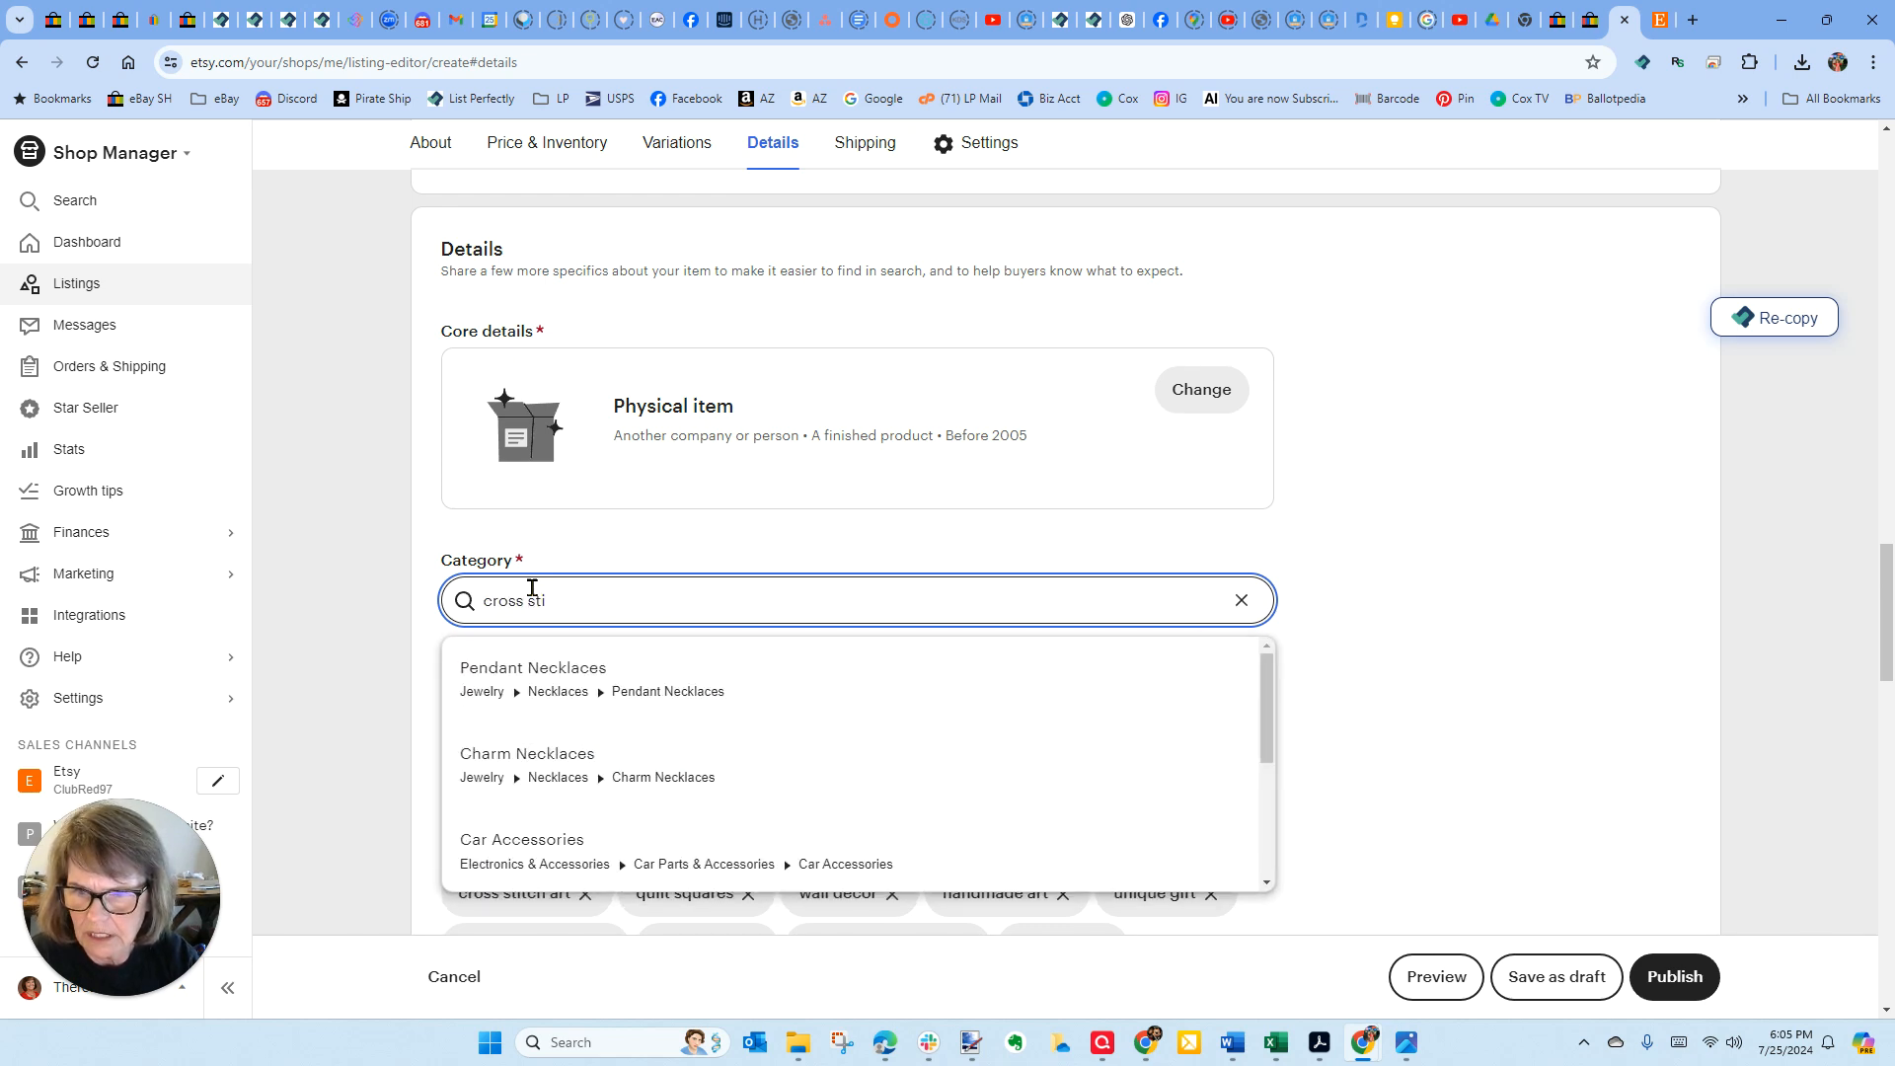
{"action": "type", "text": "tch picture"}
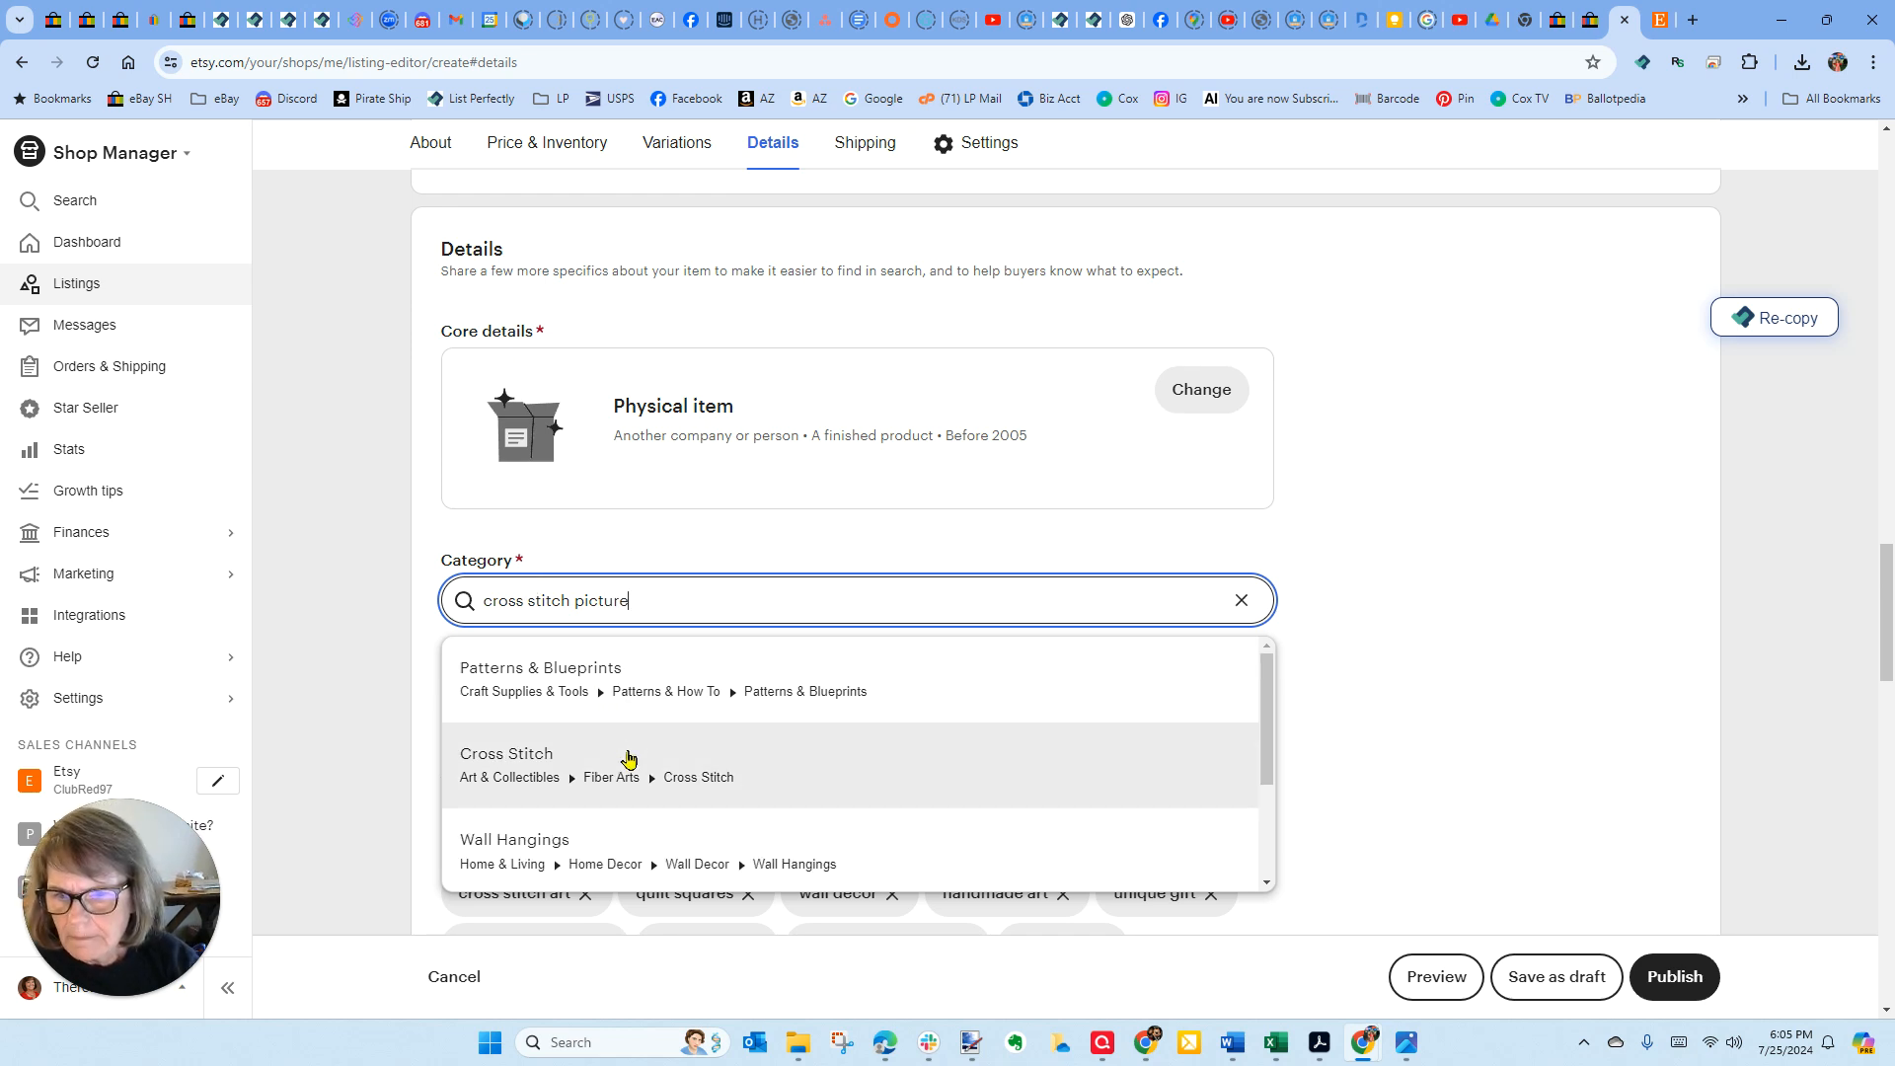
{"action": "left_click", "coordinate": [576, 785]}
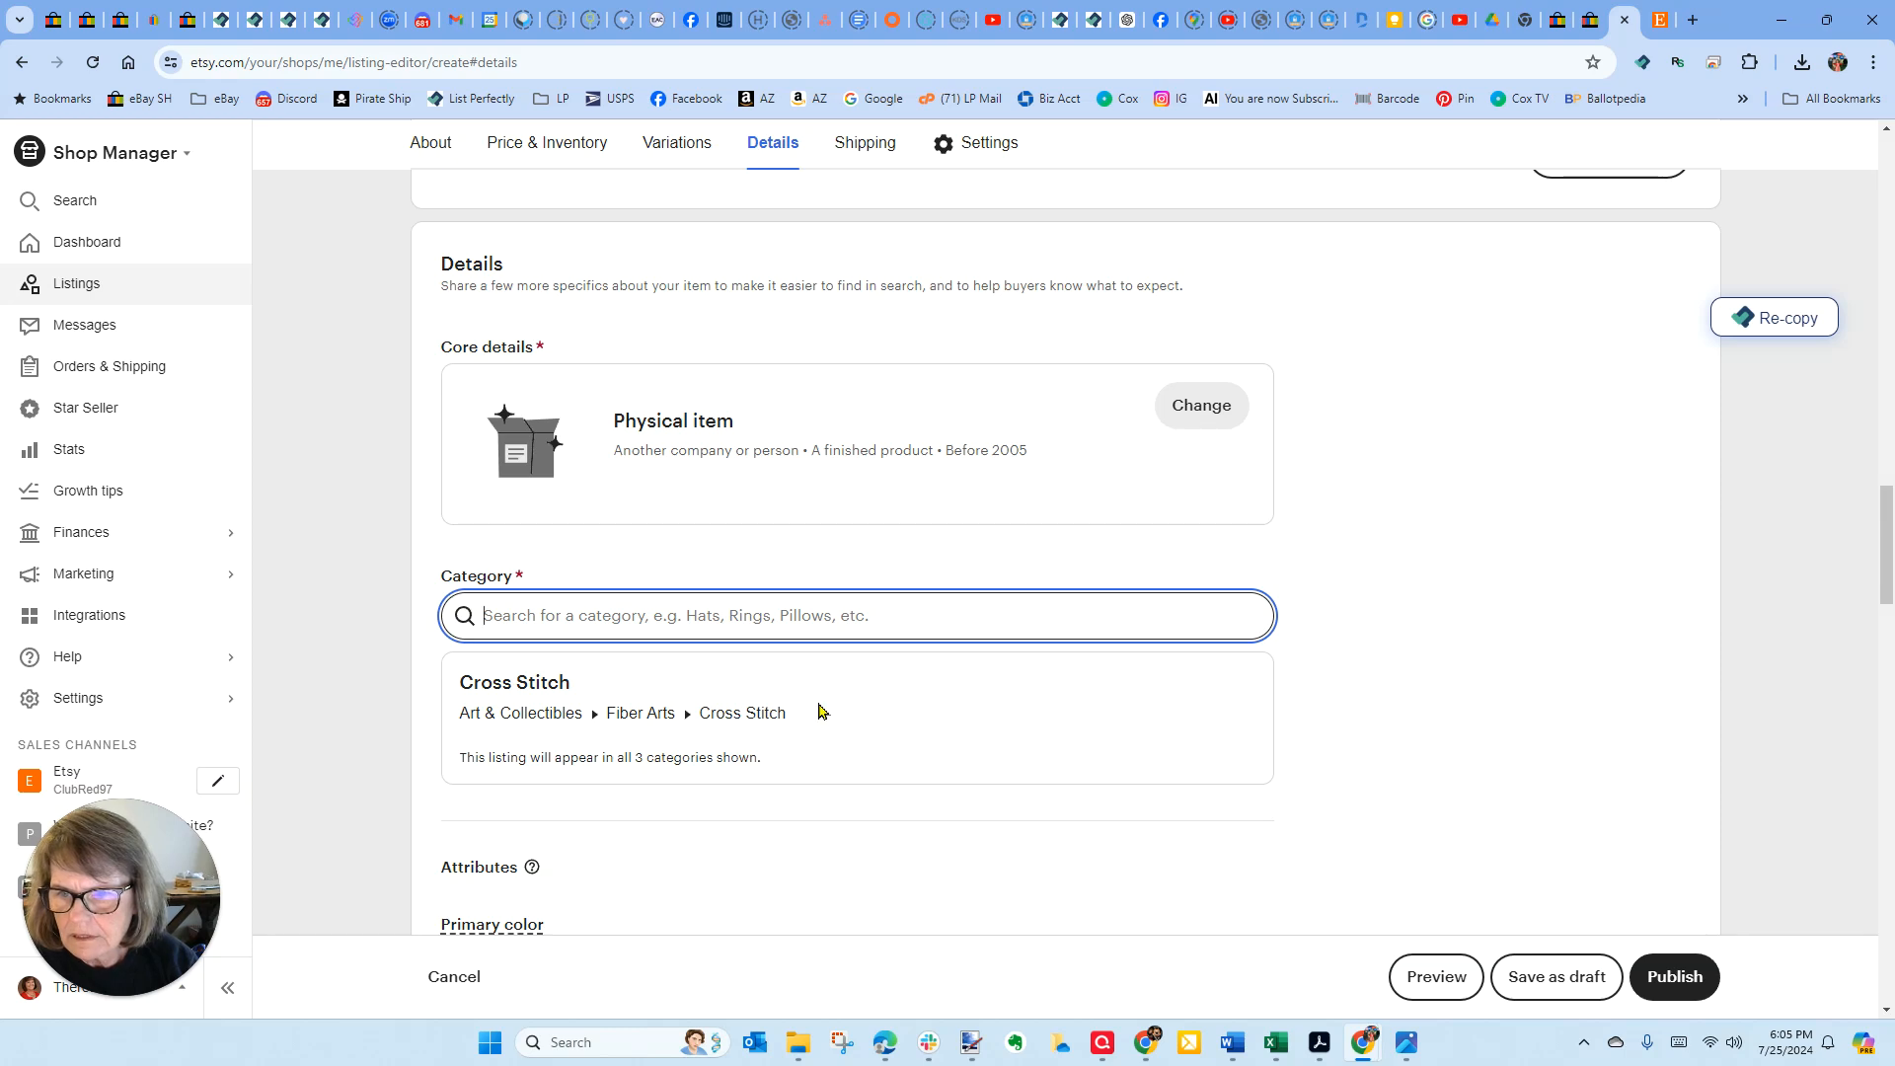
- Set the Etsy listing's primary color to Black and secondary color to Blue
{"action": "scroll", "coordinate": [835, 609], "scroll_direction": "down", "scroll_amount": 3}
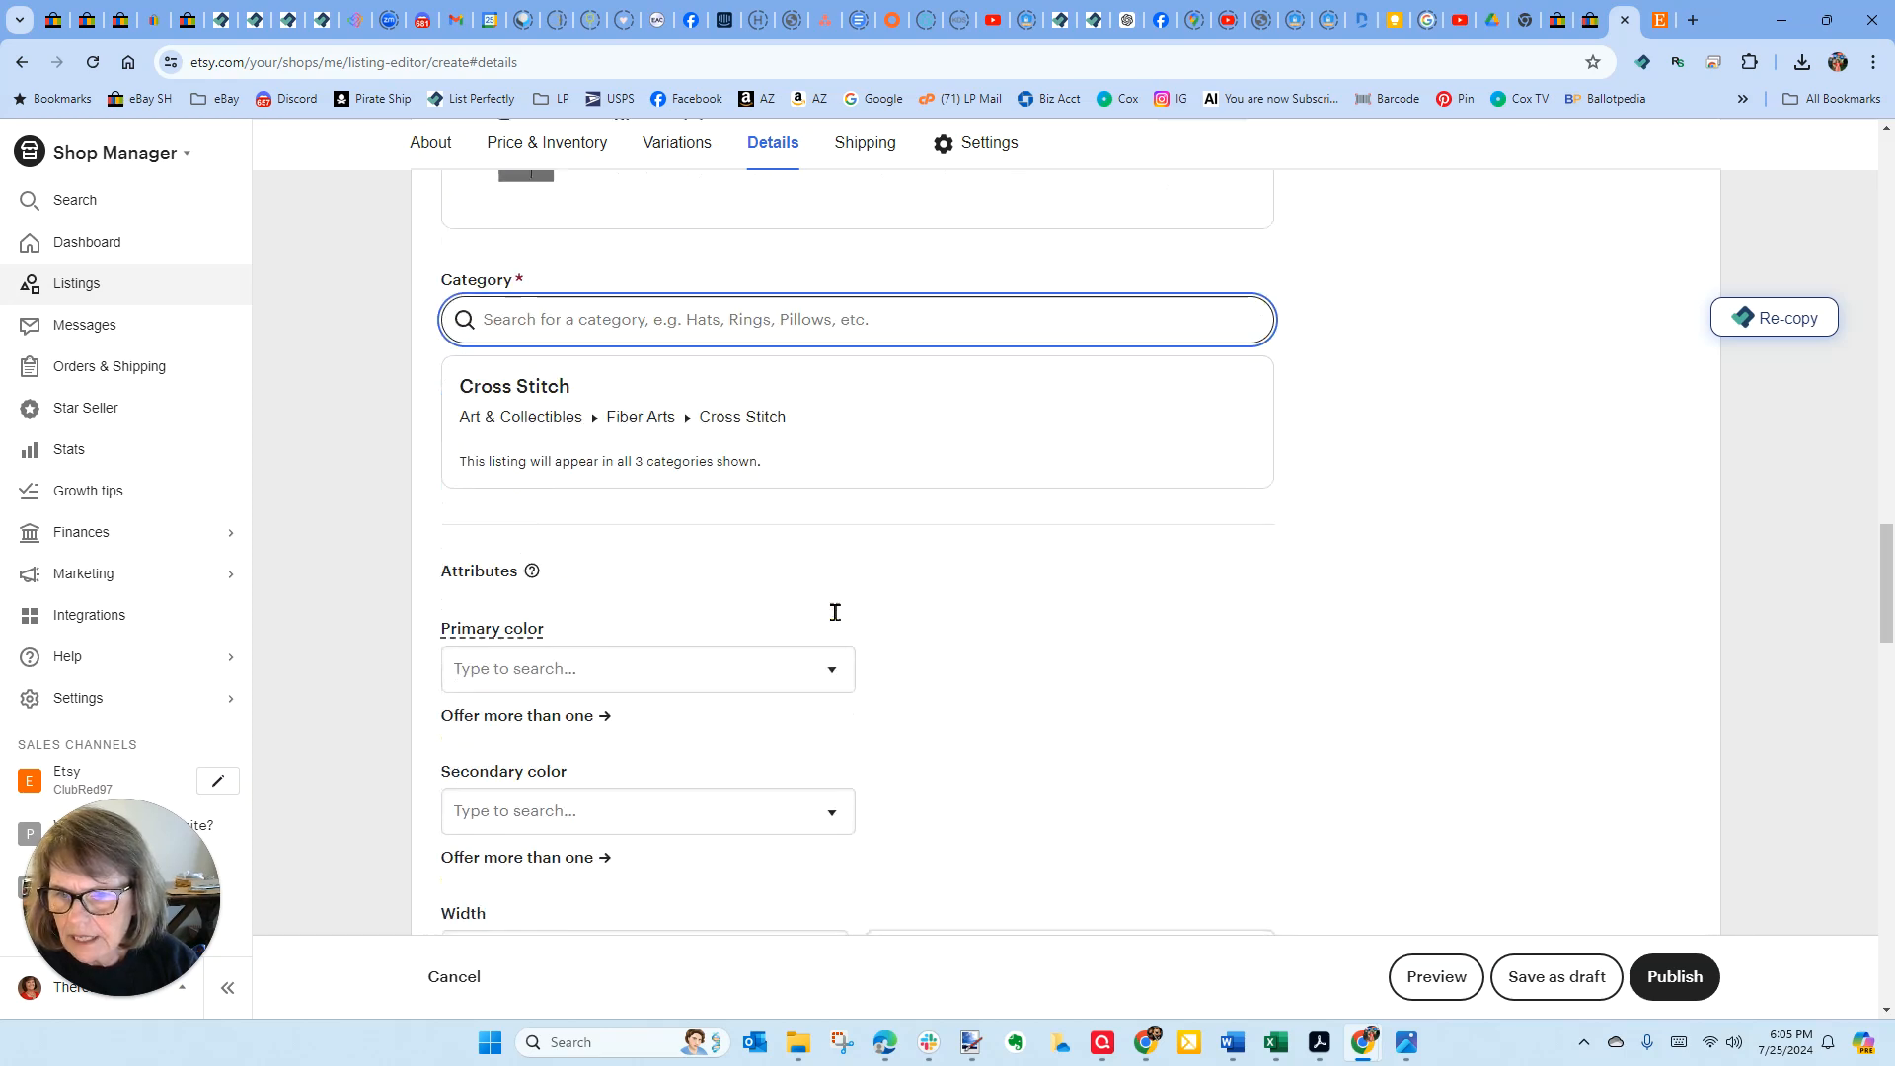
{"action": "left_click", "coordinate": [707, 665]}
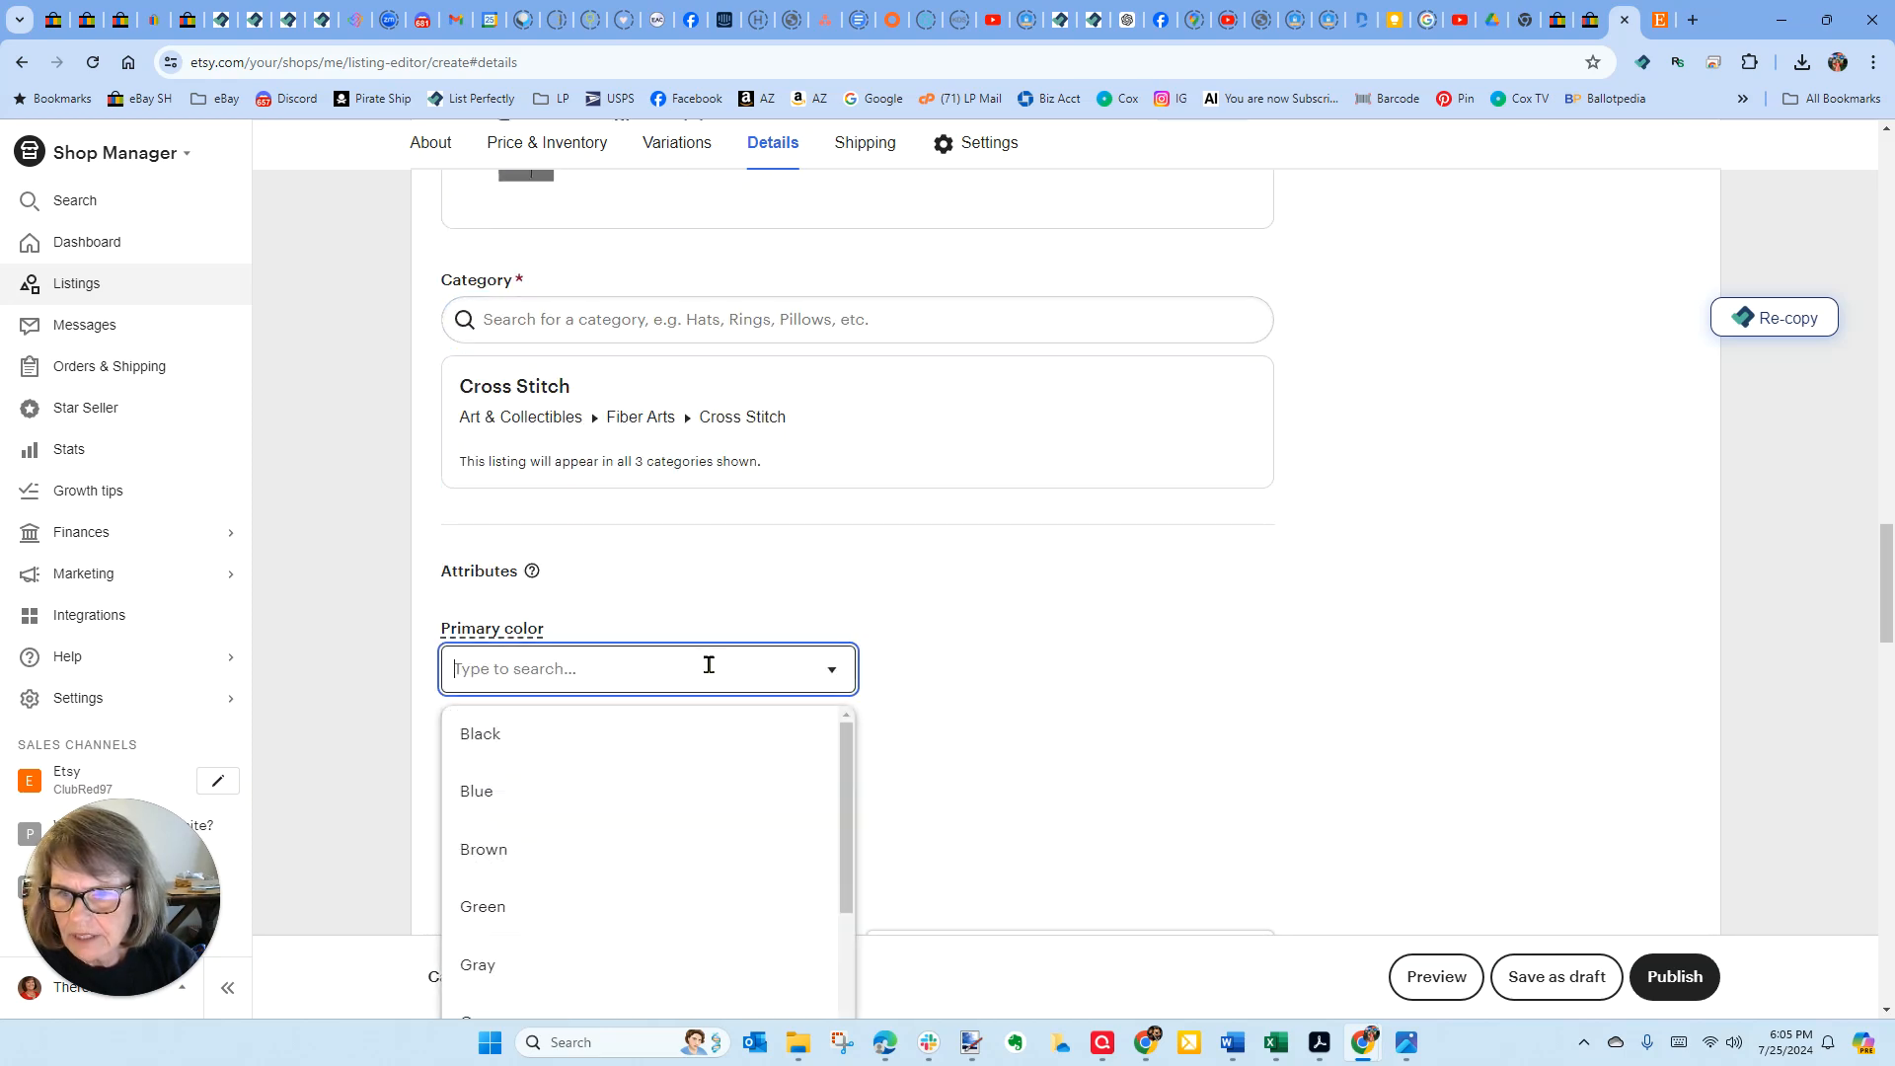
{"action": "left_click", "coordinate": [512, 742]}
{"action": "left_click", "coordinate": [613, 804]}
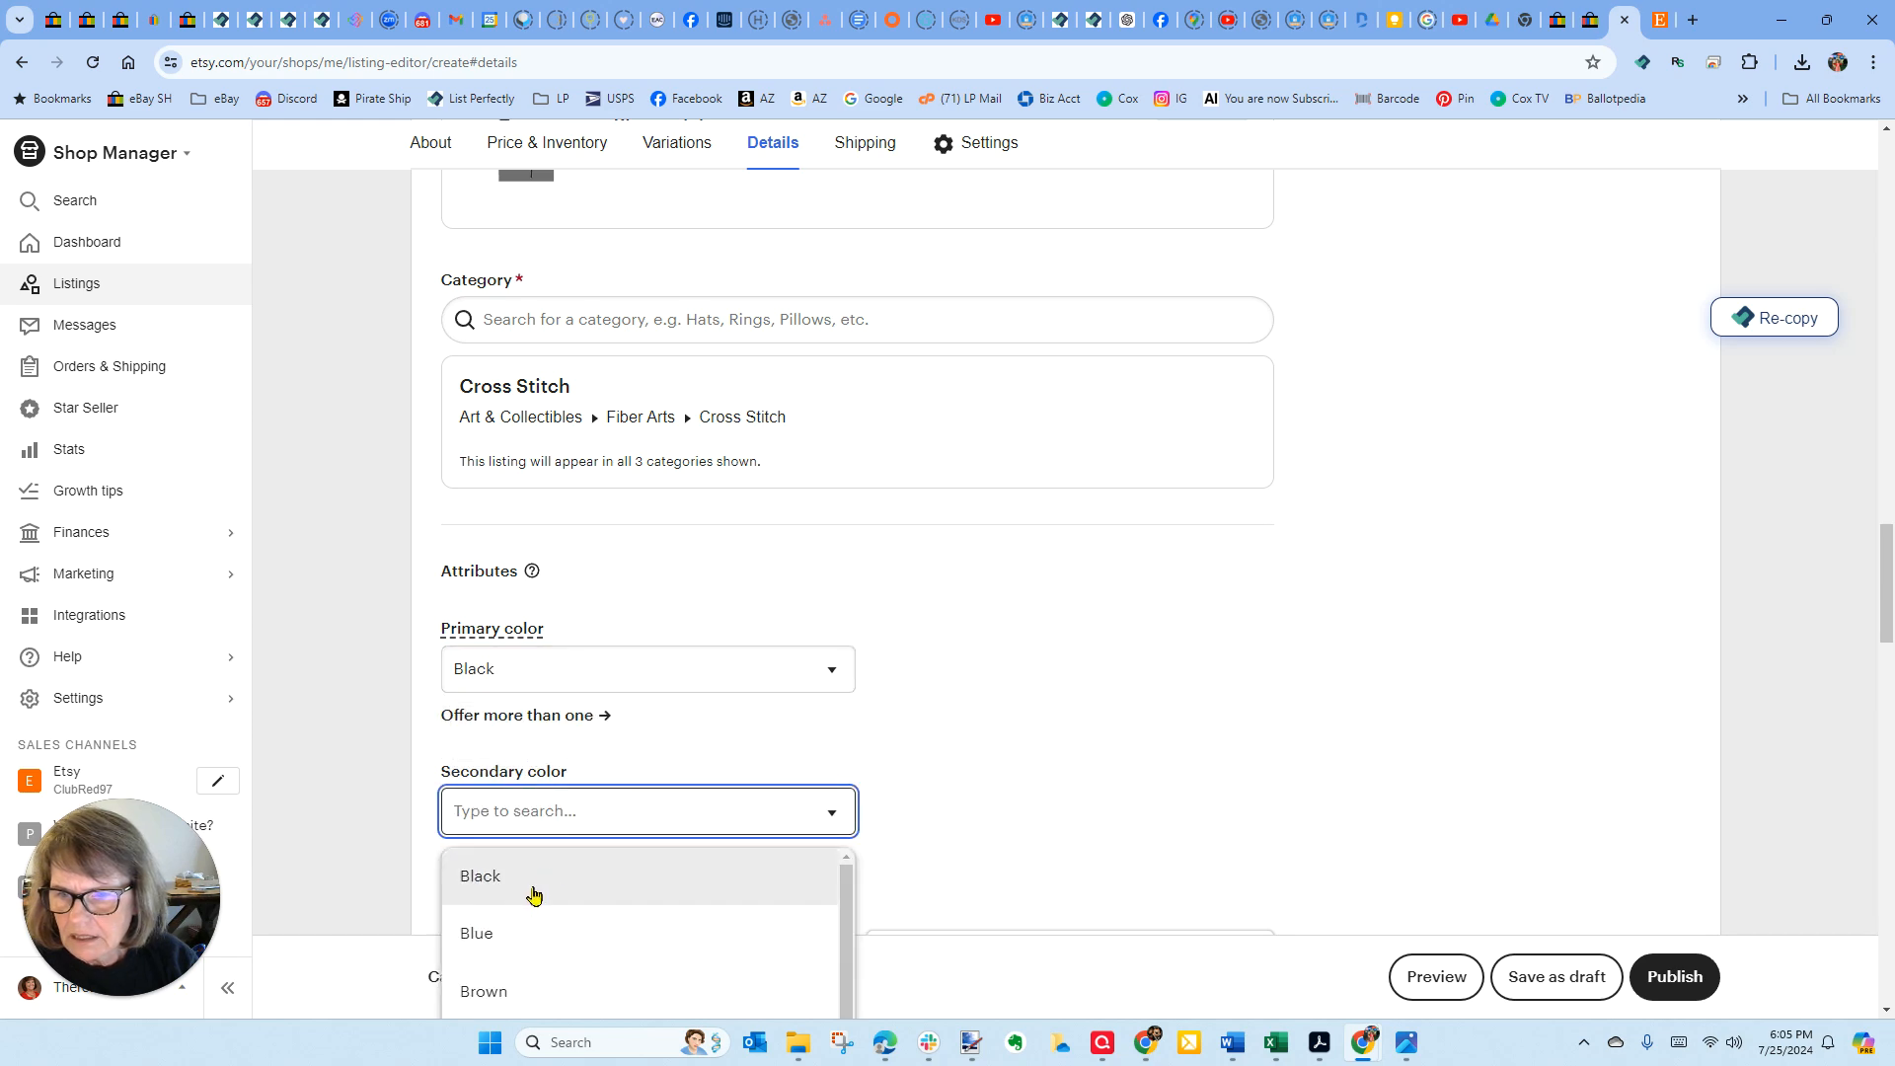
{"action": "left_click", "coordinate": [503, 932]}
- Check the item's size in the listing description and set the Width attribute to 14 inches
{"action": "scroll", "coordinate": [728, 677], "scroll_direction": "up", "scroll_amount": 13}
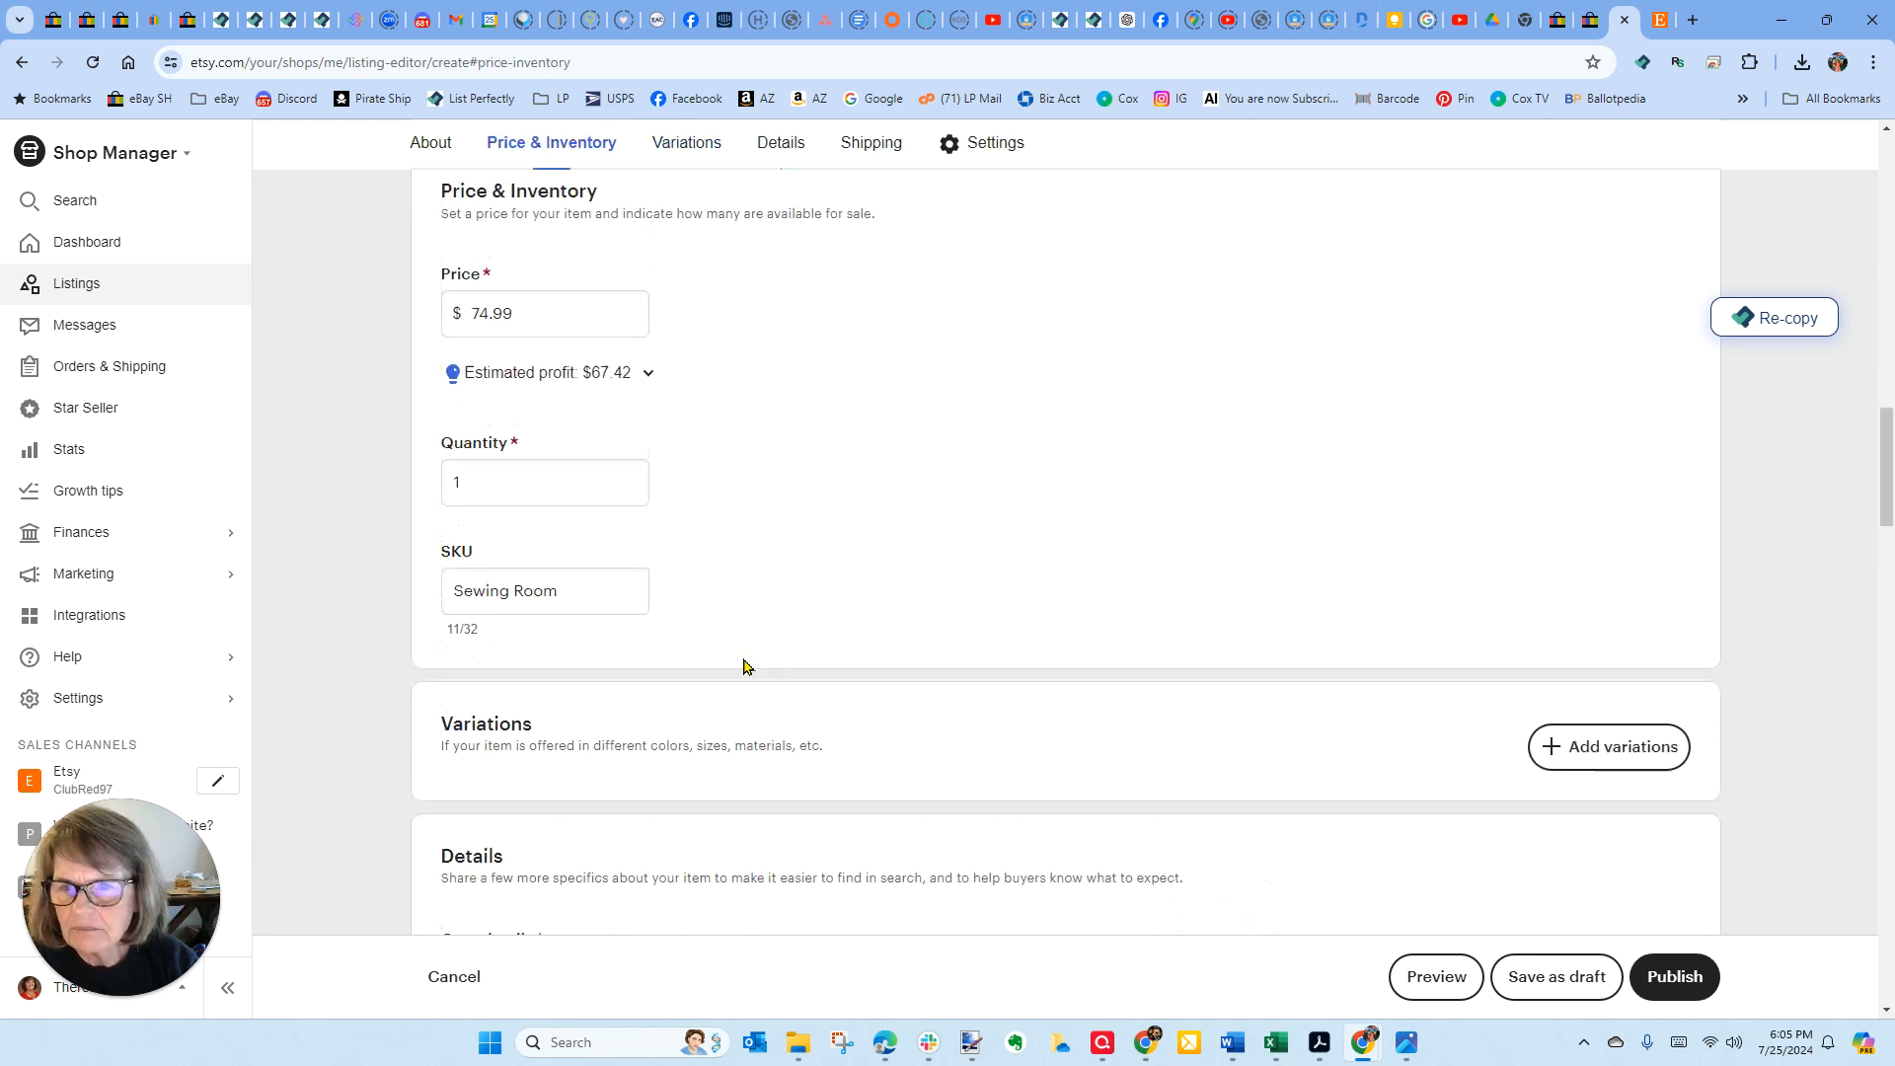
{"action": "scroll", "coordinate": [743, 666], "scroll_direction": "up", "scroll_amount": 6}
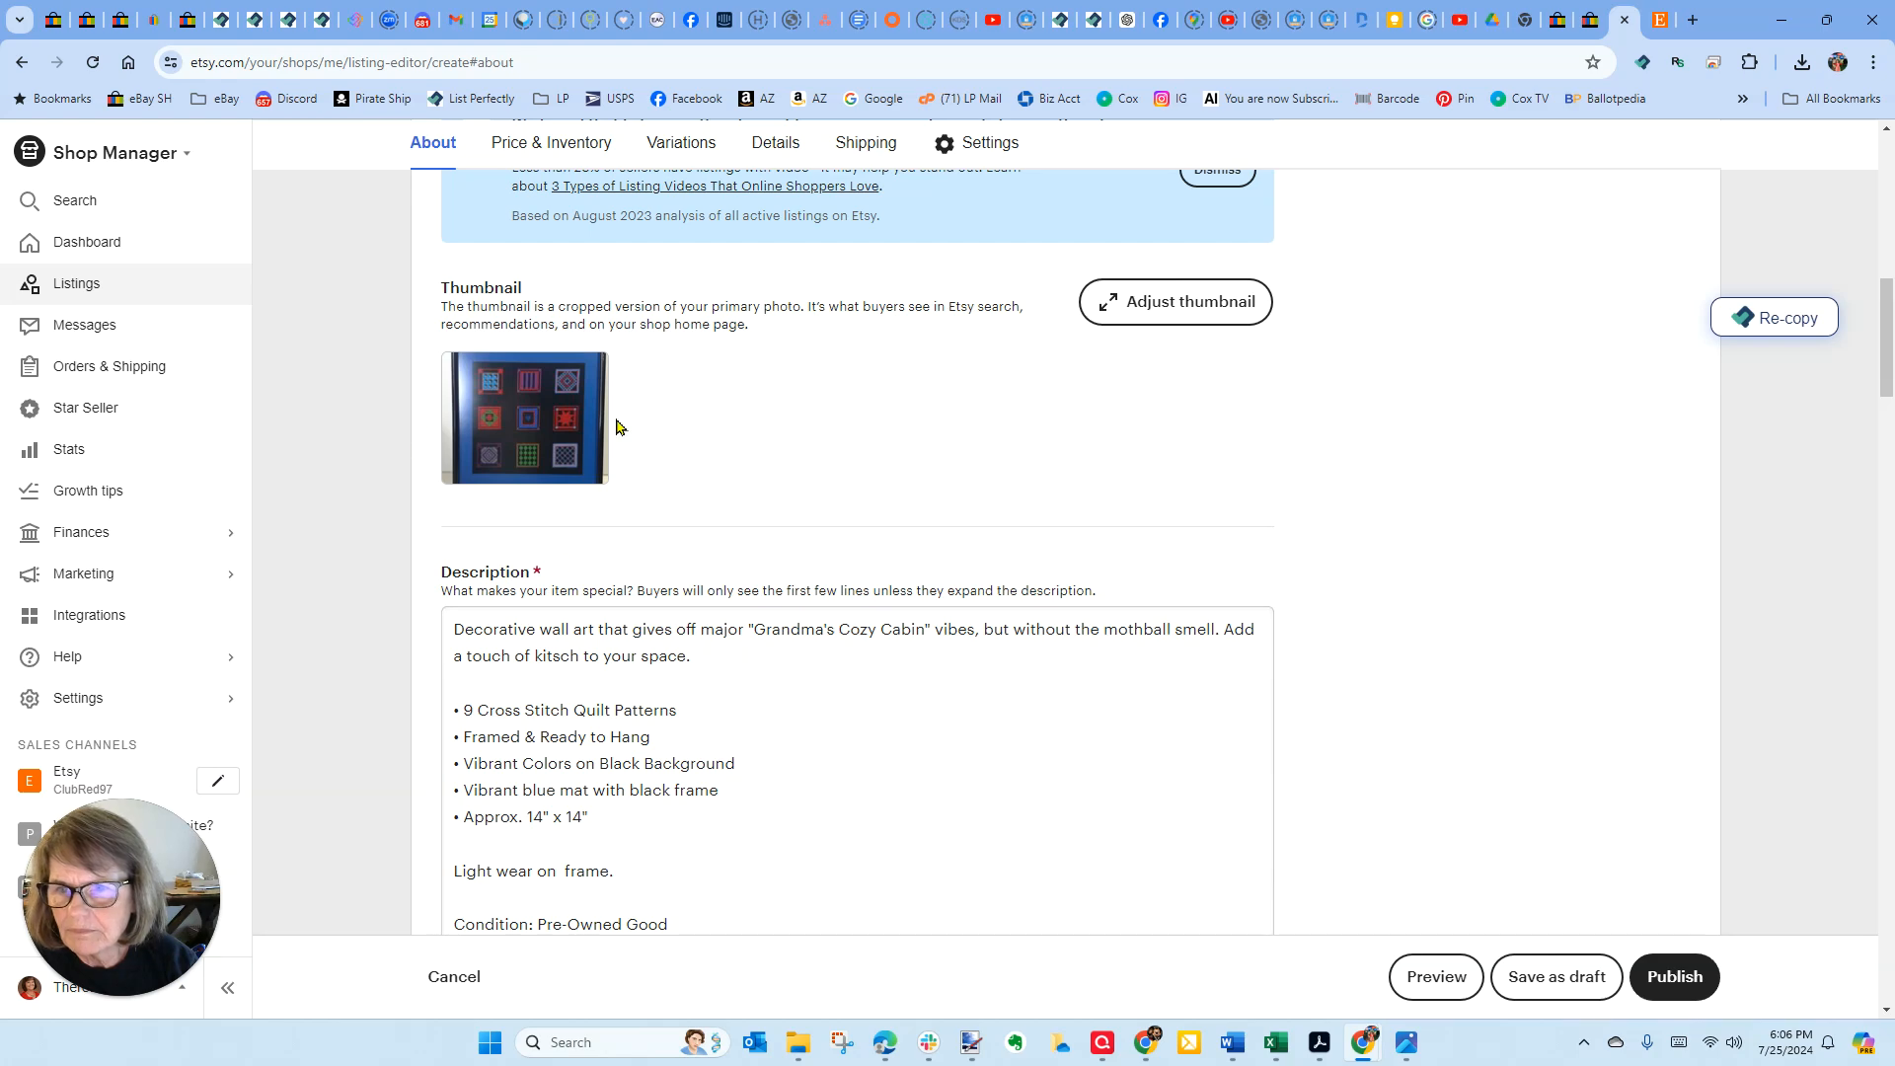
{"action": "scroll", "coordinate": [773, 586], "scroll_direction": "down", "scroll_amount": 15}
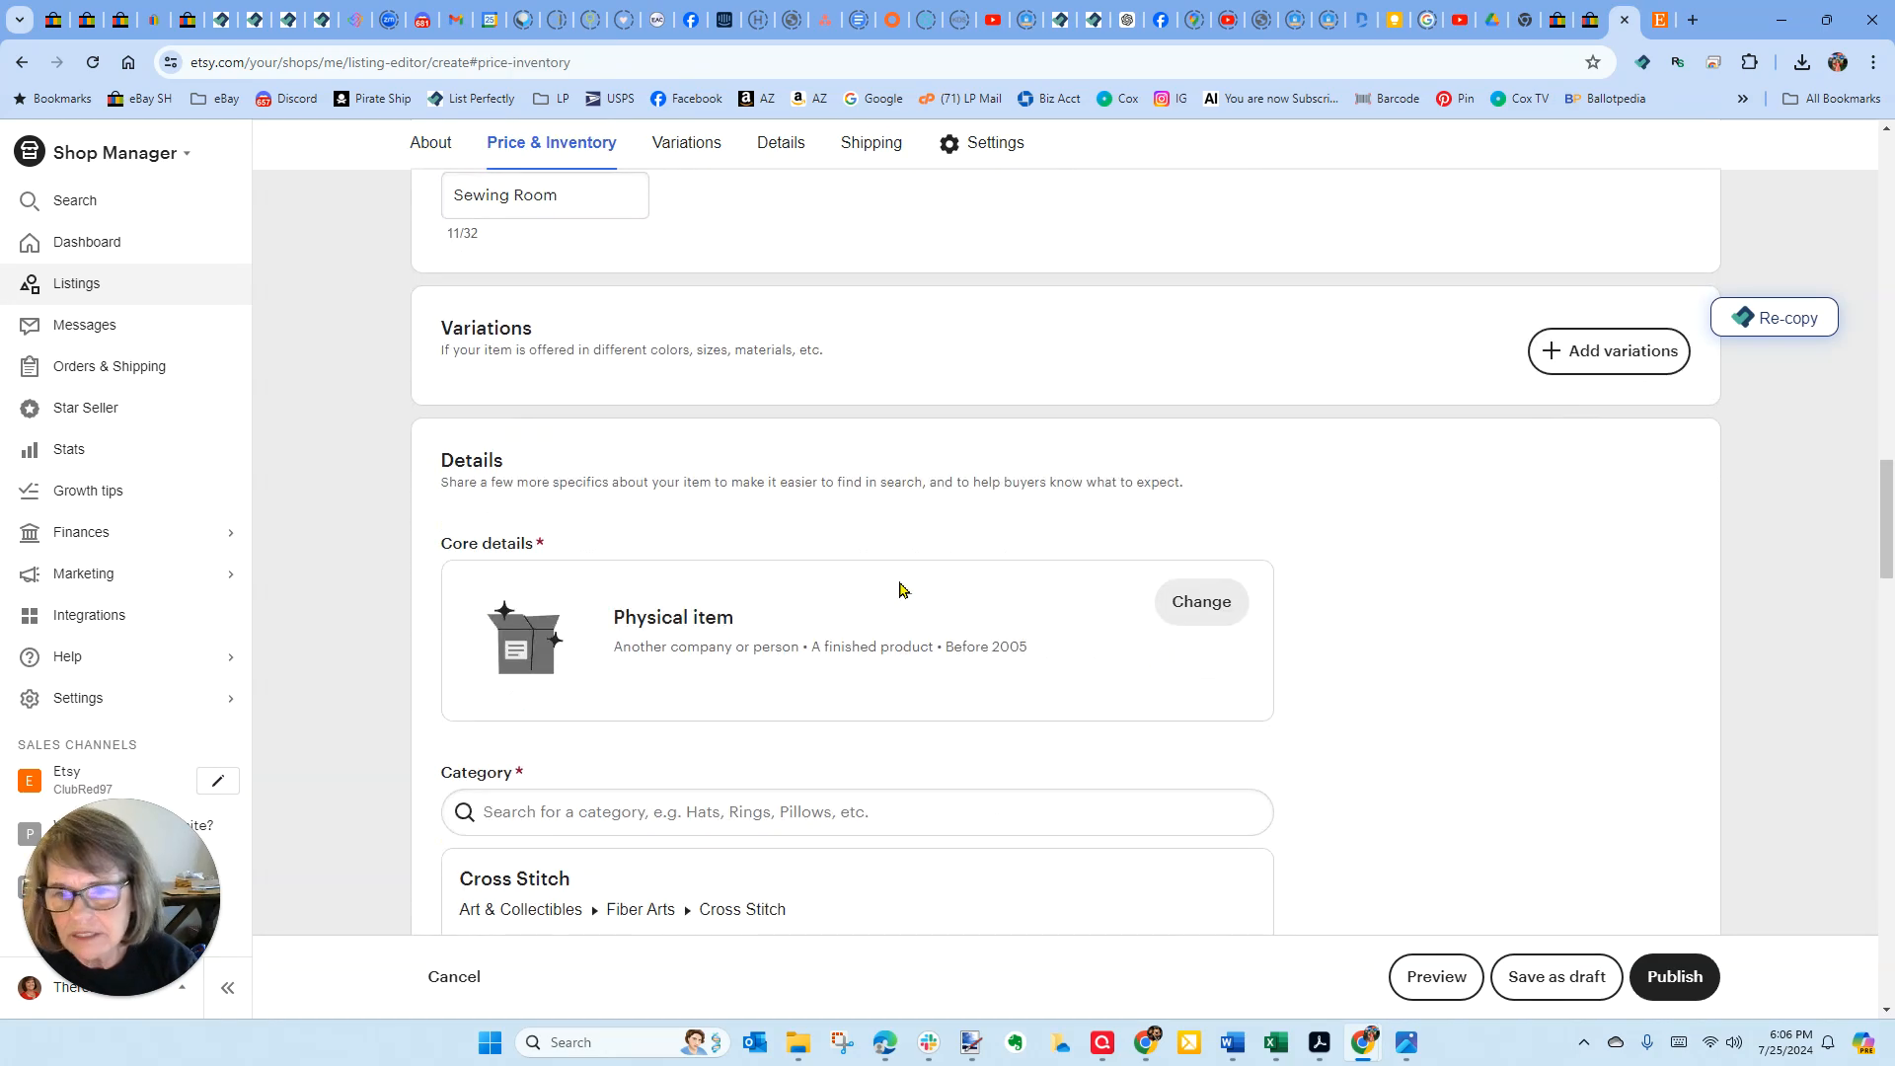
{"action": "scroll", "coordinate": [977, 589], "scroll_direction": "down", "scroll_amount": 5}
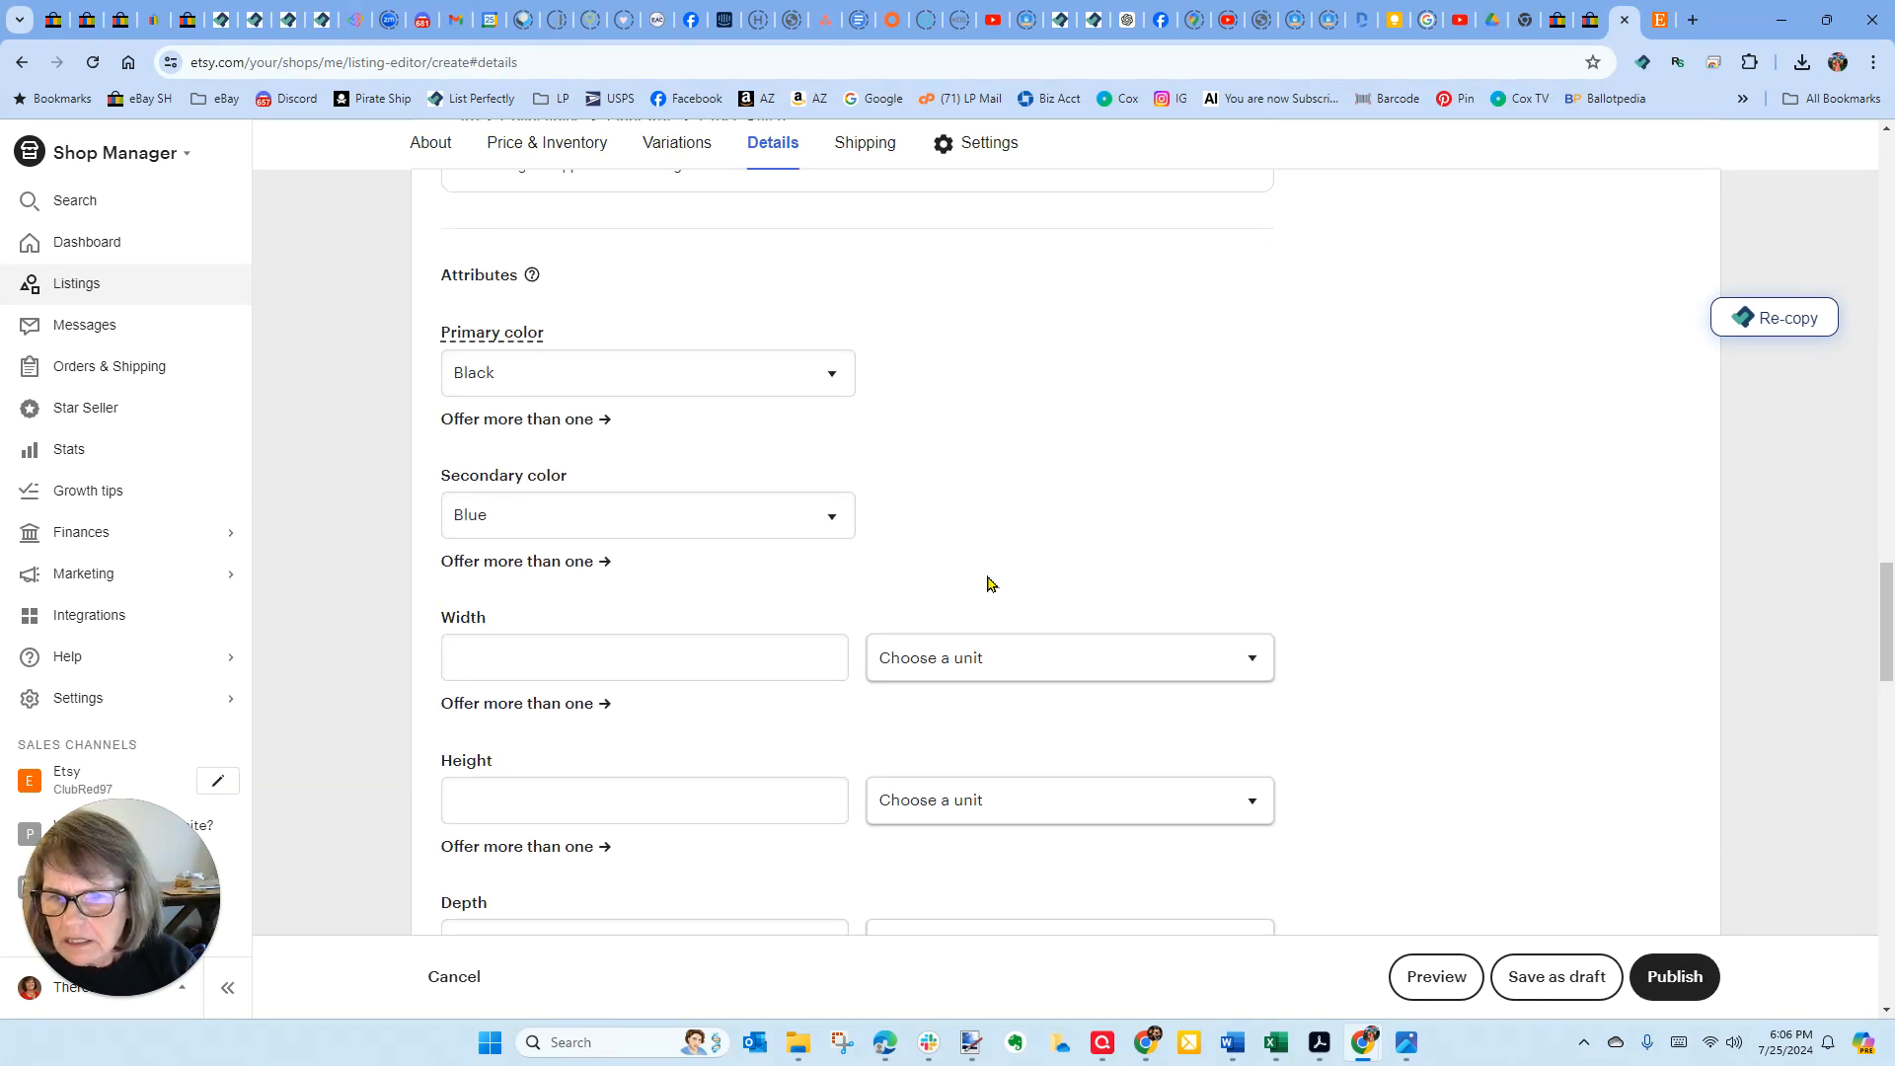
{"action": "scroll", "coordinate": [919, 593], "scroll_direction": "up", "scroll_amount": 18}
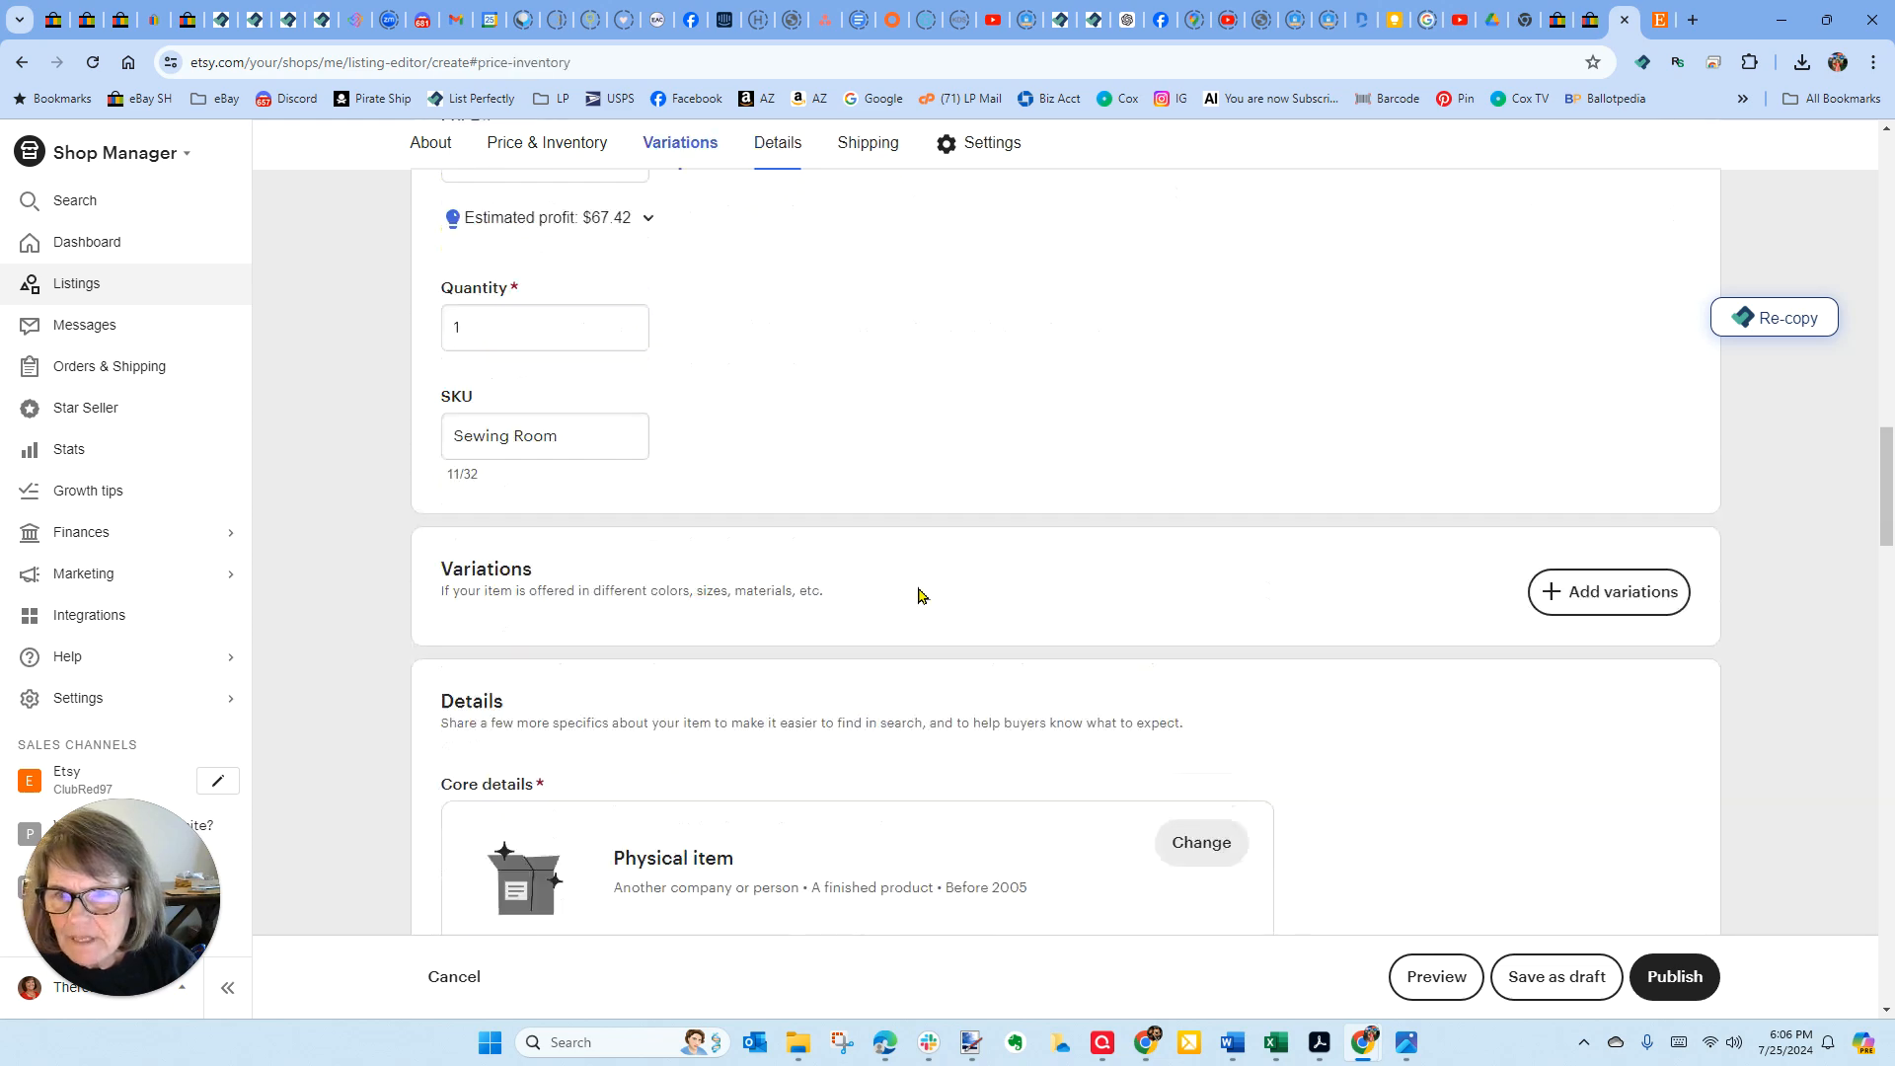
{"action": "scroll", "coordinate": [917, 586], "scroll_direction": "down", "scroll_amount": 20}
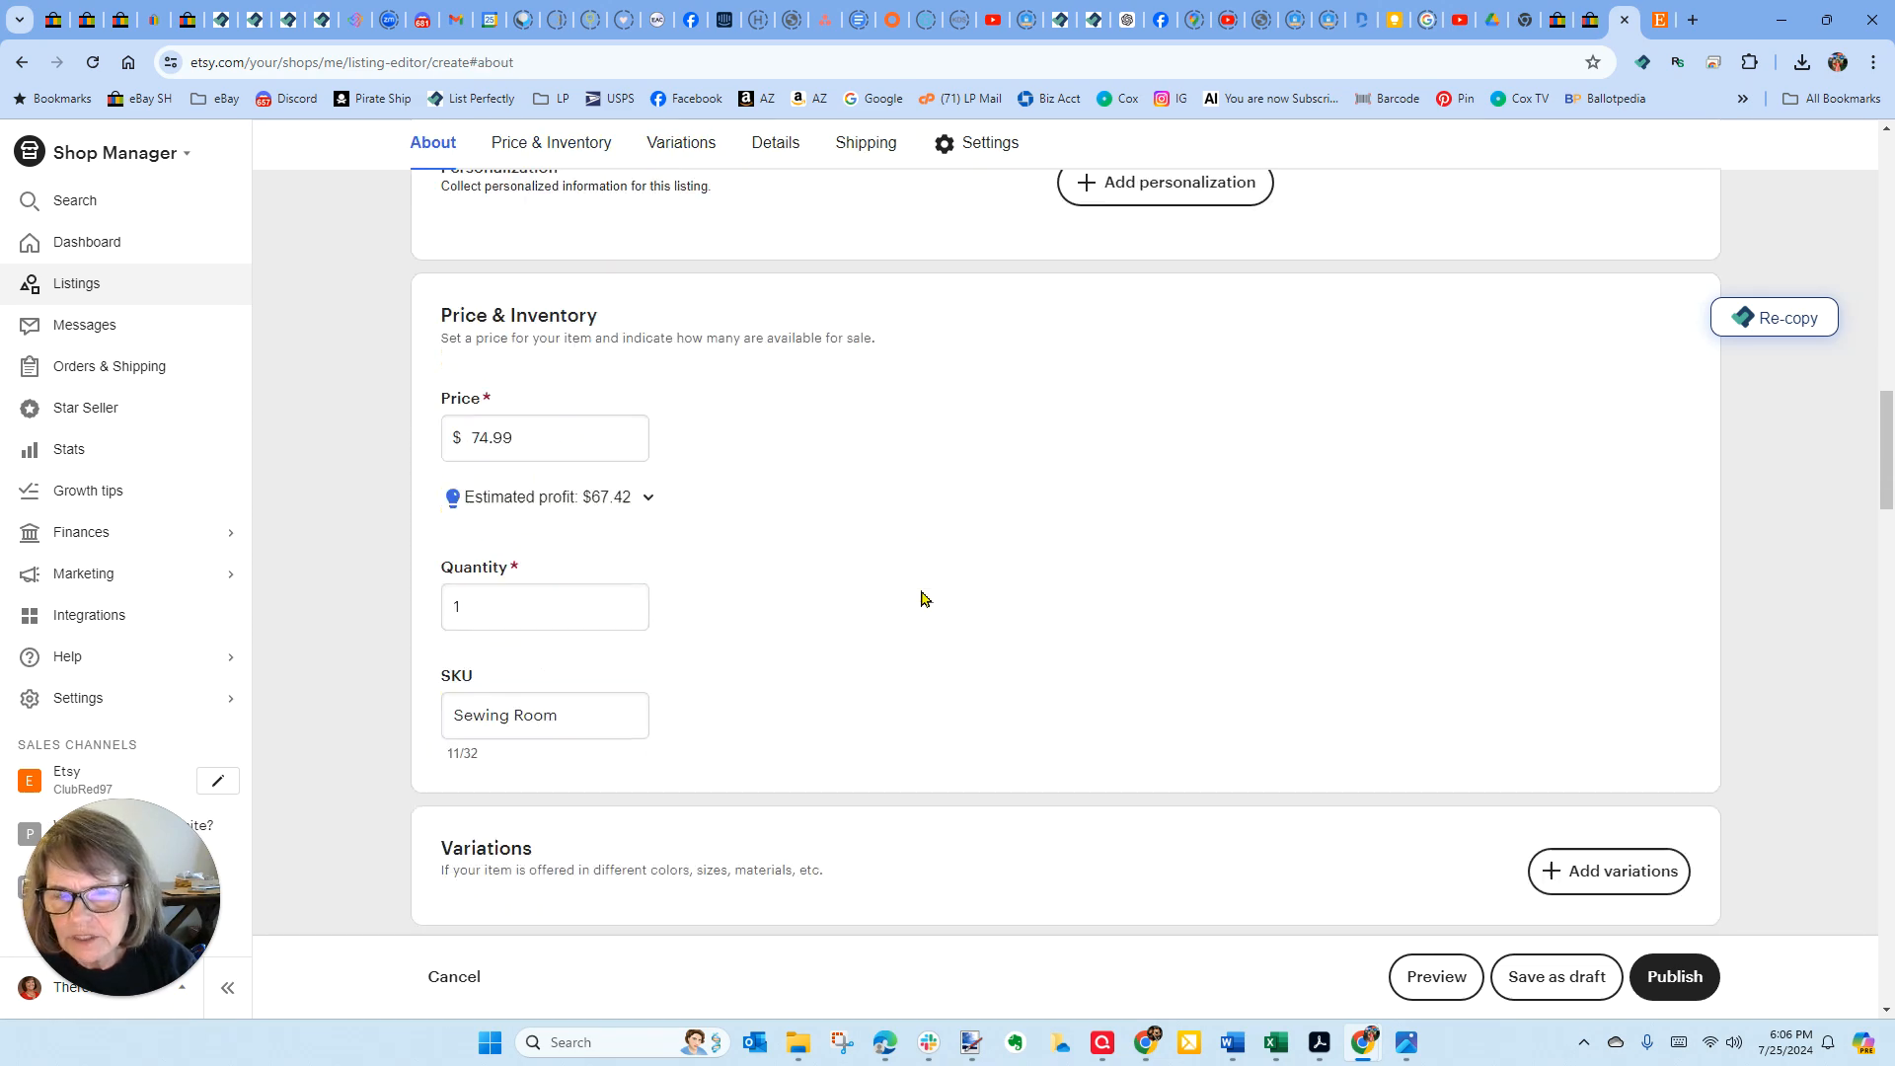
{"action": "left_click", "coordinate": [740, 469]}
{"action": "type", "text": "14"}
{"action": "left_click", "coordinate": [933, 467]}
{"action": "left_click", "coordinate": [912, 556]}
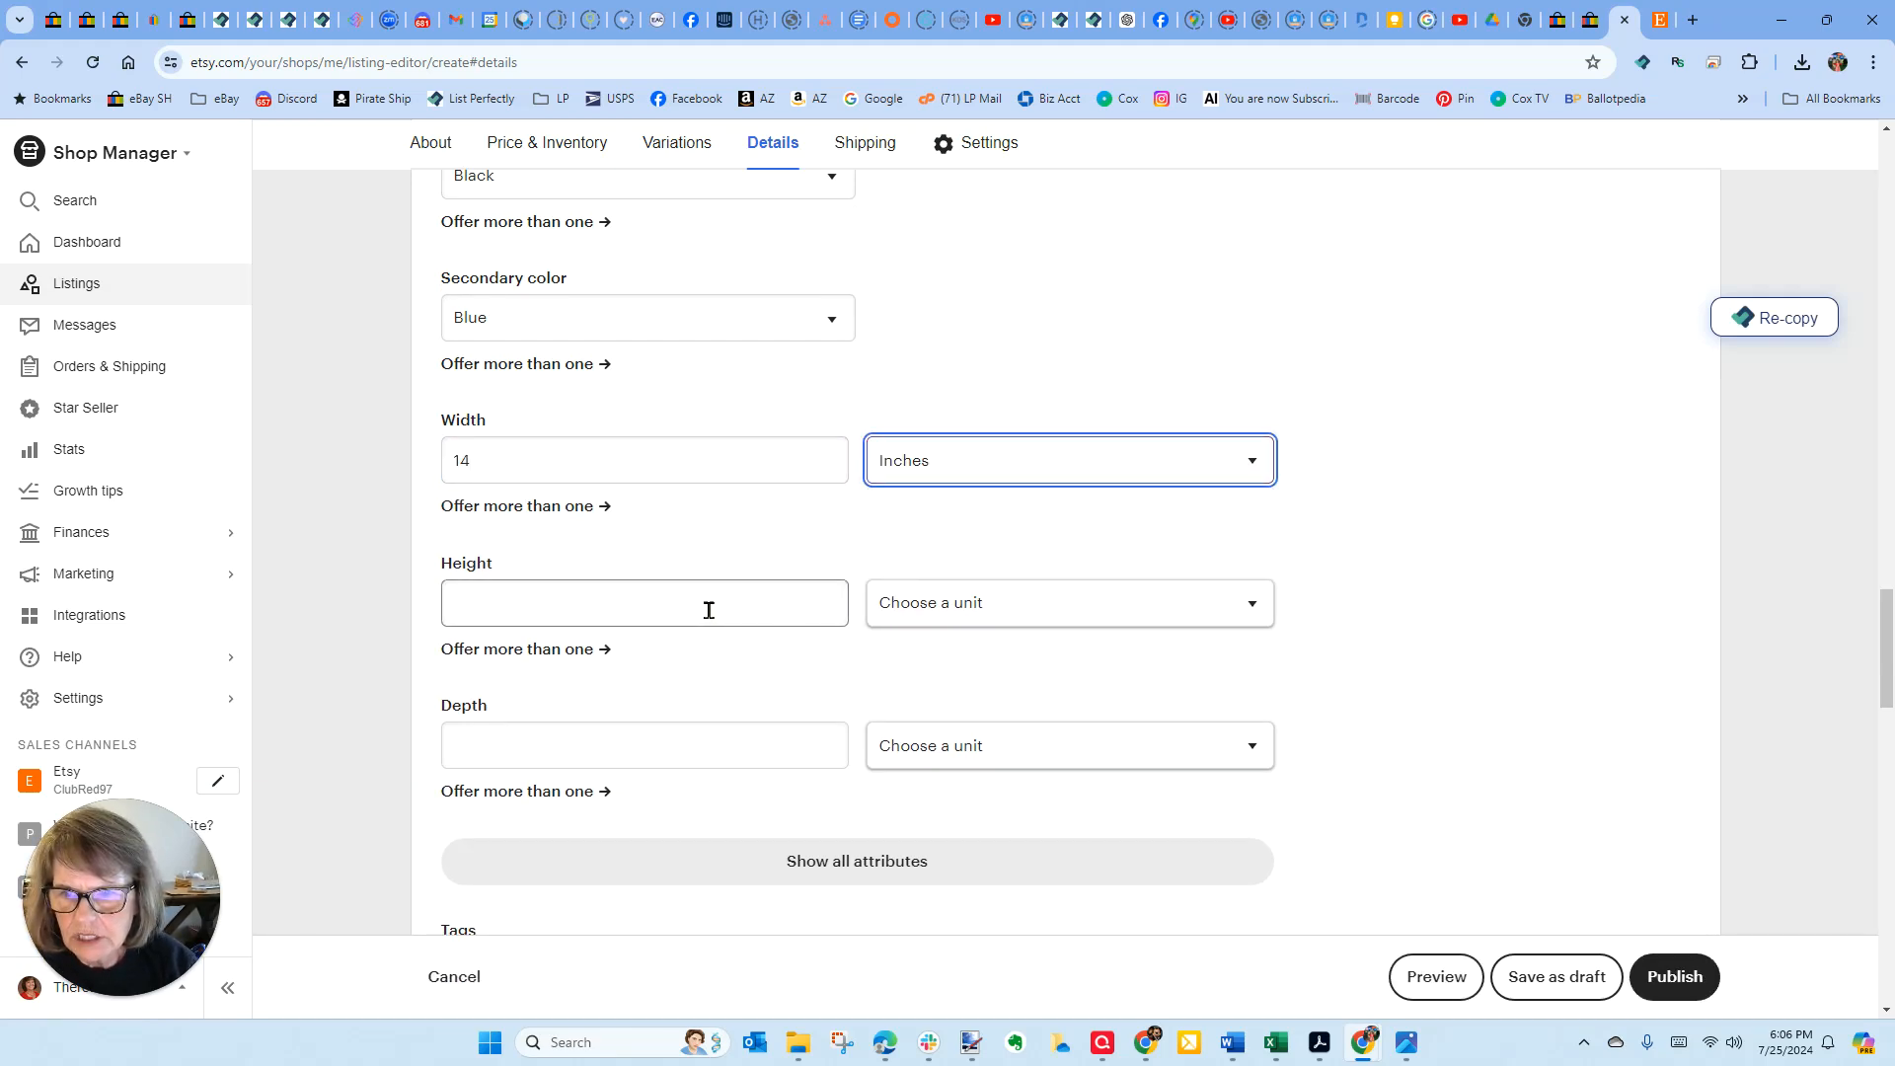
- Set the listing's Height attribute to 14 inches
{"action": "left_click", "coordinate": [708, 612]}
{"action": "type", "text": "14"}
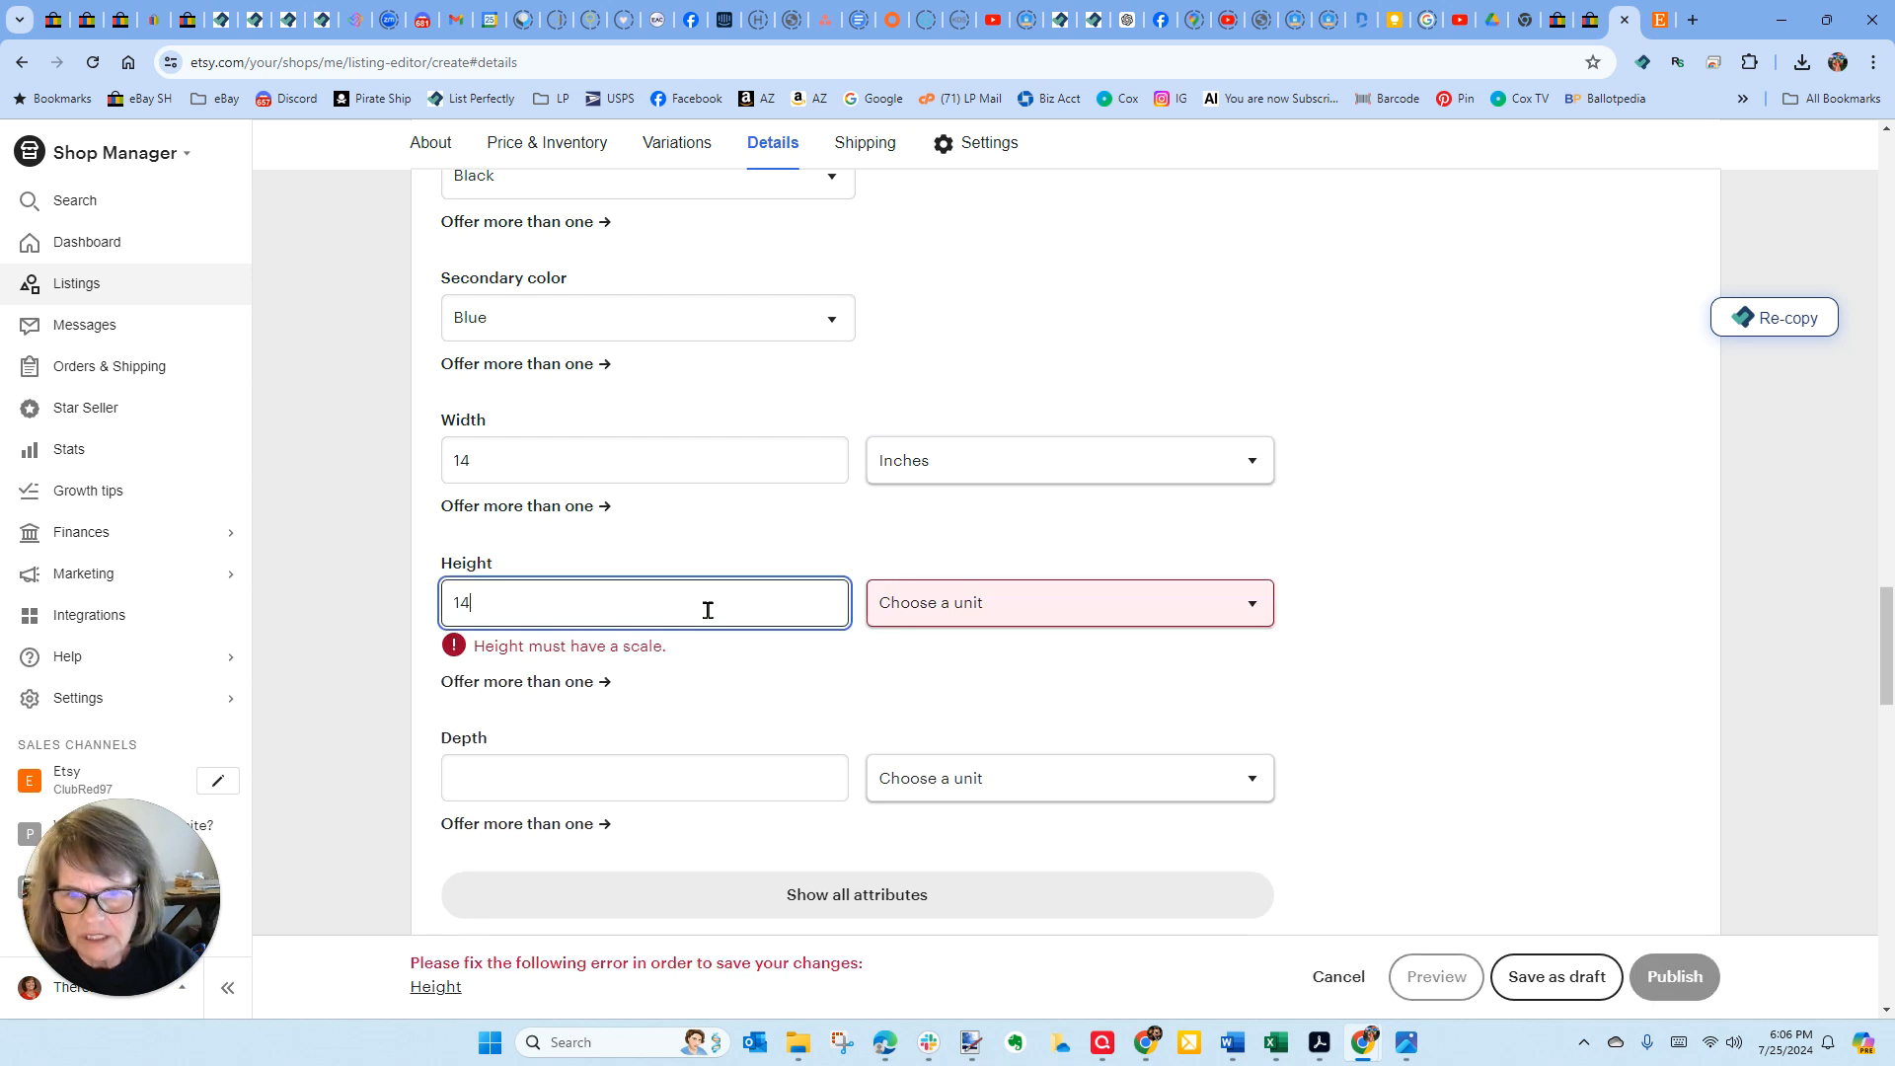
{"action": "left_click", "coordinate": [923, 609]}
{"action": "left_click", "coordinate": [916, 706]}
- Apply the "2-3 Lbs Standard Shipping $34.99" shipping profile to the Amish Quilt Squares listing
{"action": "scroll", "coordinate": [922, 690], "scroll_direction": "down", "scroll_amount": 4}
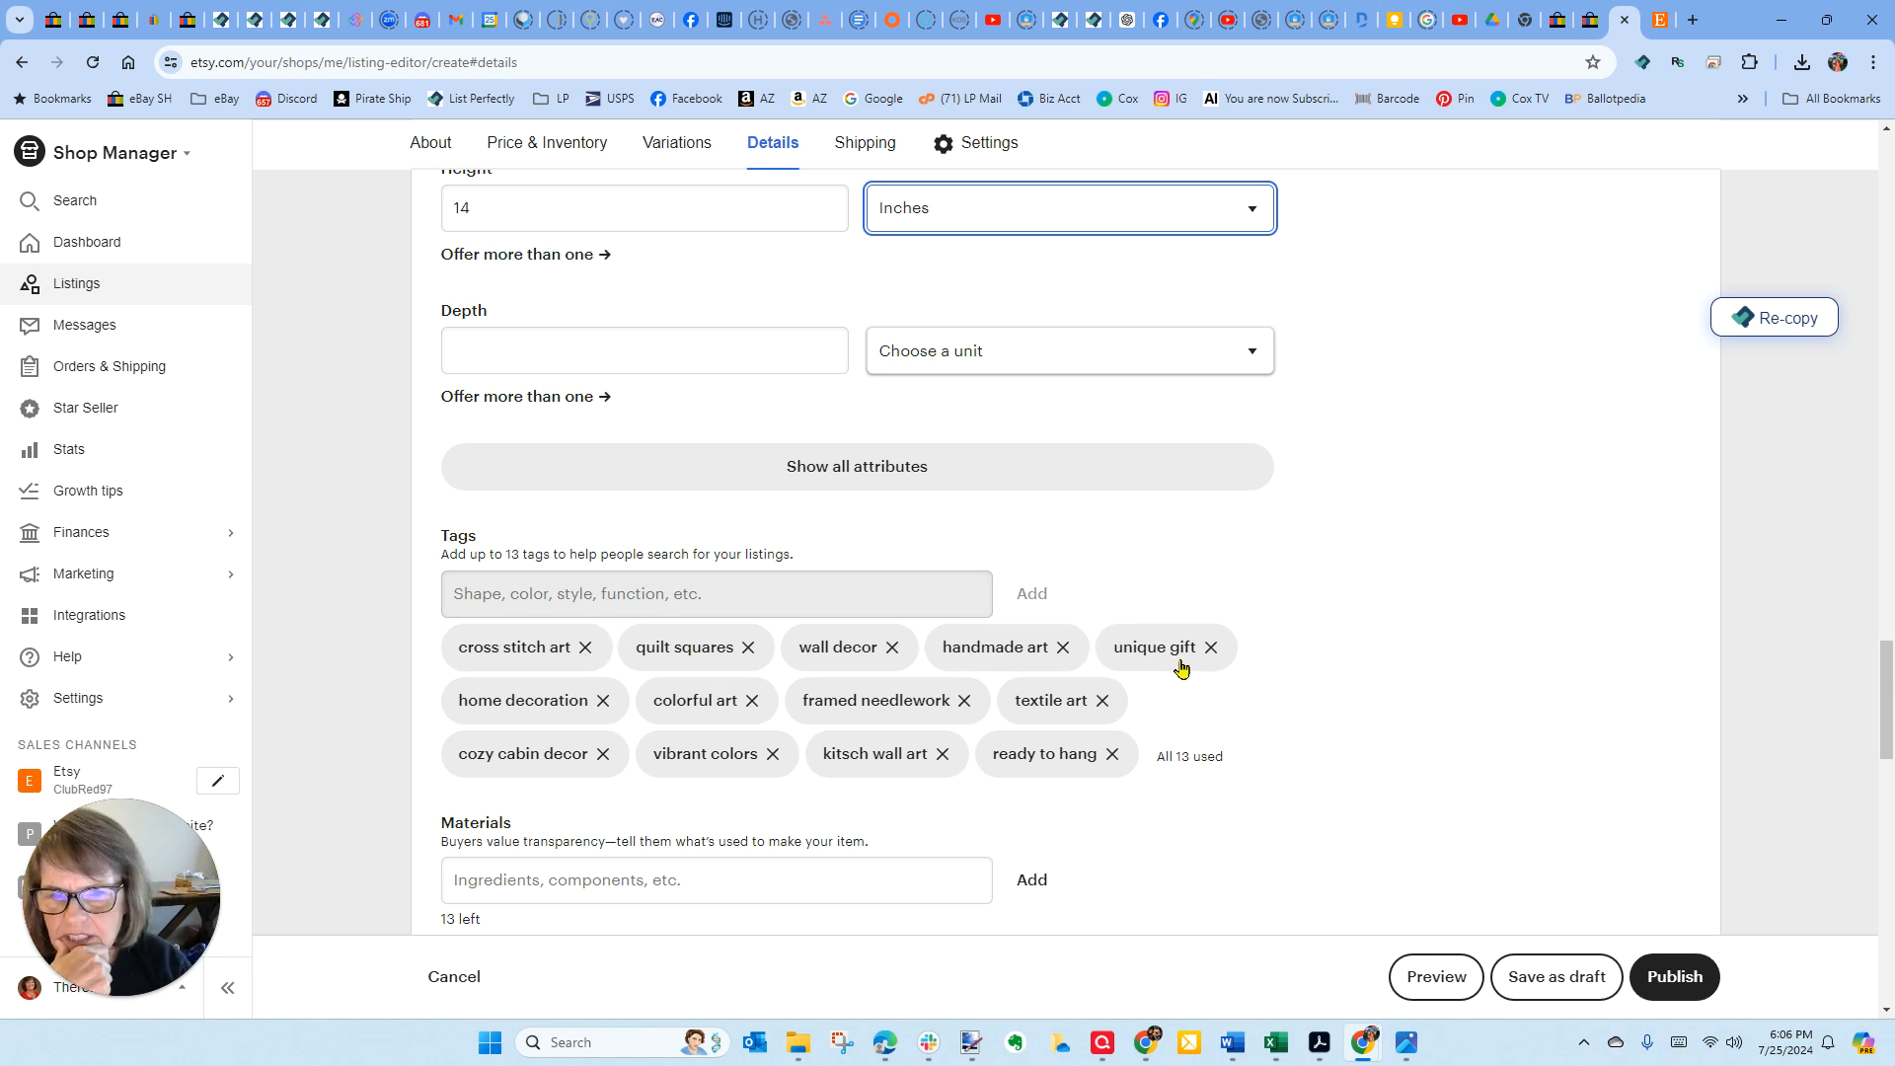
{"action": "scroll", "coordinate": [1176, 761], "scroll_direction": "down", "scroll_amount": 6}
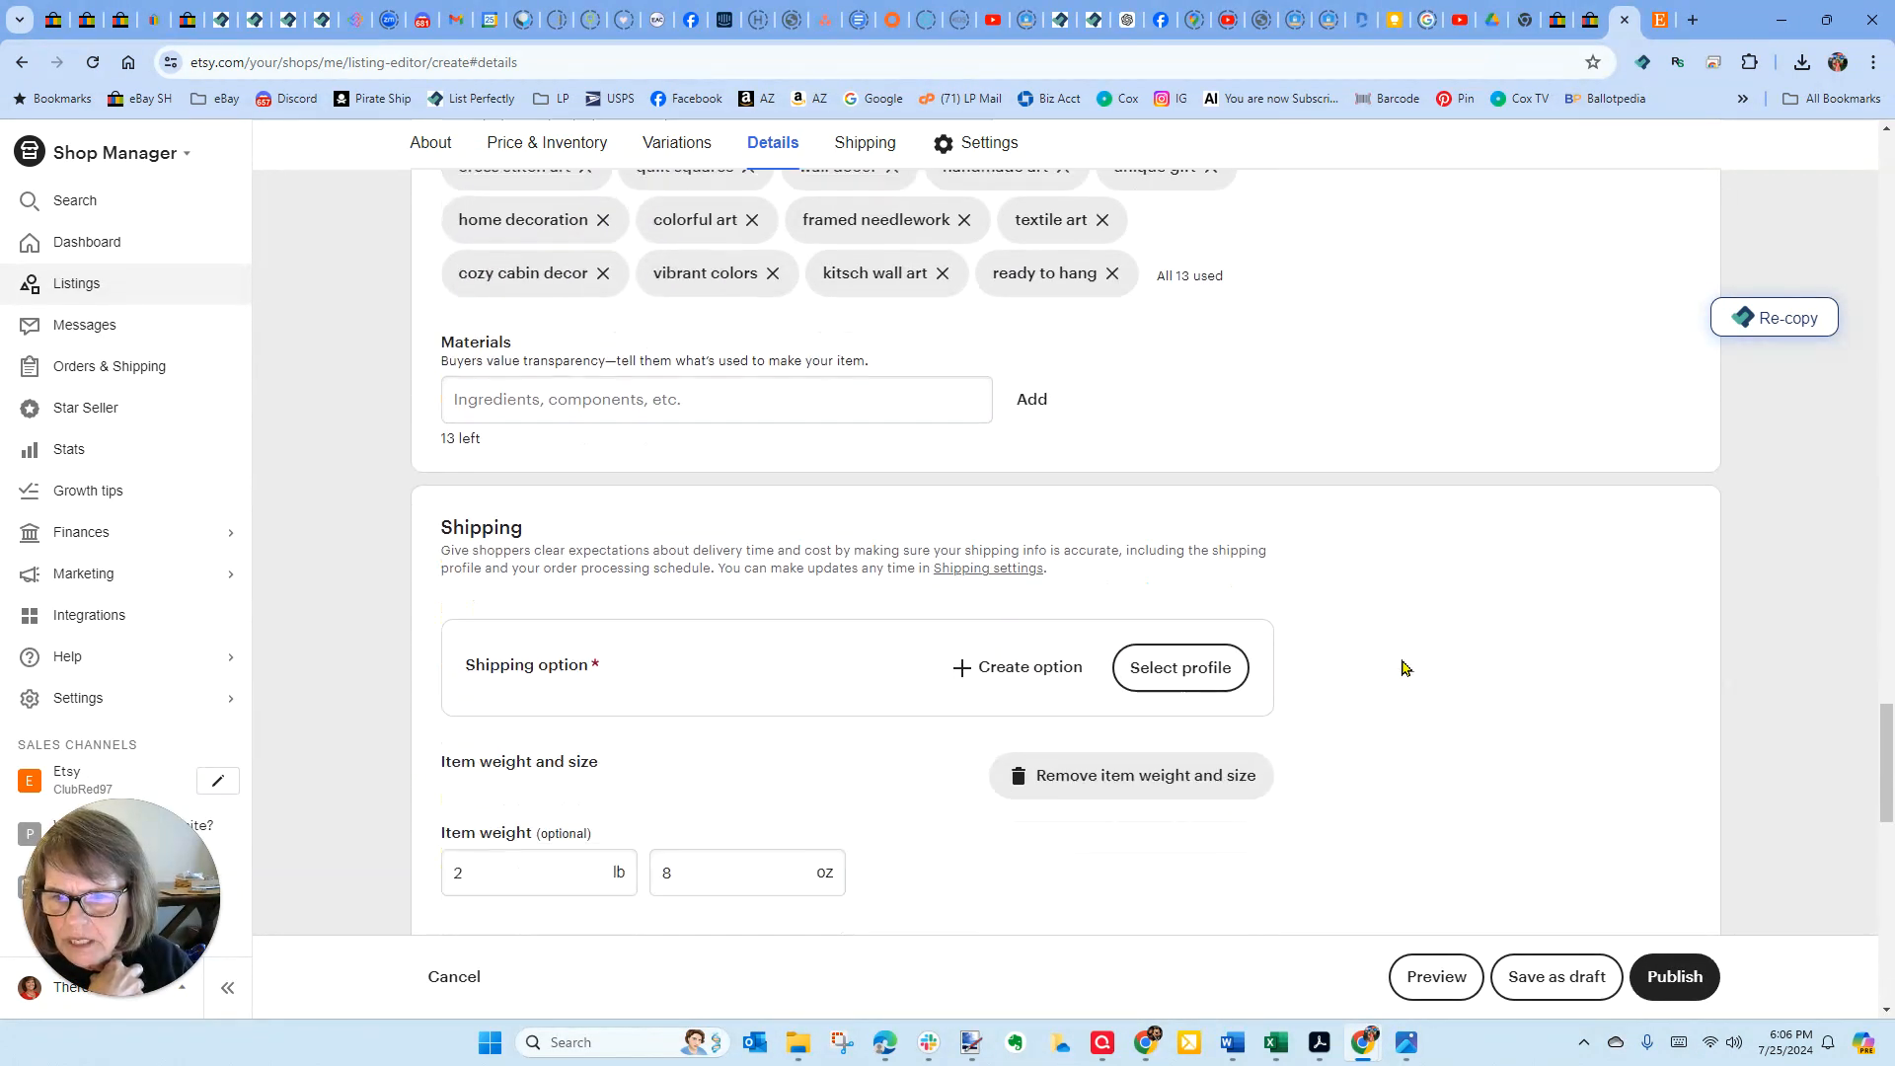
{"action": "scroll", "coordinate": [1405, 667], "scroll_direction": "down", "scroll_amount": 1}
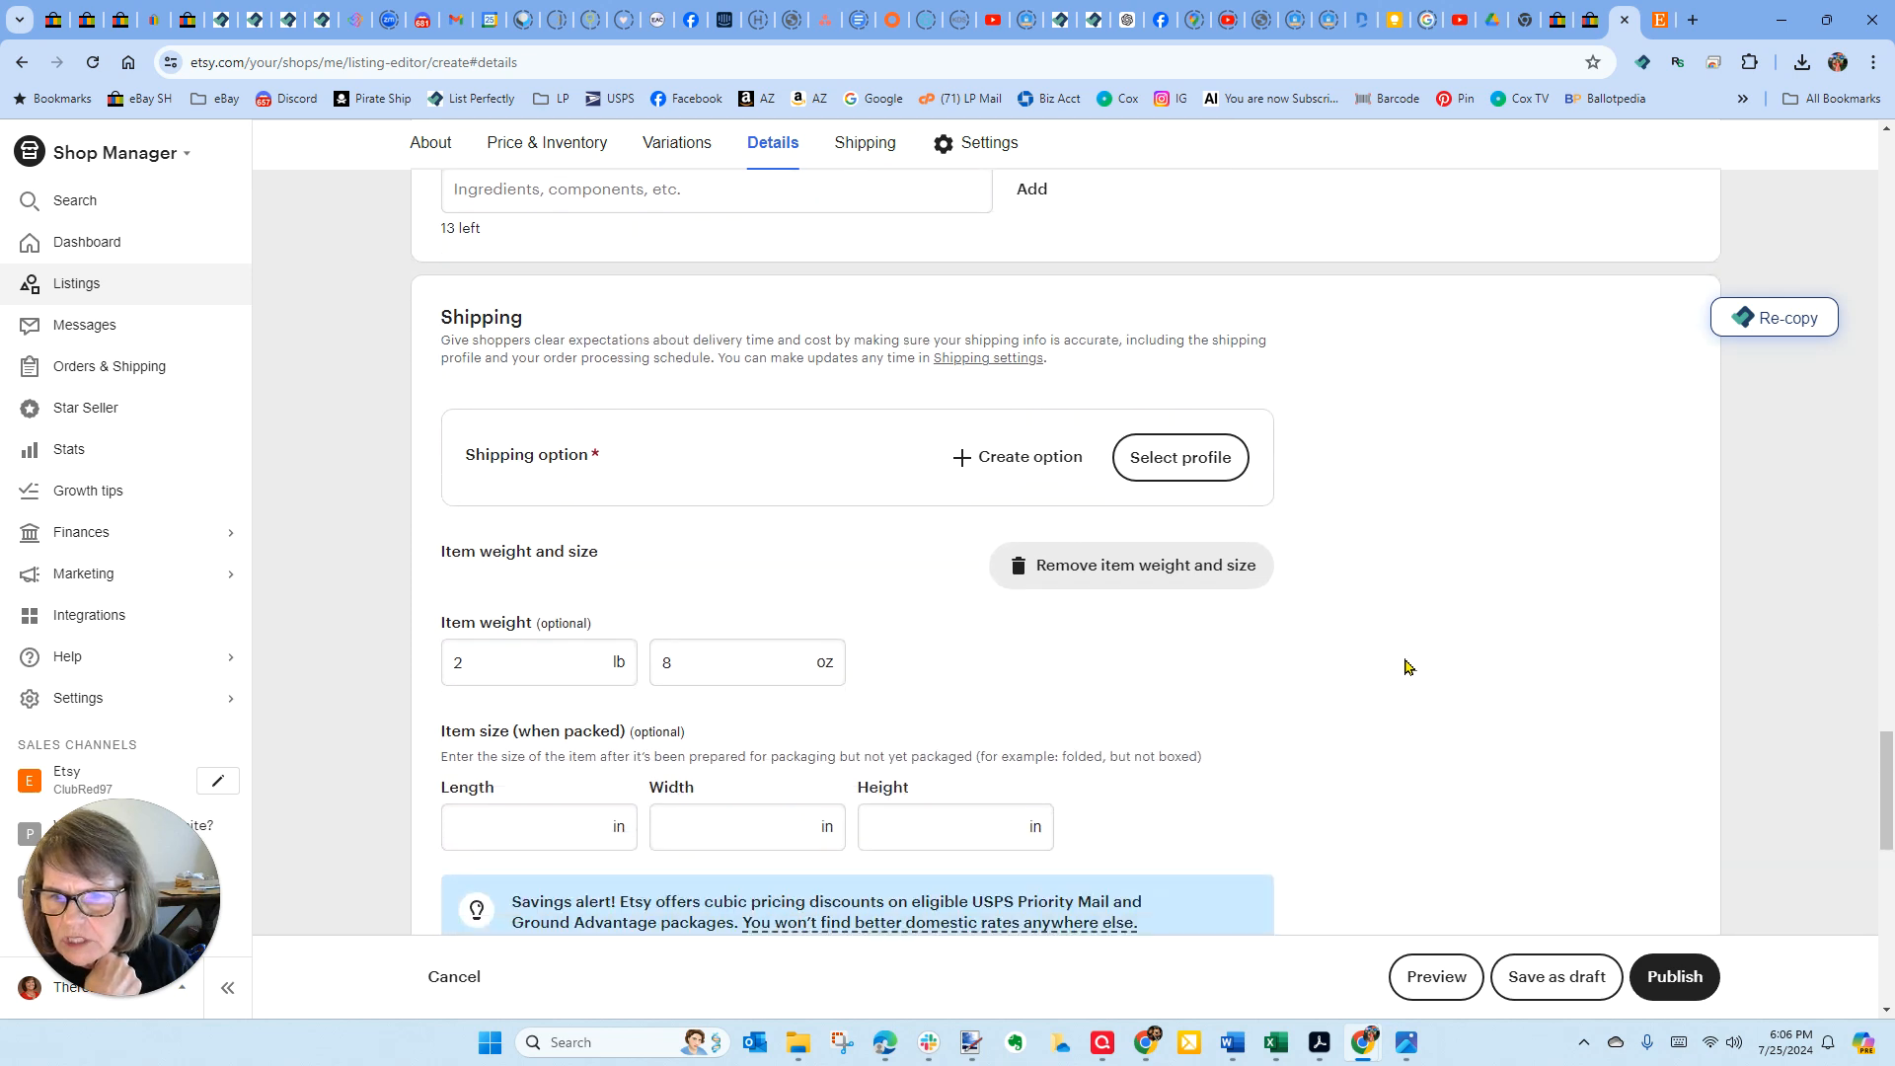
{"action": "left_click", "coordinate": [1172, 470]}
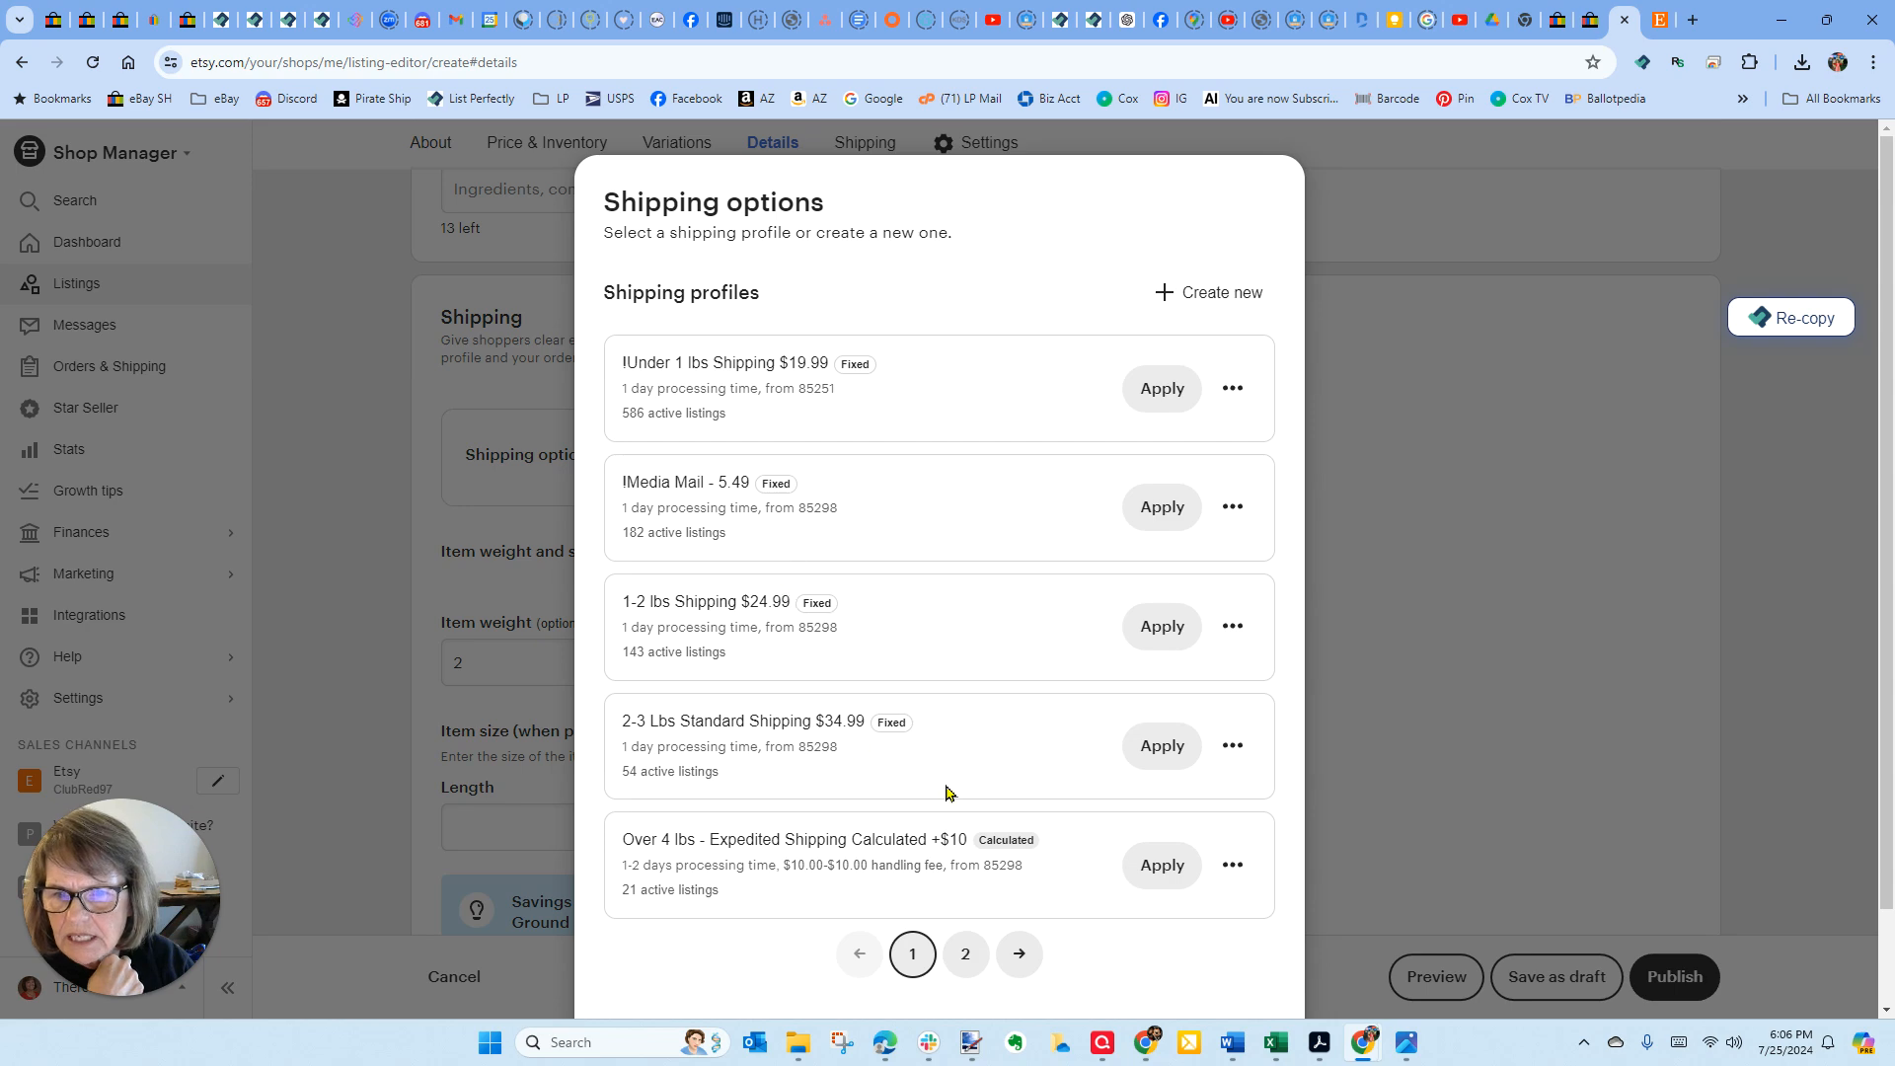
{"action": "left_click", "coordinate": [1169, 754]}
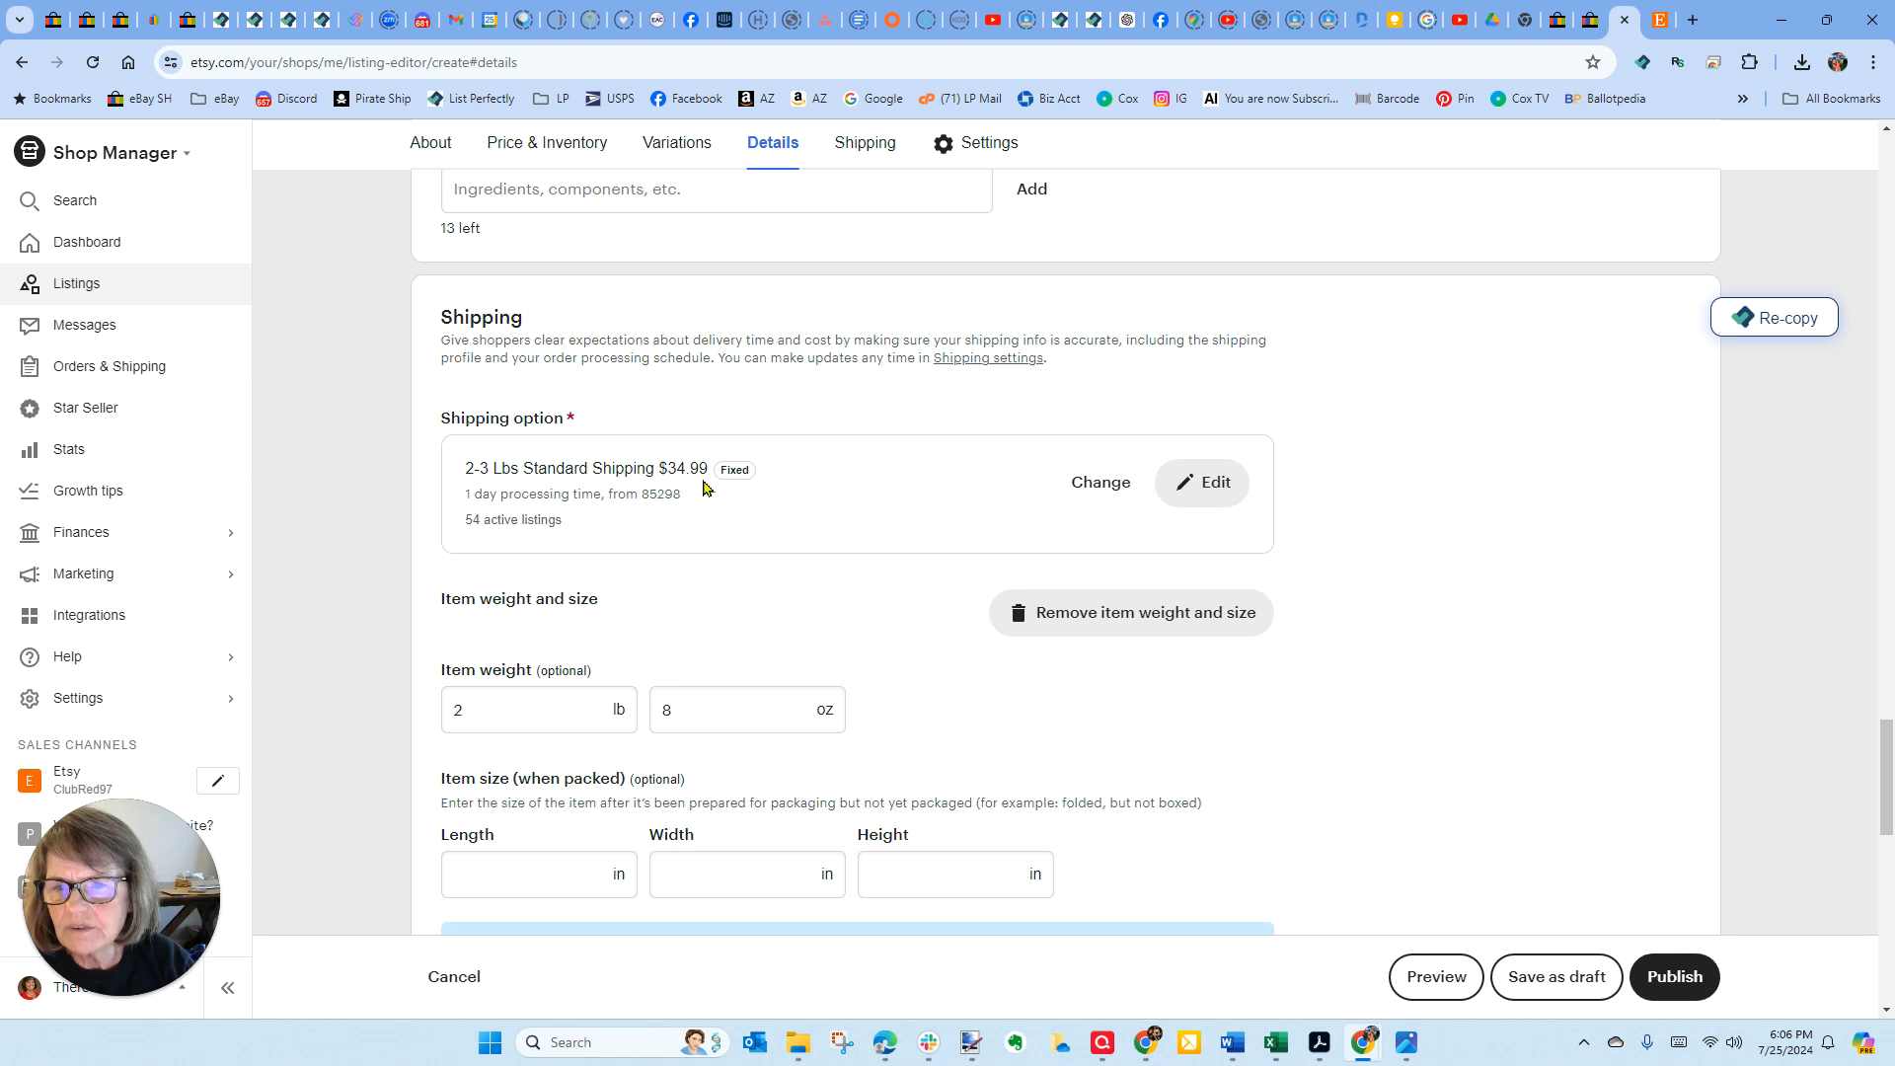
- Assign the quilt squares listing to the Handmade shop section
{"action": "scroll", "coordinate": [909, 493], "scroll_direction": "down", "scroll_amount": 2}
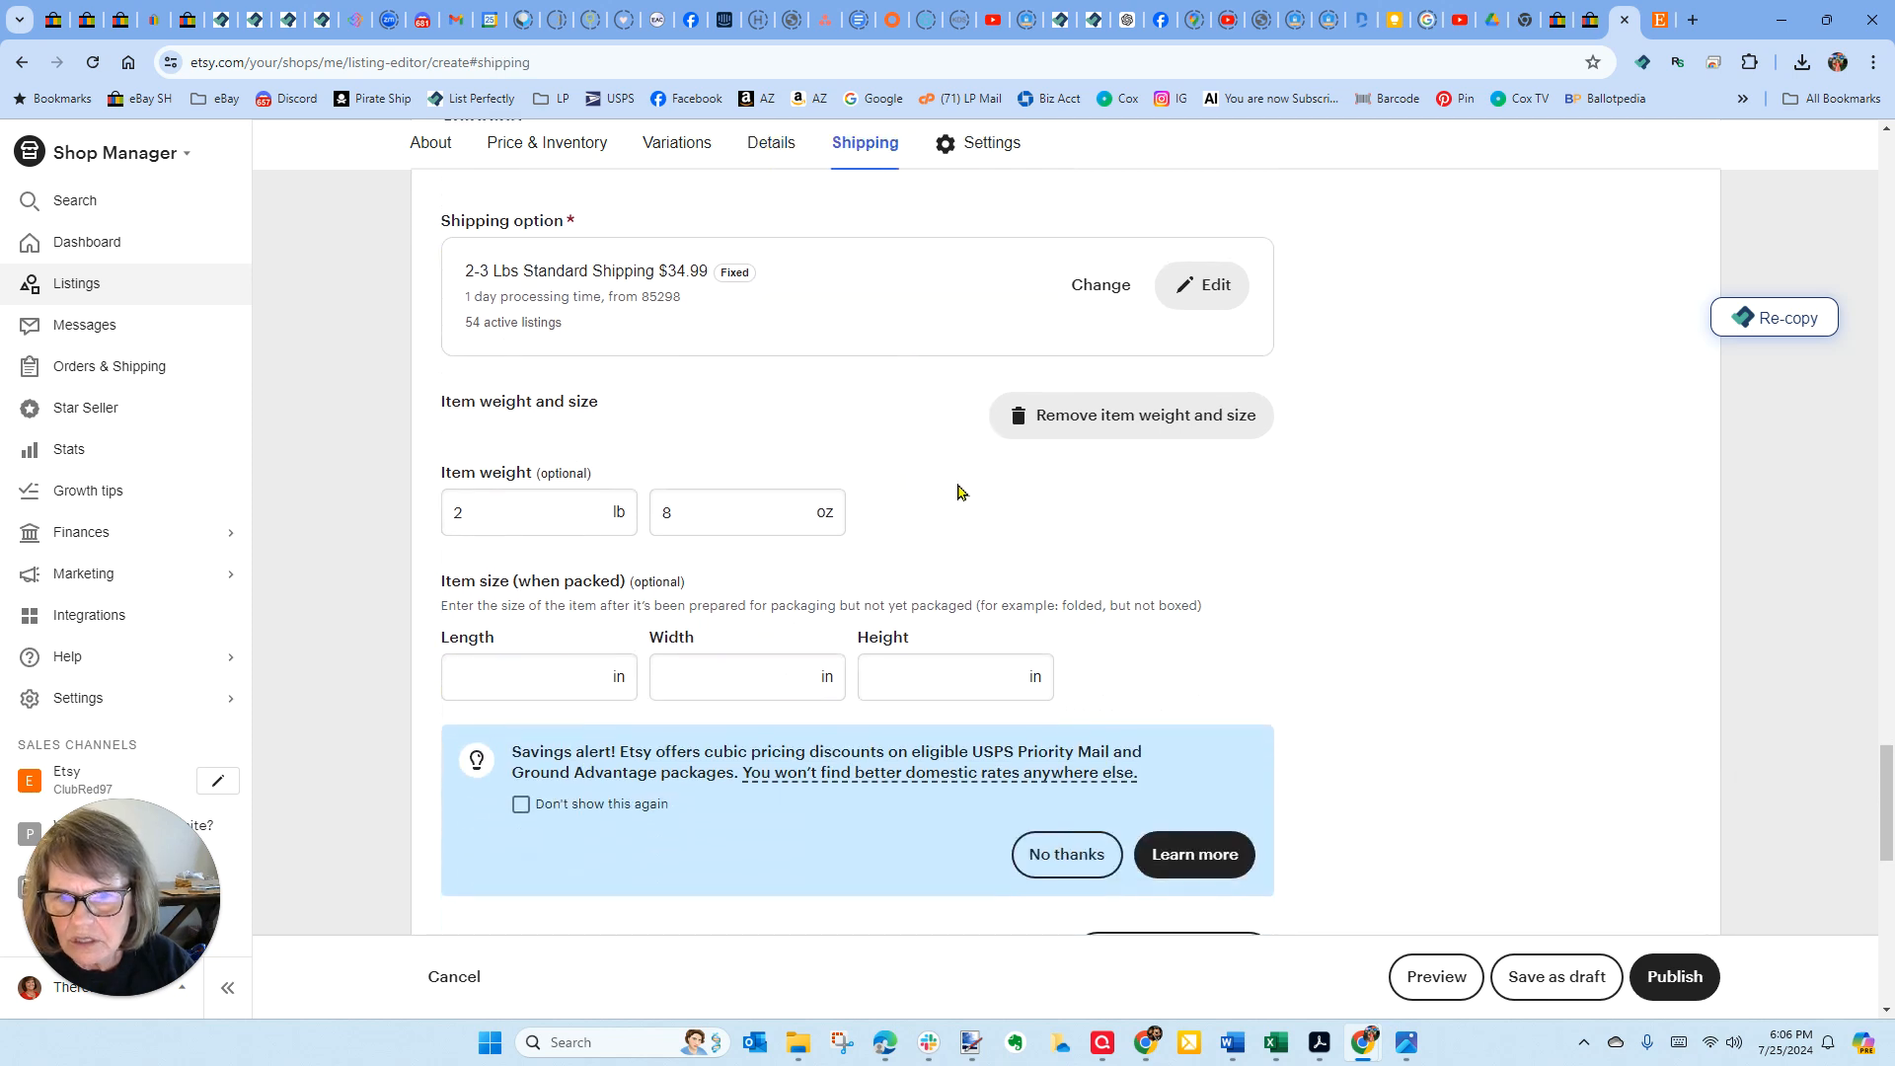
{"action": "scroll", "coordinate": [1239, 537], "scroll_direction": "down", "scroll_amount": 6}
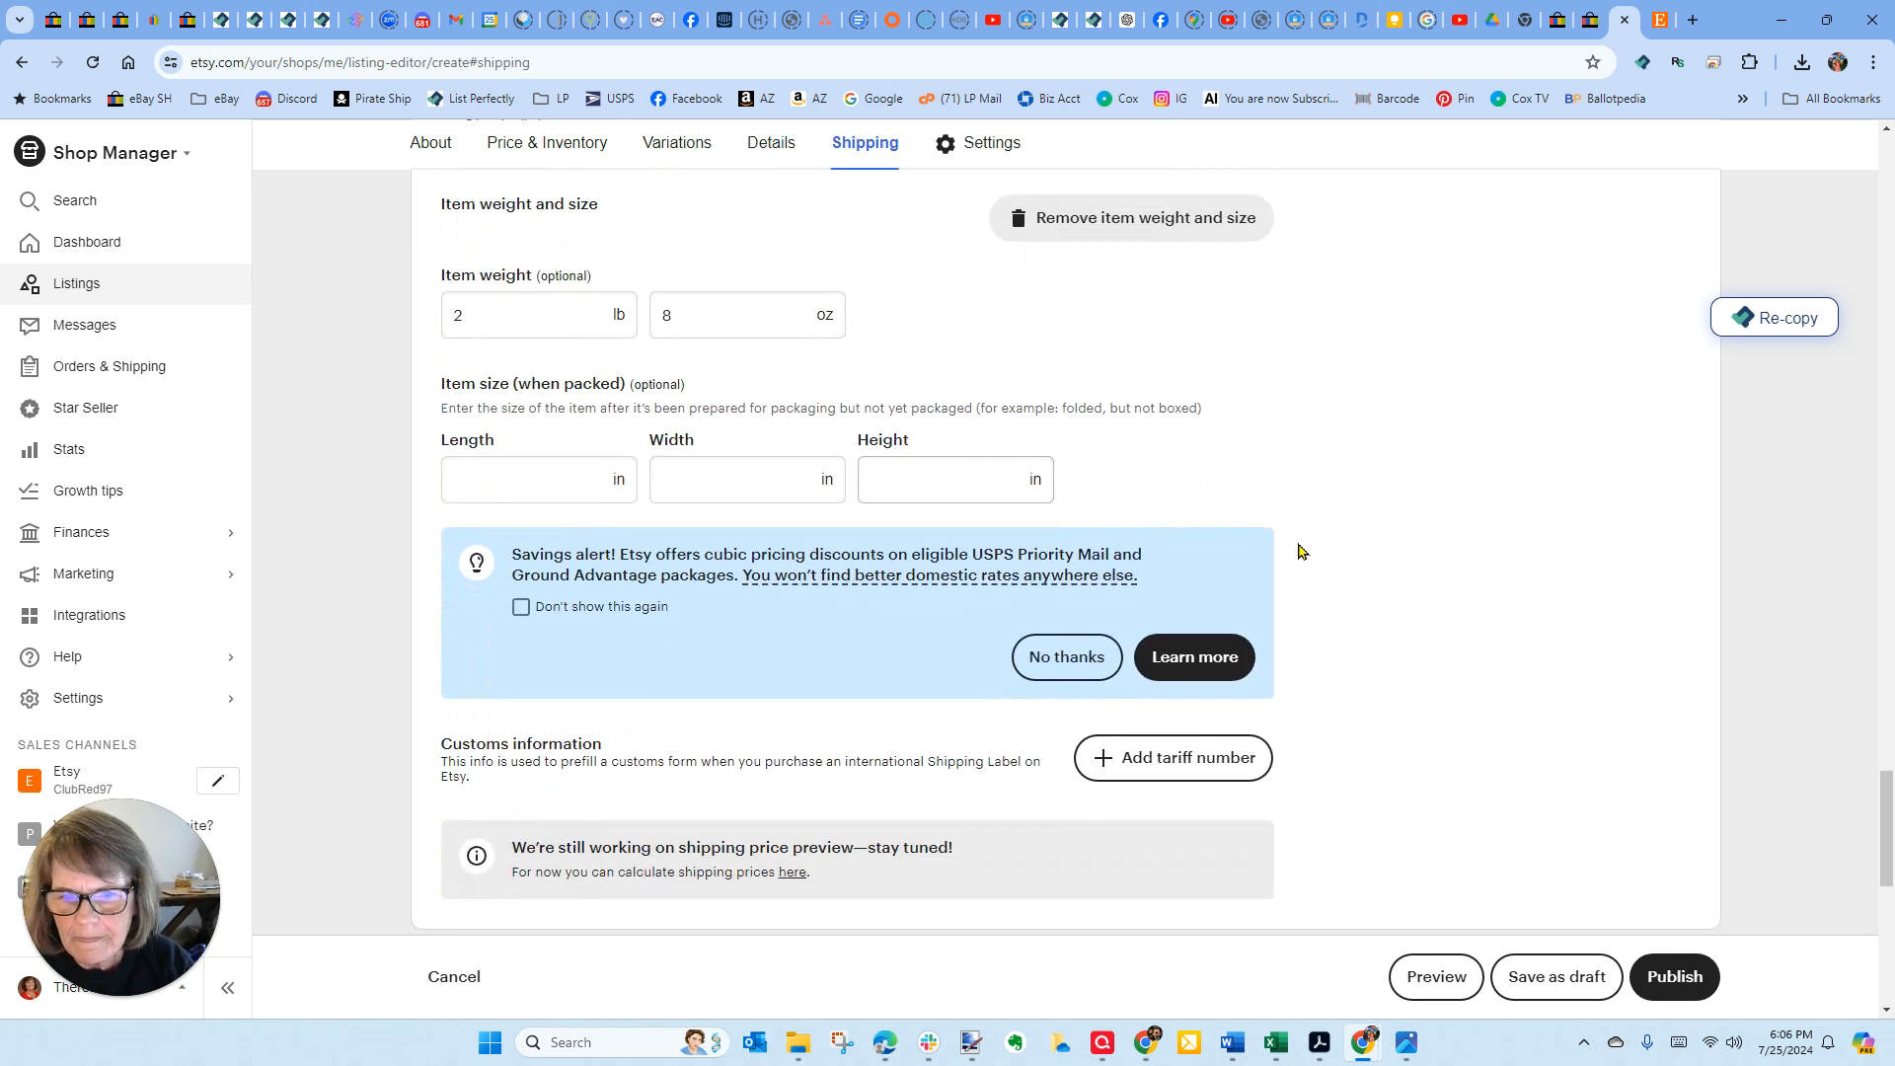
{"action": "scroll", "coordinate": [1368, 565], "scroll_direction": "down", "scroll_amount": 5}
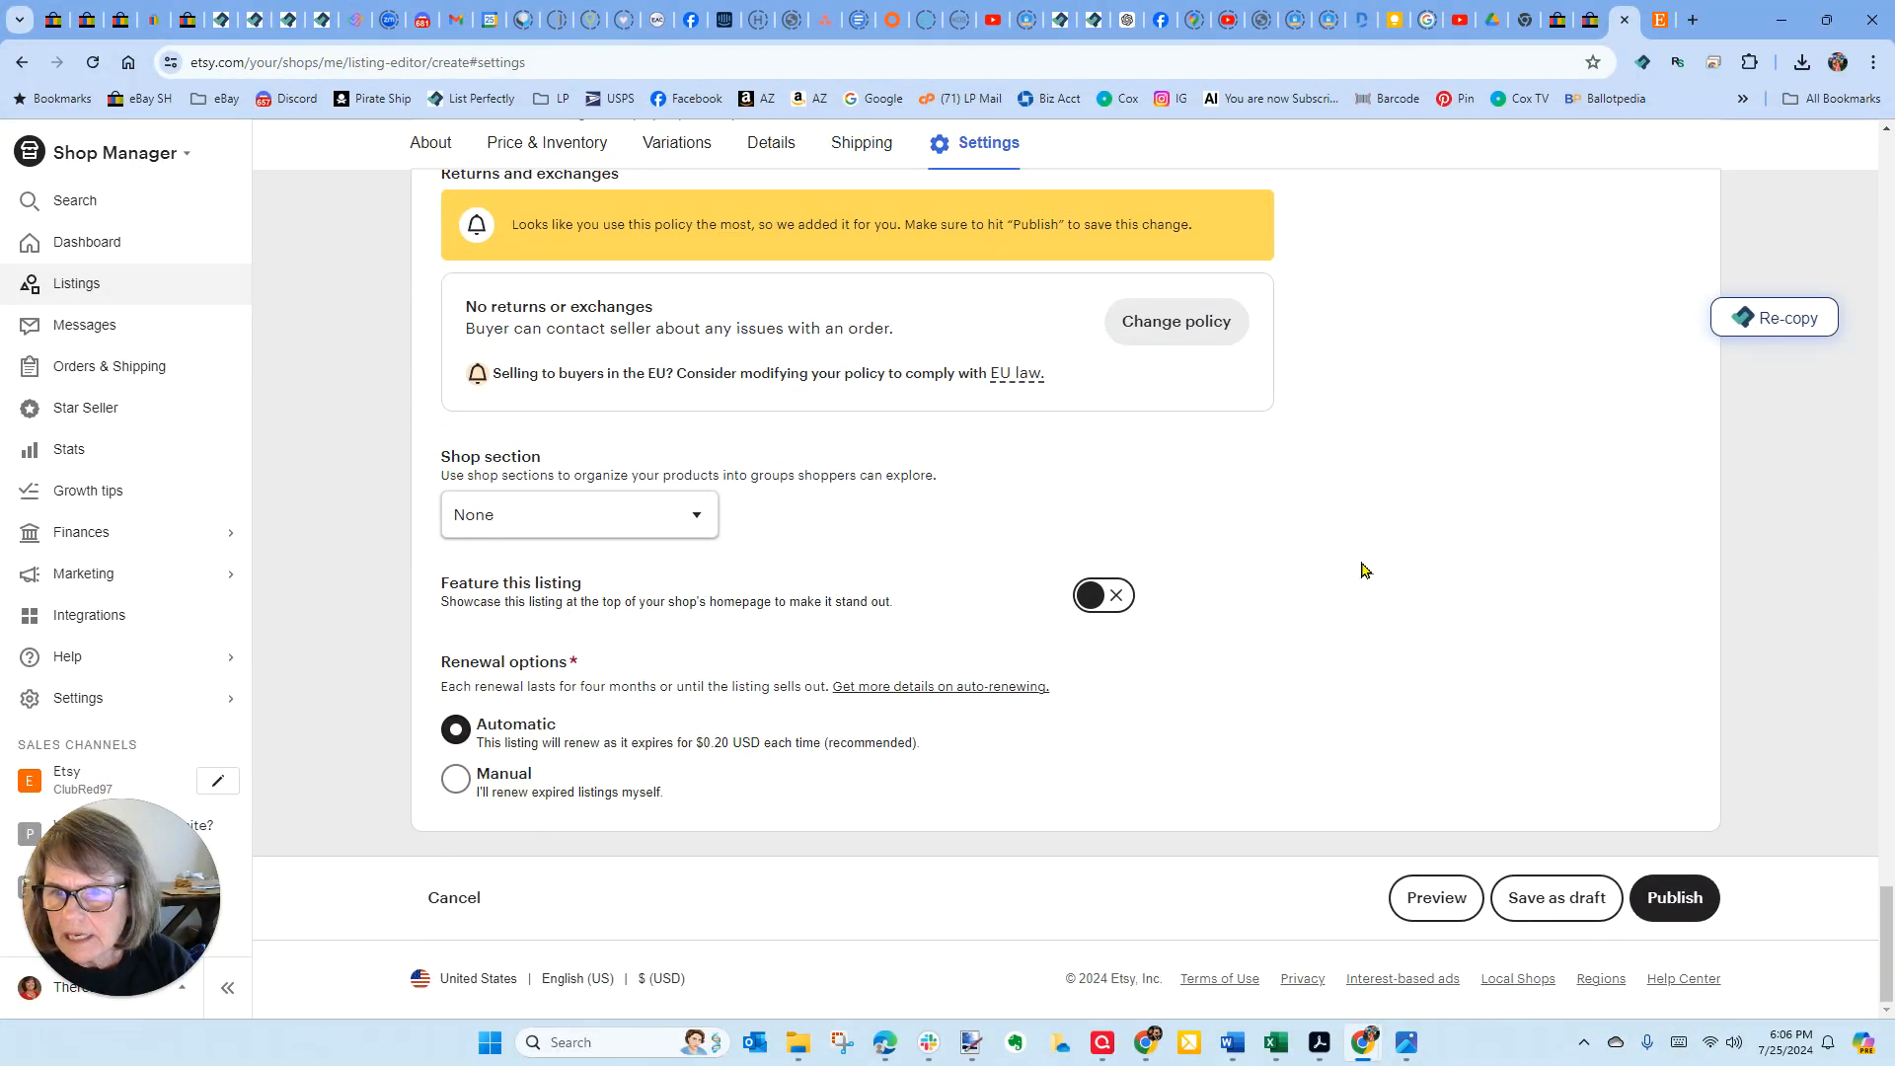
{"action": "left_click", "coordinate": [551, 518]}
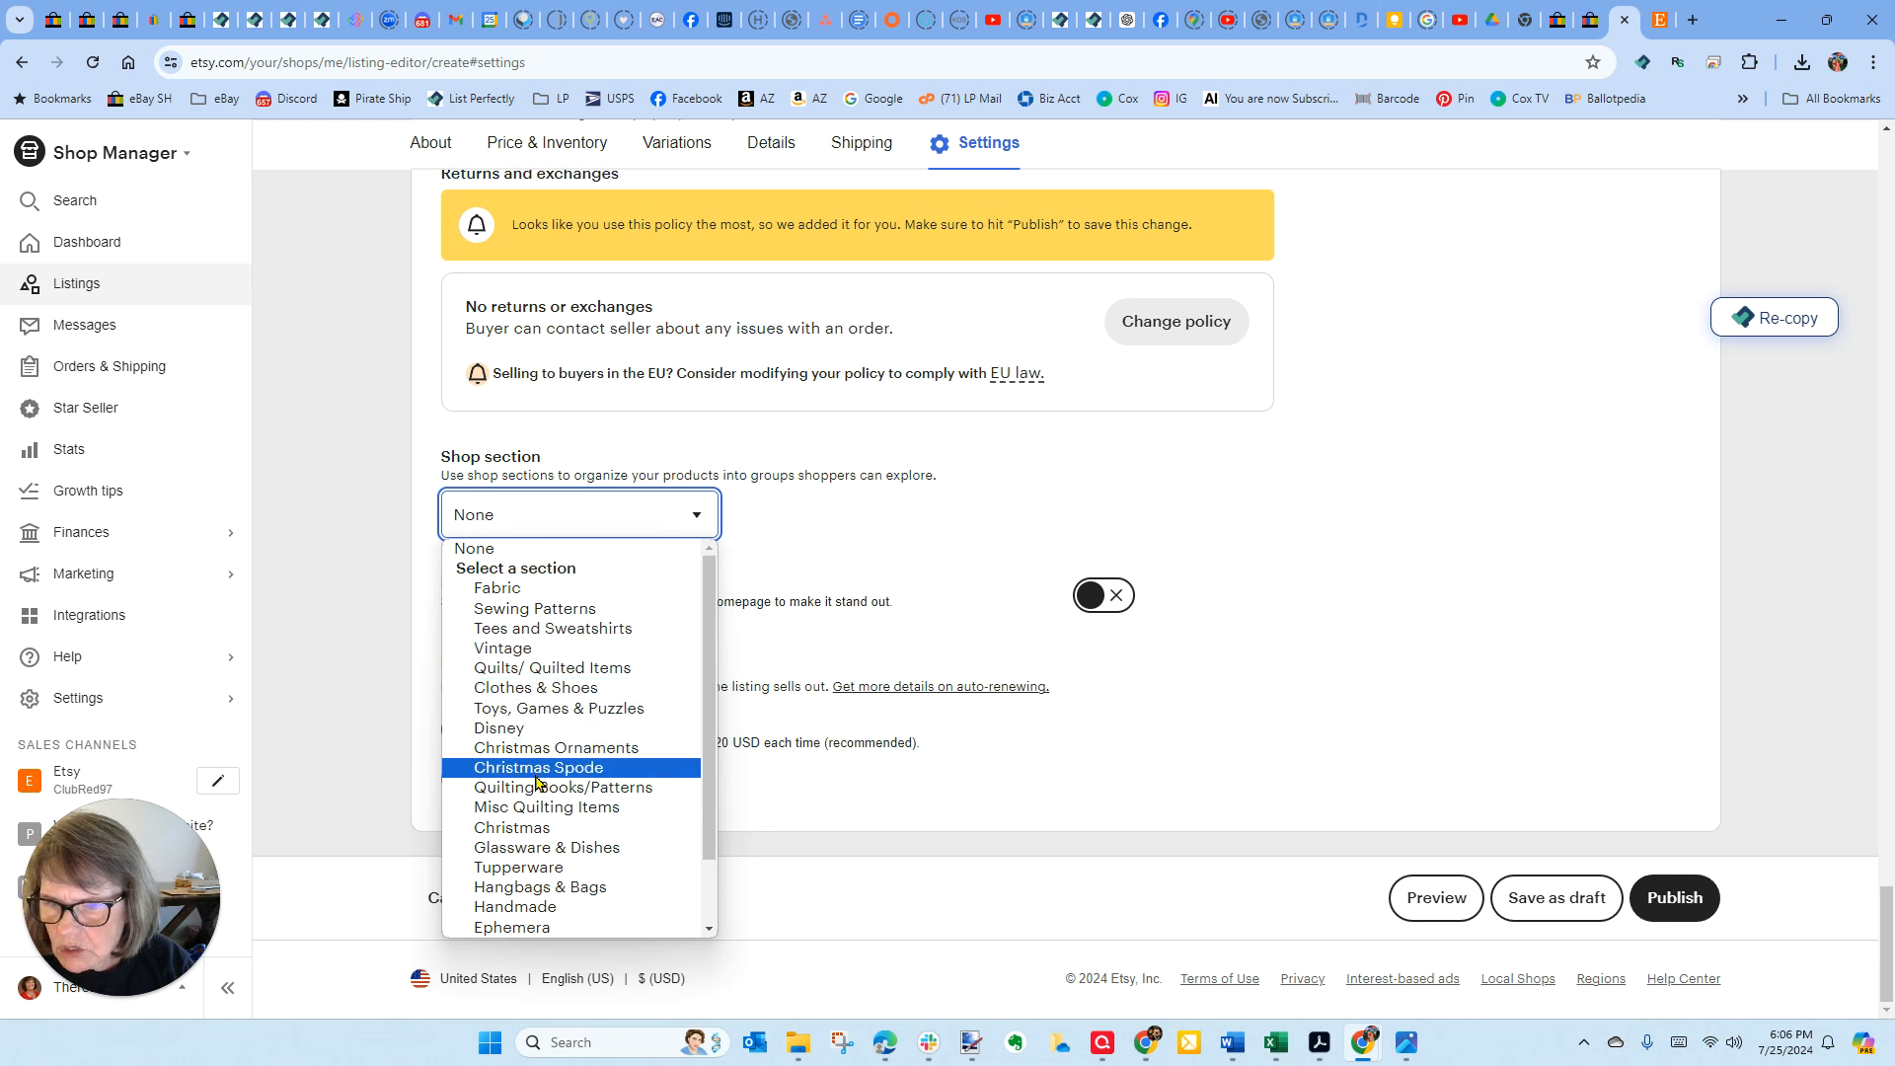
{"action": "left_click", "coordinate": [527, 908]}
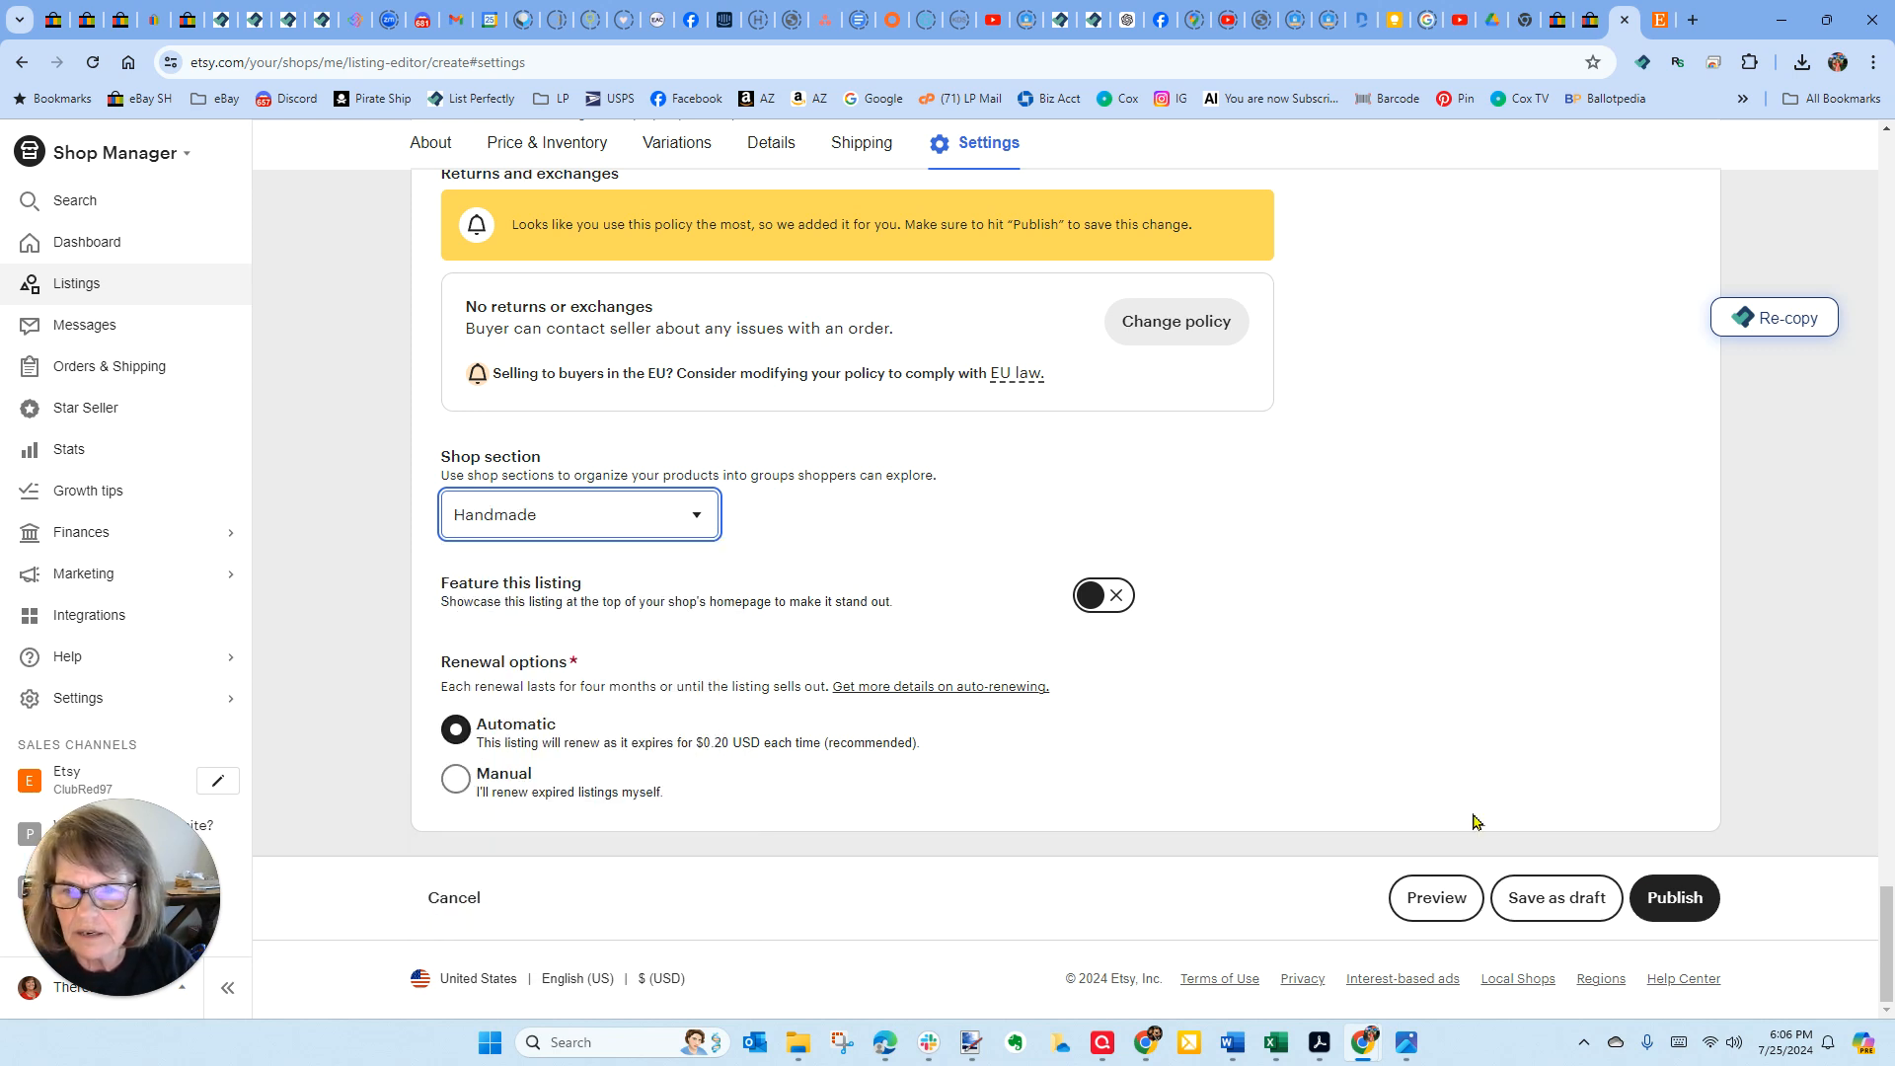
- Publish the quilt squares listing on Etsy, accept the listing fee, and let List Perfectly record it
{"action": "left_click", "coordinate": [1683, 909]}
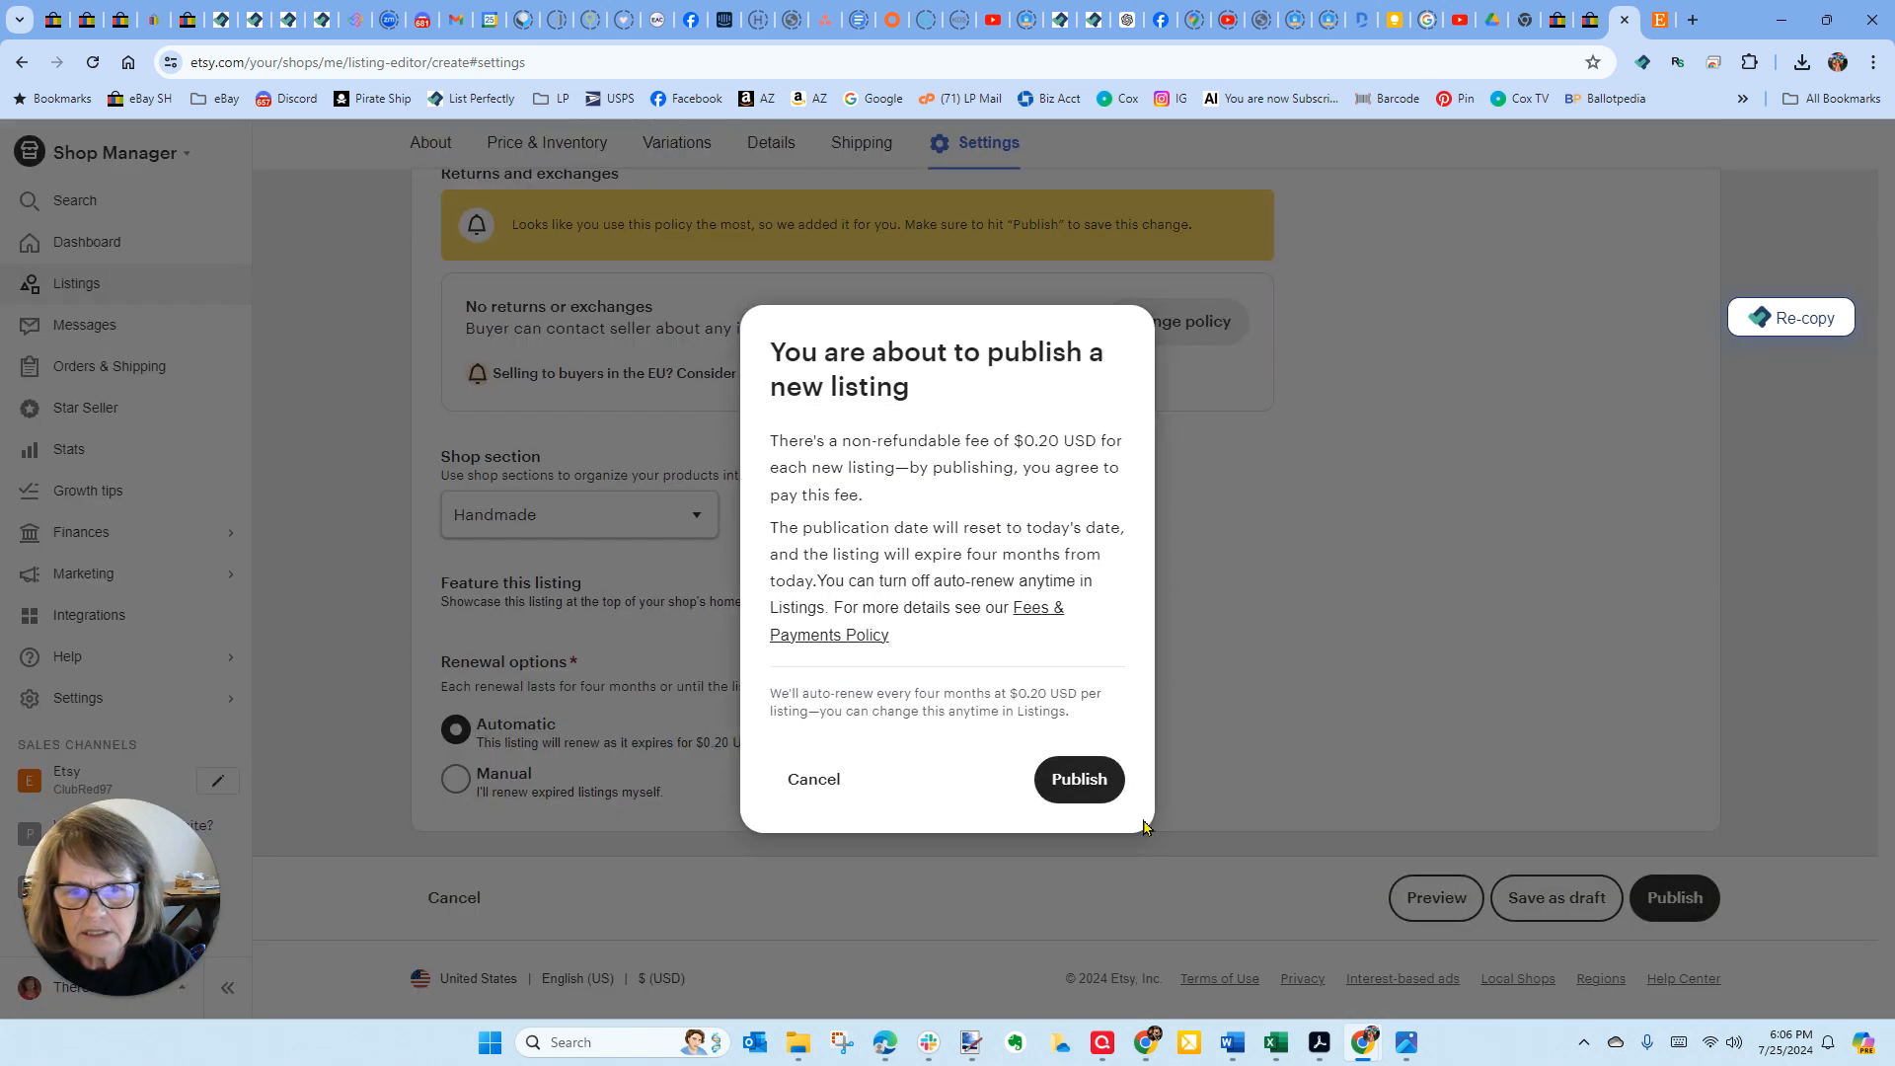
{"action": "left_click", "coordinate": [1085, 779]}
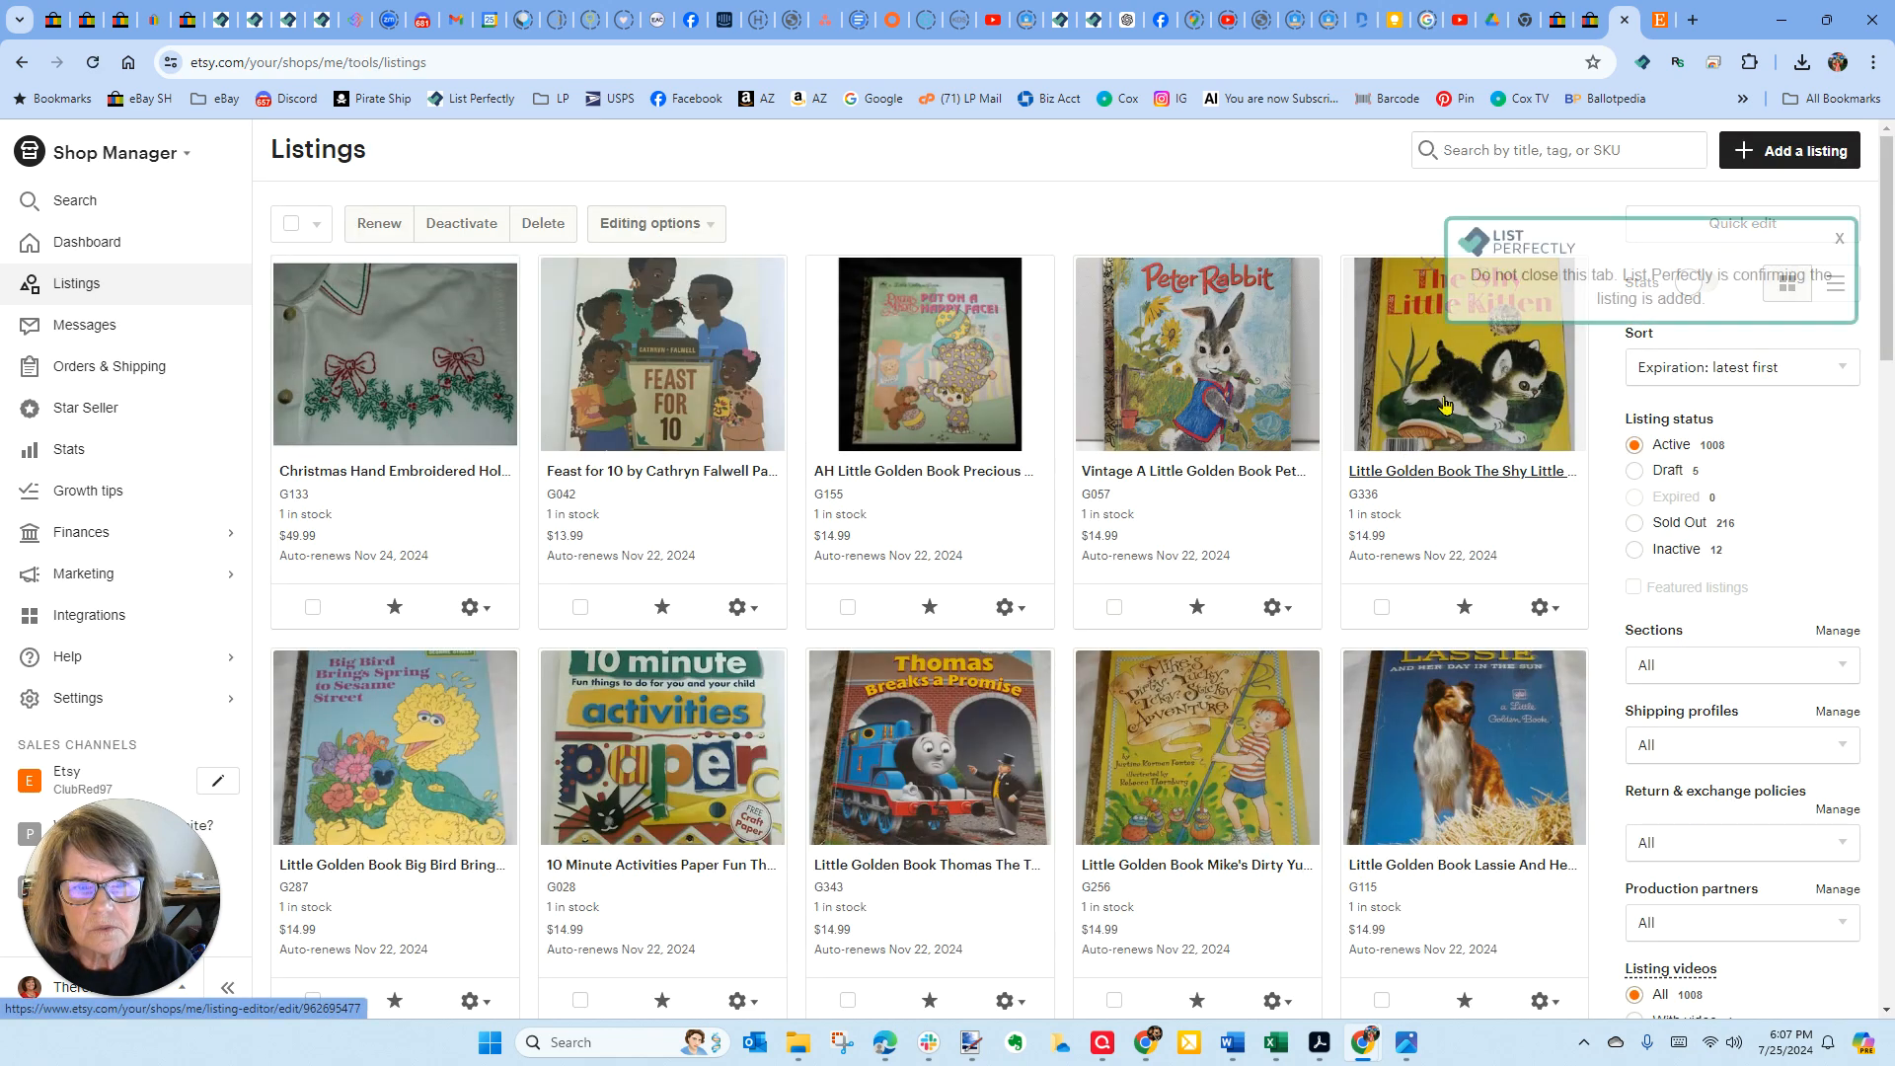
{"action": "left_click", "coordinate": [1437, 503]}
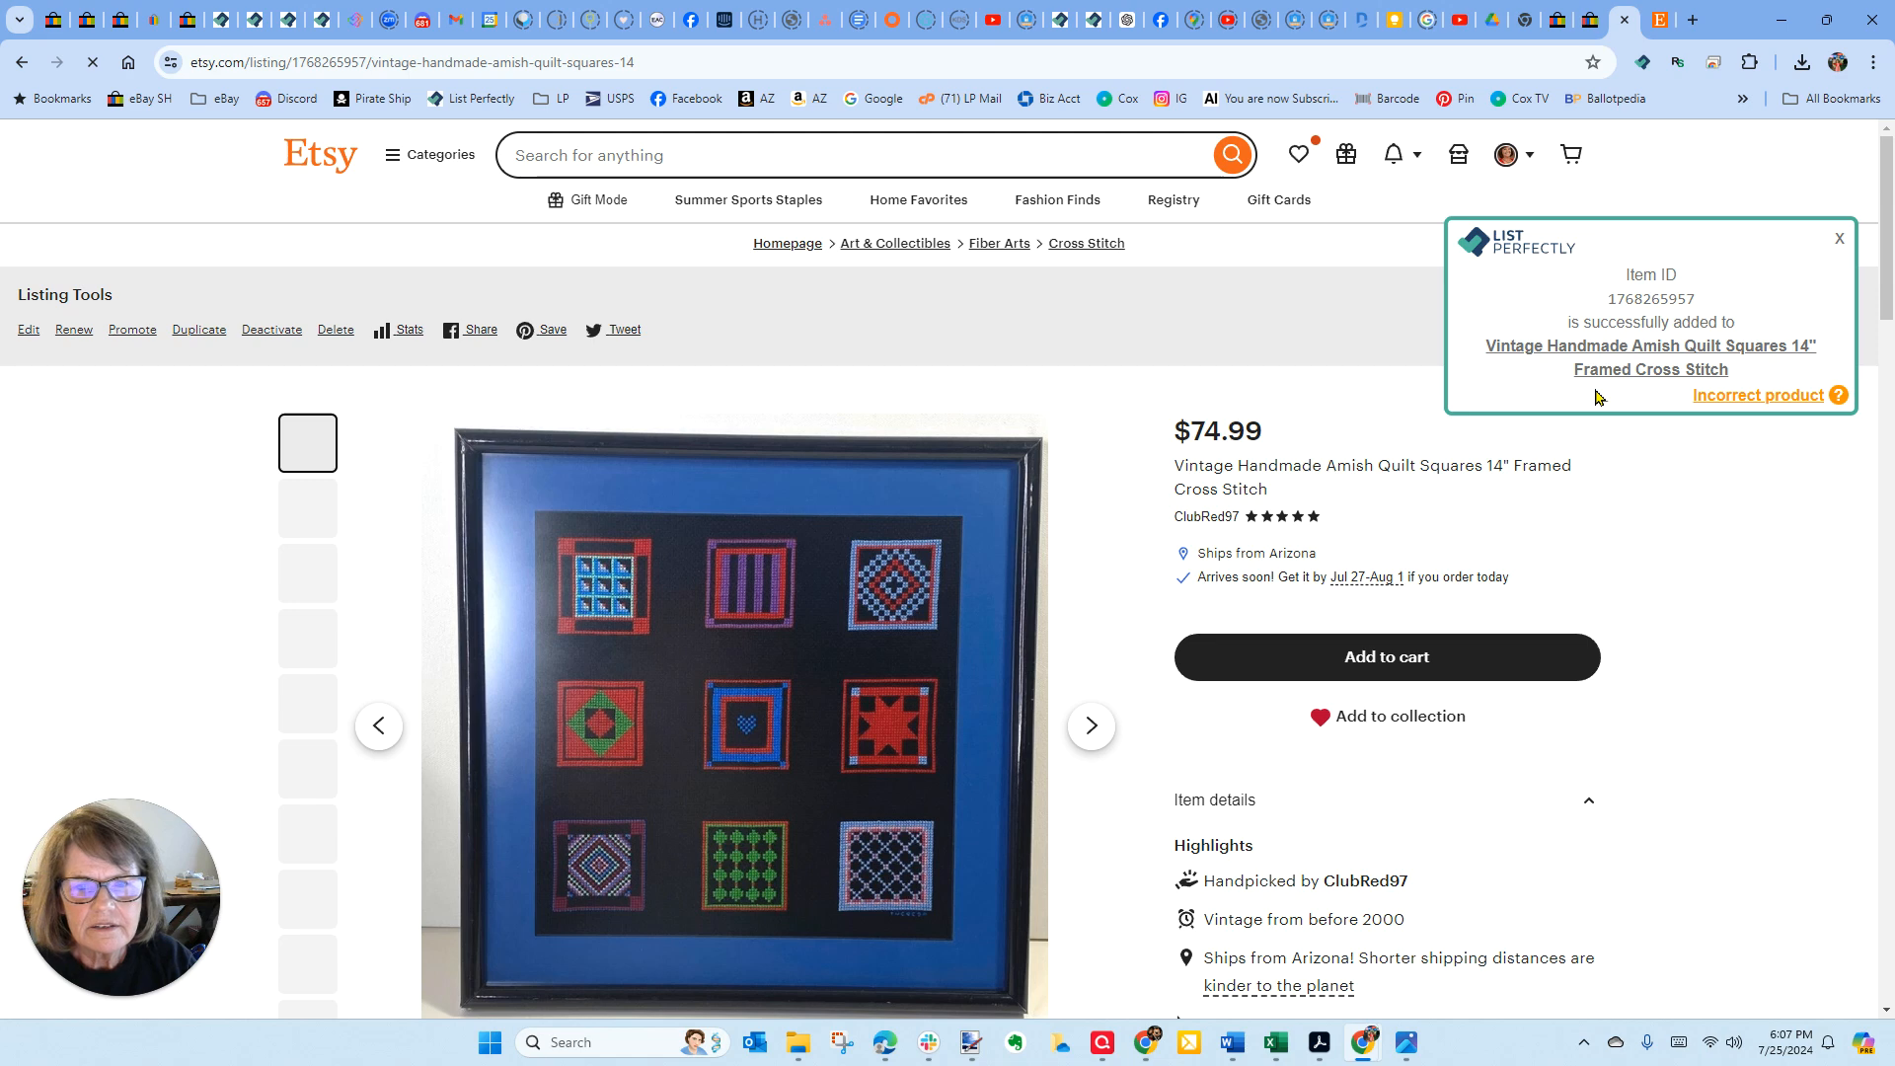
- Switch to the Amish Folk Barnraising Etsy draft and delete its last photo, the one of the printer
{"action": "left_click", "coordinate": [1661, 21]}
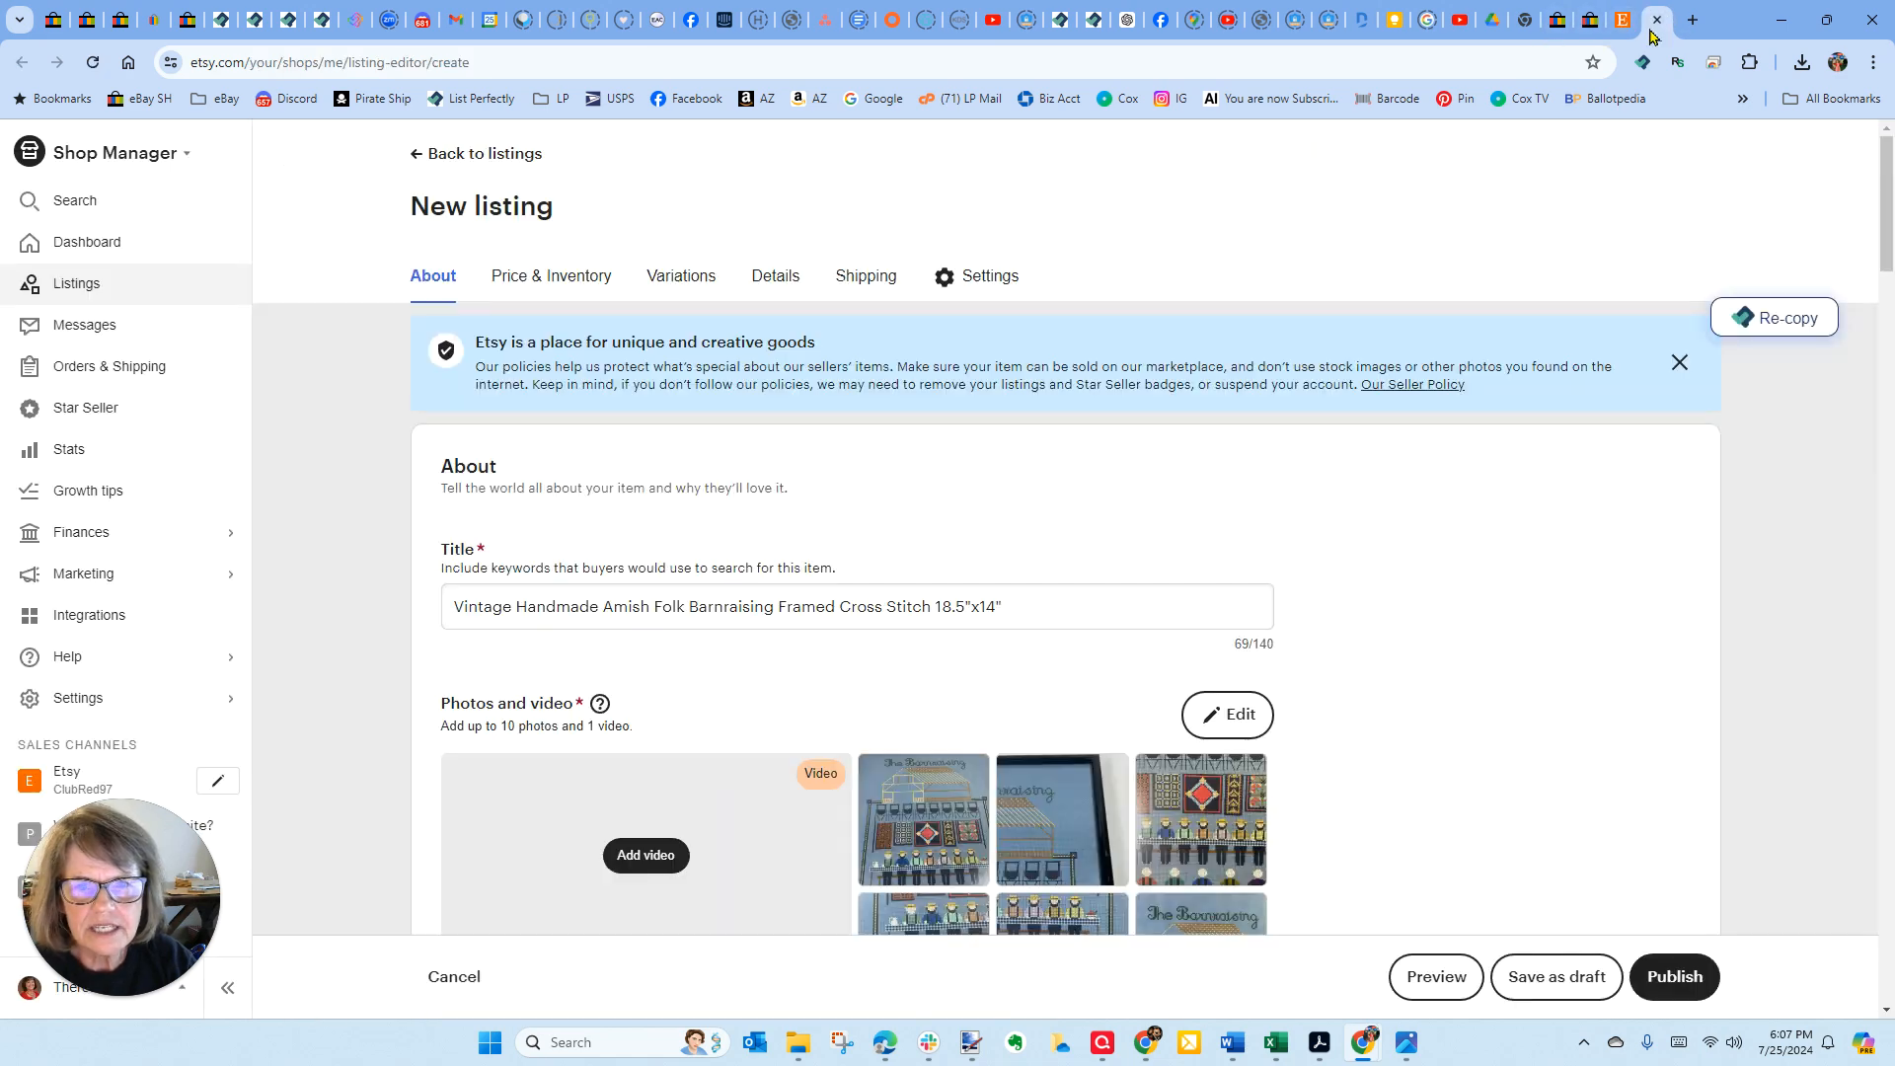
{"action": "scroll", "coordinate": [805, 483], "scroll_direction": "down", "scroll_amount": 5}
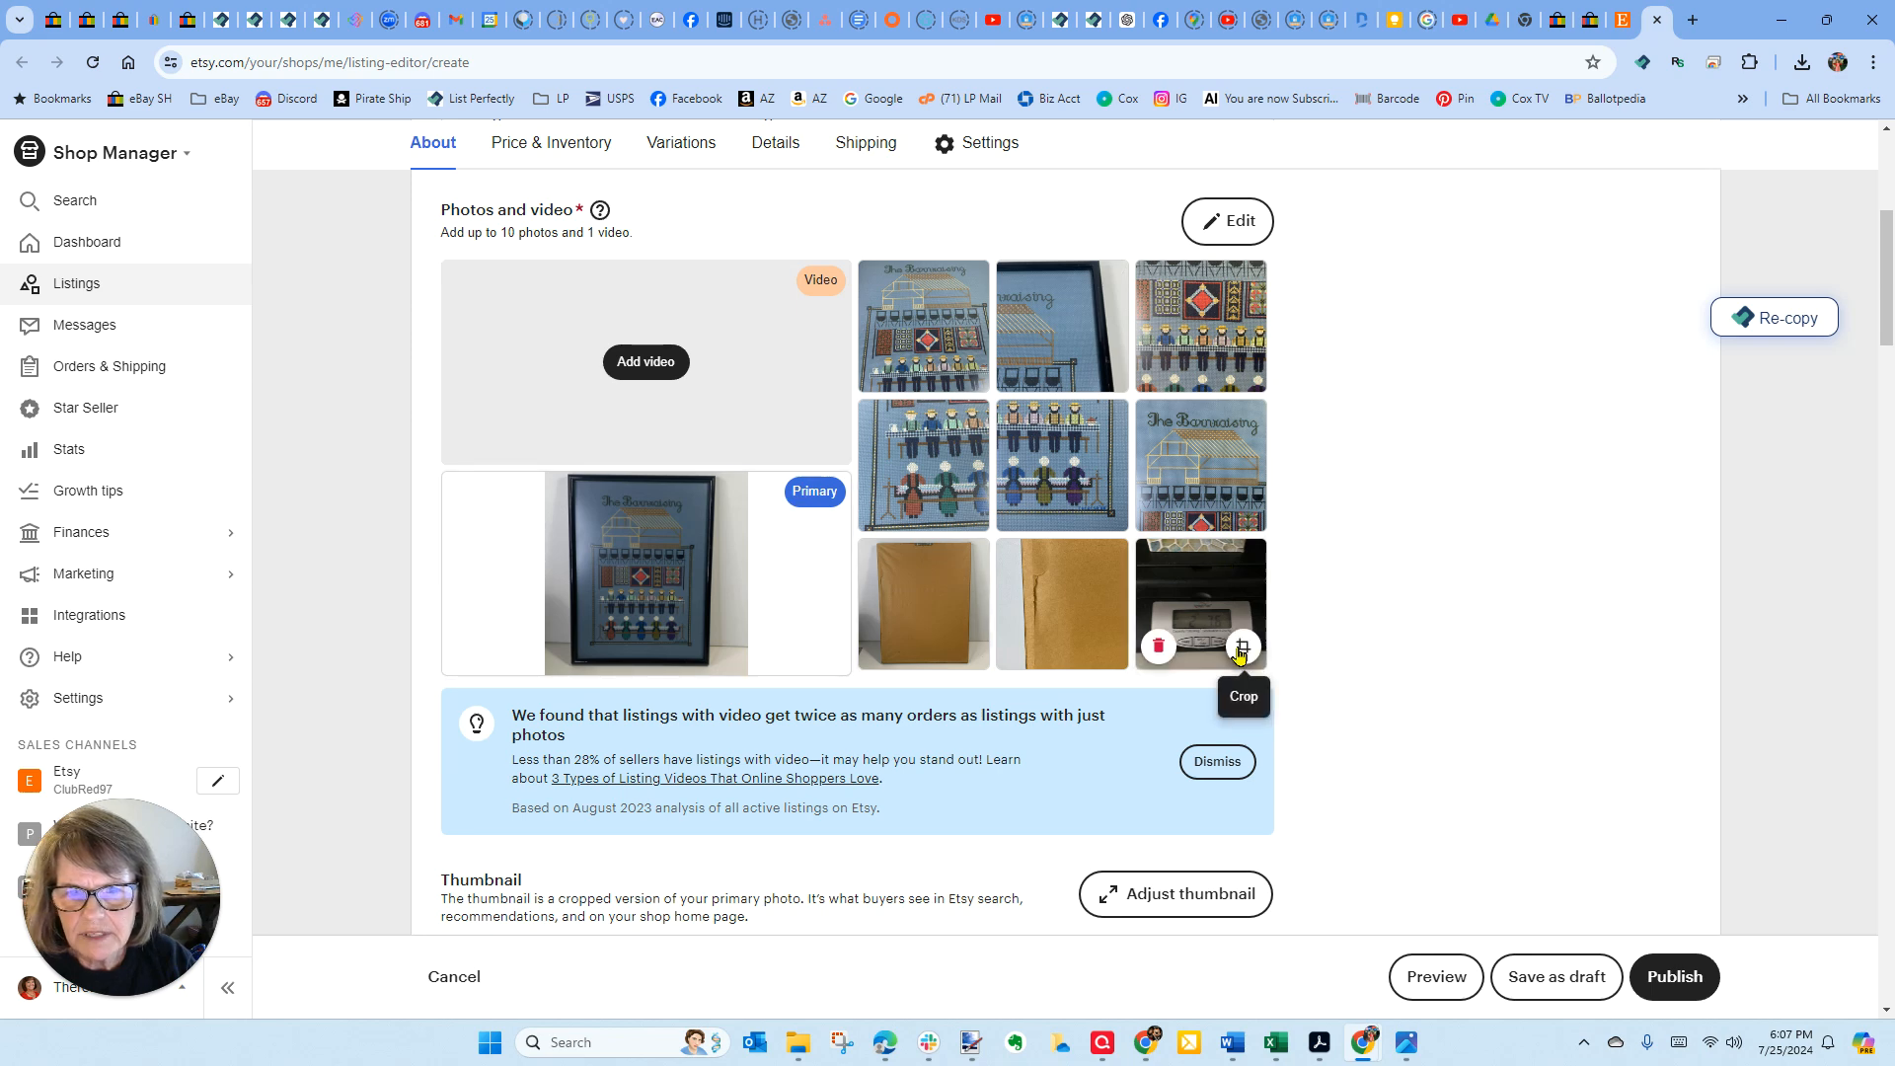
{"action": "left_click", "coordinate": [1160, 649]}
- Search the Etsy categories for "cross stitch" and assign Cross Stitch under Art & Collectibles, Fiber Arts to the Barnraising listing
{"action": "scroll", "coordinate": [1312, 563], "scroll_direction": "down", "scroll_amount": 8}
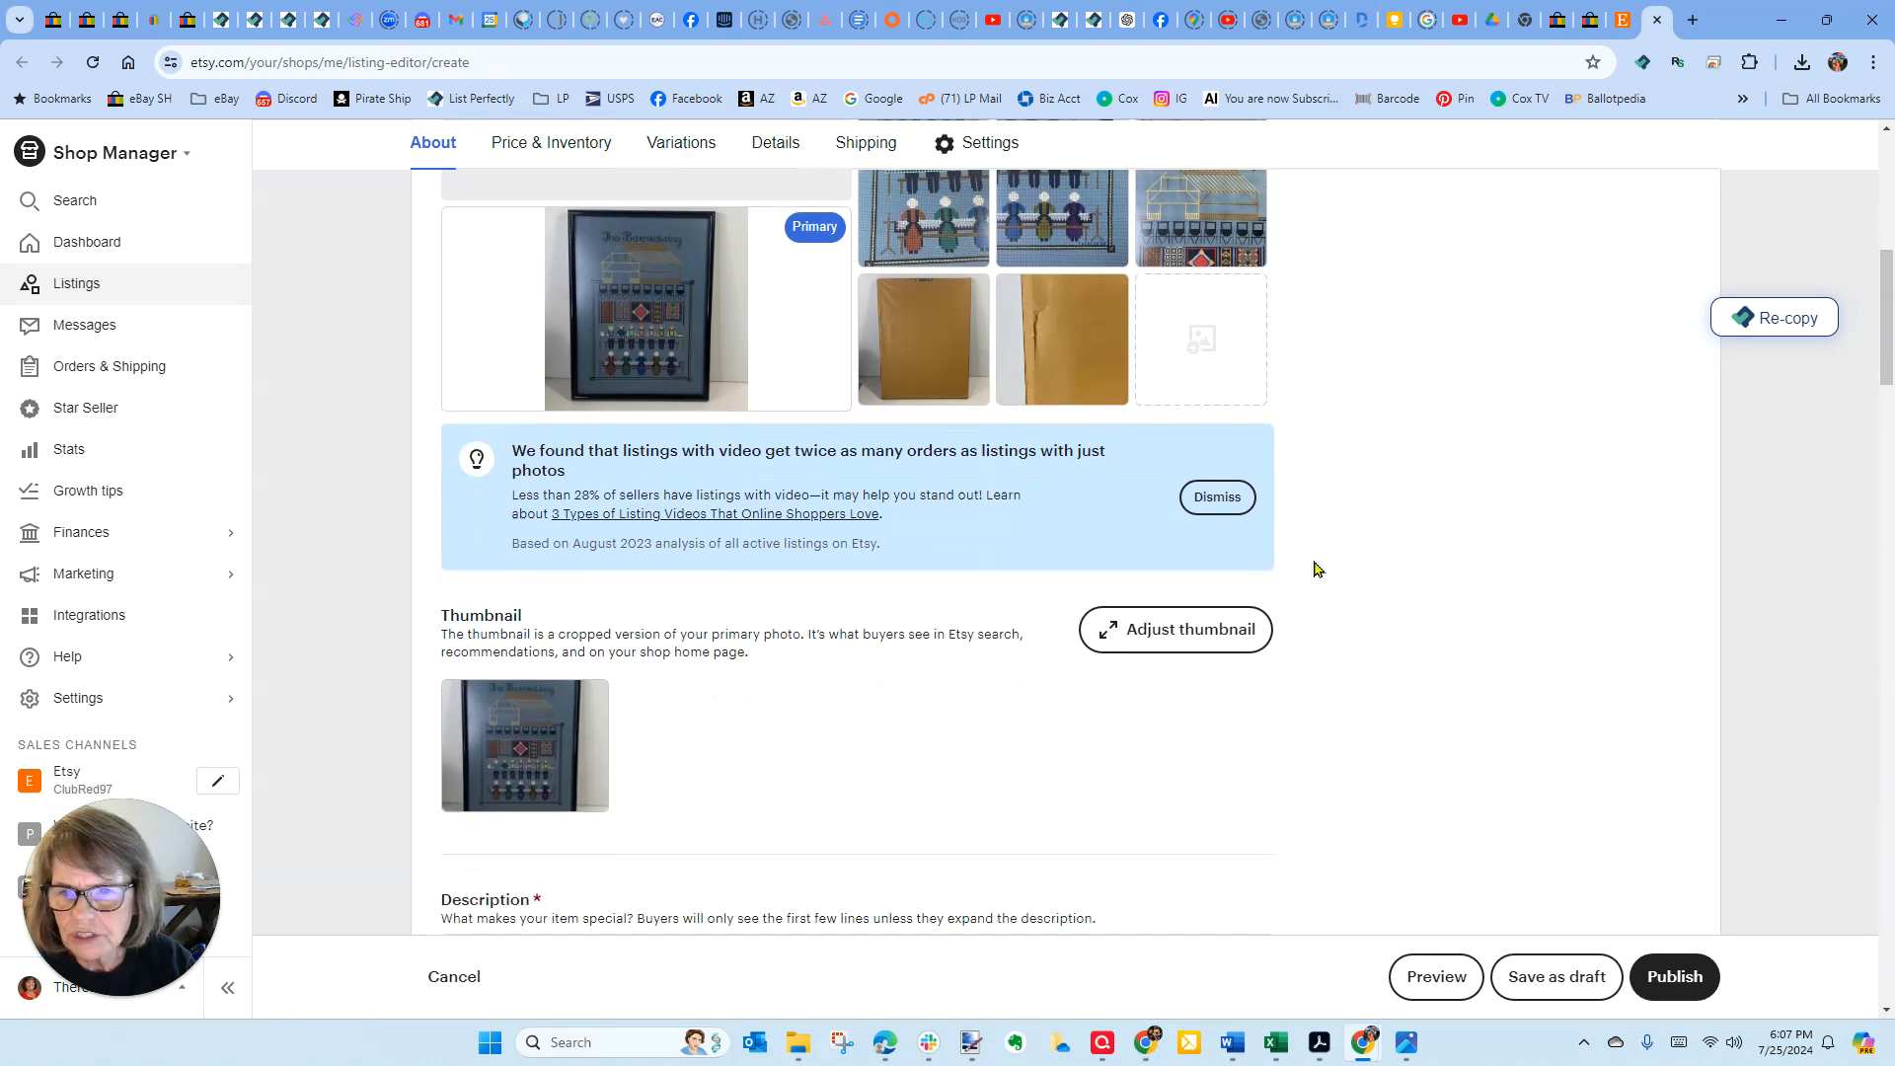
{"action": "scroll", "coordinate": [1007, 563], "scroll_direction": "down", "scroll_amount": 11}
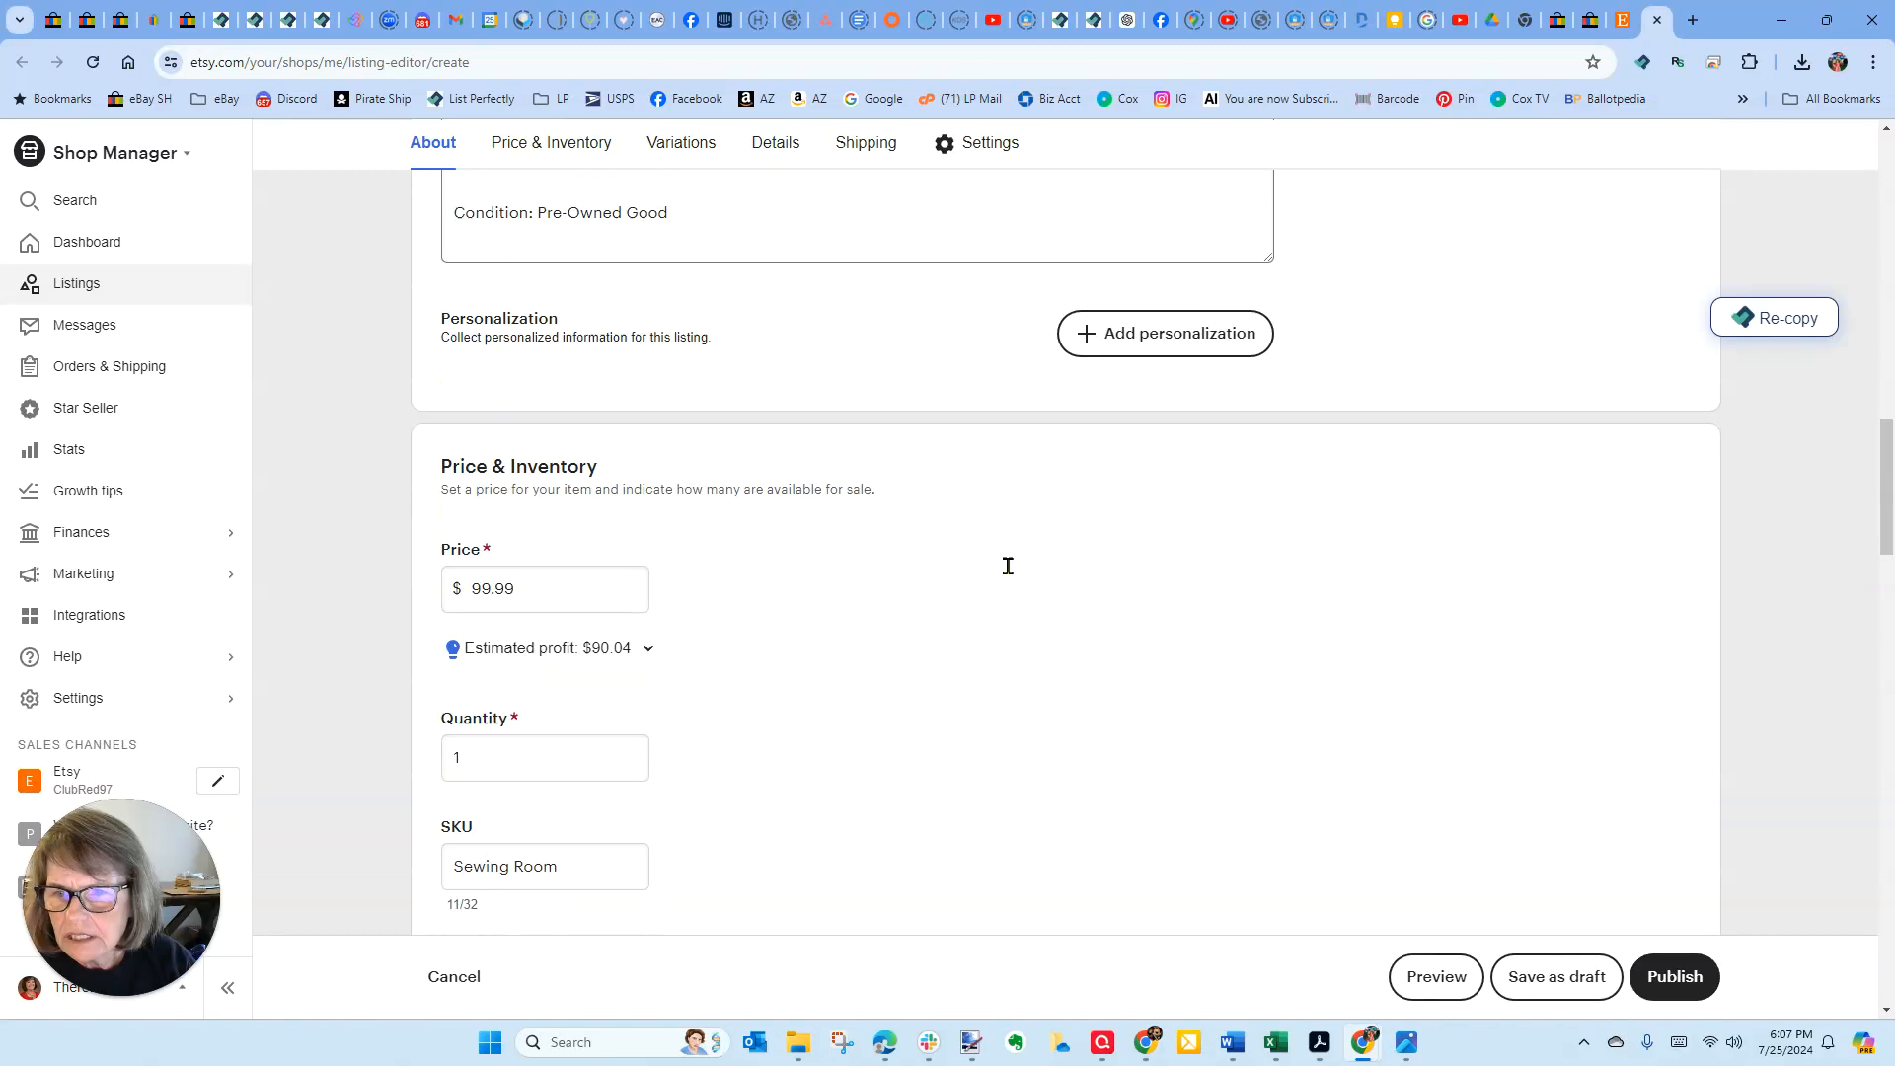
{"action": "scroll", "coordinate": [1007, 571], "scroll_direction": "down", "scroll_amount": 4}
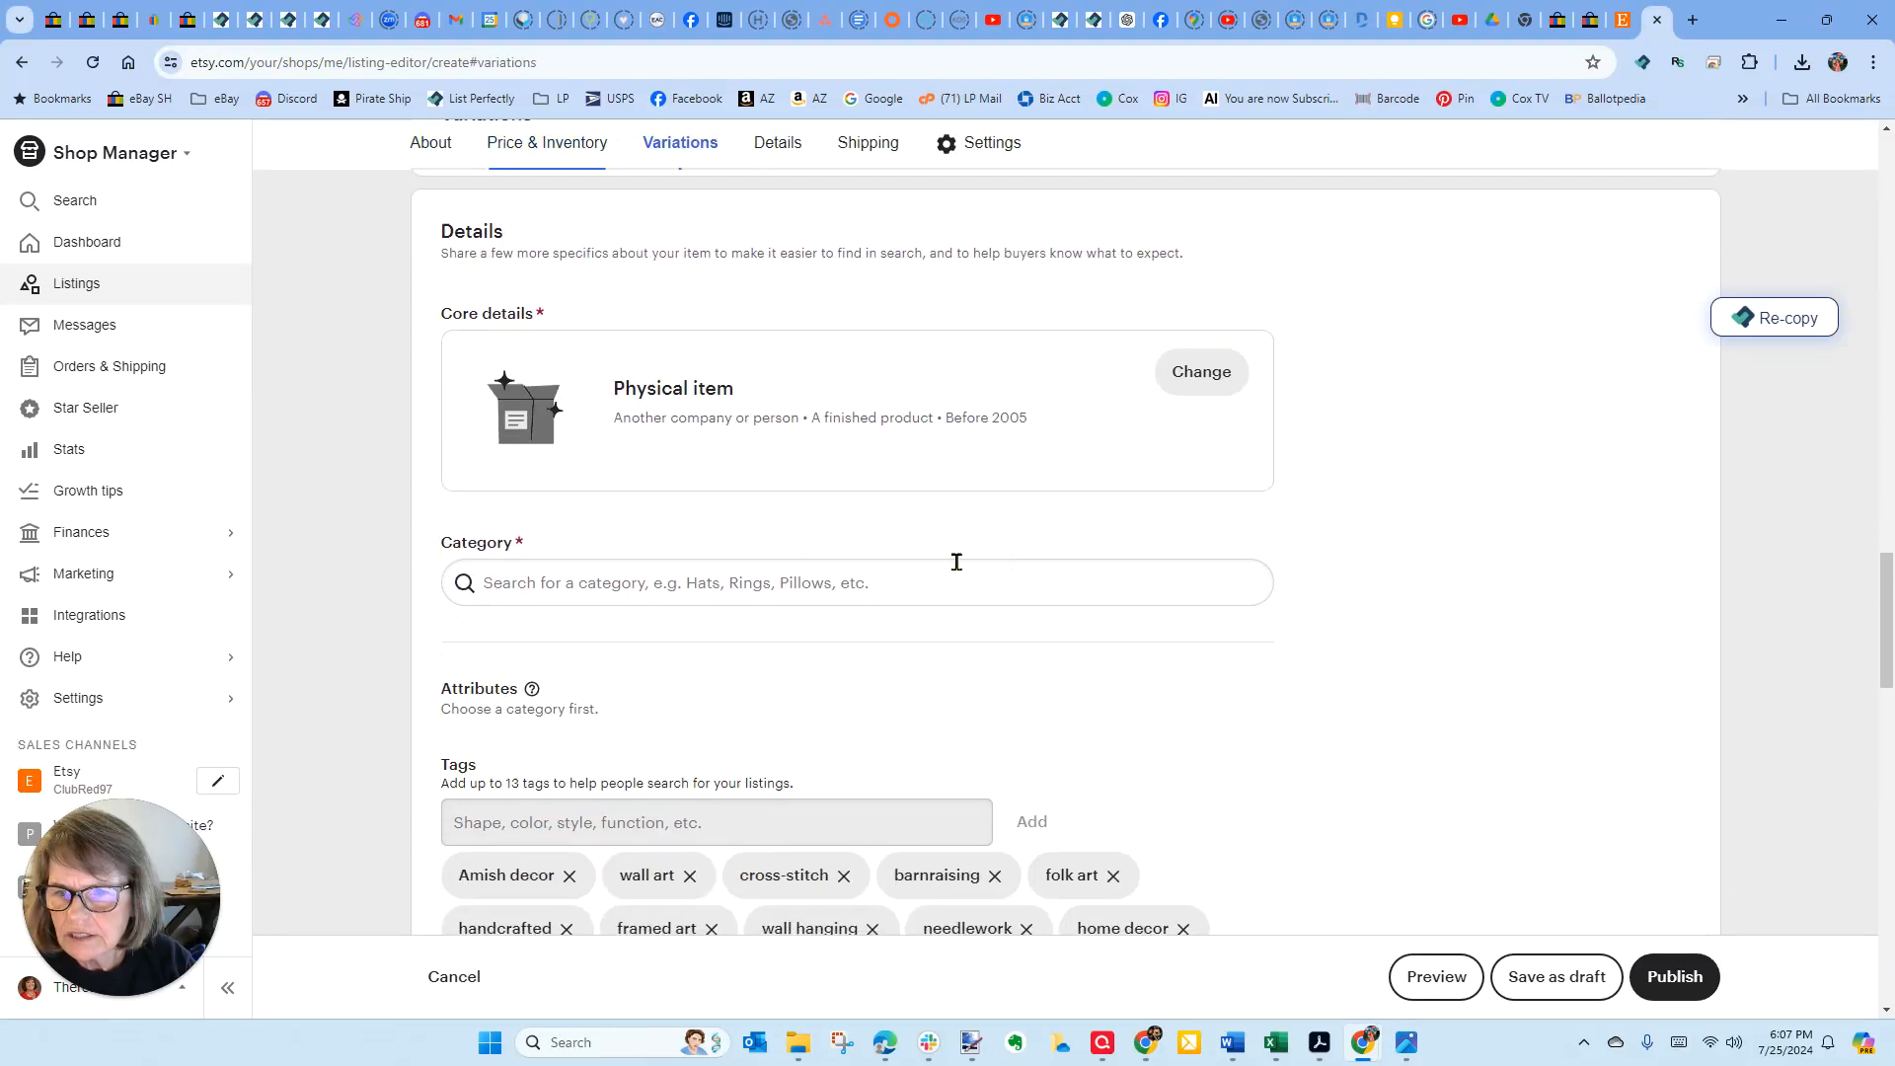
{"action": "left_click", "coordinate": [596, 584]}
{"action": "type", "text": "cros"}
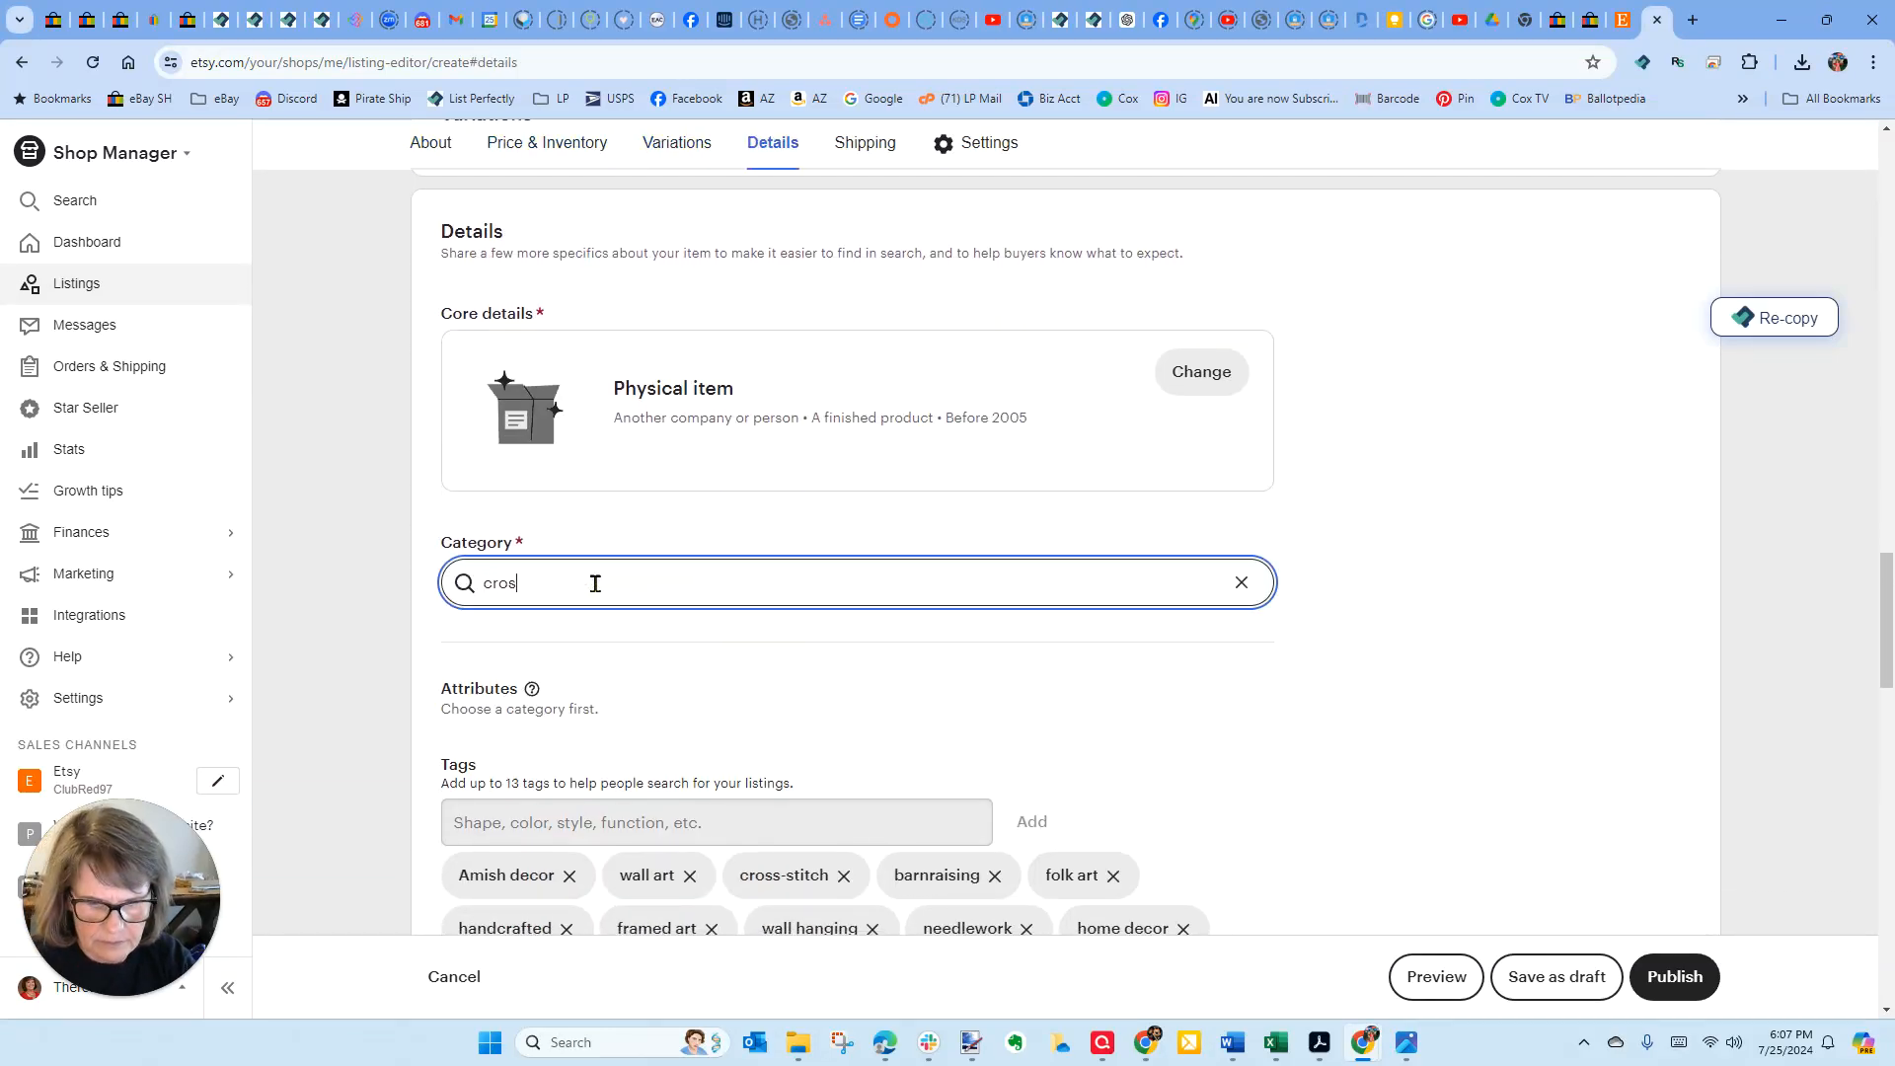
{"action": "type", "text": "s stitch"}
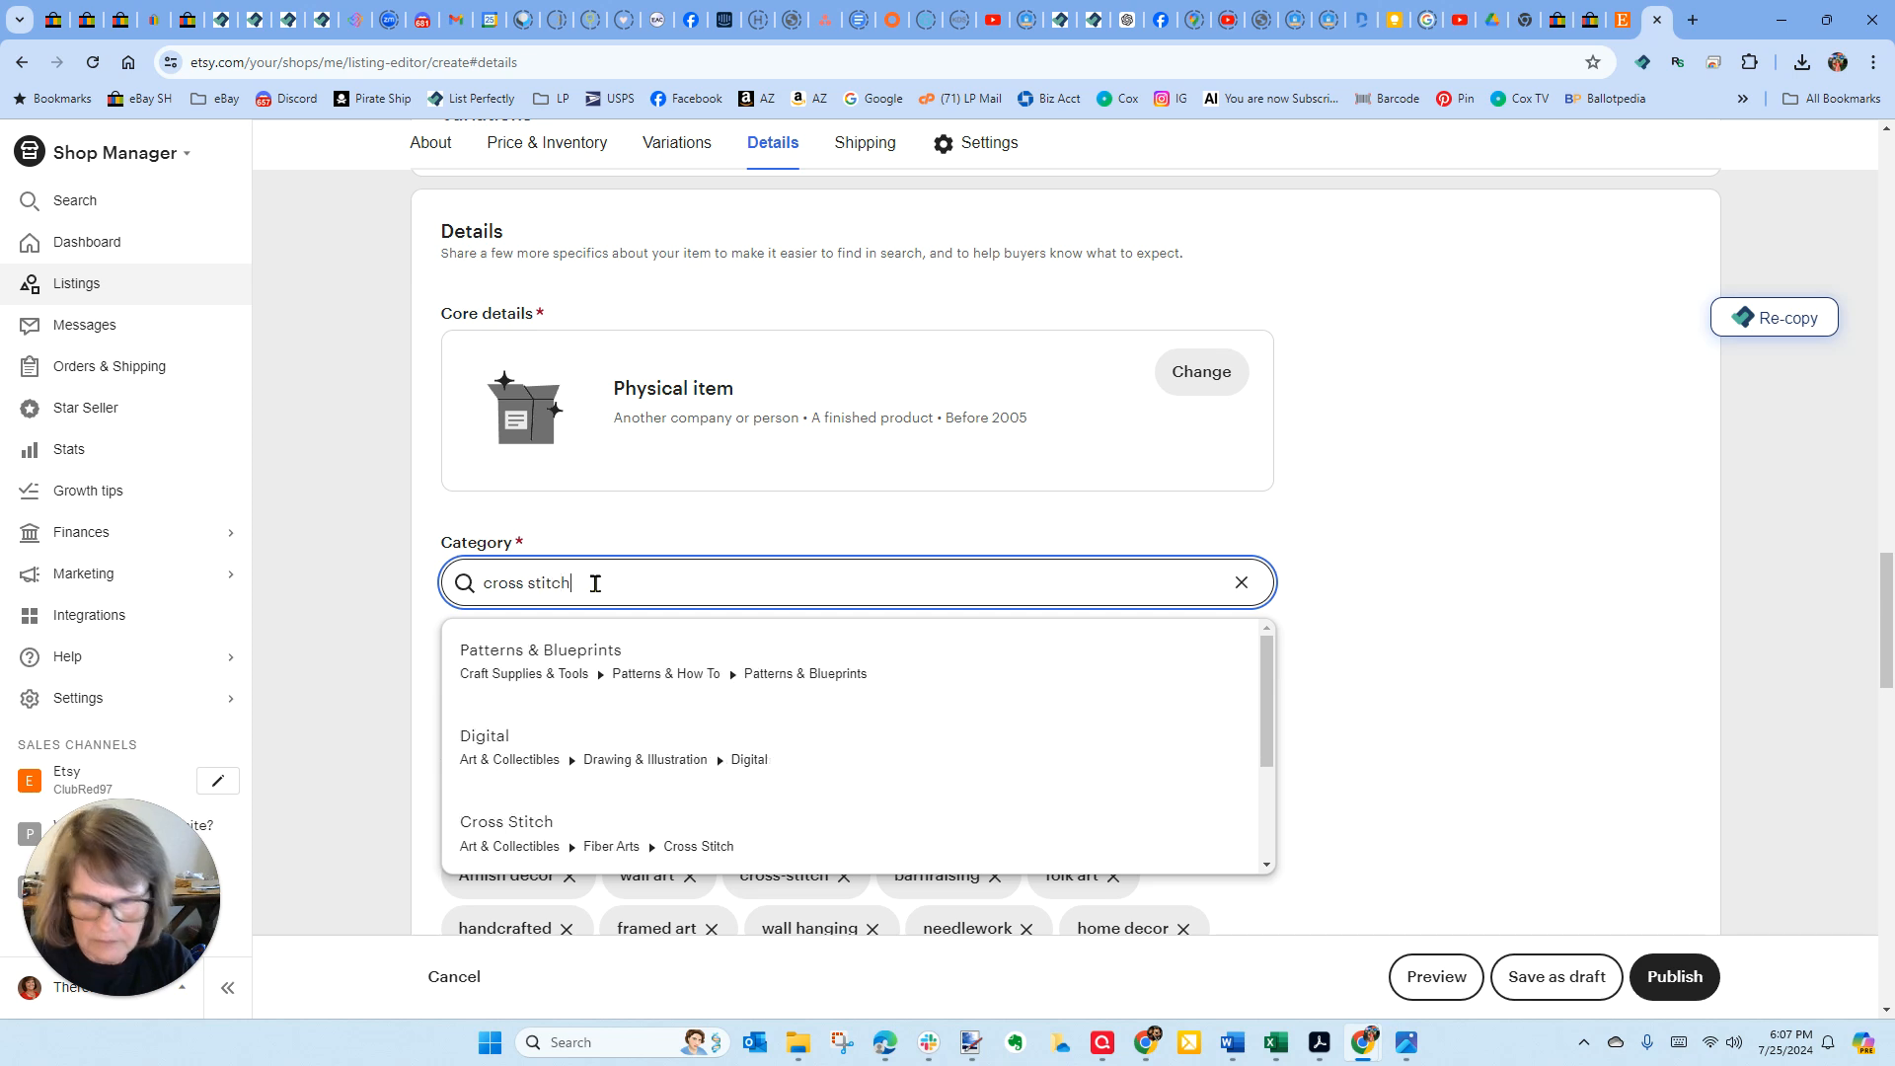
{"action": "left_click", "coordinate": [613, 758]}
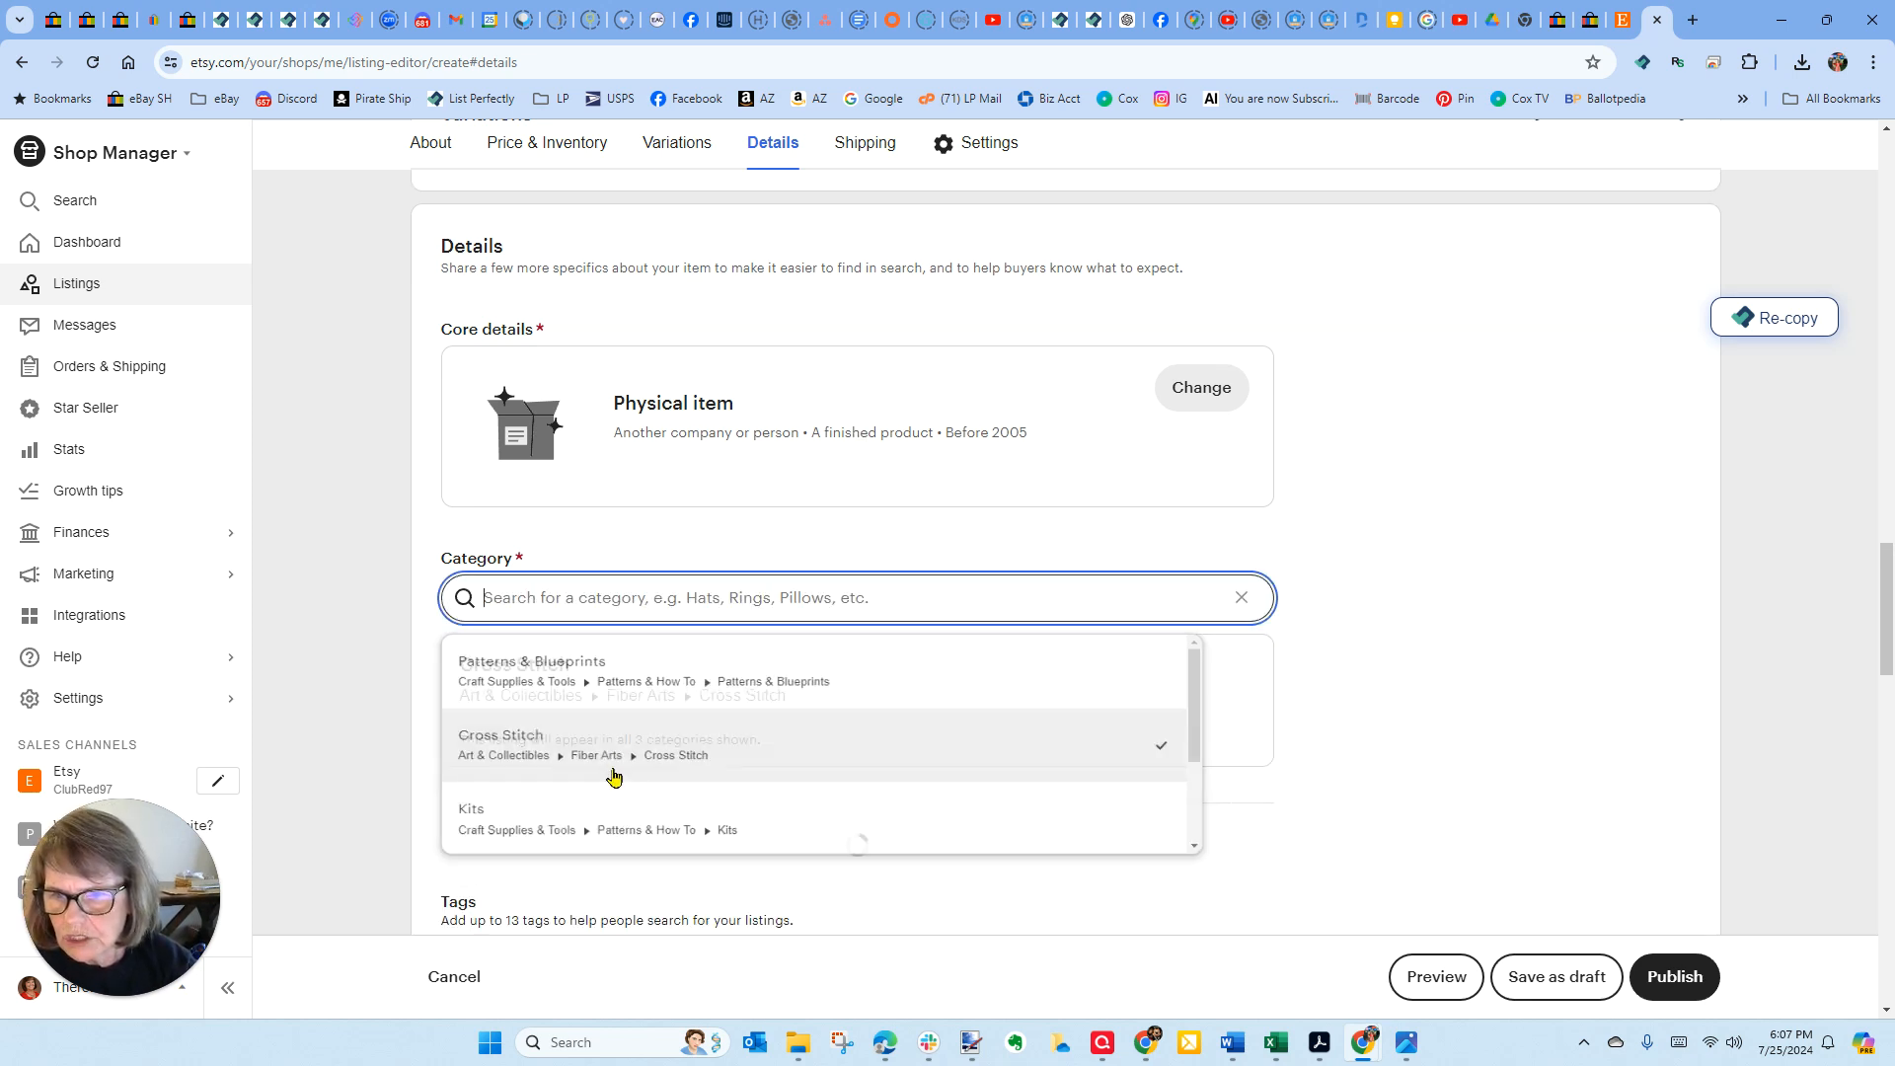
{"action": "scroll", "coordinate": [795, 723], "scroll_direction": "down", "scroll_amount": 4}
{"action": "scroll", "coordinate": [796, 724], "scroll_direction": "up", "scroll_amount": 15}
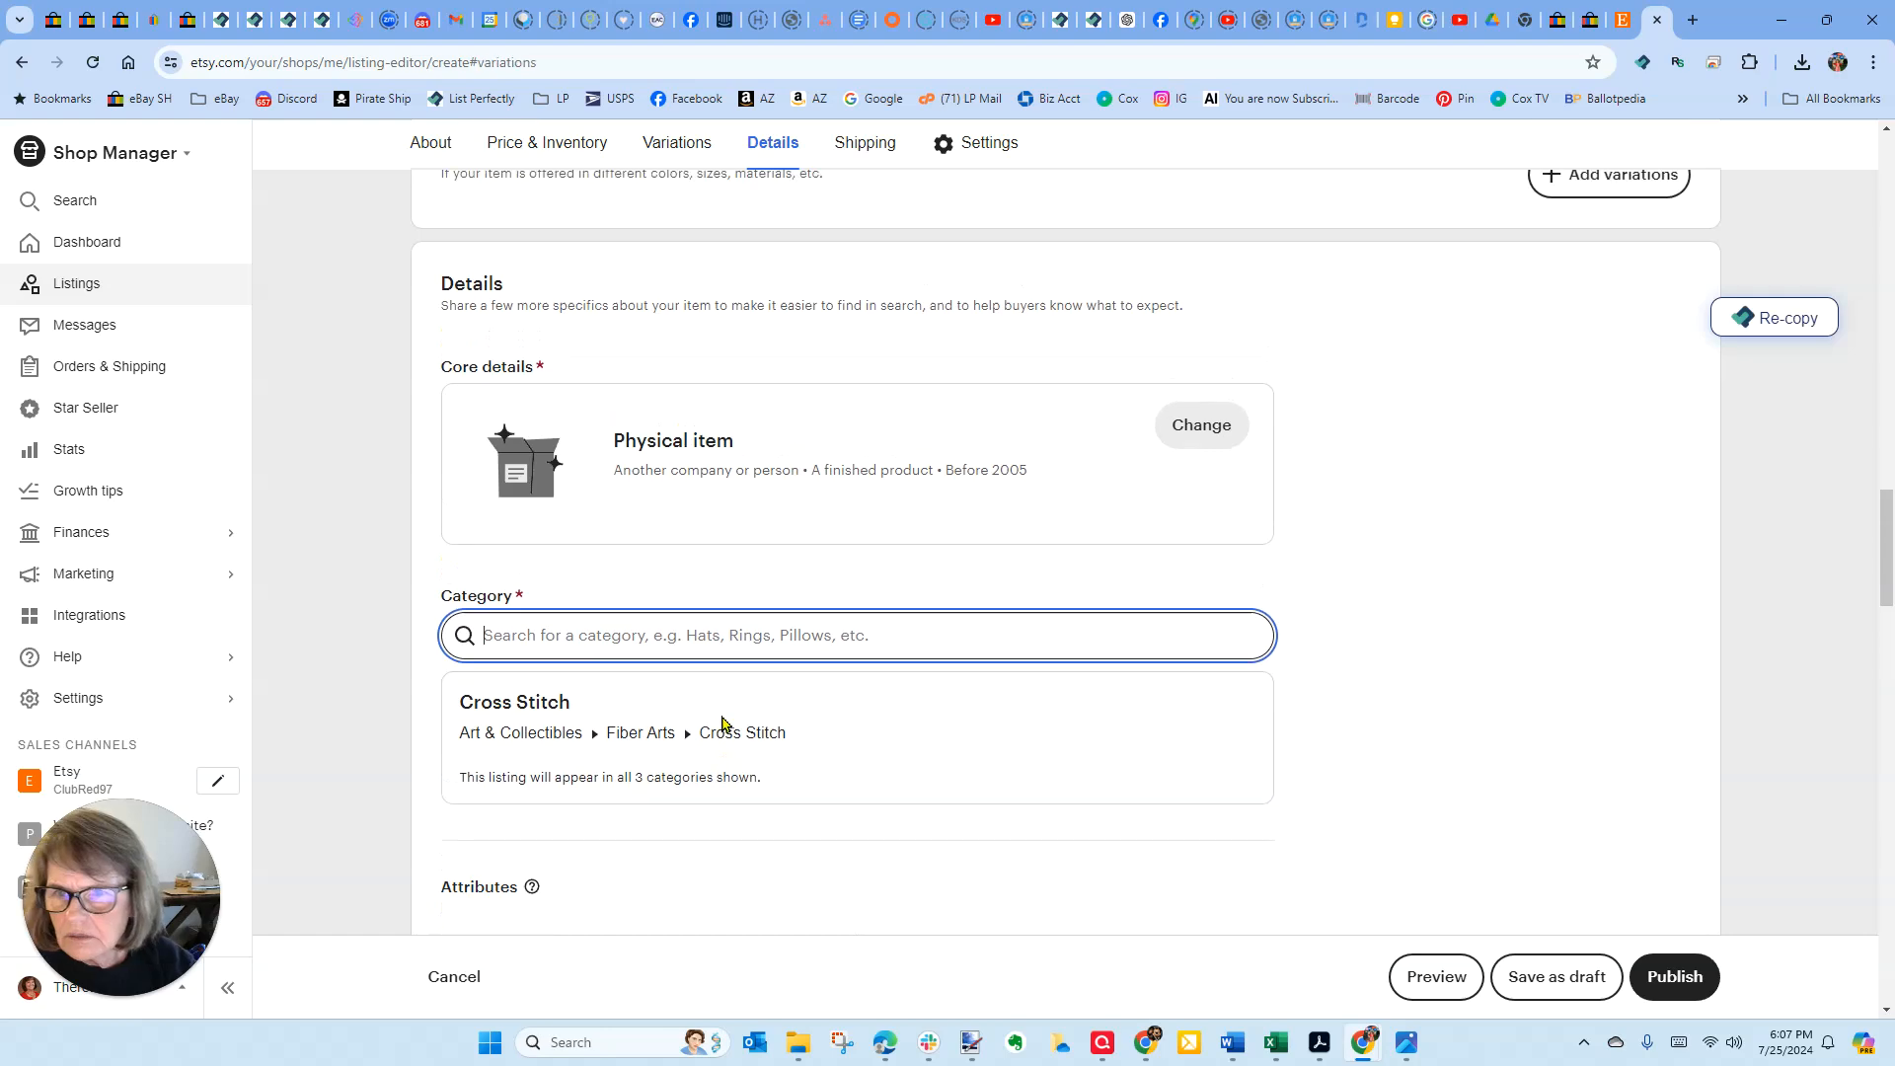
- Set the Barnraising listing's primary color to Blue and secondary color to Black
{"action": "scroll", "coordinate": [706, 495], "scroll_direction": "down", "scroll_amount": 10}
{"action": "scroll", "coordinate": [673, 598], "scroll_direction": "down", "scroll_amount": 6}
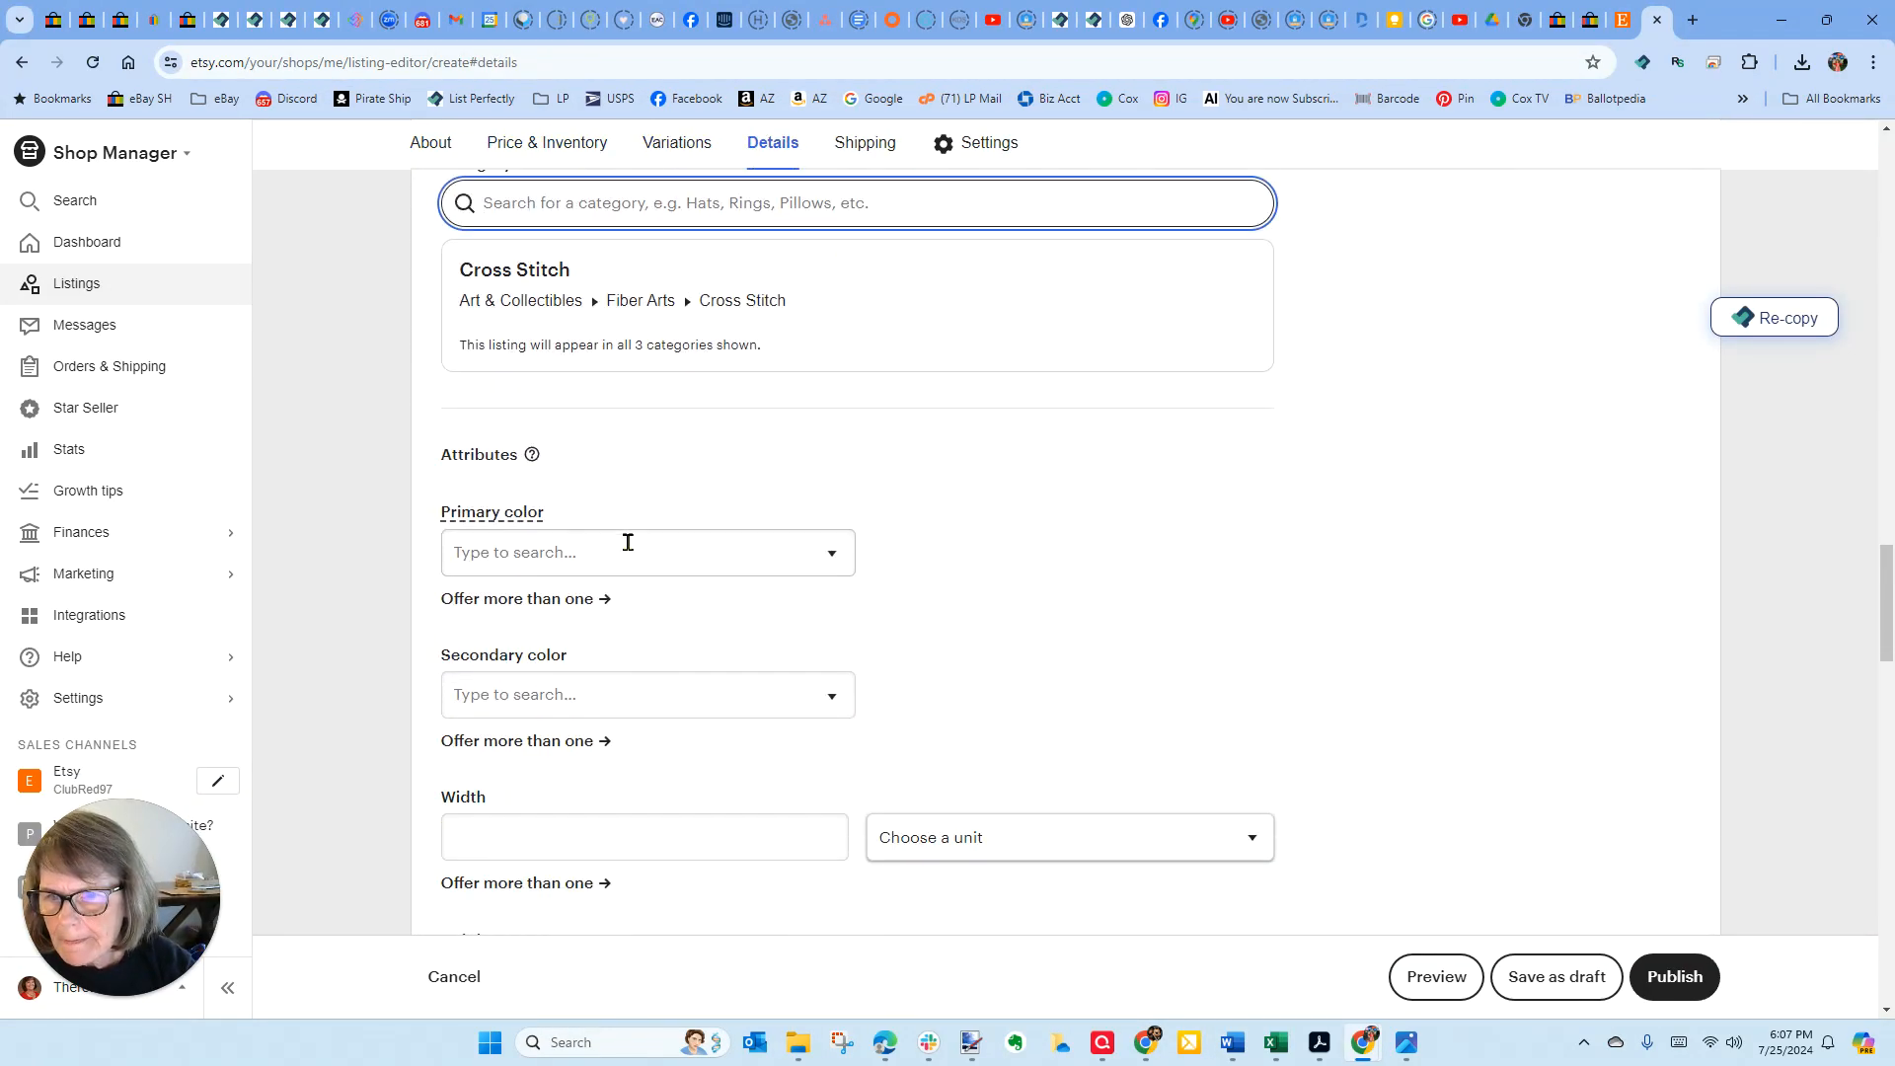
{"action": "left_click", "coordinate": [626, 544]}
{"action": "left_click", "coordinate": [524, 674]}
{"action": "left_click", "coordinate": [506, 681]}
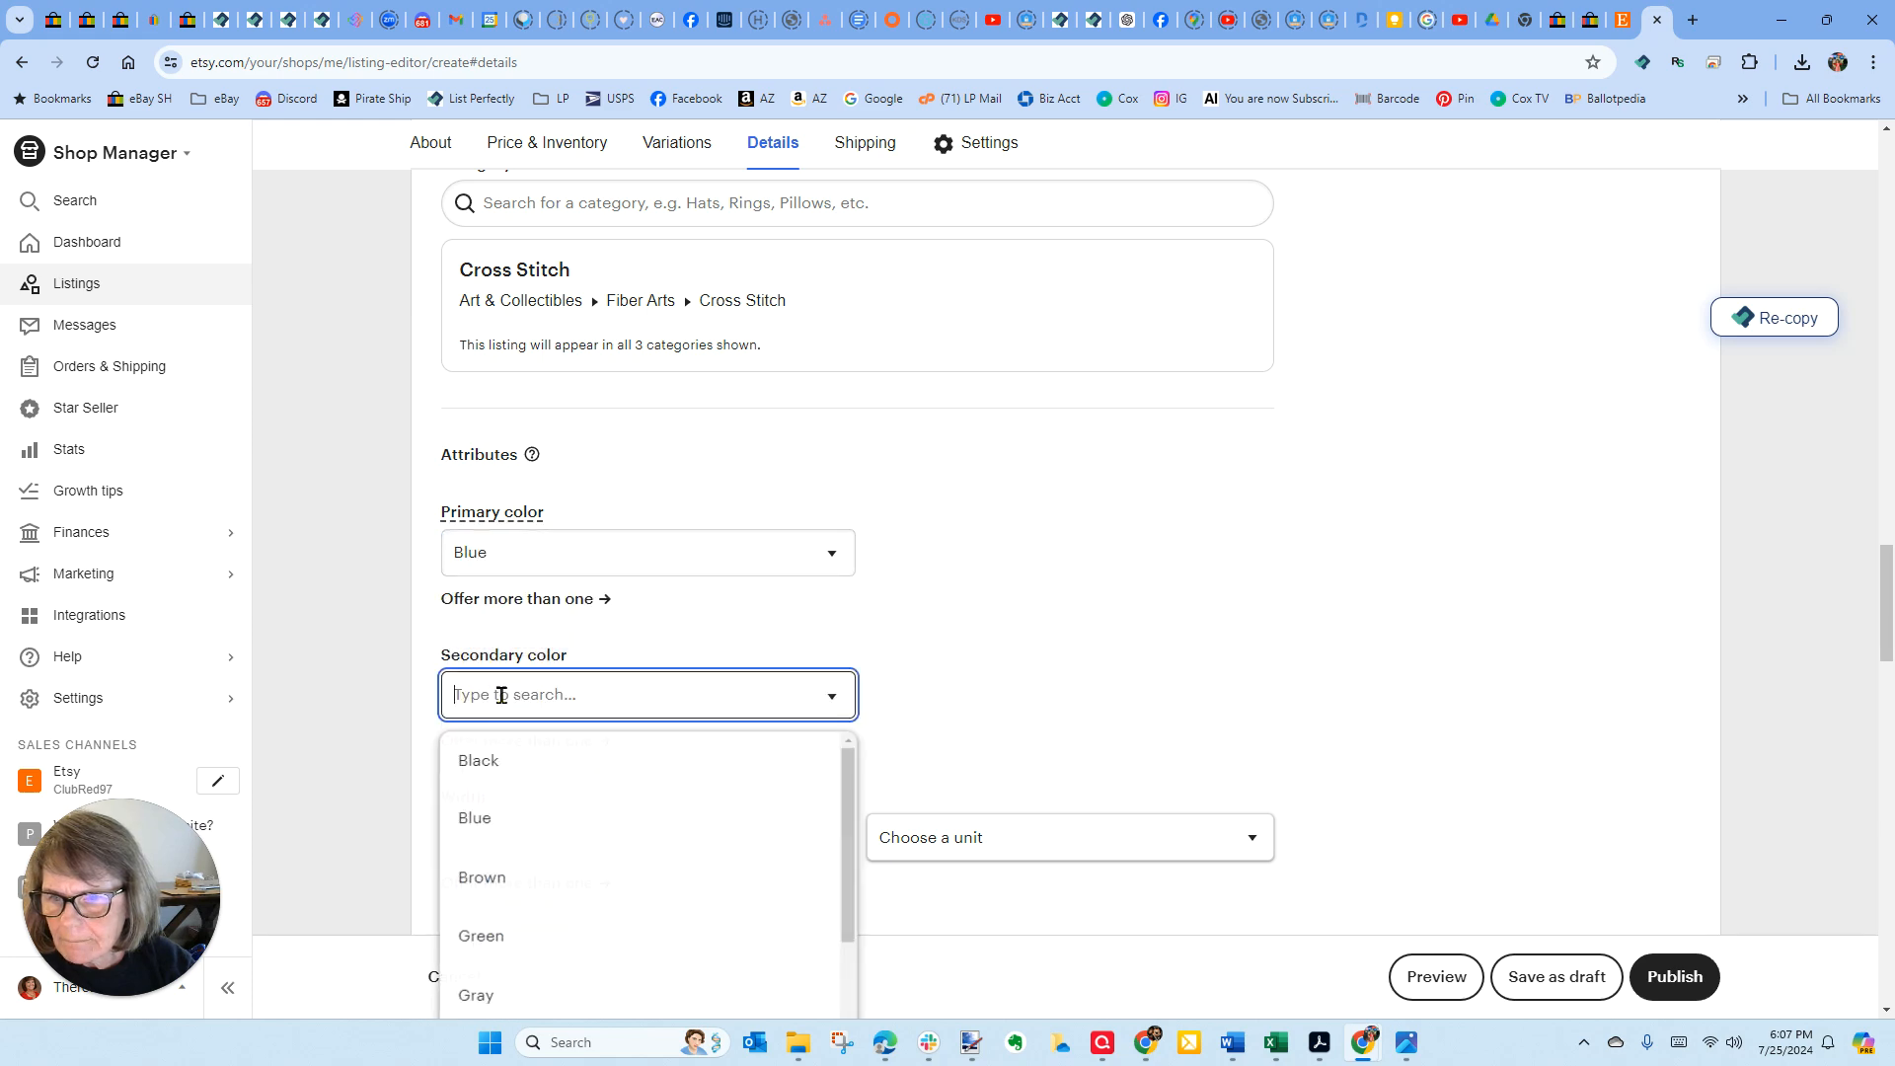
{"action": "left_click", "coordinate": [497, 770]}
- Check the dimensions in the Barnraising description and set the Width attribute to 18.5 inches
{"action": "scroll", "coordinate": [909, 605], "scroll_direction": "down", "scroll_amount": 3}
{"action": "scroll", "coordinate": [909, 605], "scroll_direction": "up", "scroll_amount": 15}
{"action": "scroll", "coordinate": [912, 609], "scroll_direction": "up", "scroll_amount": 8}
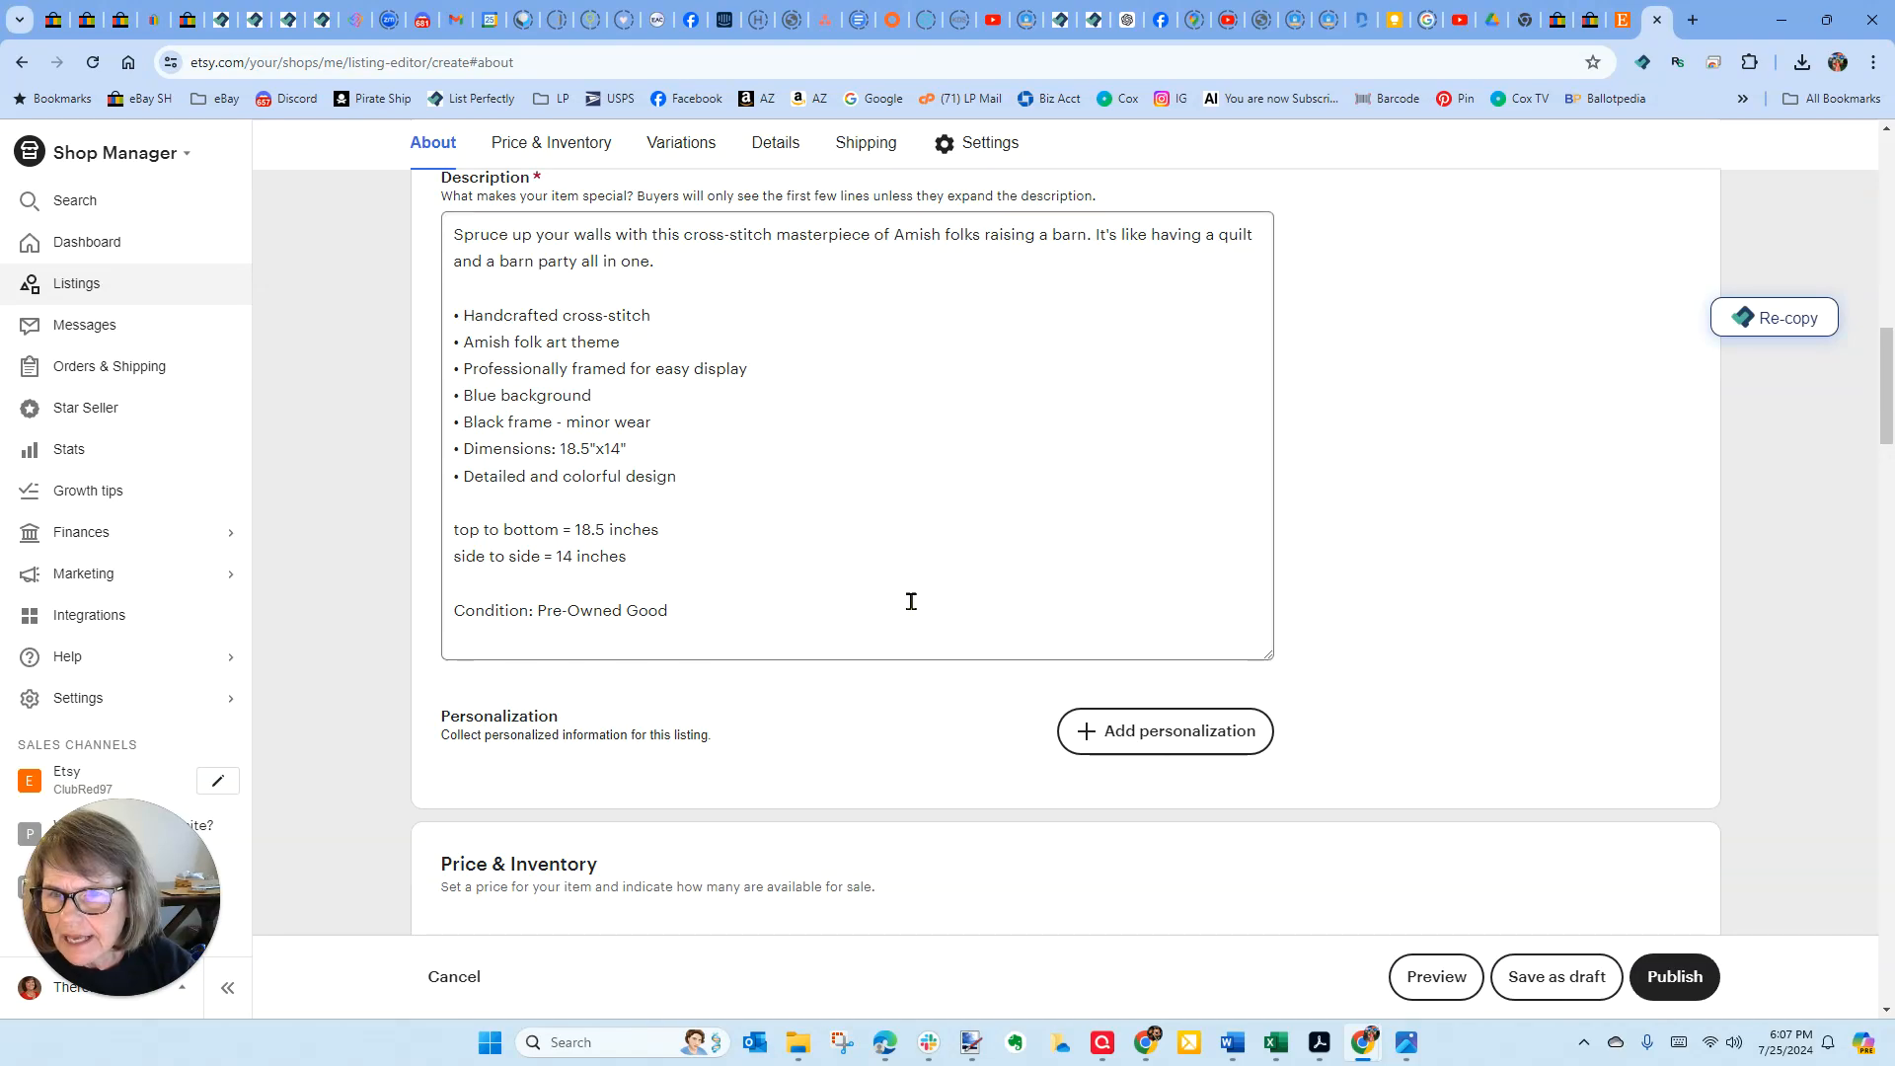
{"action": "scroll", "coordinate": [911, 601], "scroll_direction": "down", "scroll_amount": 15}
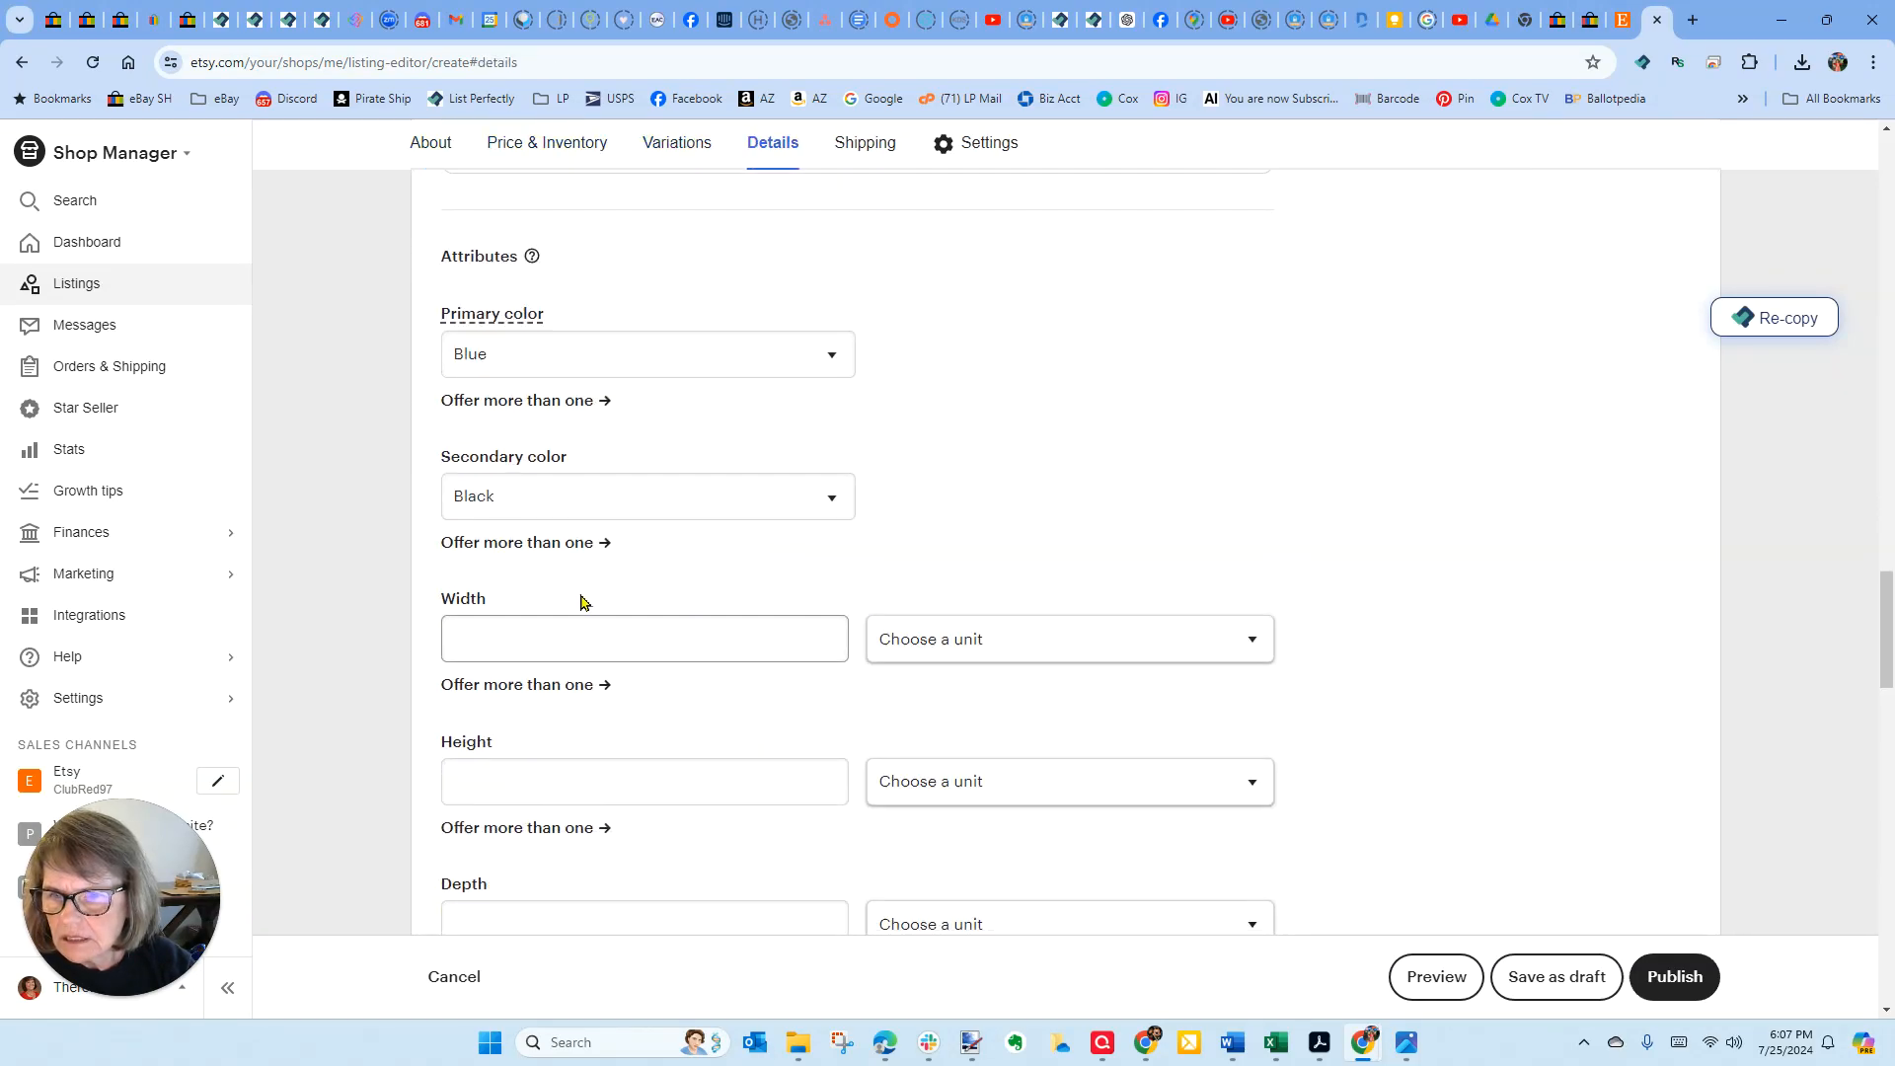
{"action": "scroll", "coordinate": [581, 603], "scroll_direction": "down", "scroll_amount": 2}
{"action": "left_click", "coordinate": [494, 431]}
{"action": "type", "text": "18.5"}
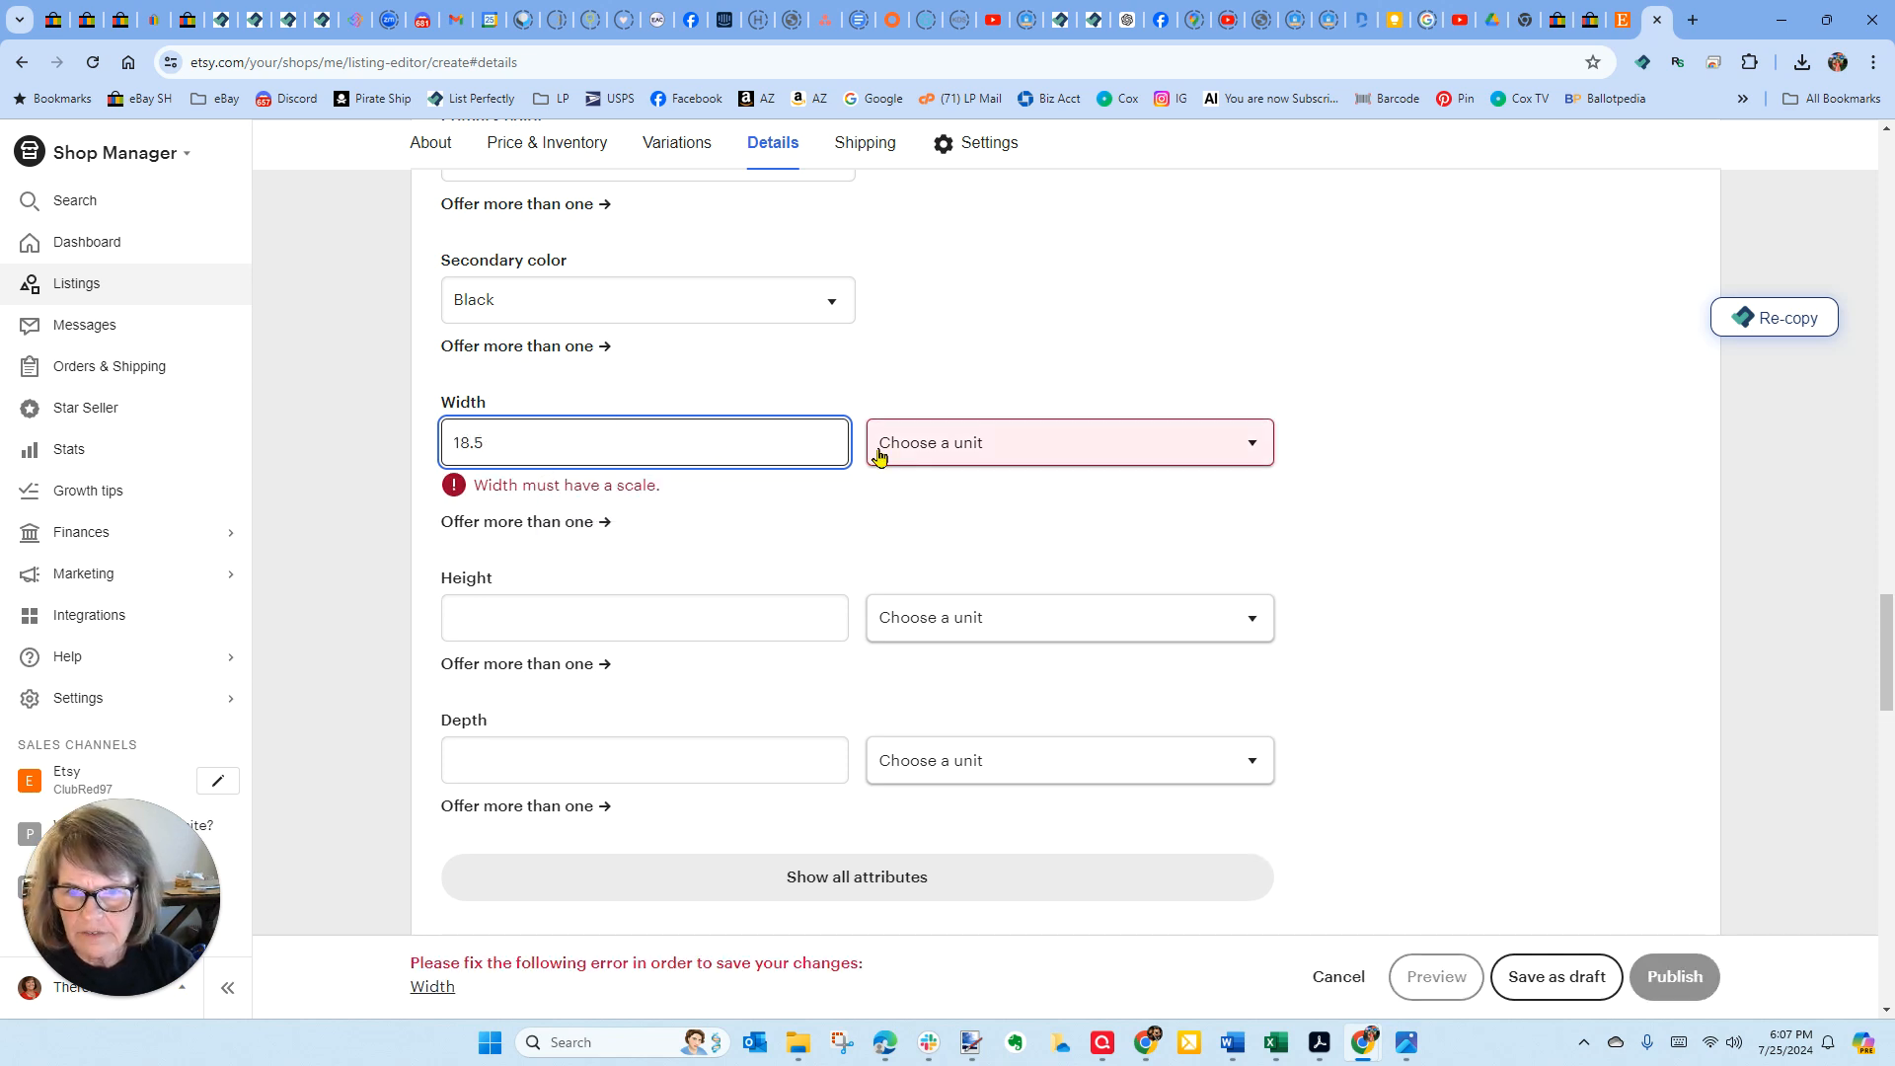
{"action": "left_click", "coordinate": [879, 450]}
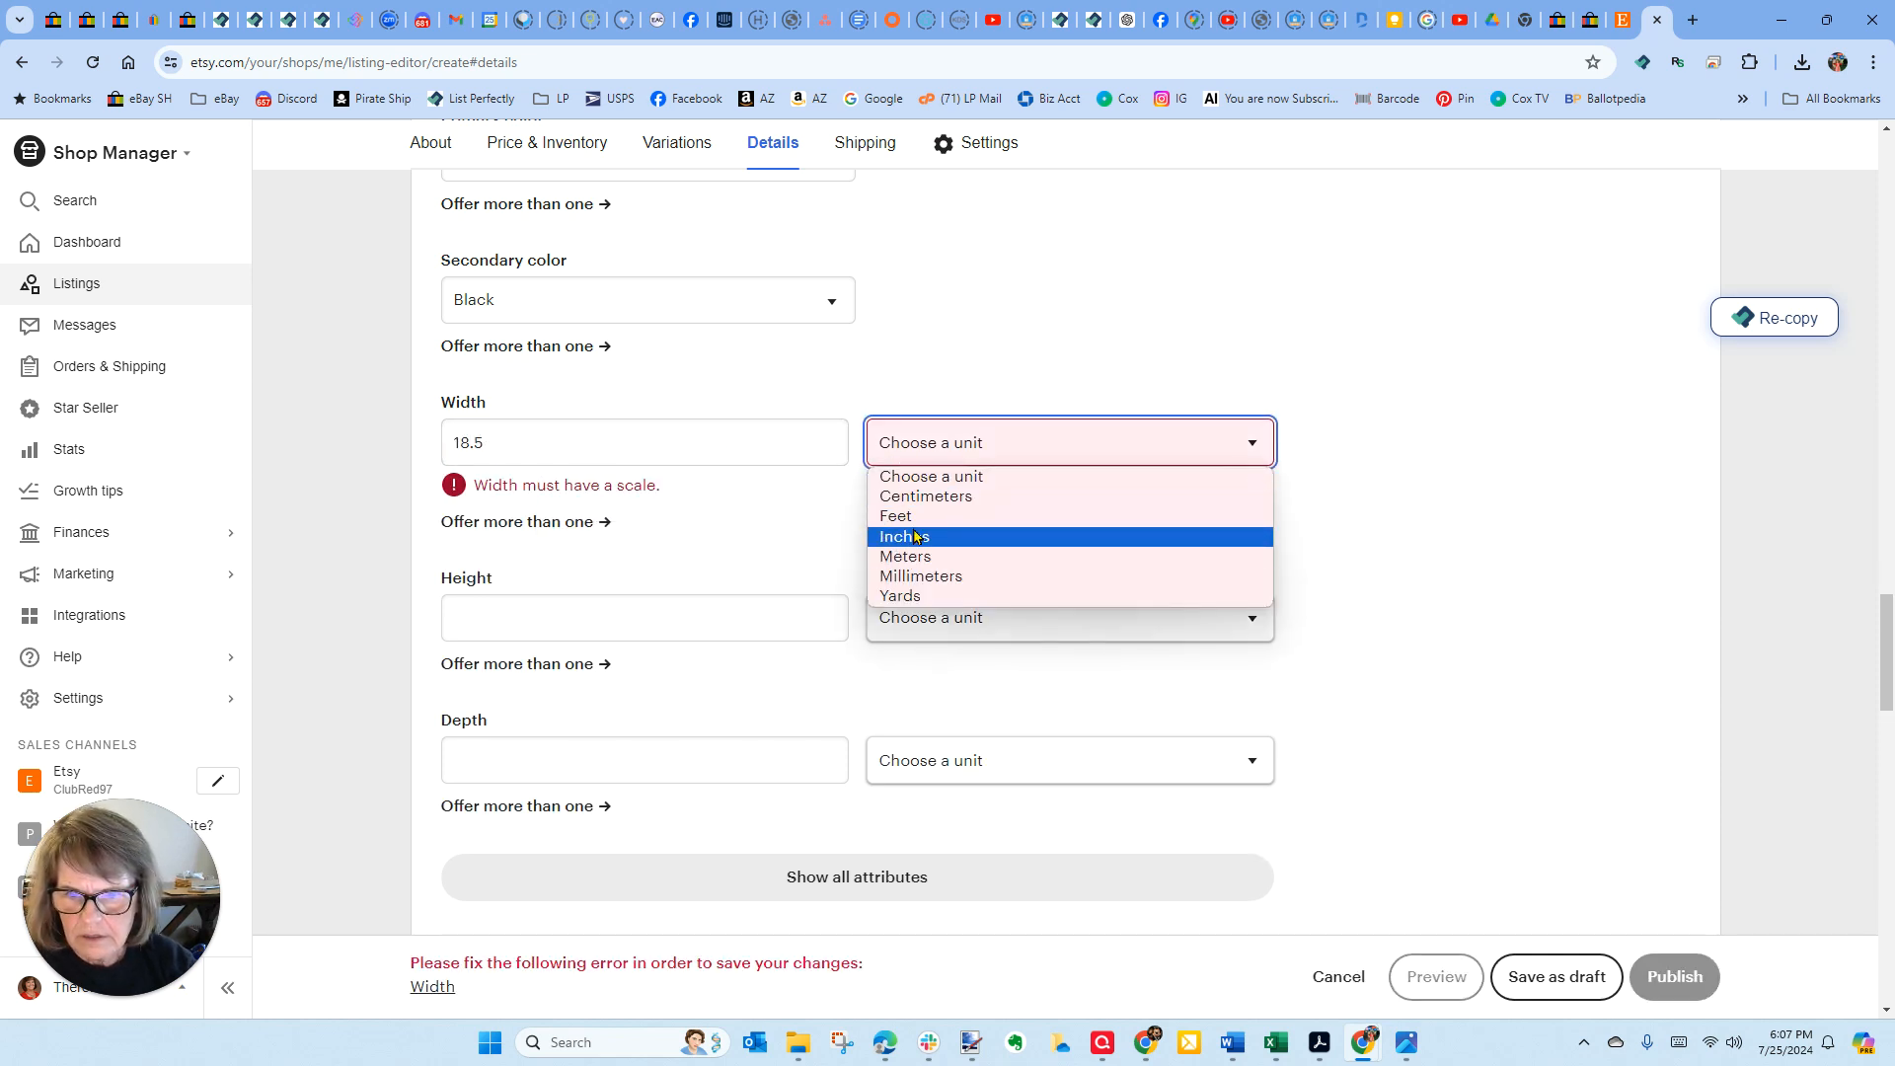
{"action": "left_click", "coordinate": [915, 537]}
- Set the Barnraising listing's Height attribute to 14 inches
{"action": "left_click", "coordinate": [650, 581]}
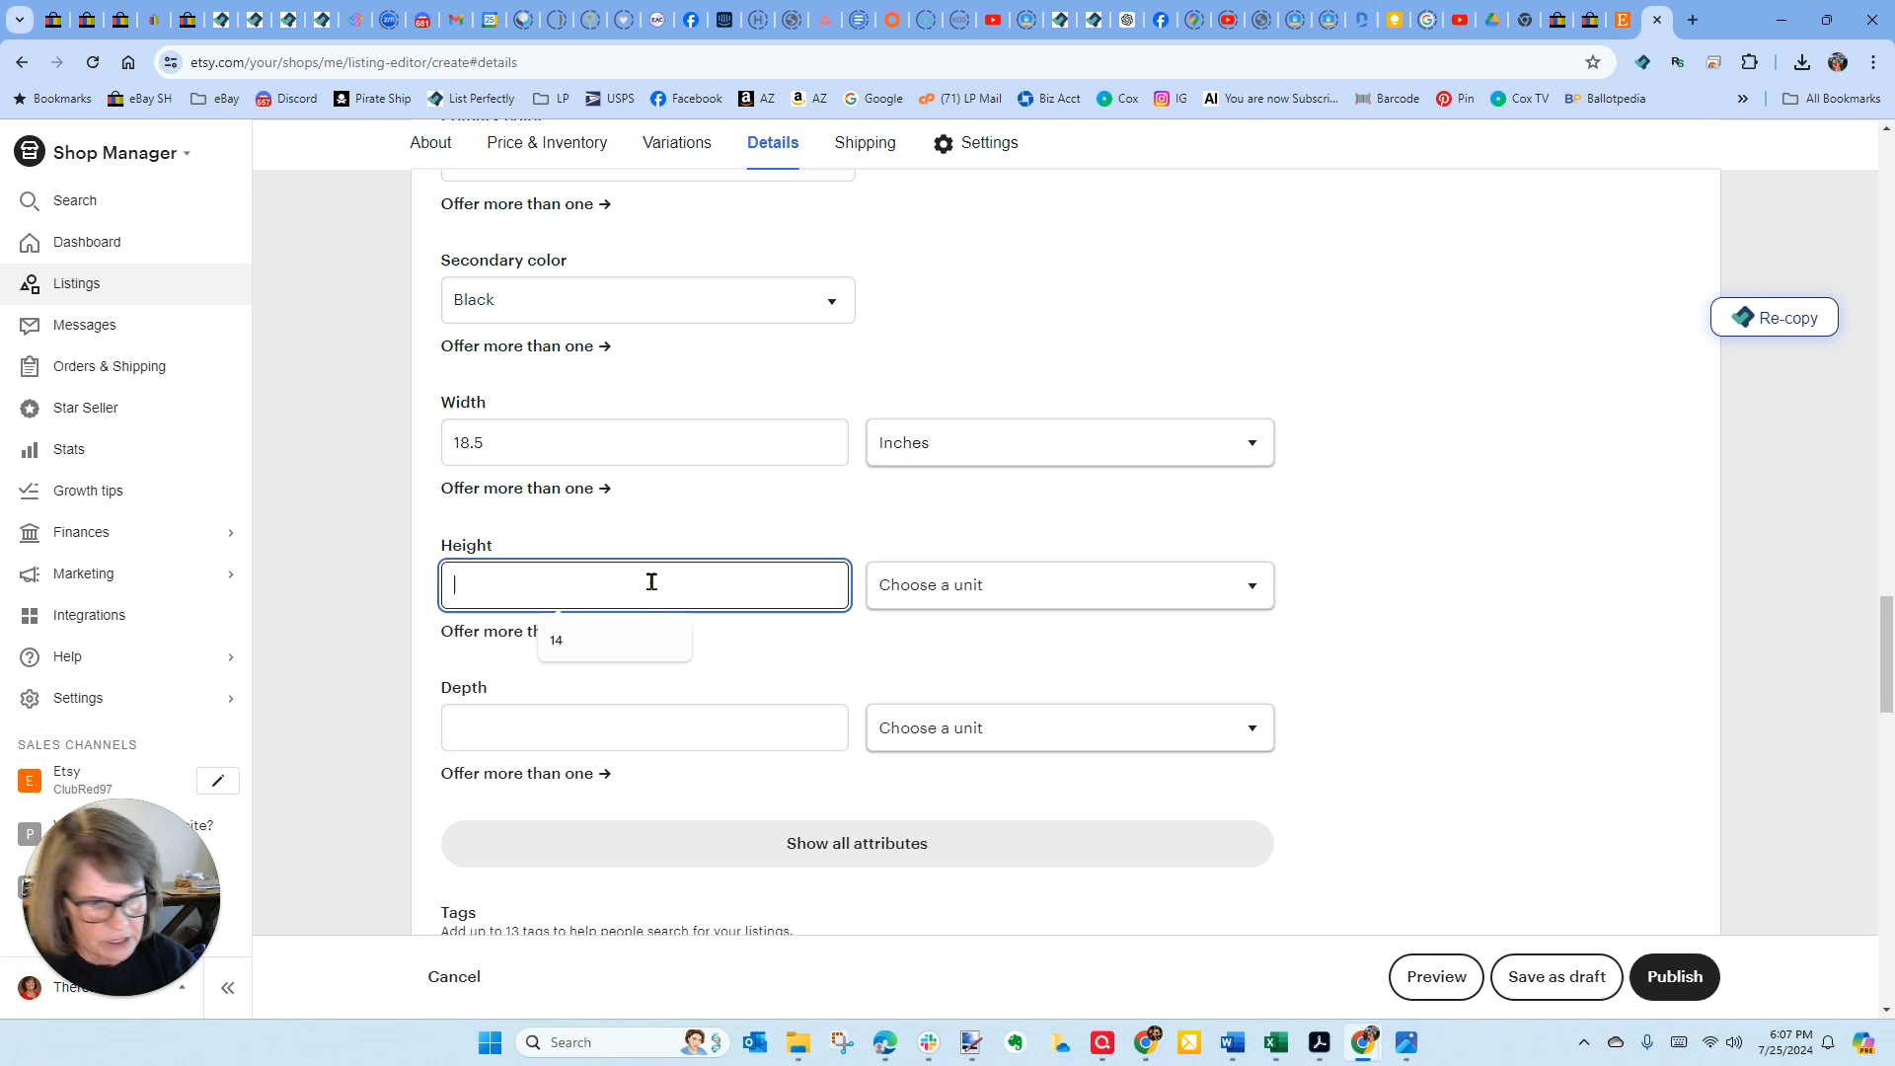
{"action": "type", "text": "14"}
{"action": "left_click", "coordinate": [923, 598]}
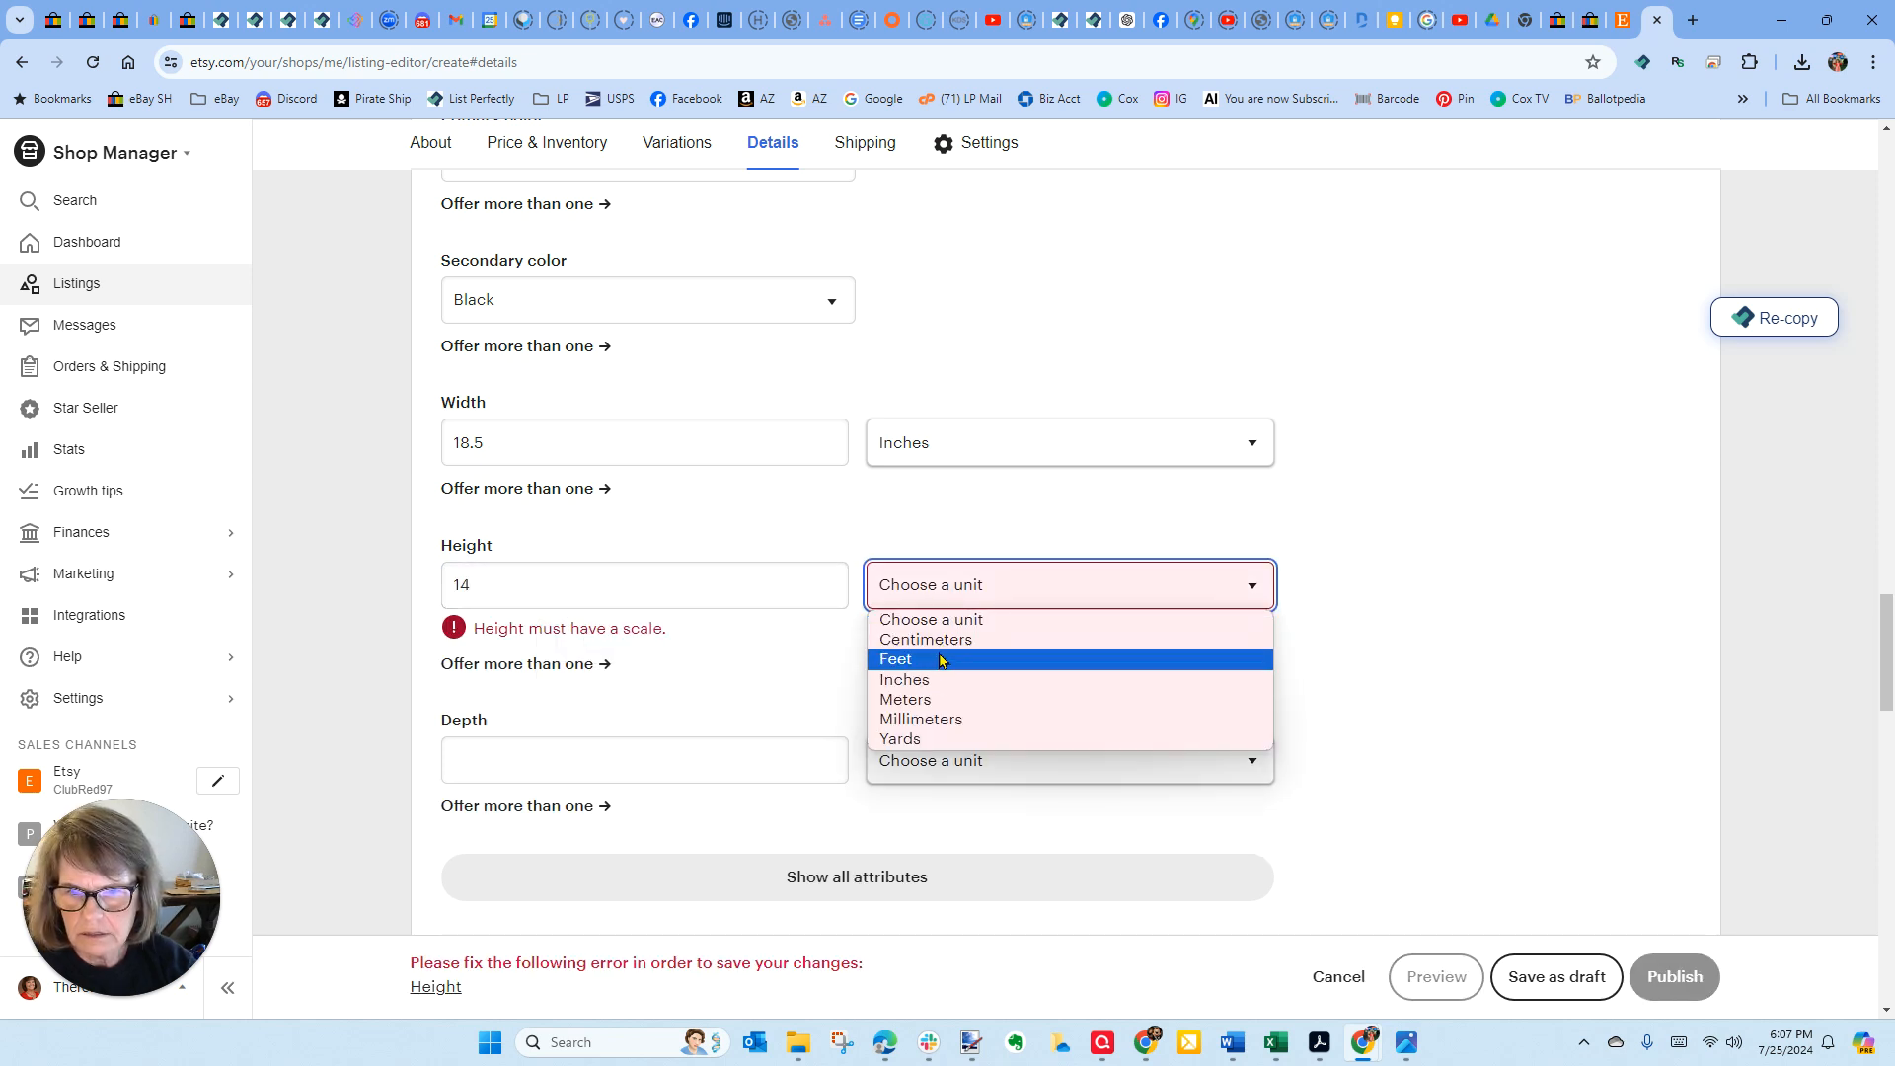
{"action": "left_click", "coordinate": [937, 681]}
- Apply the "2-3 Lbs Standard Shipping $34.99" shipping profile to the Barnraising listing and review its shipping details
{"action": "scroll", "coordinate": [1050, 664], "scroll_direction": "down", "scroll_amount": 7}
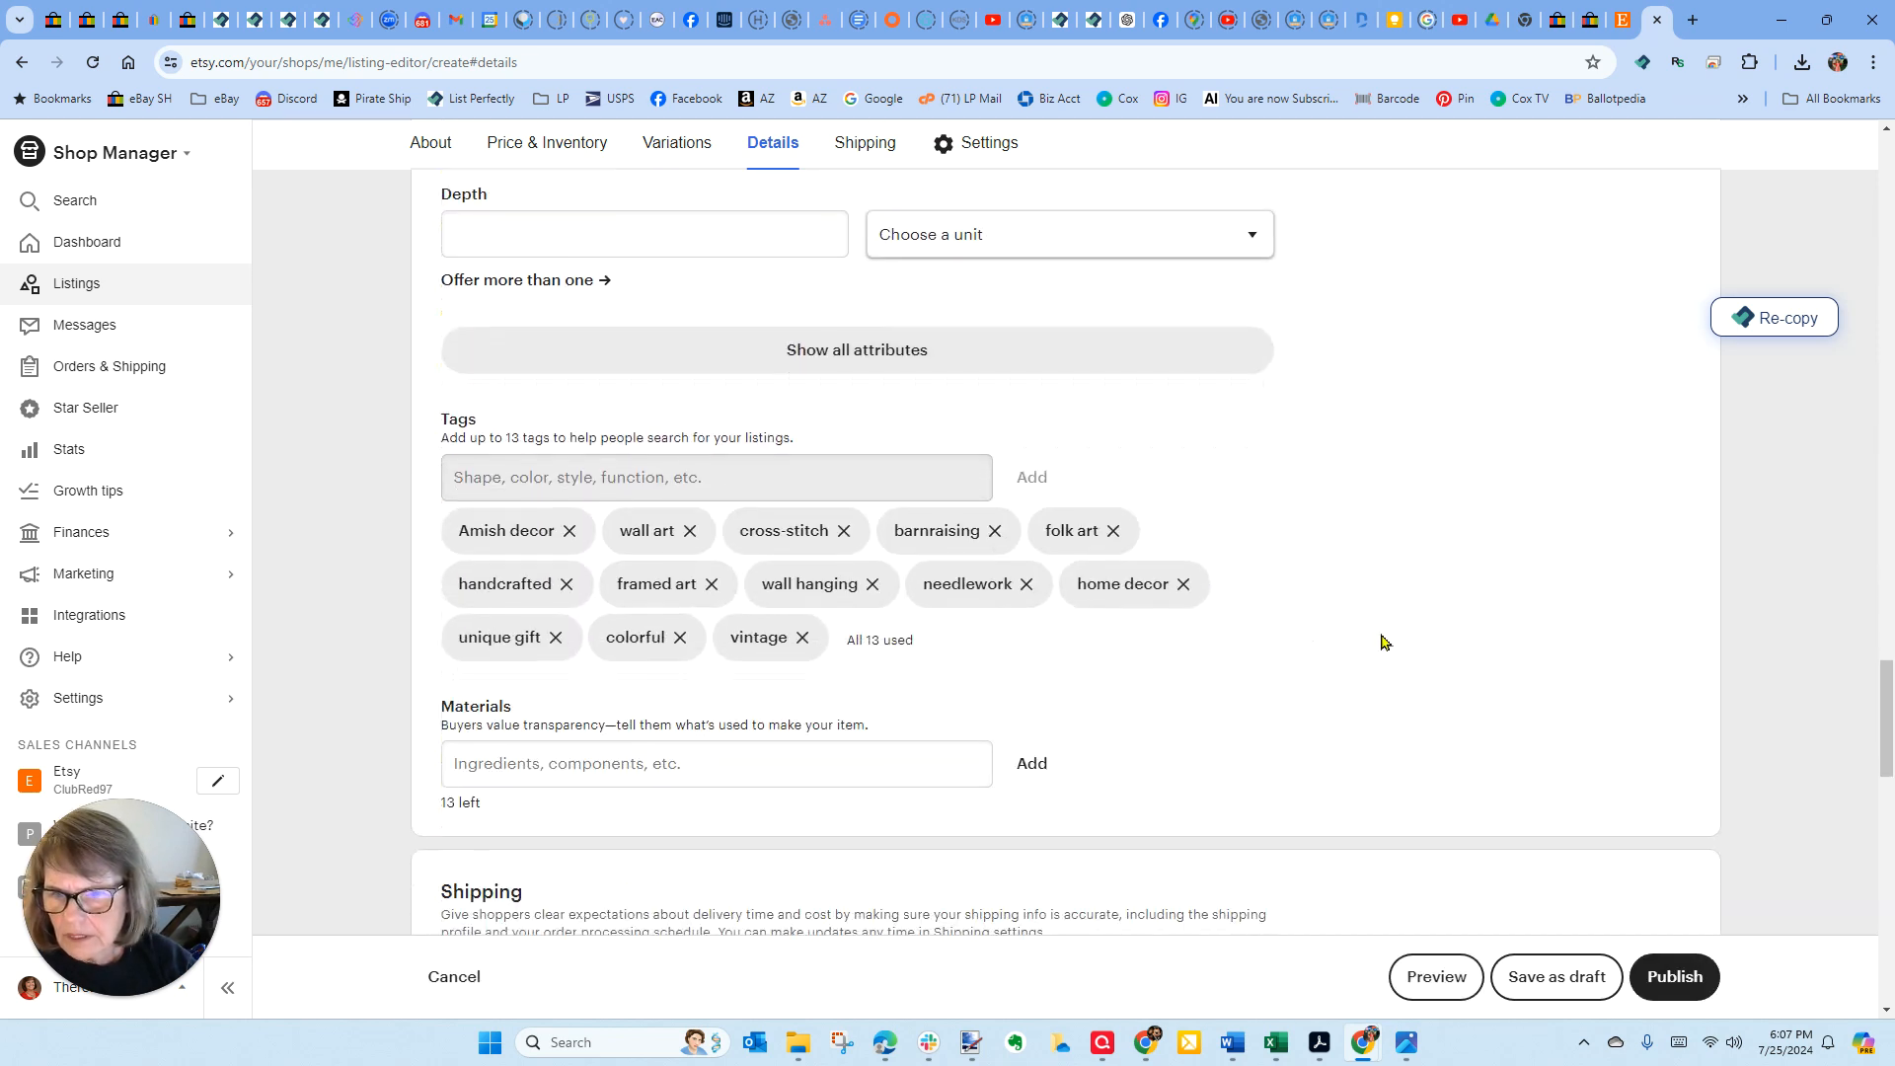
{"action": "scroll", "coordinate": [1374, 636], "scroll_direction": "down", "scroll_amount": 3}
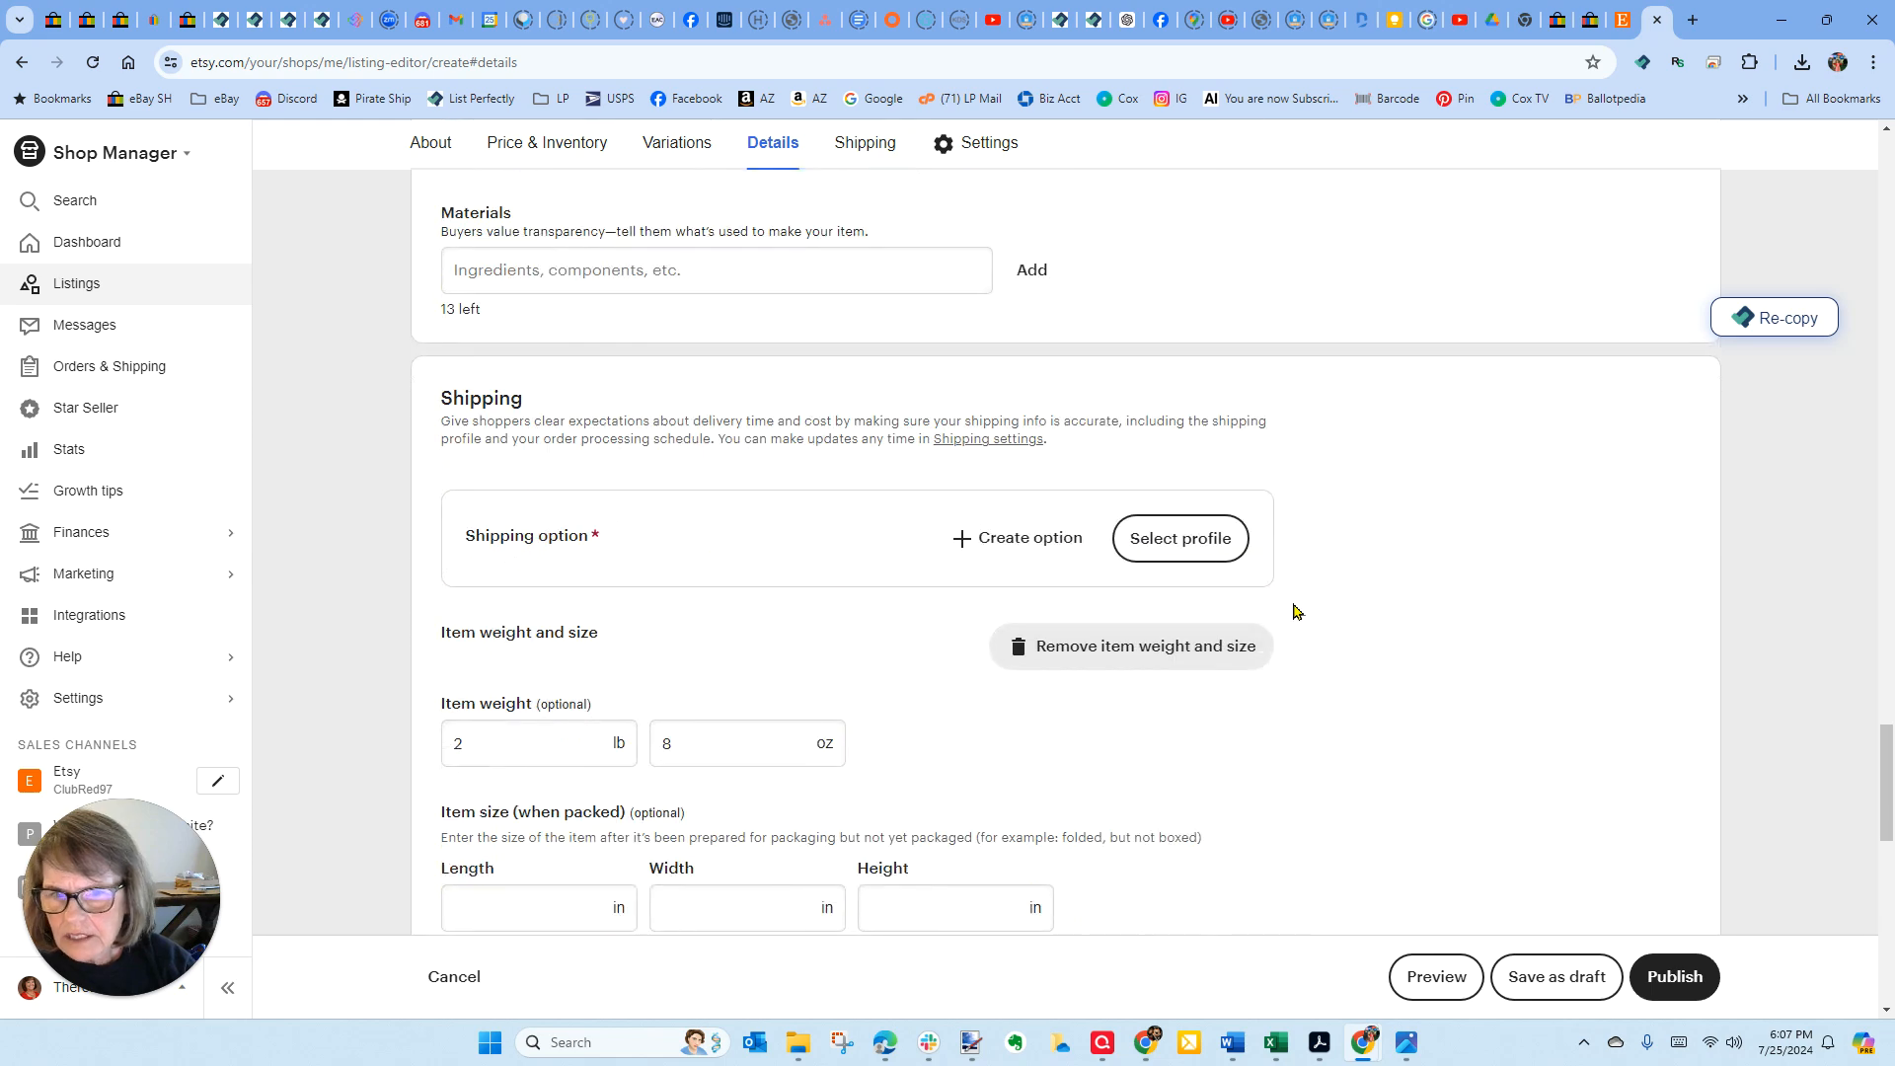
{"action": "left_click", "coordinate": [1198, 558]}
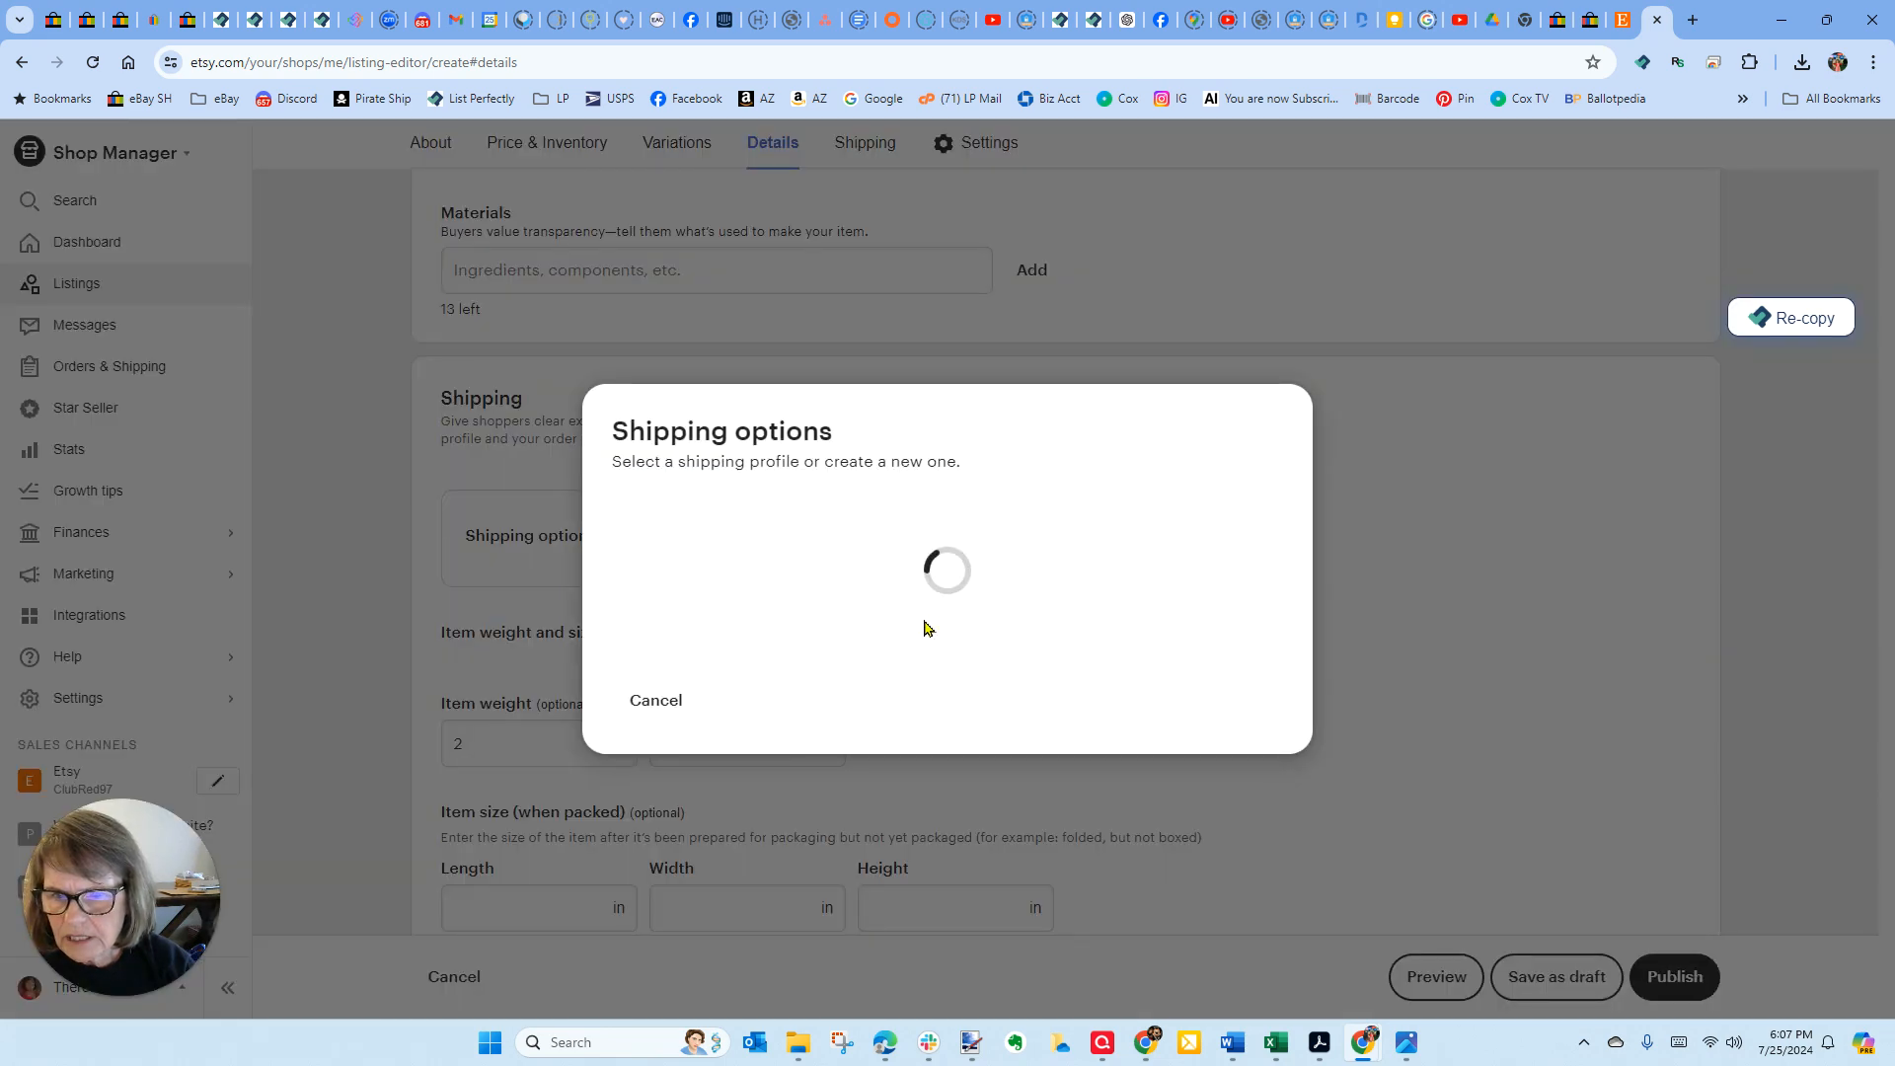
{"action": "left_click", "coordinate": [1184, 752]}
{"action": "scroll", "coordinate": [790, 721], "scroll_direction": "down", "scroll_amount": 1}
{"action": "scroll", "coordinate": [513, 721], "scroll_direction": "down", "scroll_amount": 3}
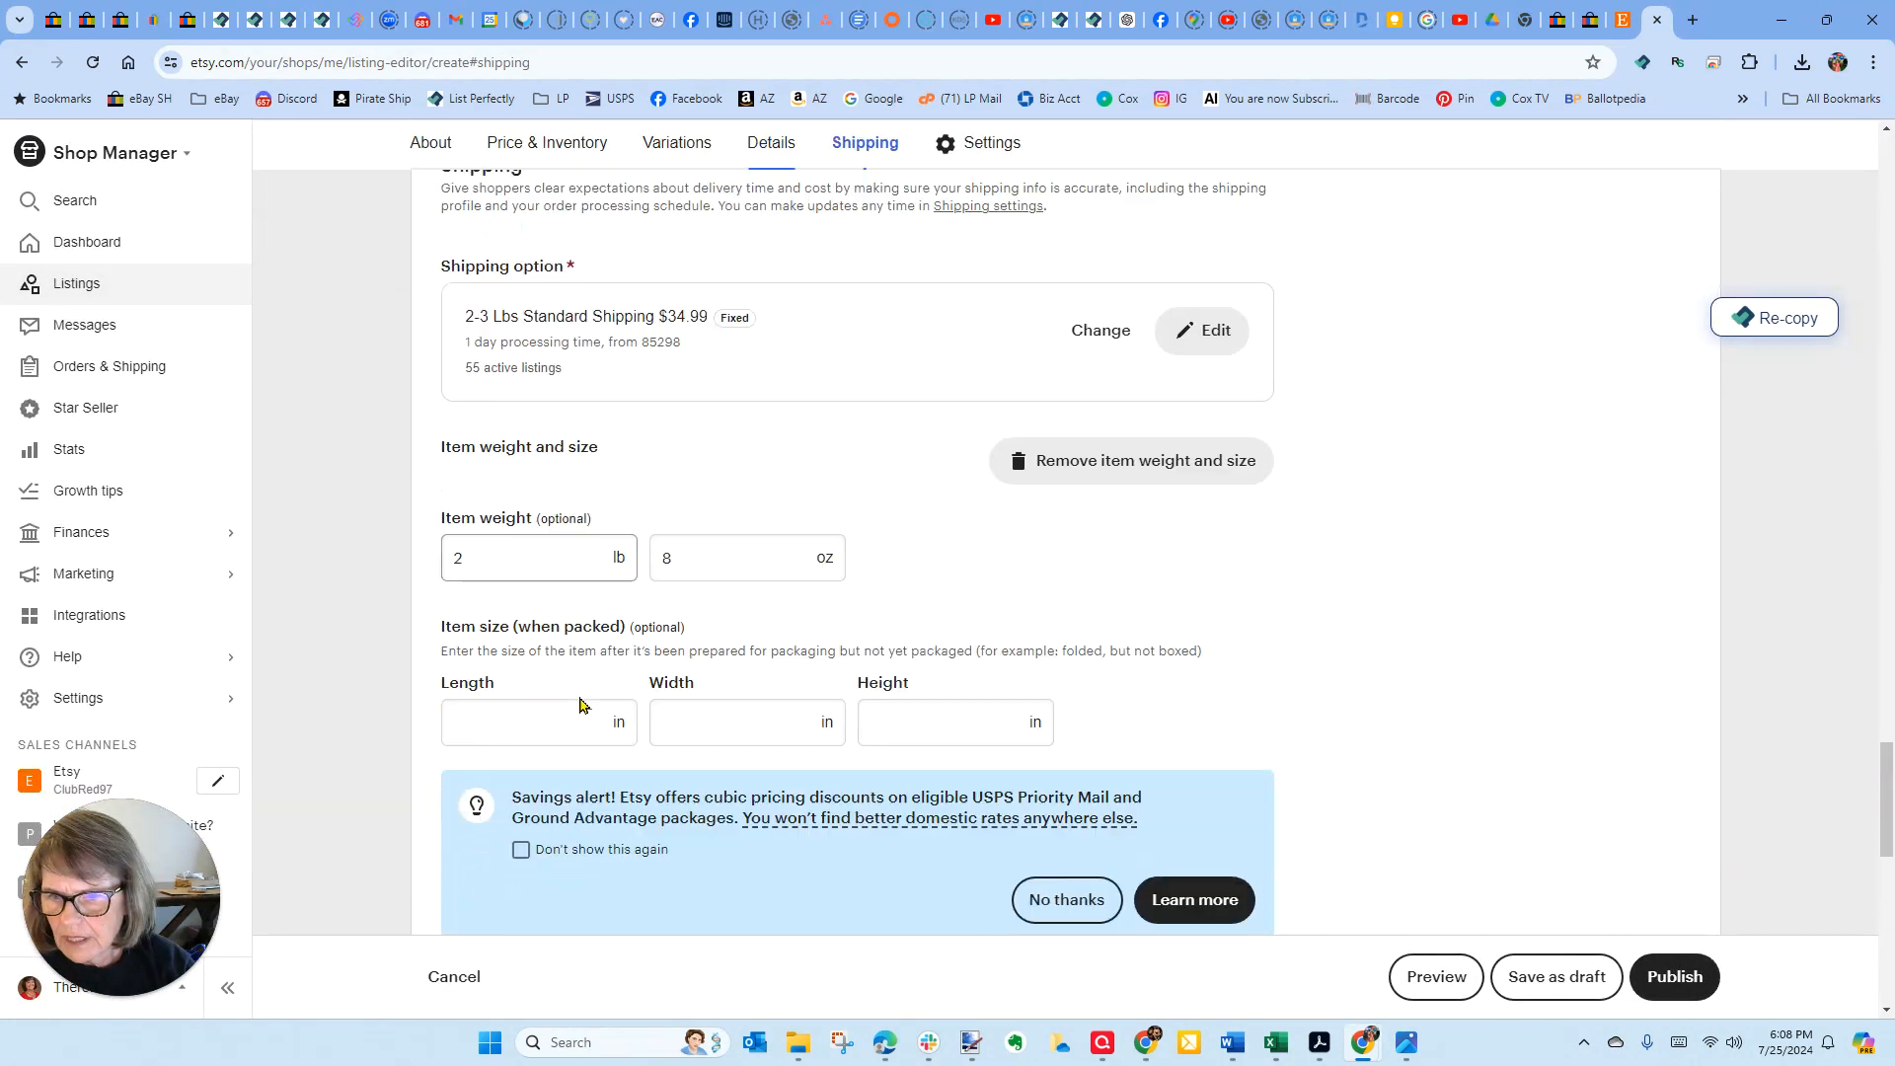
{"action": "scroll", "coordinate": [592, 629], "scroll_direction": "down", "scroll_amount": 10}
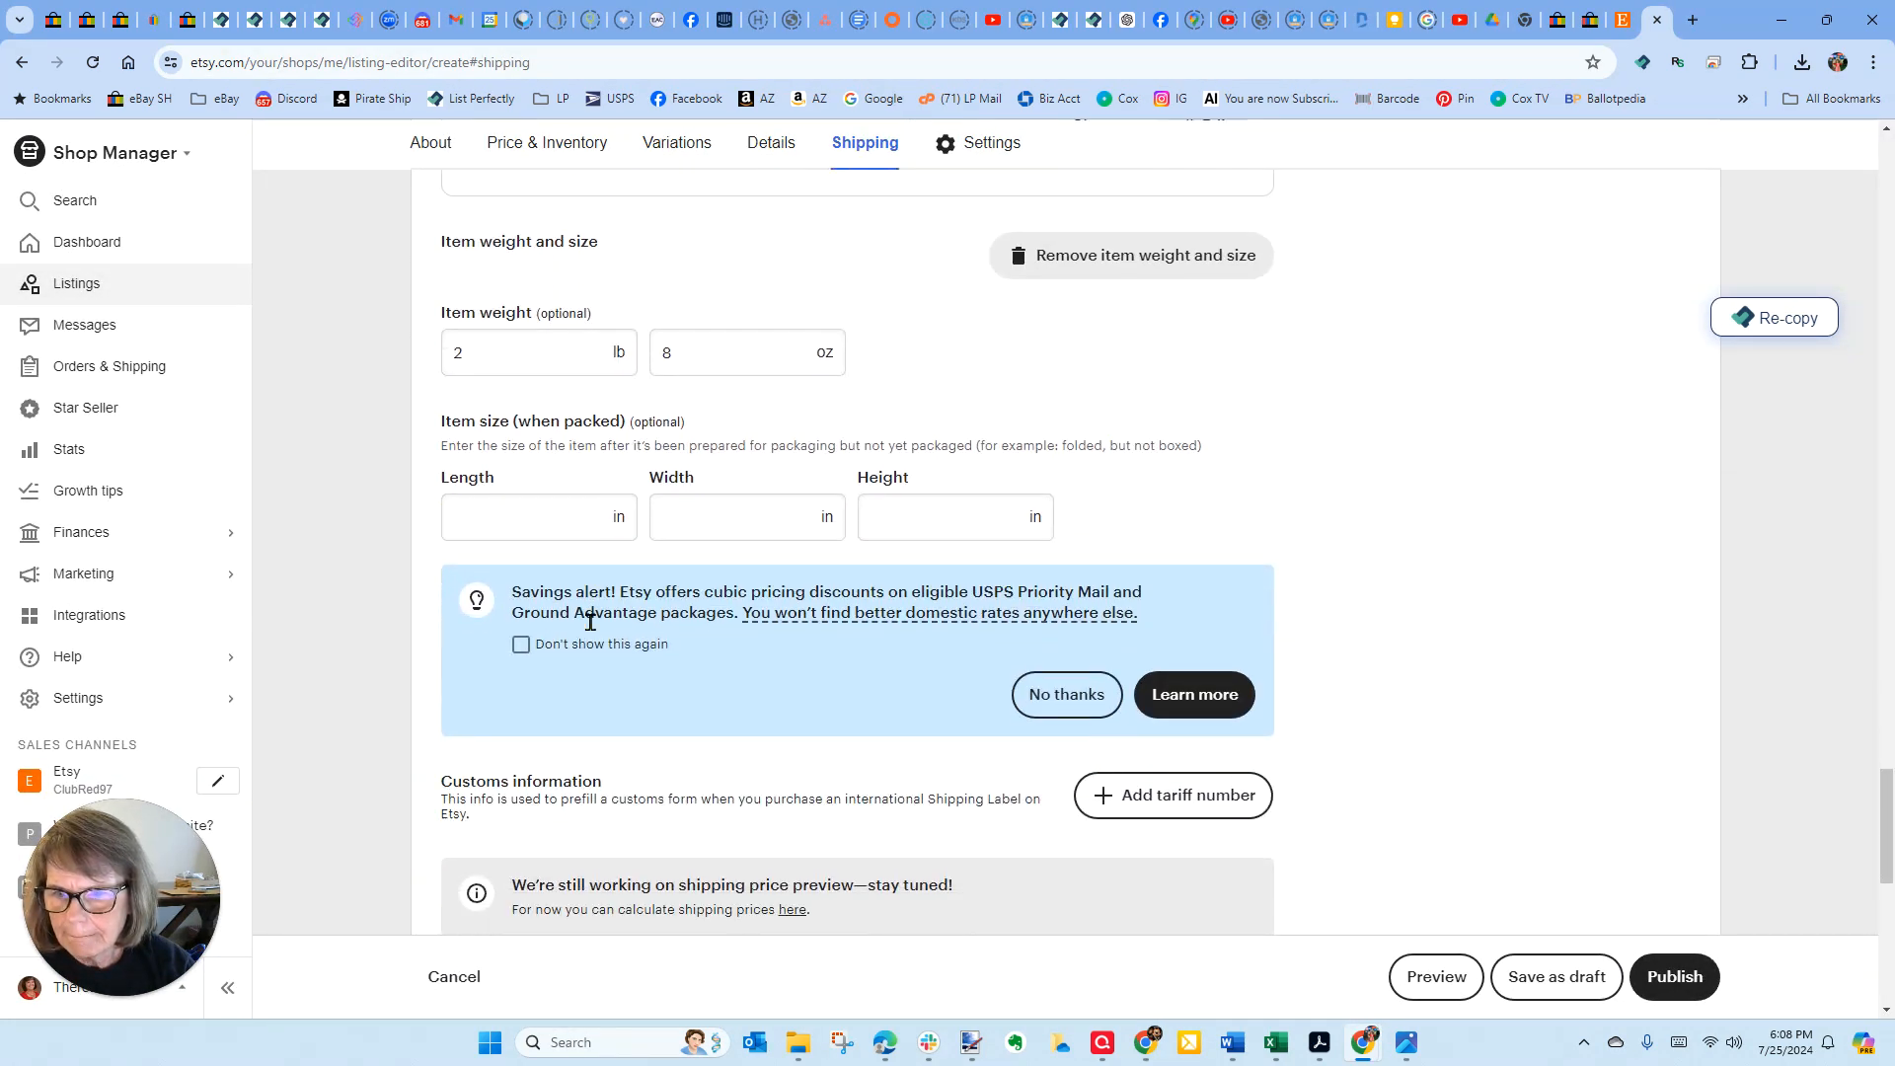
- Assign the Barnraising listing to the Handmade shop section and publish it on Etsy
{"action": "left_click", "coordinate": [604, 531]}
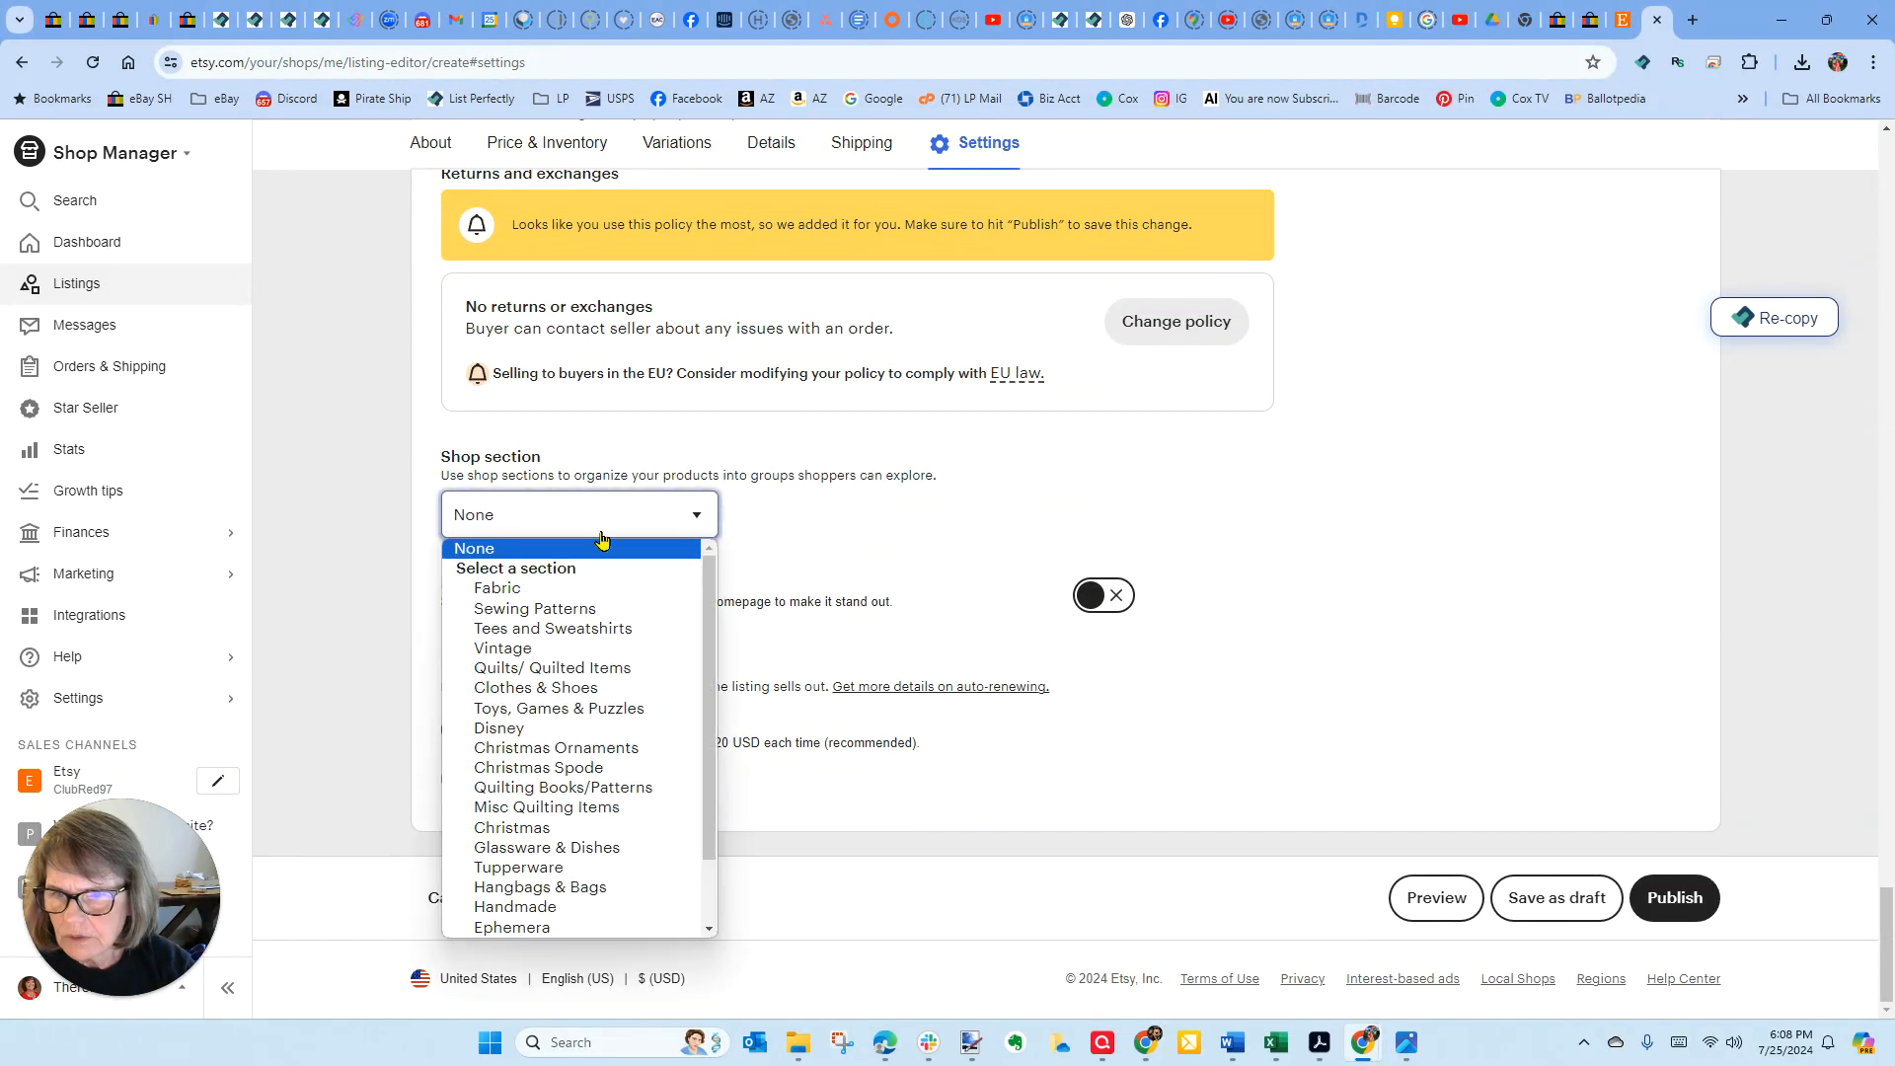
{"action": "left_click", "coordinate": [612, 907]}
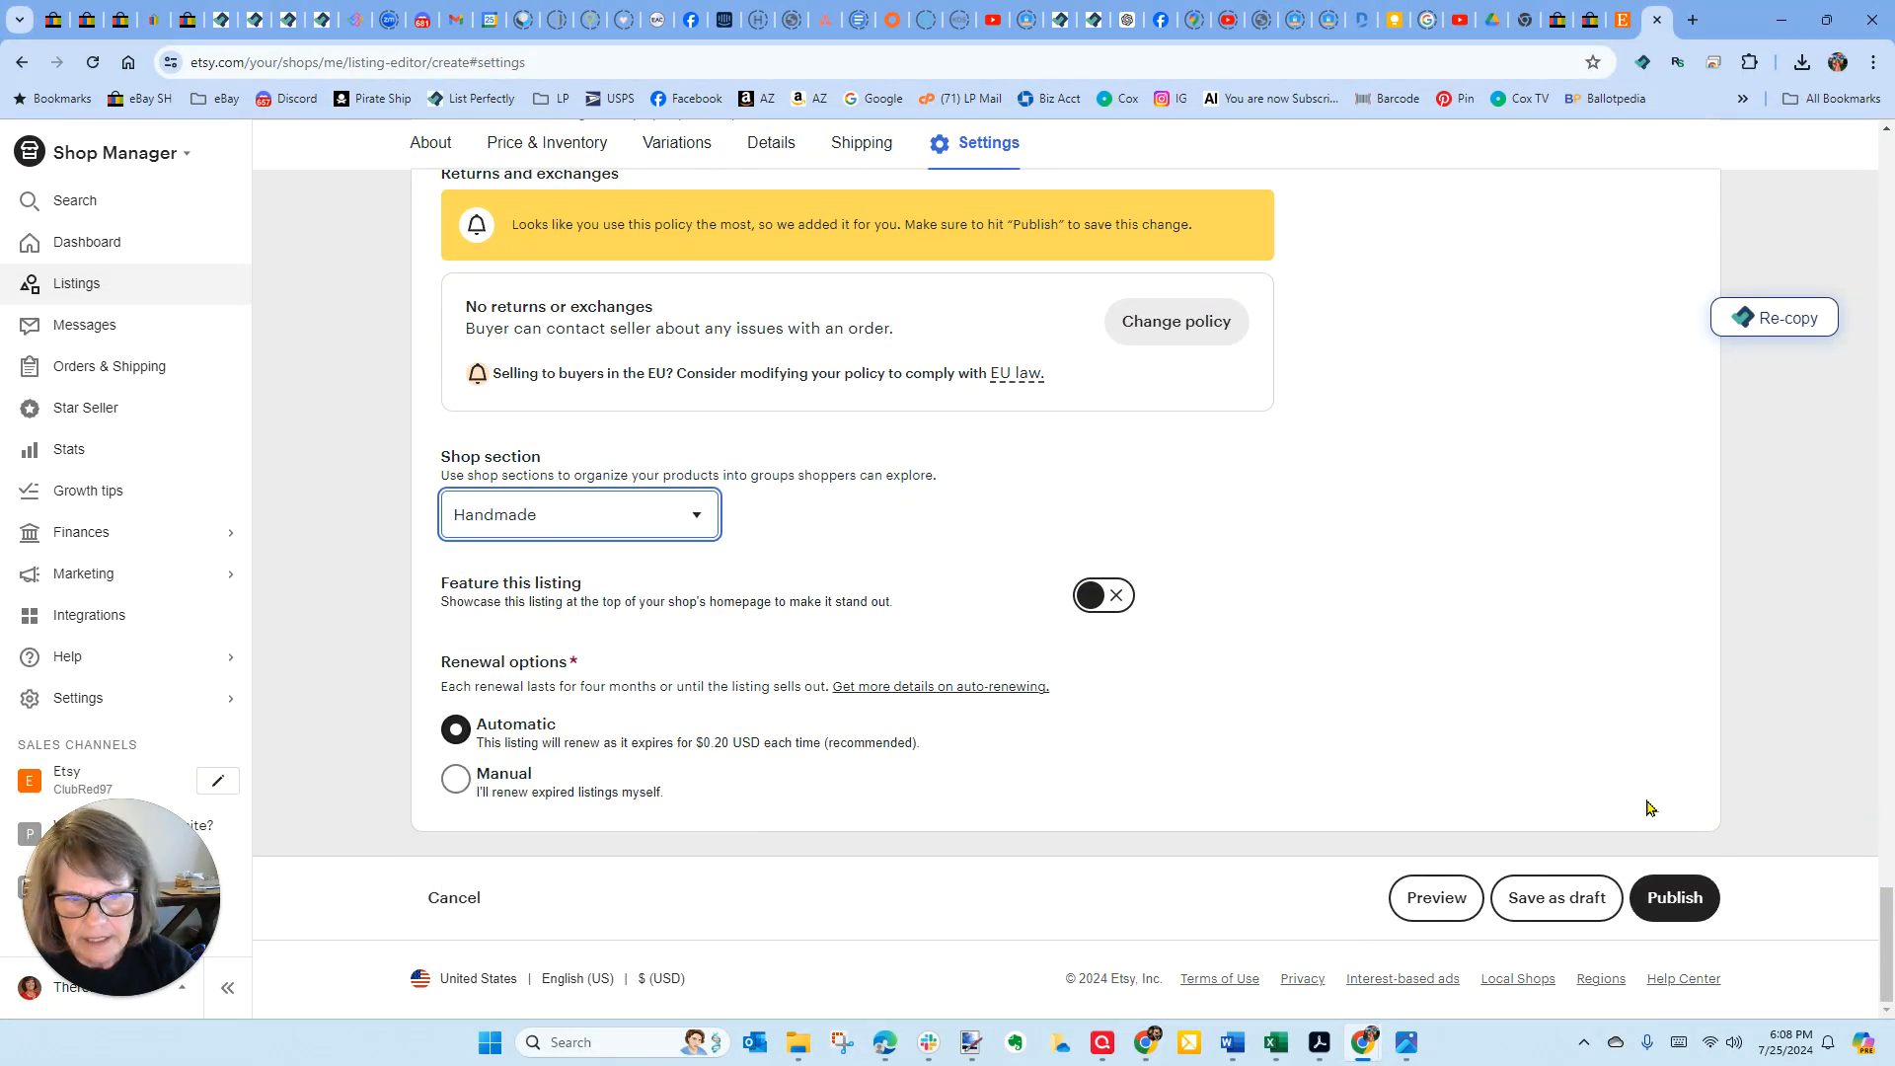
{"action": "left_click", "coordinate": [1654, 887]}
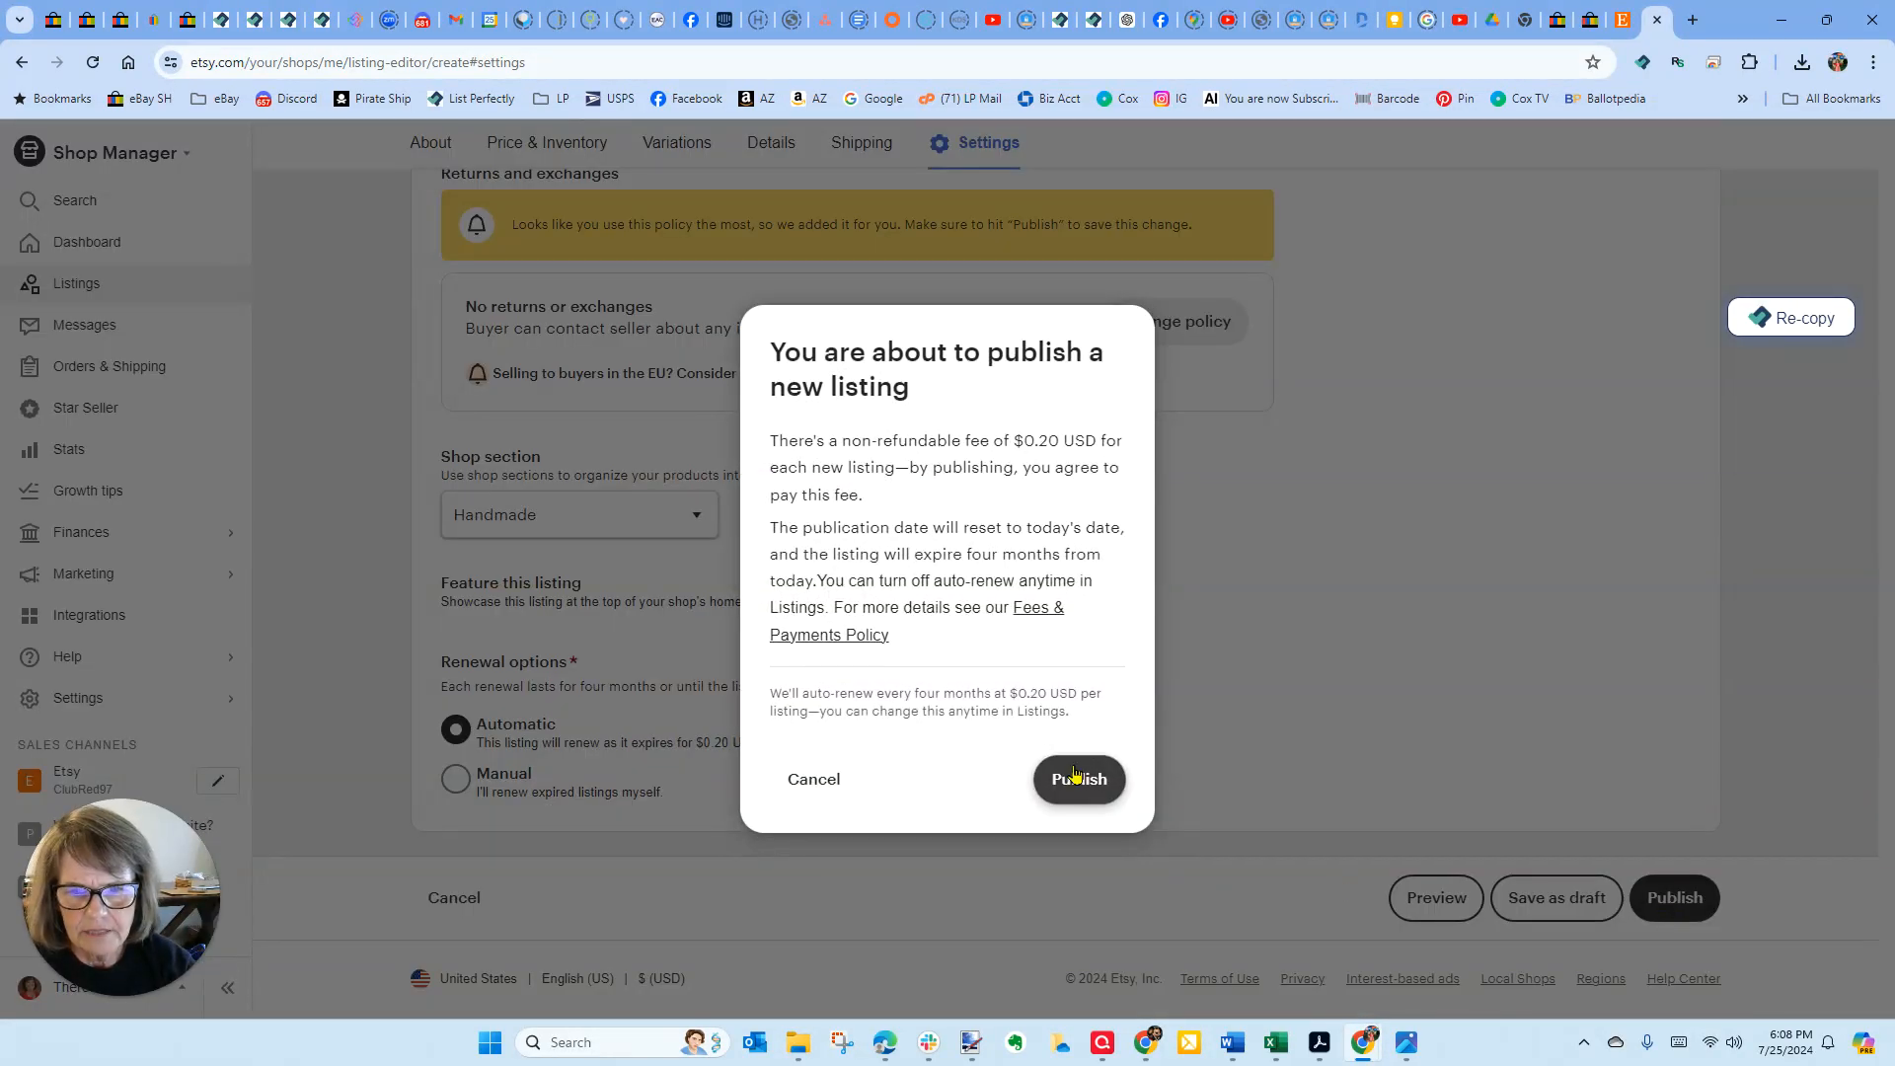
{"action": "left_click", "coordinate": [1079, 778]}
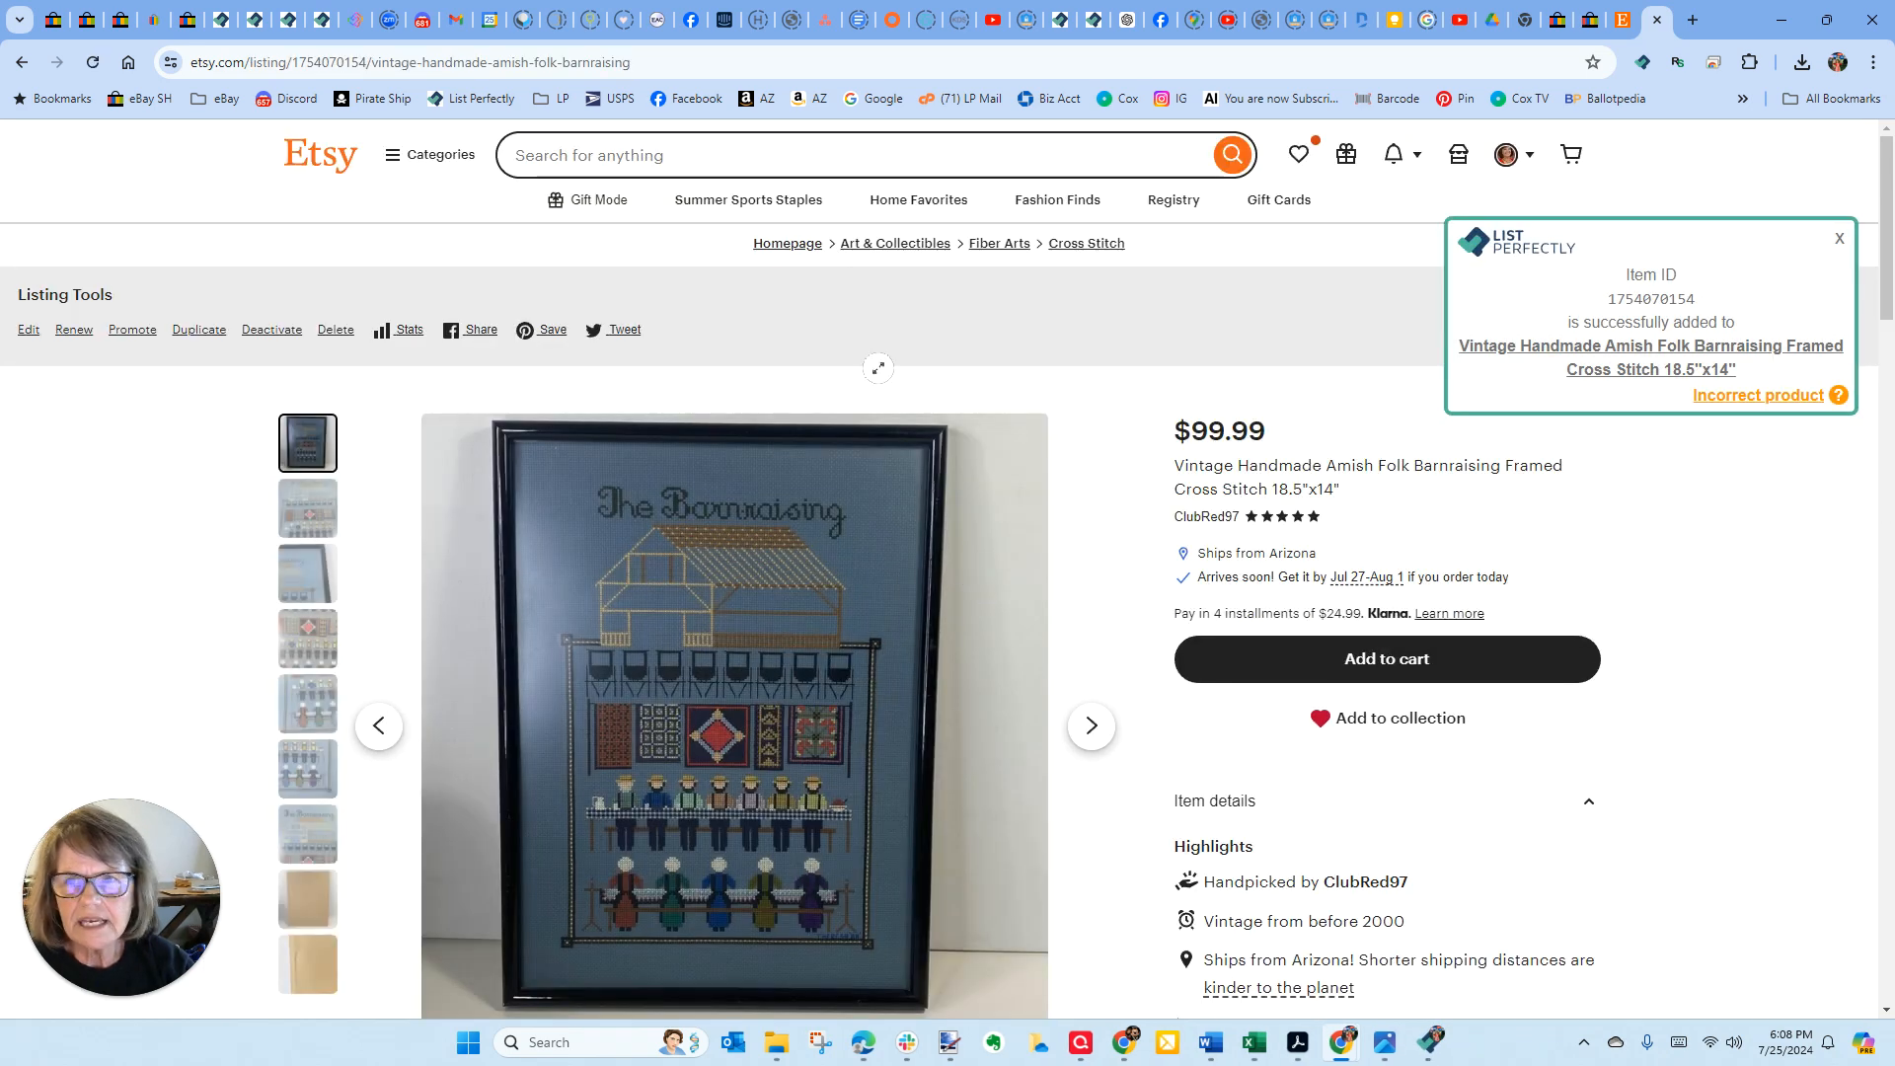
- Return to List Perfectly, reload the listings page, and review the draft listings and the remaining unlisted ones
{"action": "left_click", "coordinate": [322, 21]}
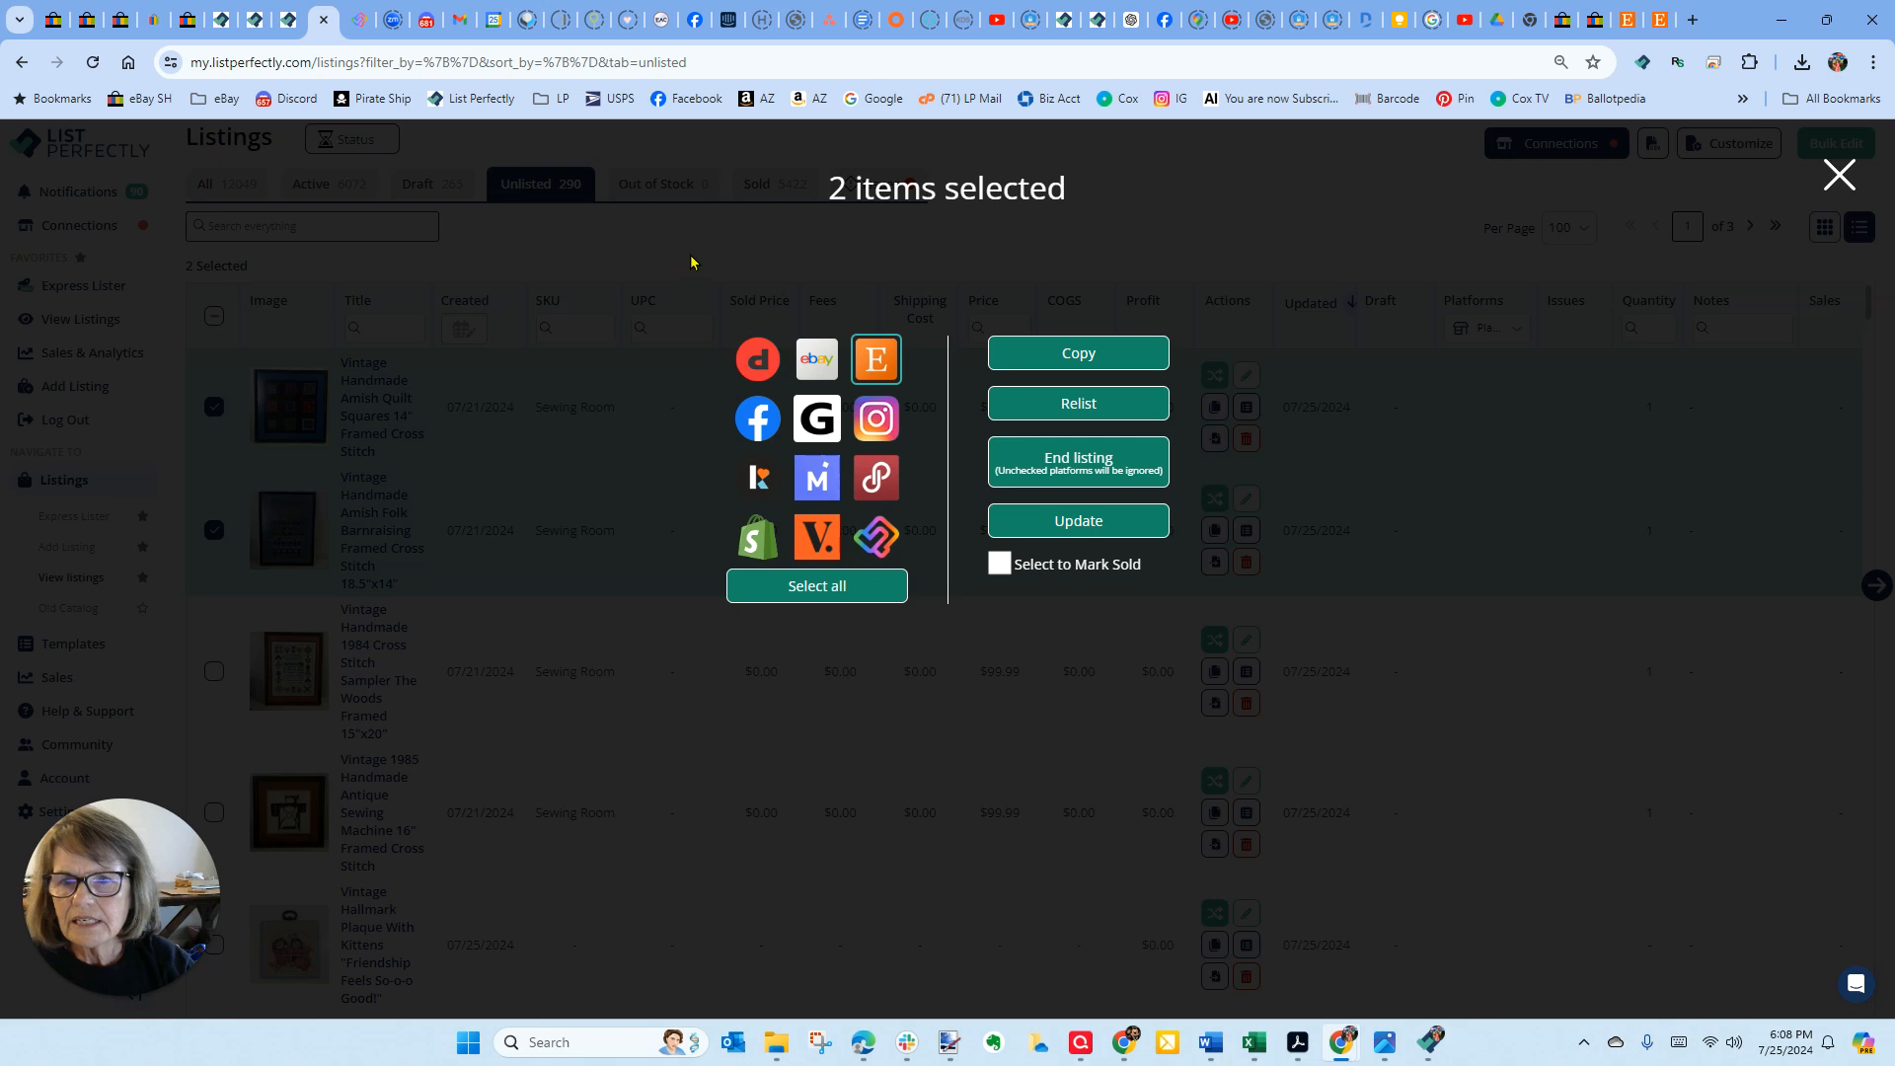
{"action": "left_click", "coordinate": [692, 255]}
{"action": "left_click", "coordinate": [93, 61]}
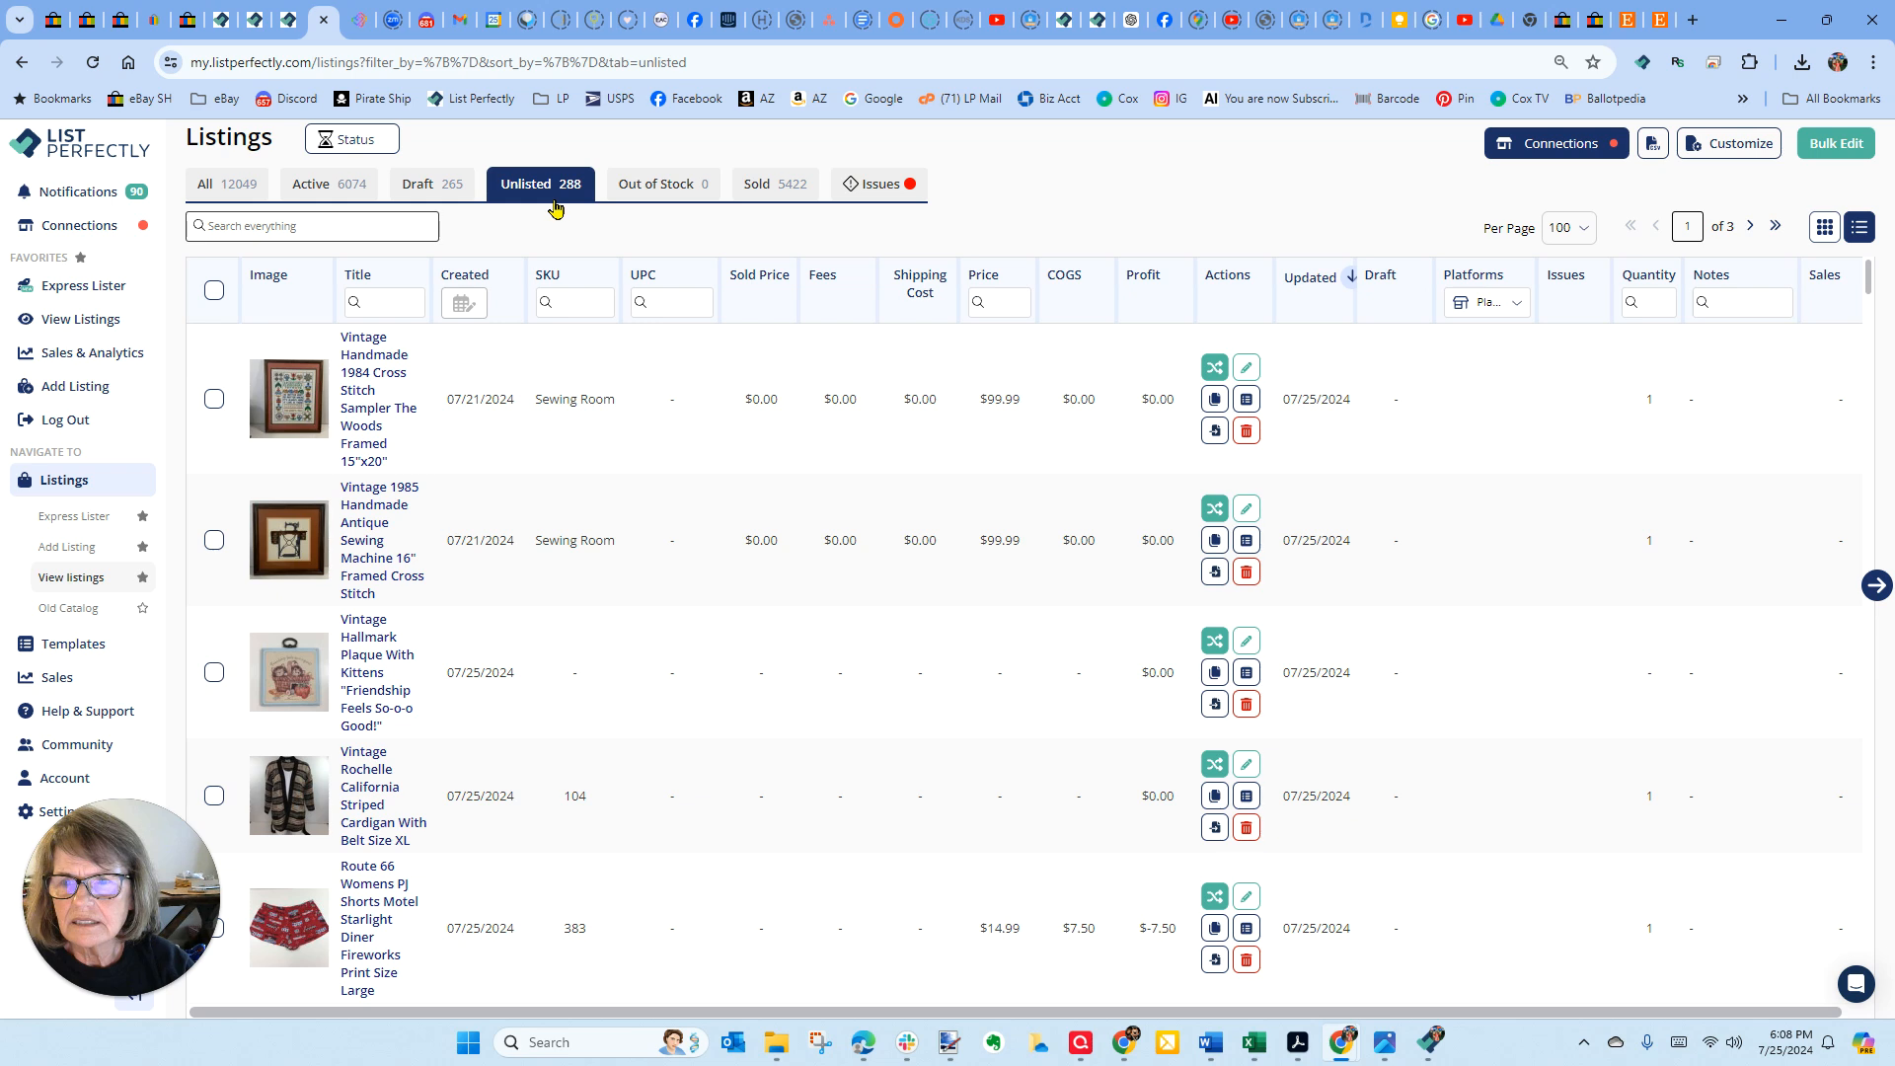
{"action": "left_click", "coordinate": [432, 186]}
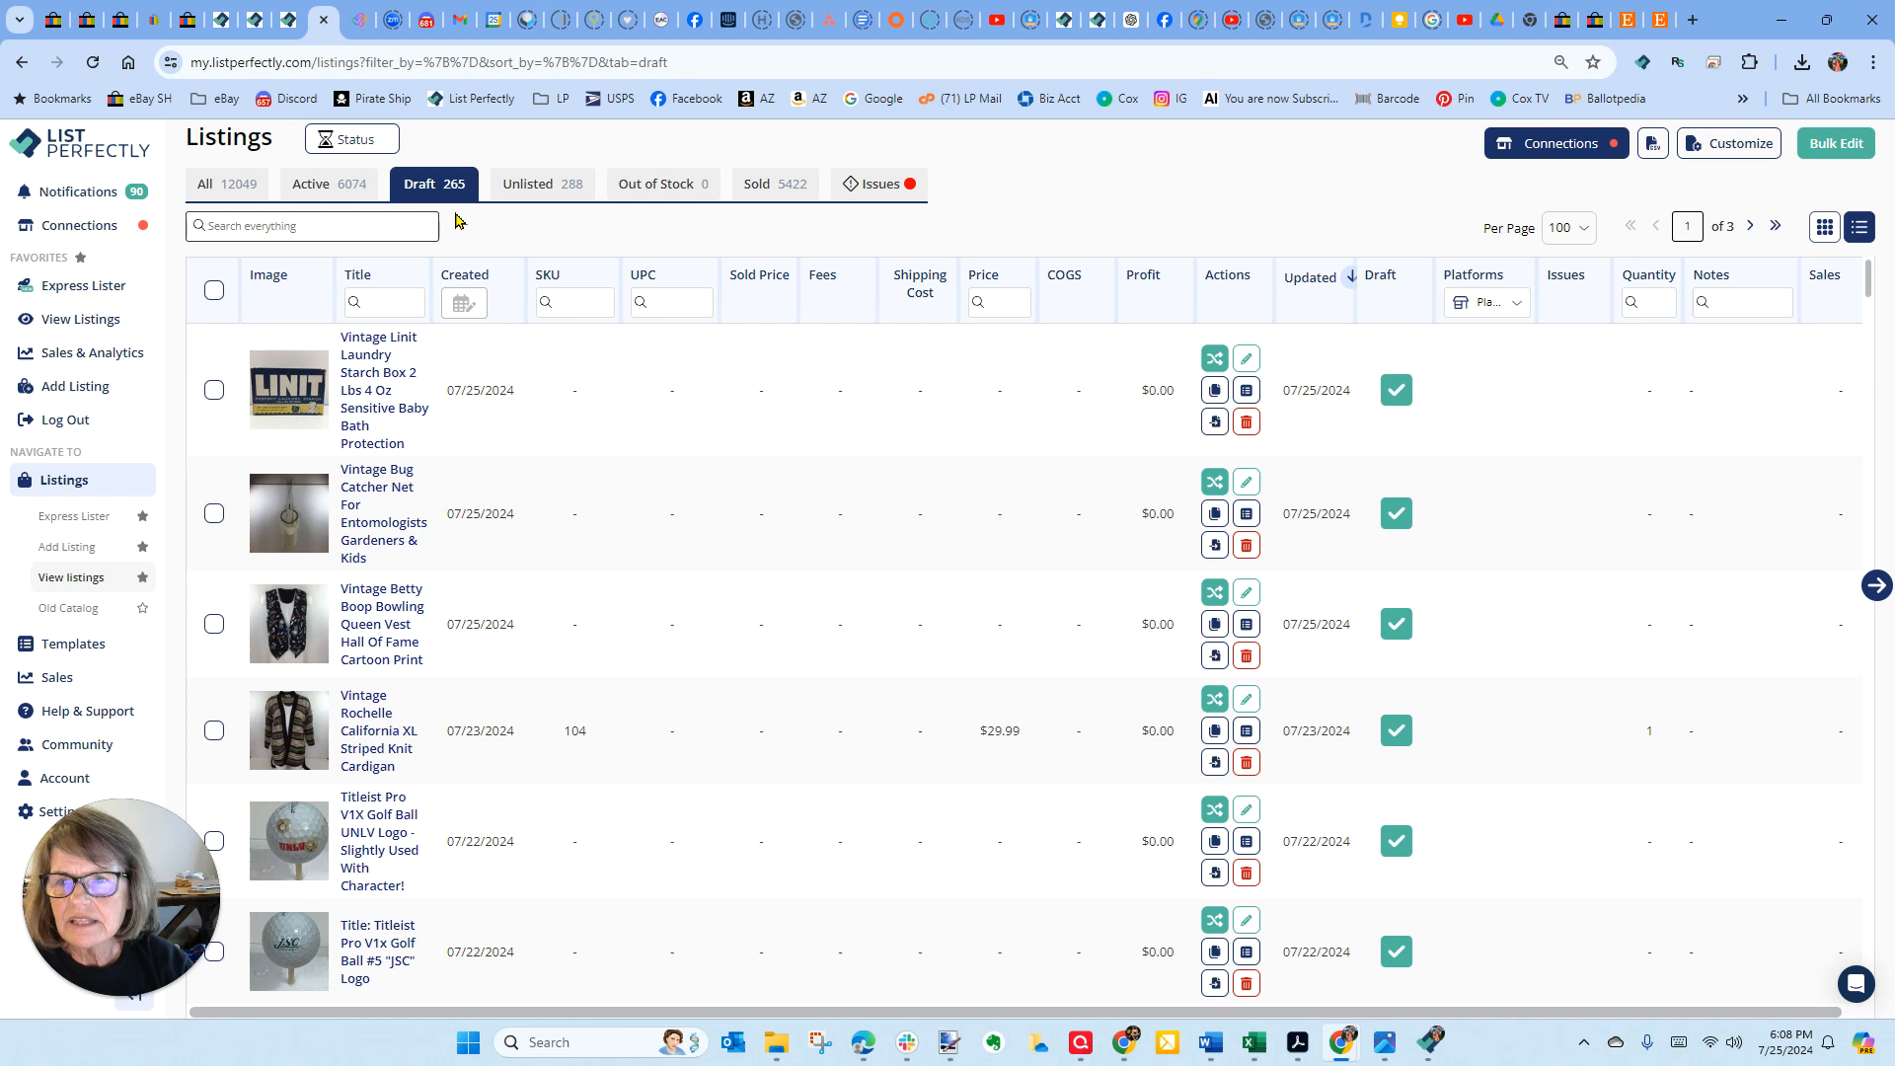
{"action": "left_click", "coordinate": [525, 188]}
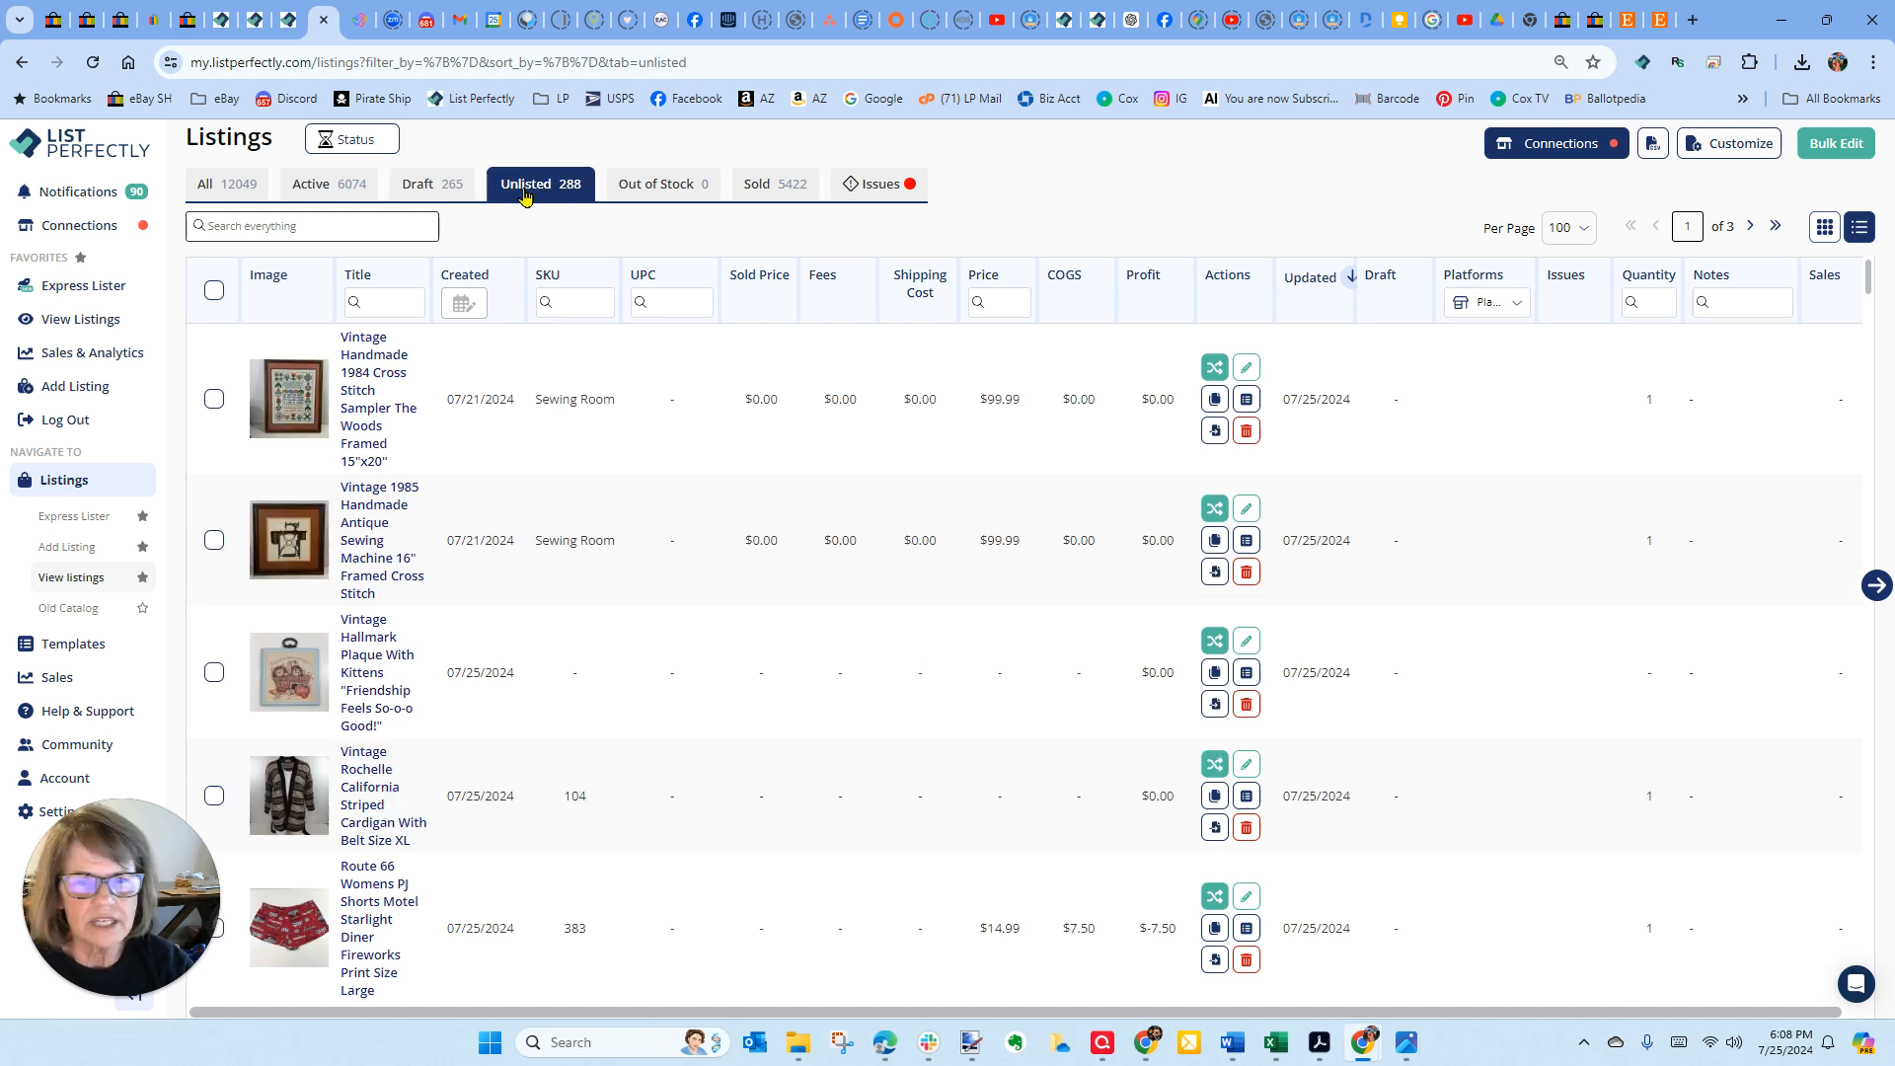